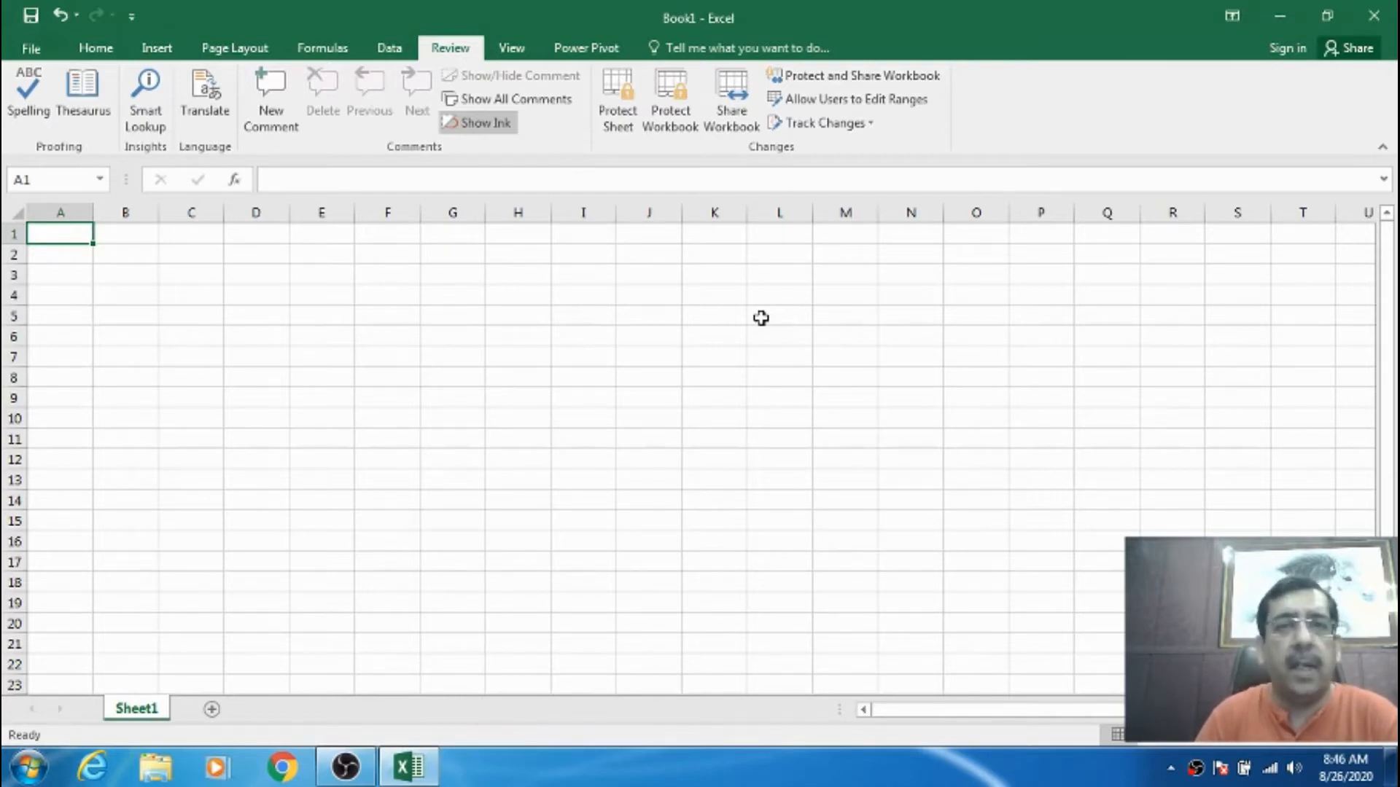
- Type 'Computer is an electronic machine, which can convert raw data into the meaningful information.' into A6
{"action": "left_click", "coordinate": [300, 331]}
{"action": "left_click", "coordinate": [83, 229]}
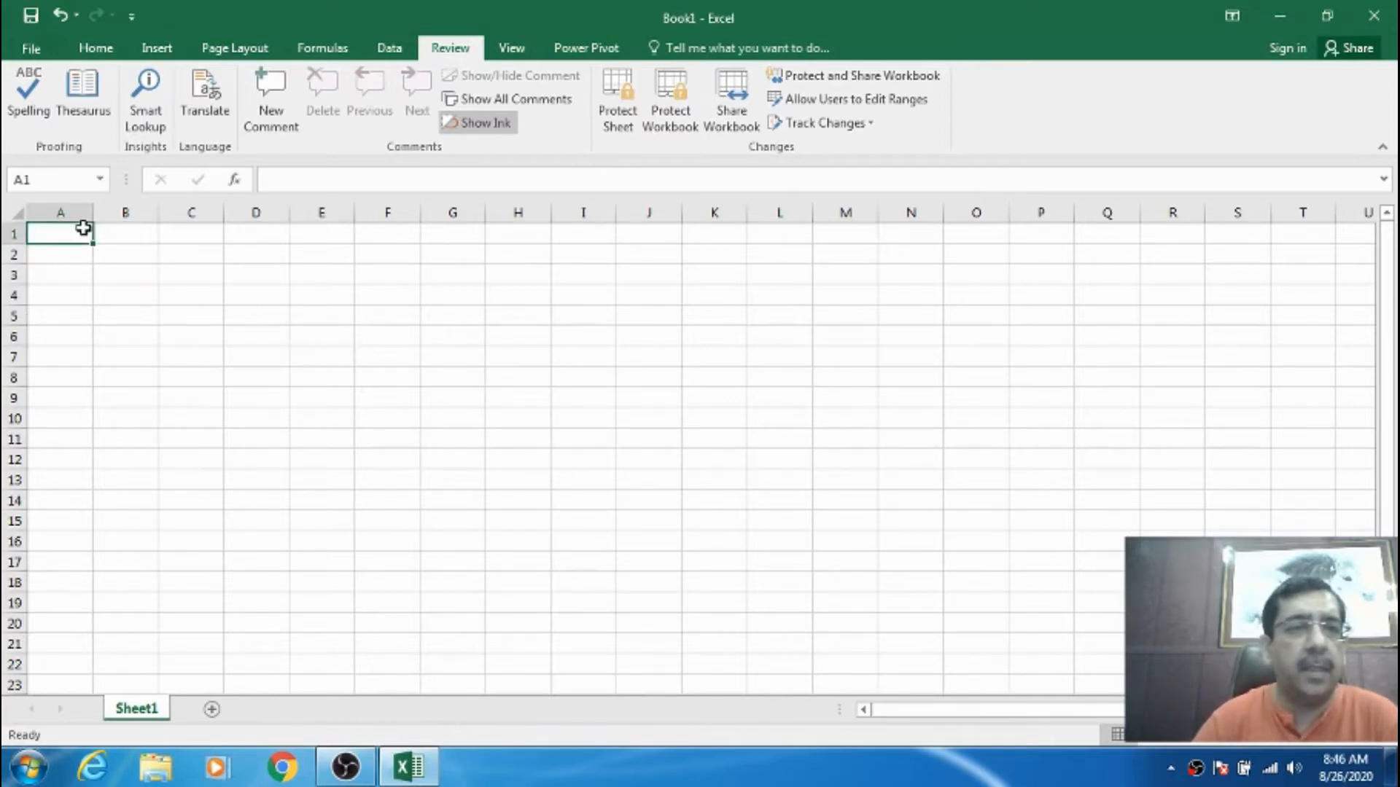
{"action": "left_click", "coordinate": [65, 336]}
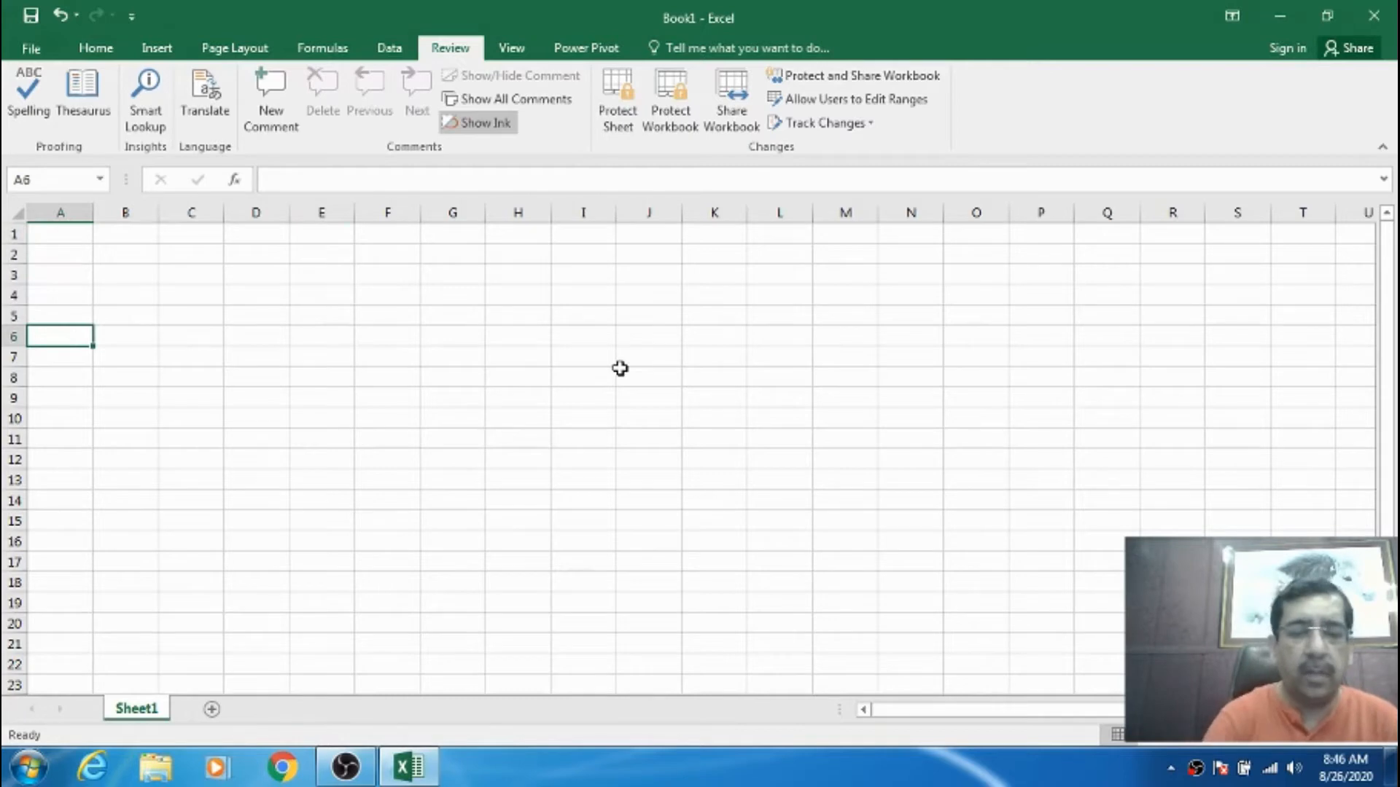
{"action": "type", "text": "Co"}
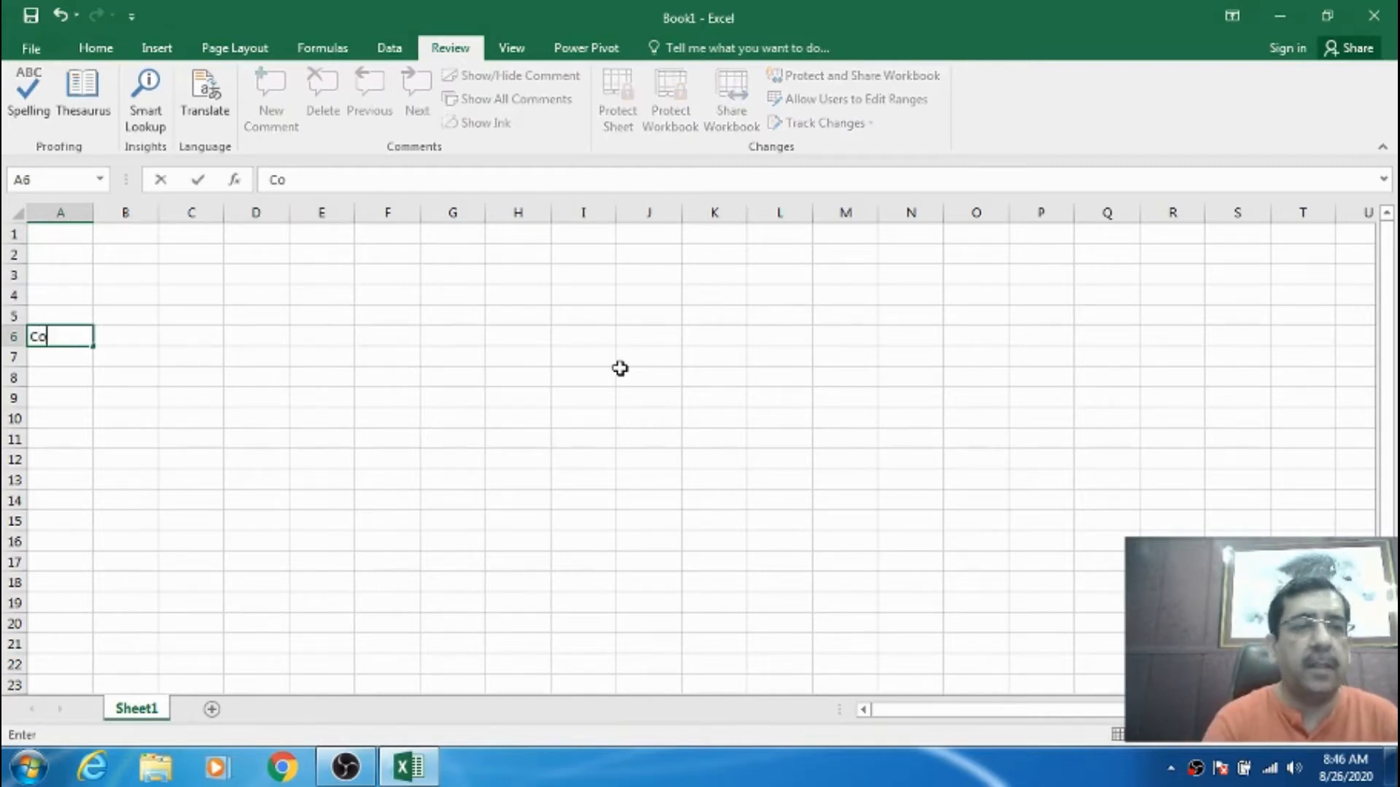
{"action": "type", "text": "mputer is"}
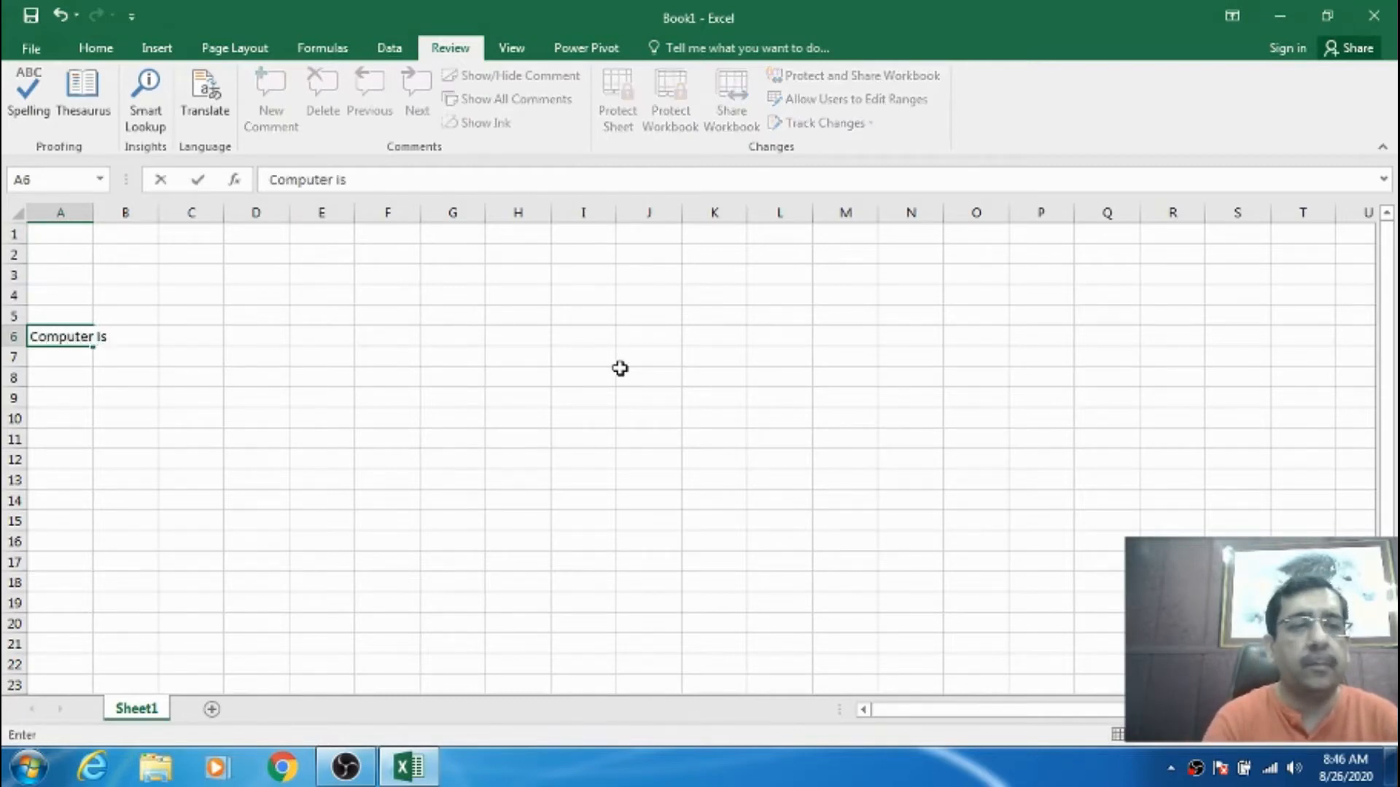
{"action": "type", "text": " an elec"}
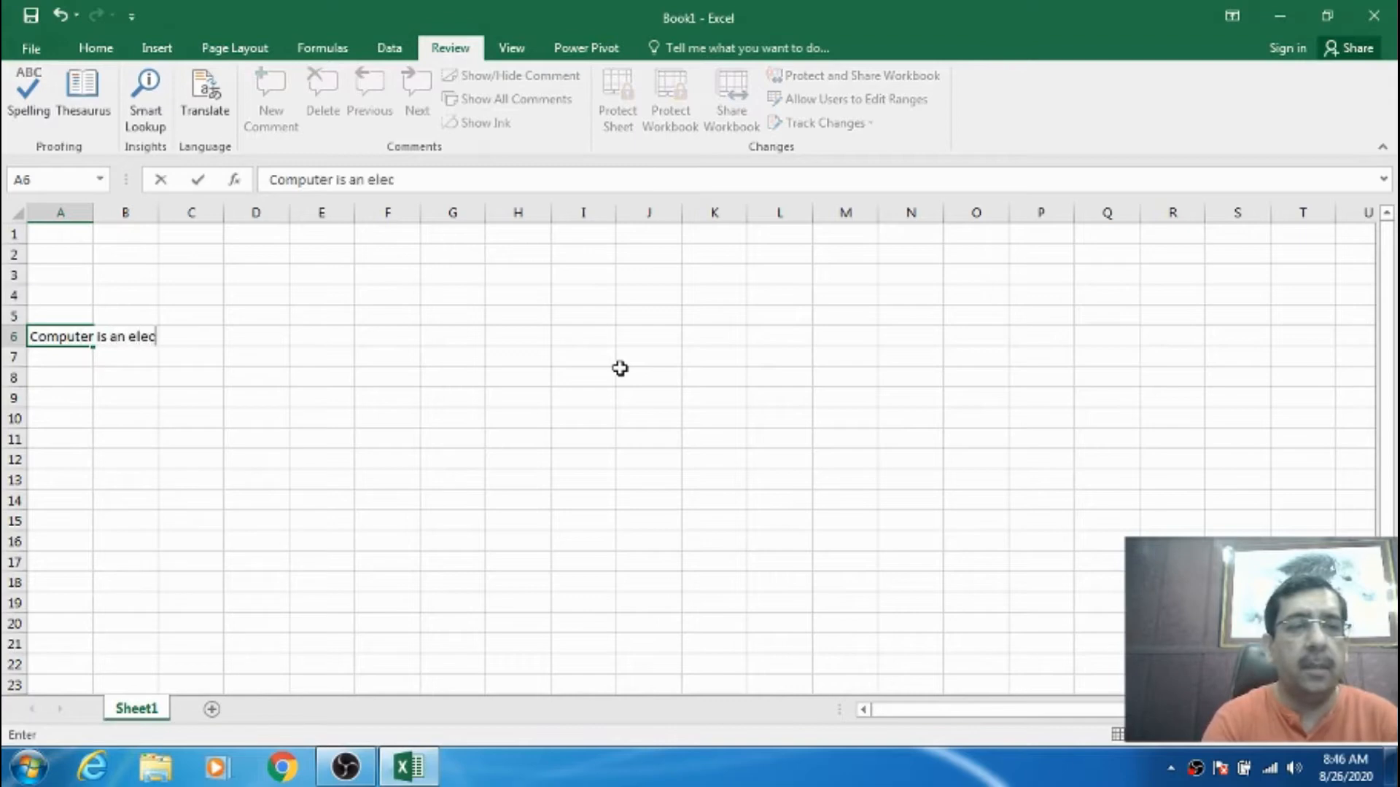
{"action": "type", "text": "tronic m"}
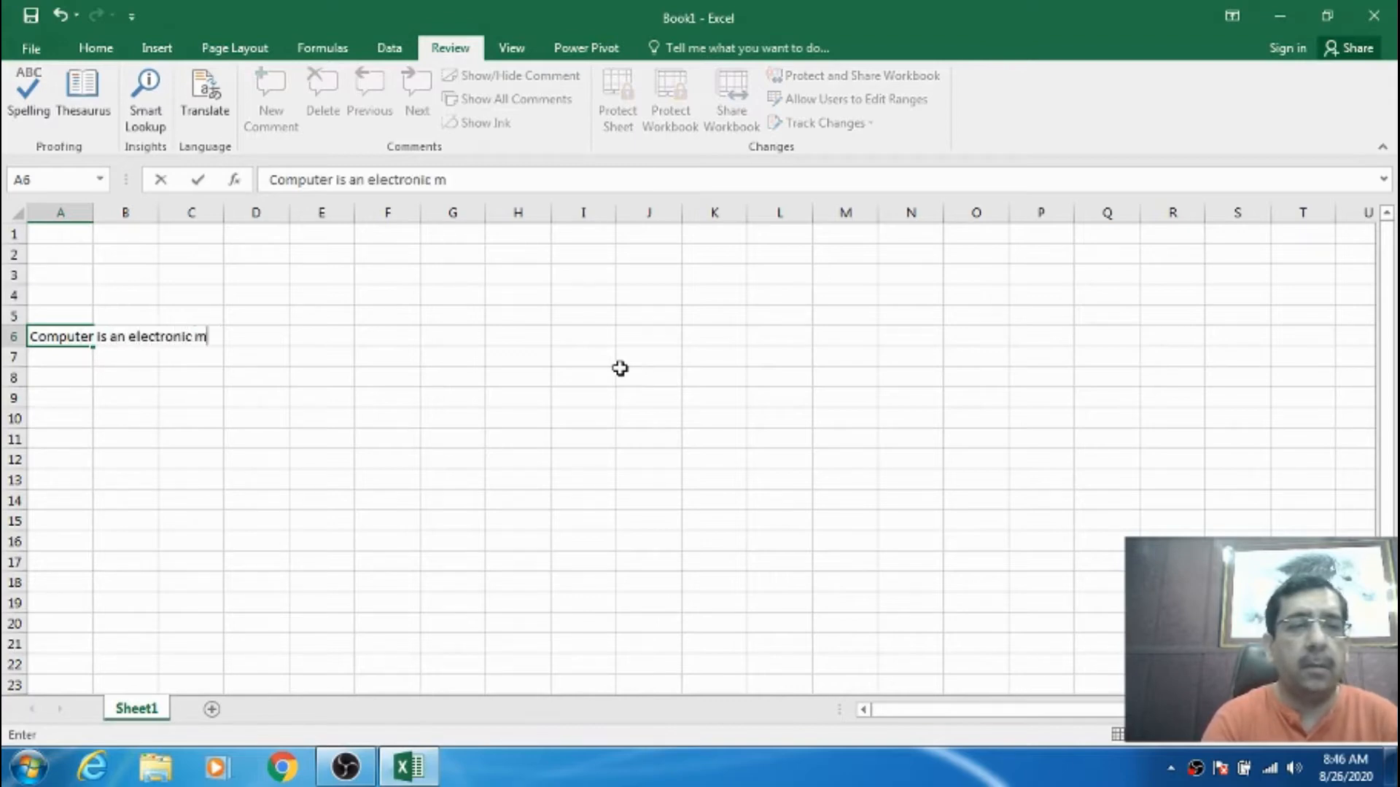
{"action": "type", "text": "achine, whi"}
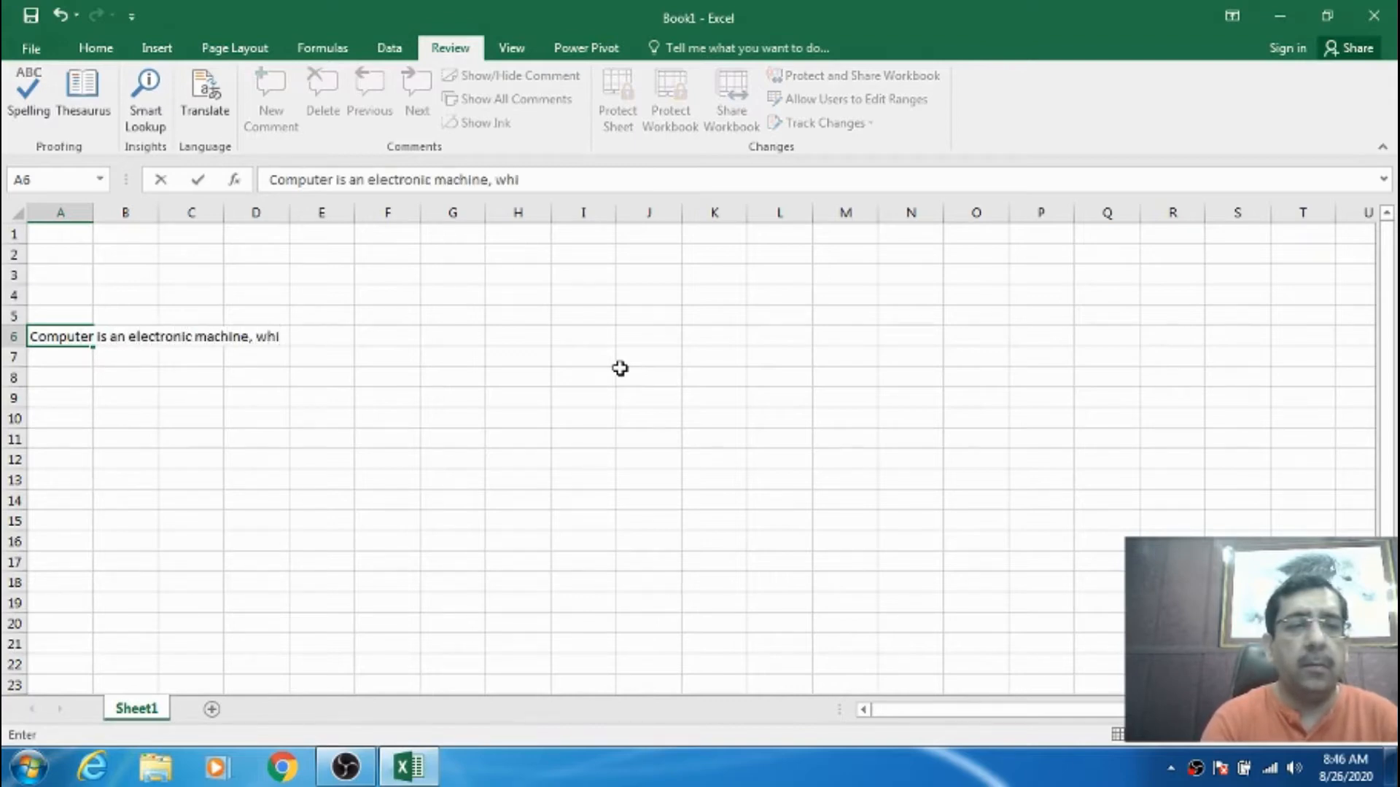
{"action": "type", "text": "ch can convert "}
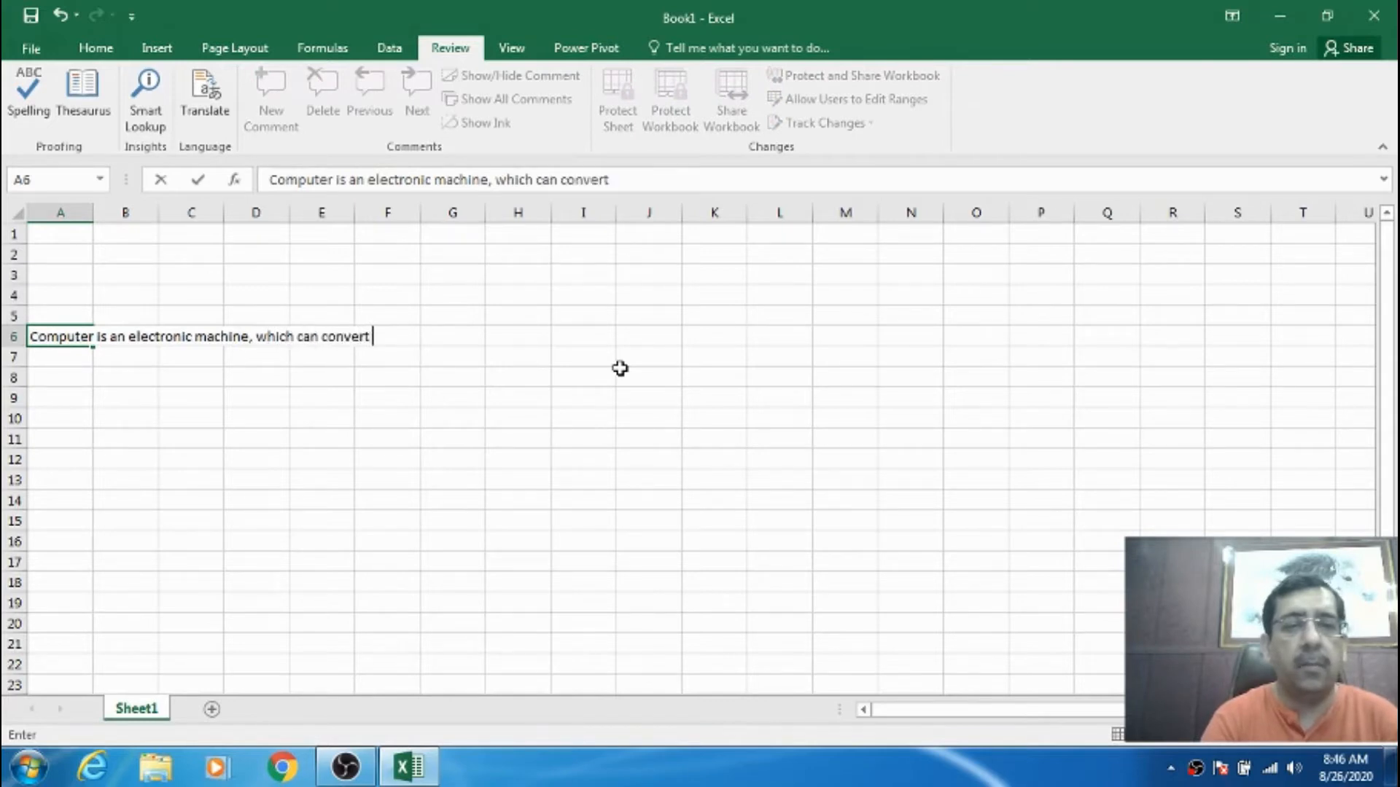
{"action": "type", "text": "raw data i"}
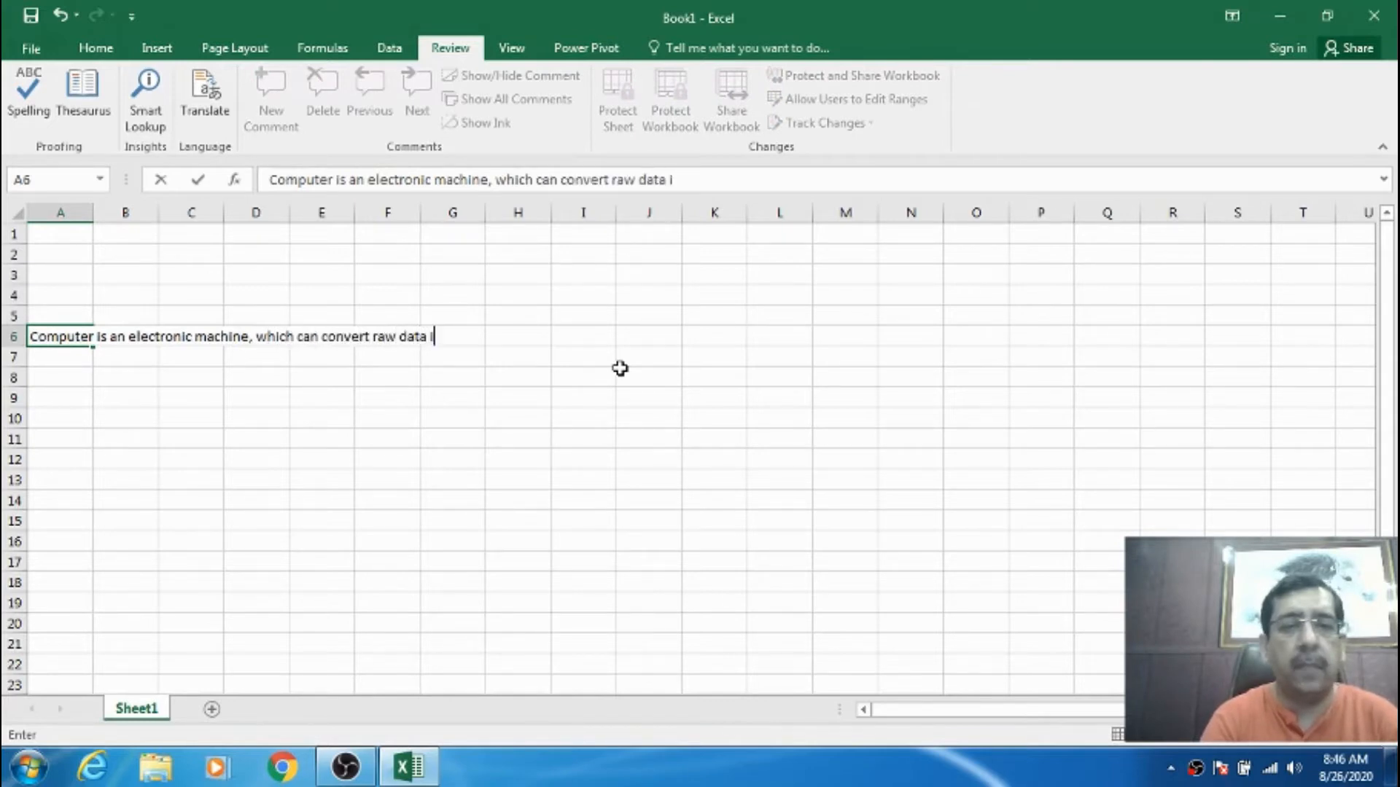
{"action": "type", "text": "nto the meaning"}
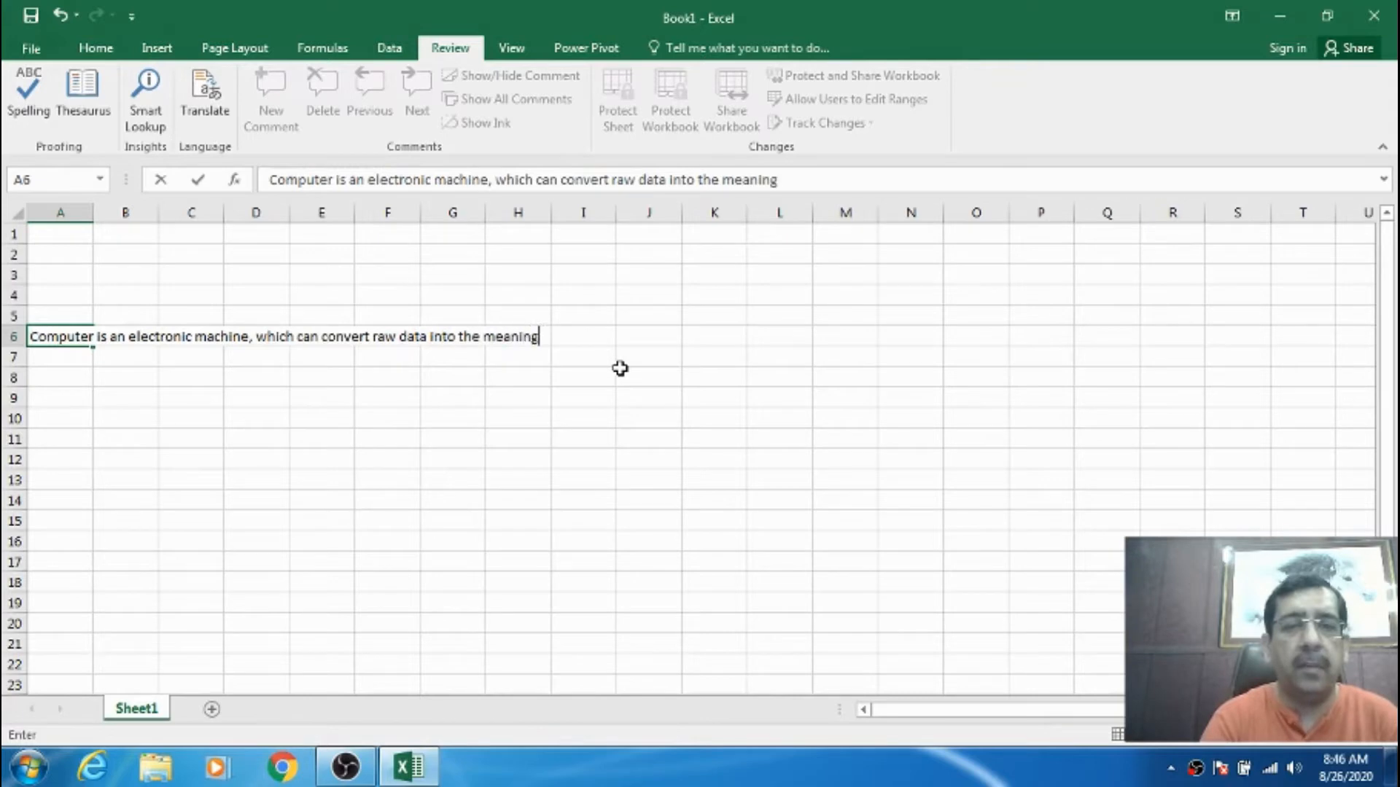
{"action": "type", "text": "ful information."}
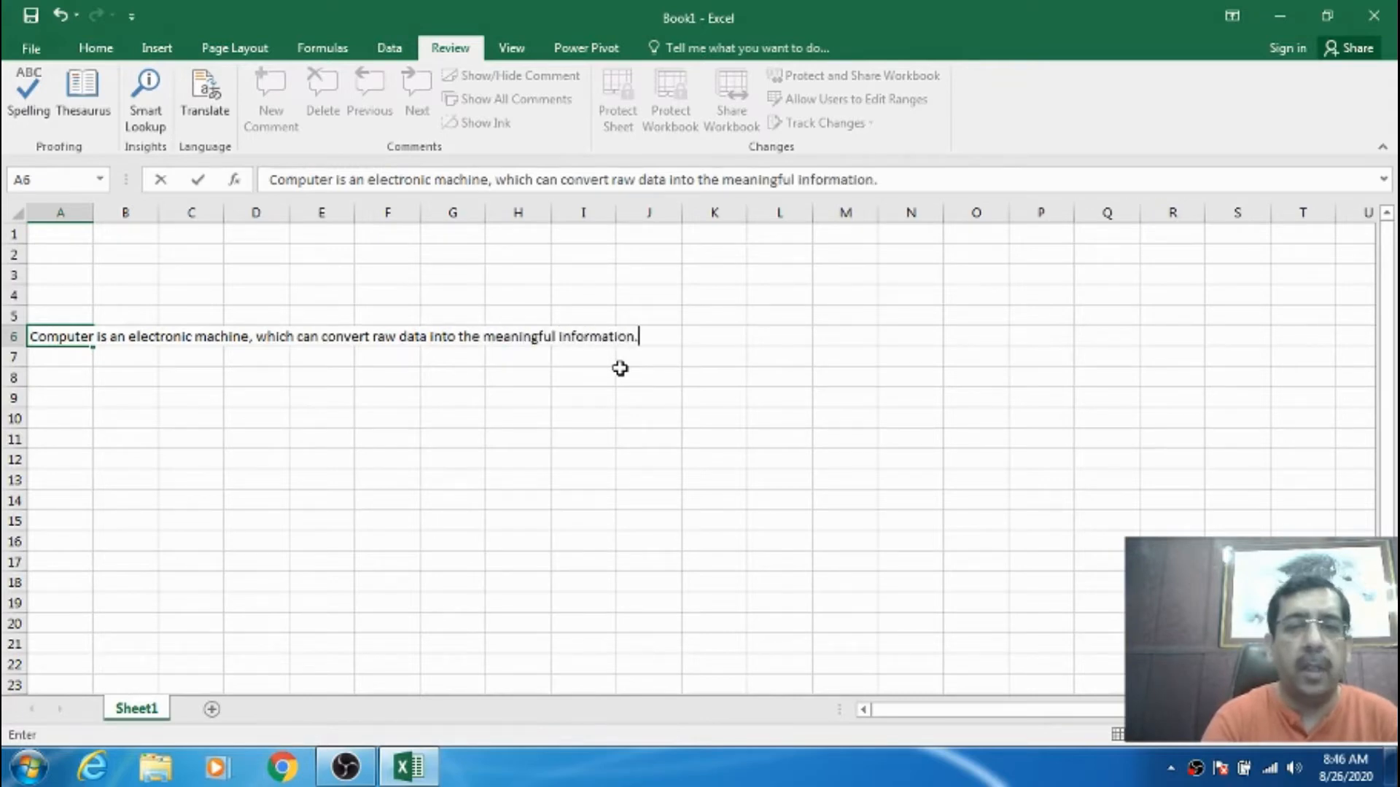
{"action": "left_click", "coordinate": [356, 418]}
{"action": "left_click", "coordinate": [64, 337]}
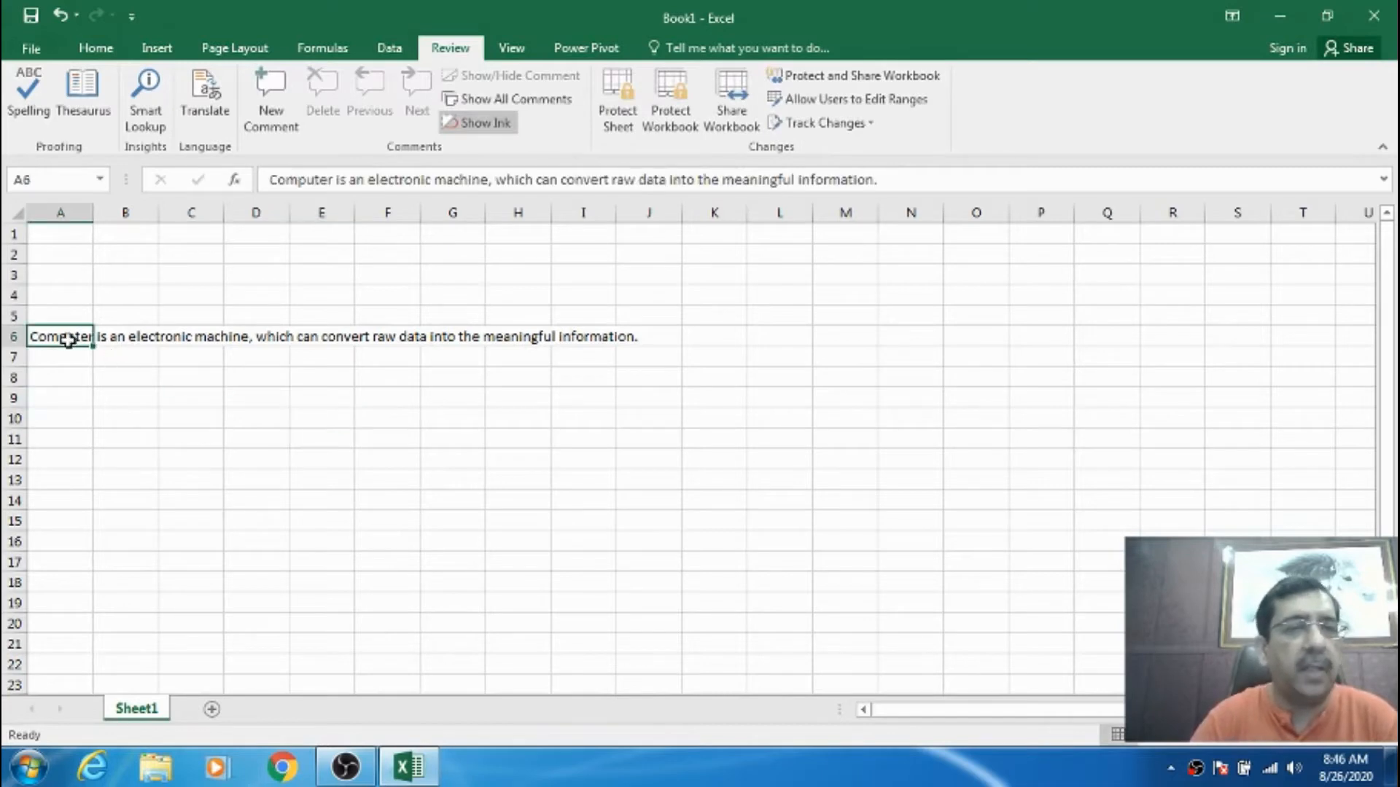
{"action": "left_click", "coordinate": [178, 340]}
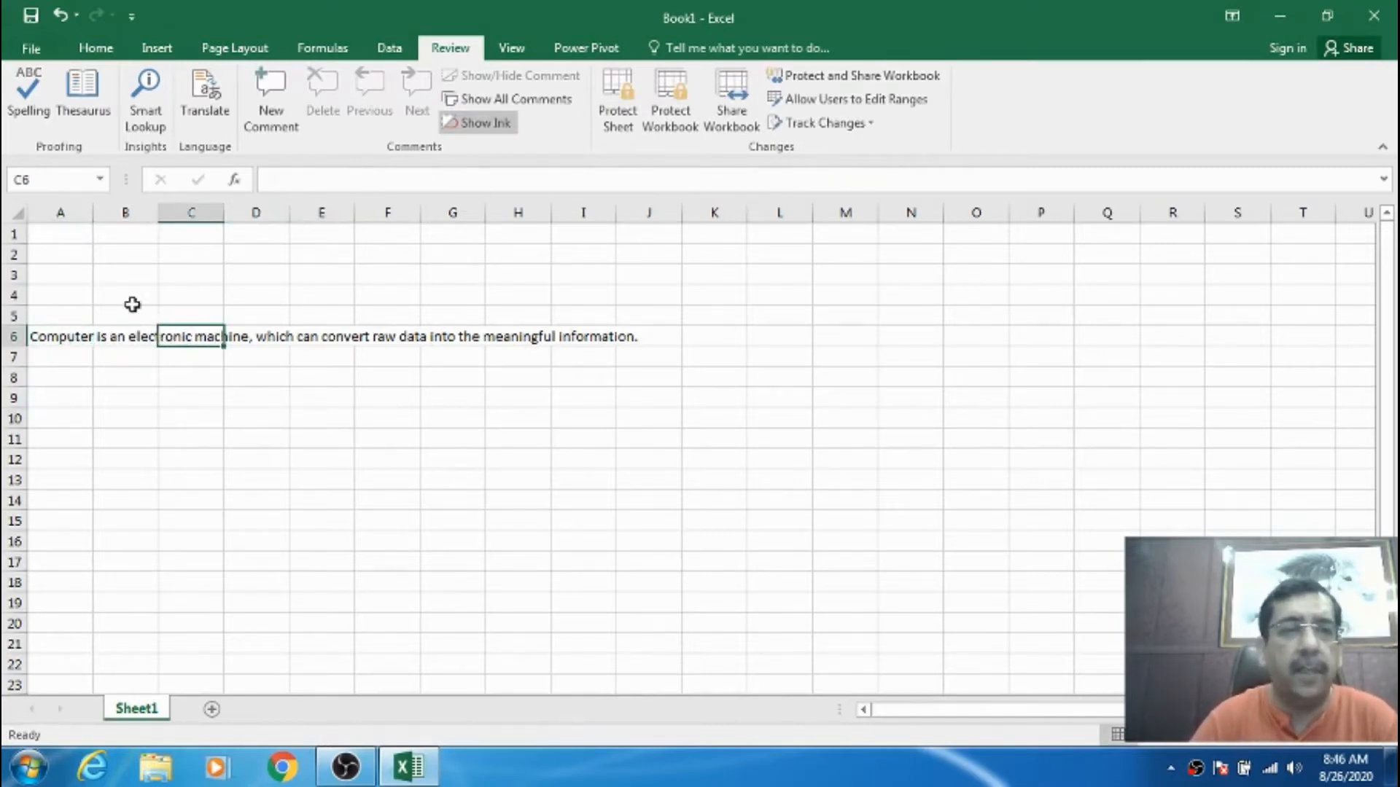
{"action": "left_click", "coordinate": [48, 336]}
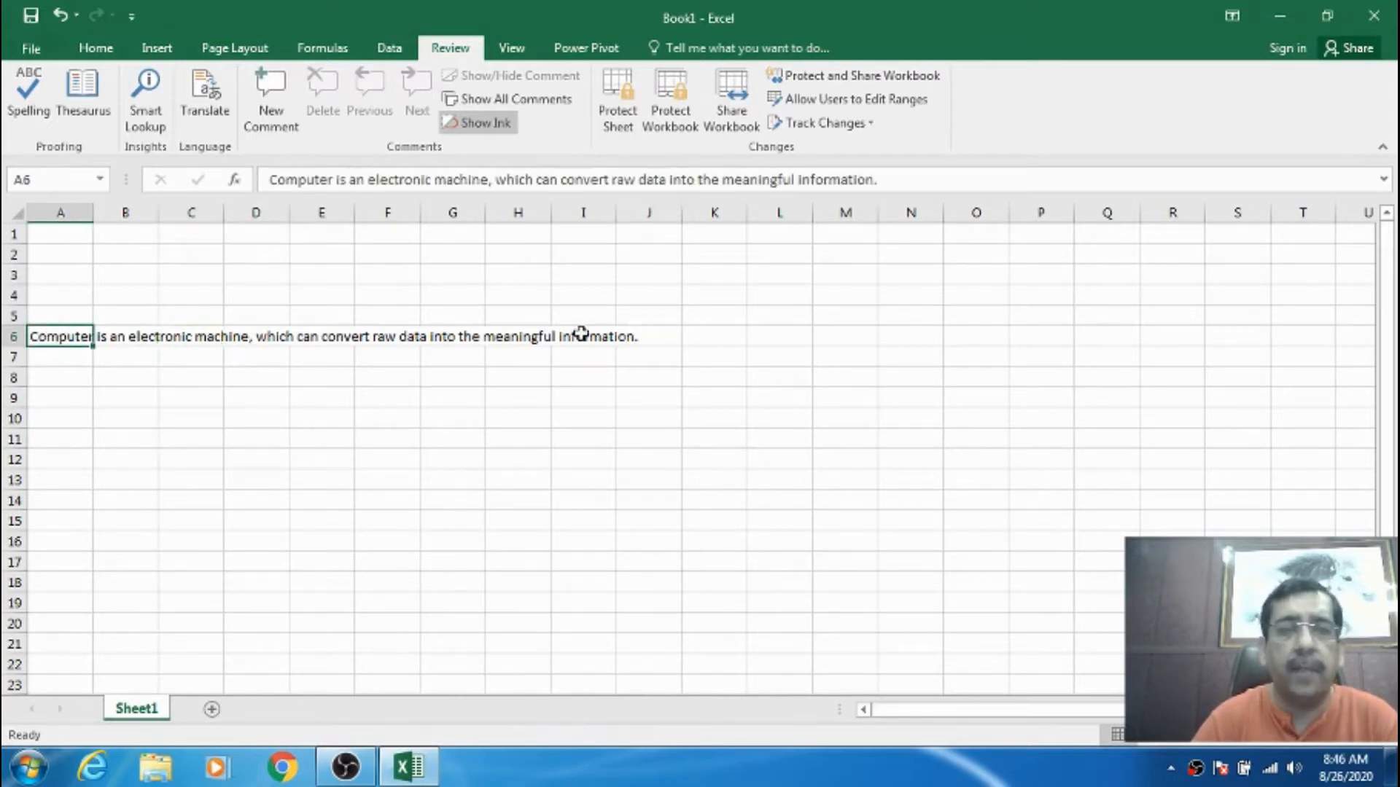
- Edit the A6 sentence in the formula bar so 'machine' reads 'machinee' and 'convert' reads 'convart'
{"action": "left_click", "coordinate": [488, 179]}
{"action": "type", "text": "e"}
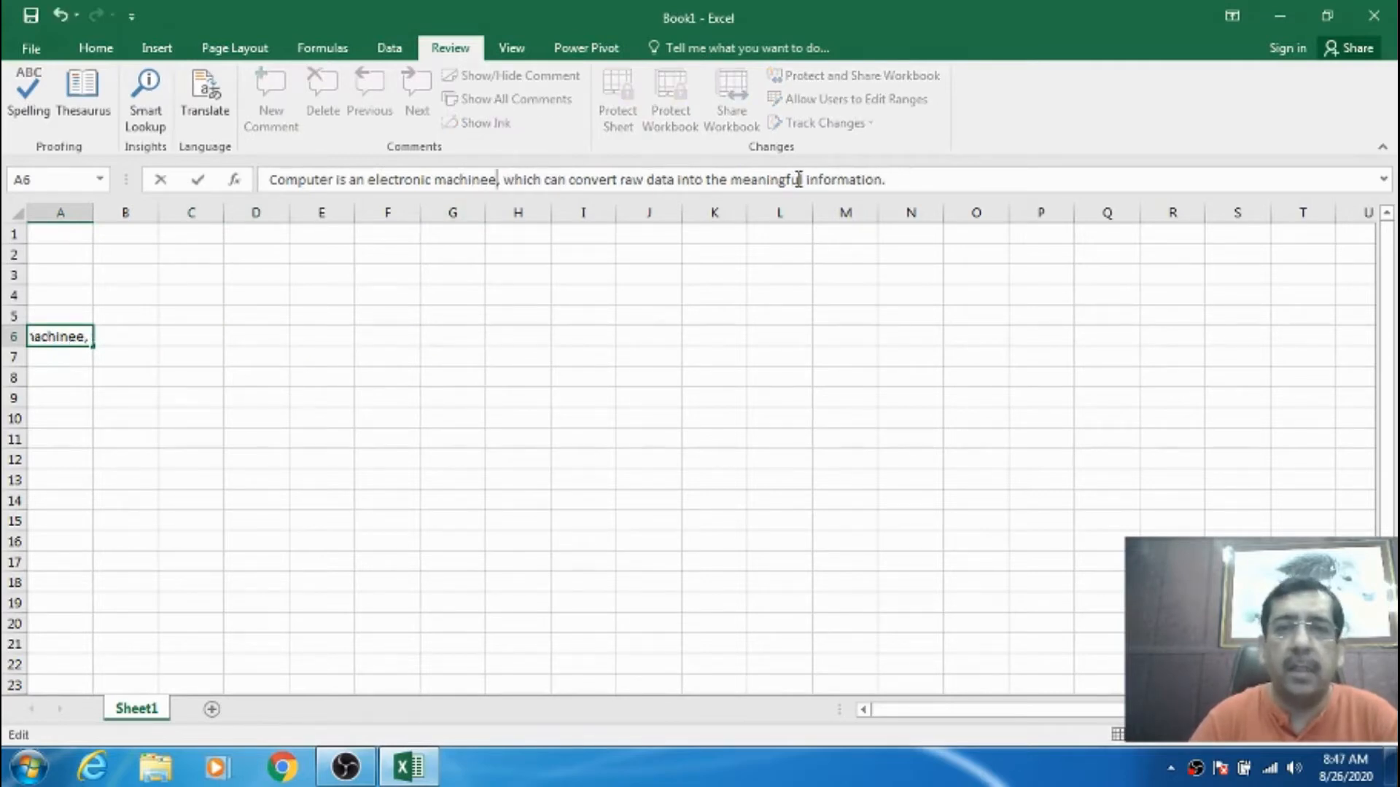
{"action": "left_click_drag", "start_coordinate": [599, 179], "coordinate": [606, 179]}
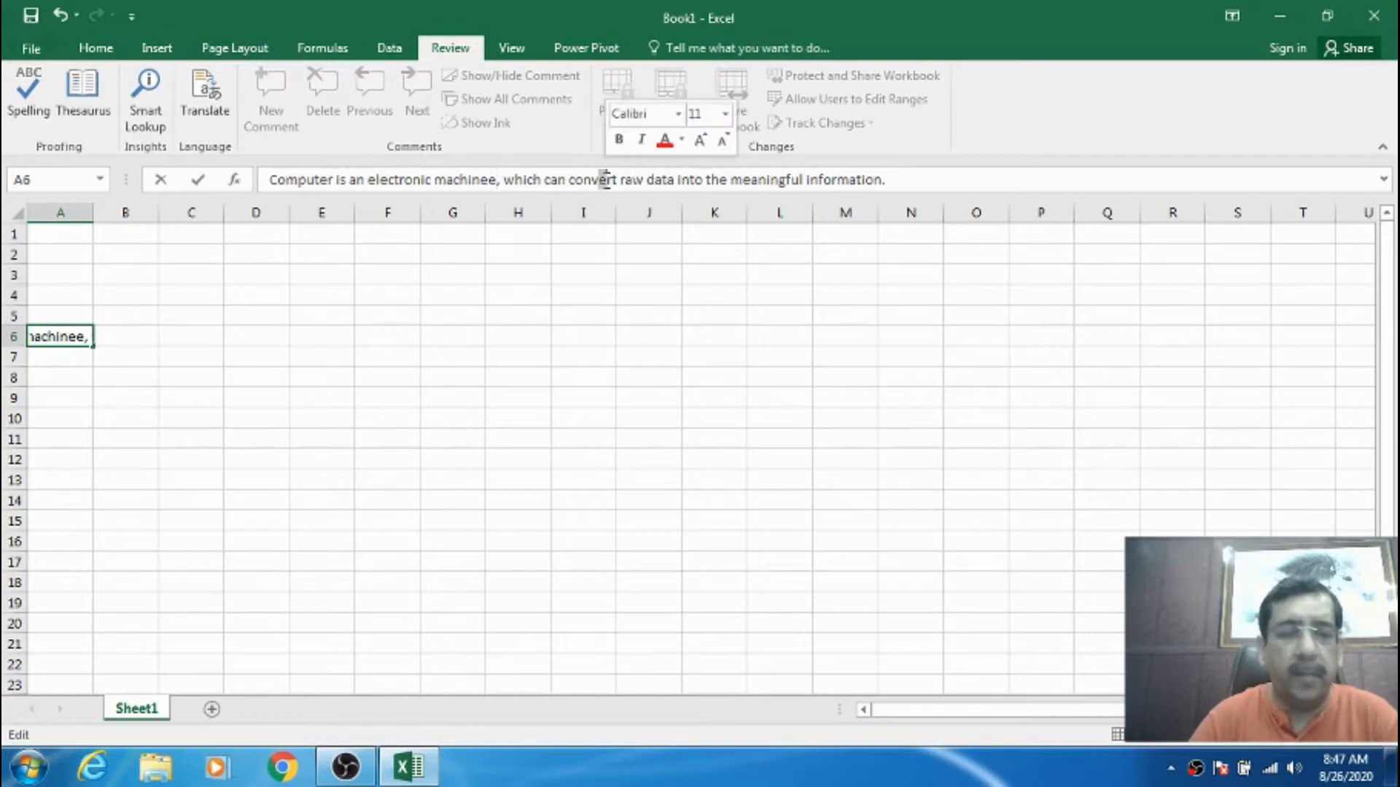
{"action": "type", "text": "a"}
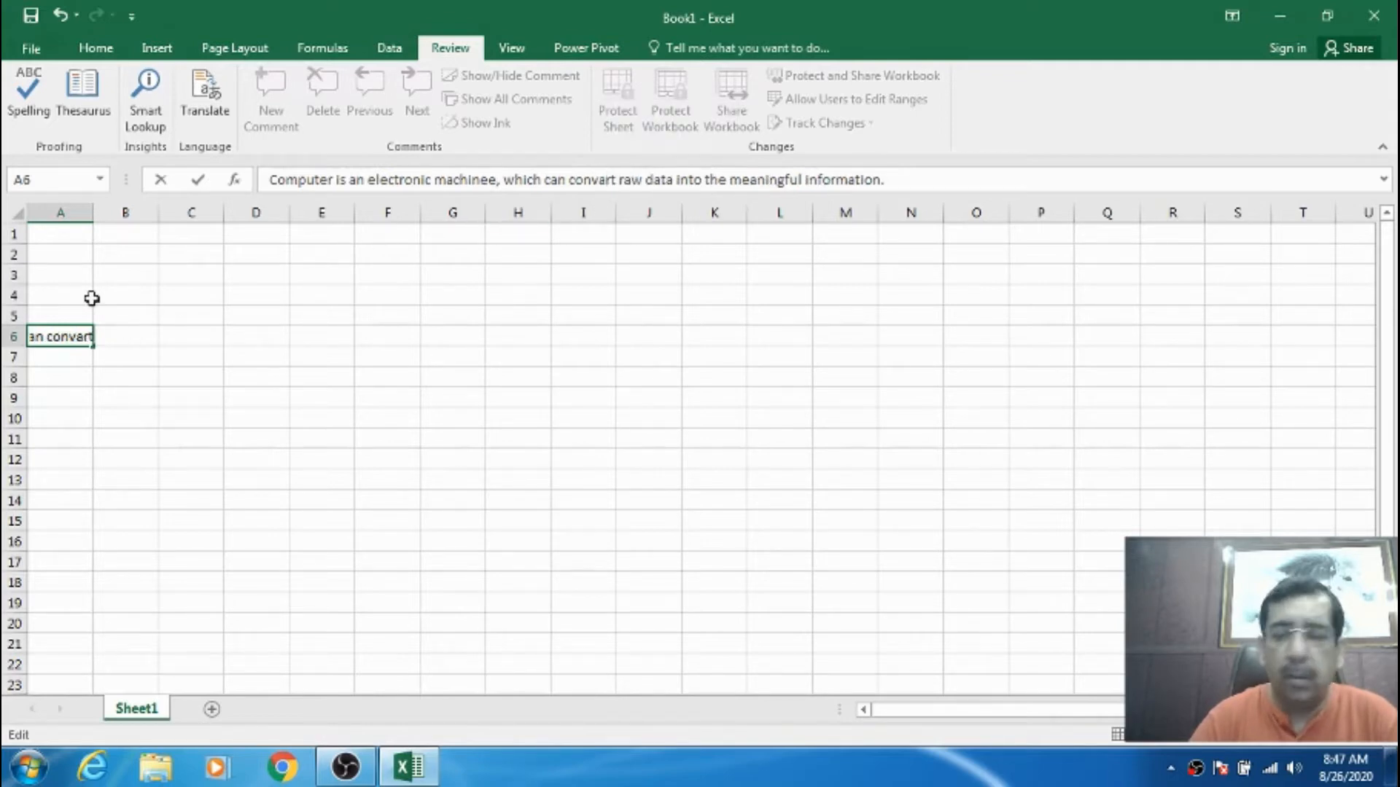
{"action": "key", "text": "Return"}
{"action": "left_click", "coordinate": [61, 335]}
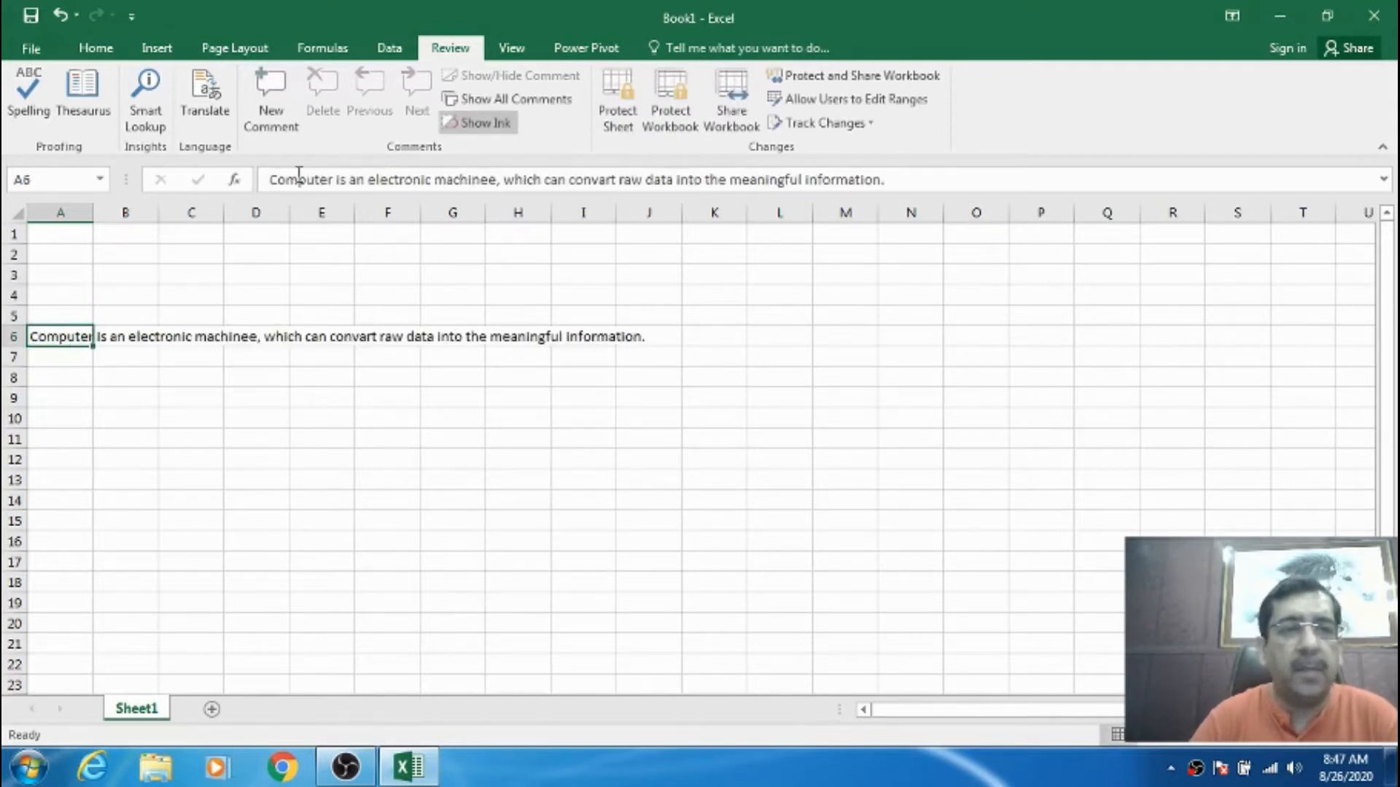
{"action": "left_click", "coordinate": [29, 112]}
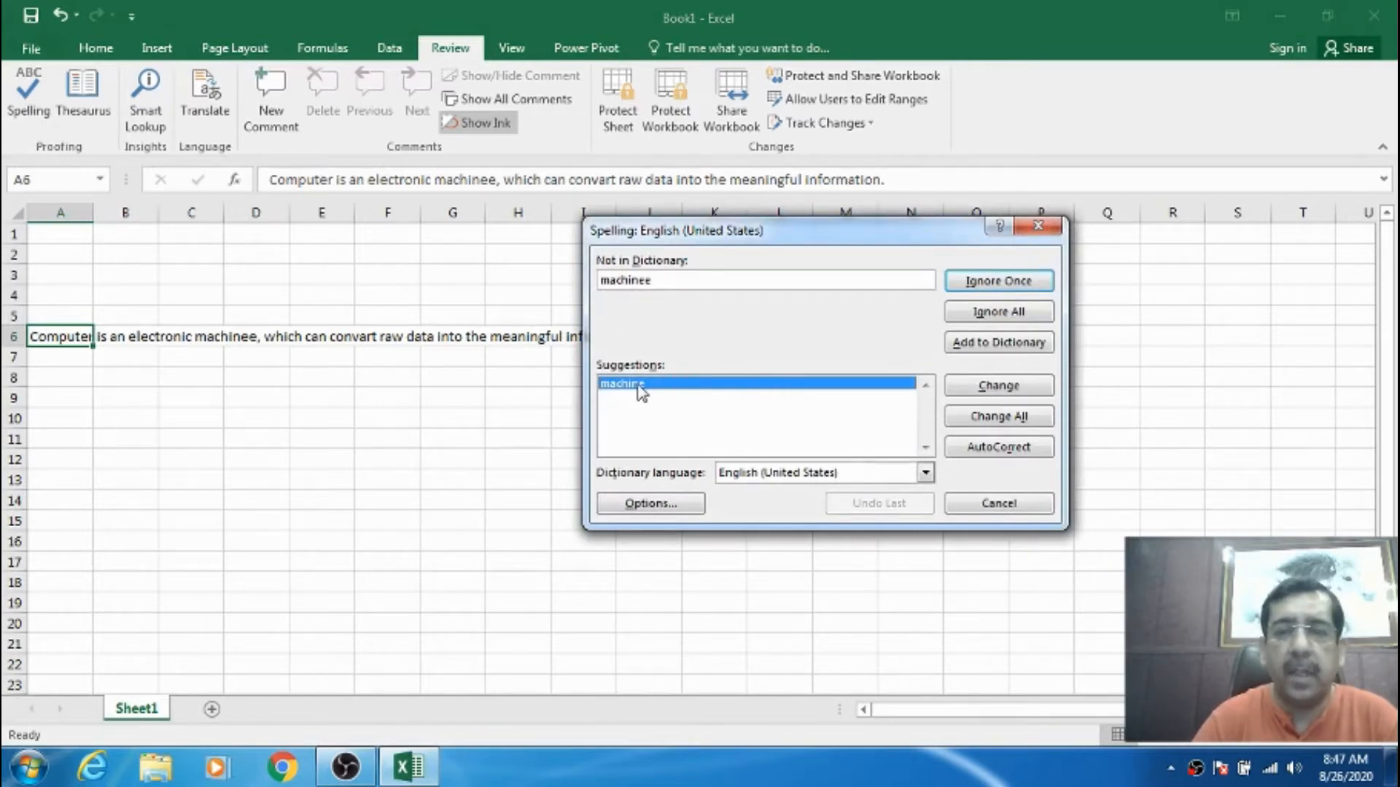
- Accept the spelling suggestions, changing 'machinee' to 'machine' and 'convart' to 'convert'
{"action": "left_click", "coordinate": [977, 390]}
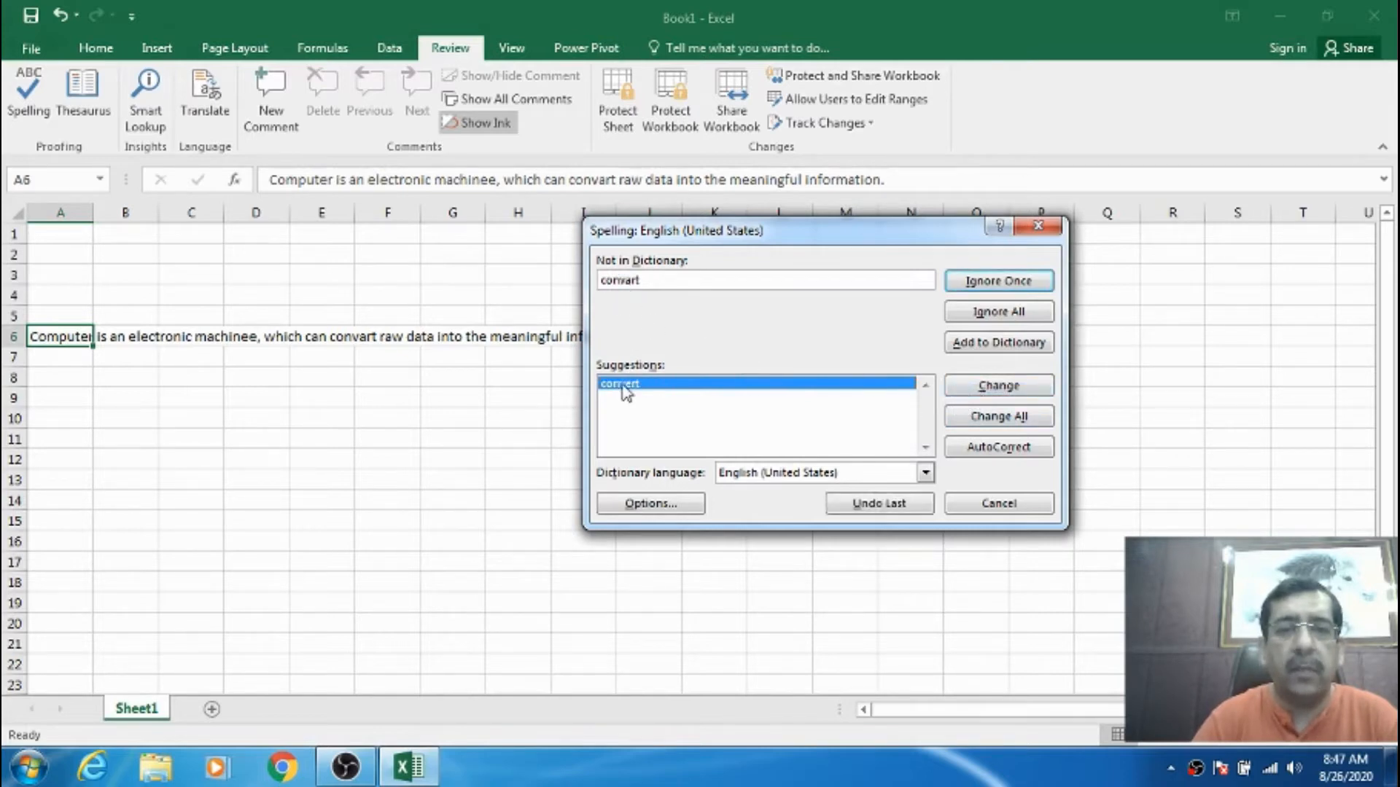
{"action": "left_click", "coordinate": [972, 389]}
{"action": "left_click", "coordinate": [707, 438]}
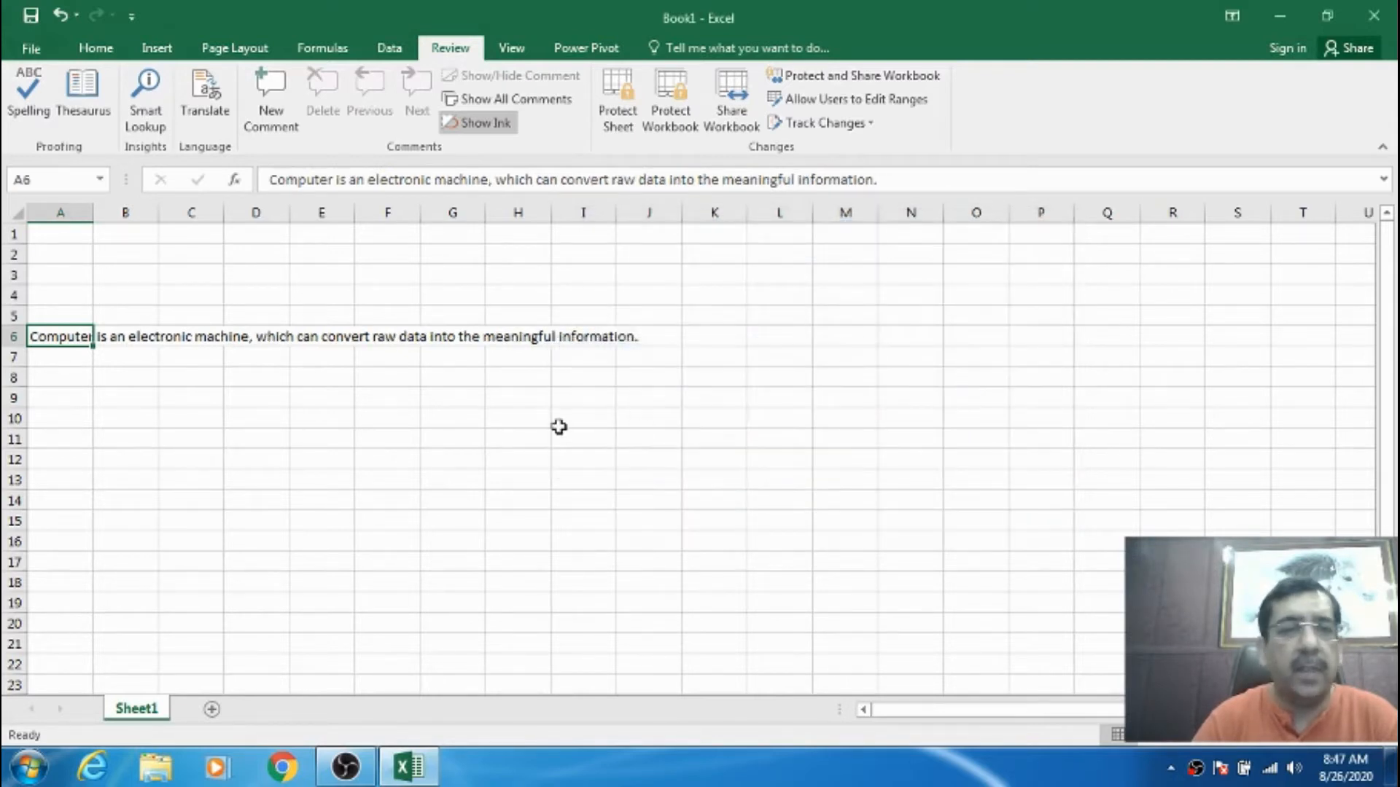
{"action": "left_click", "coordinate": [141, 401]}
{"action": "left_click", "coordinate": [66, 336]}
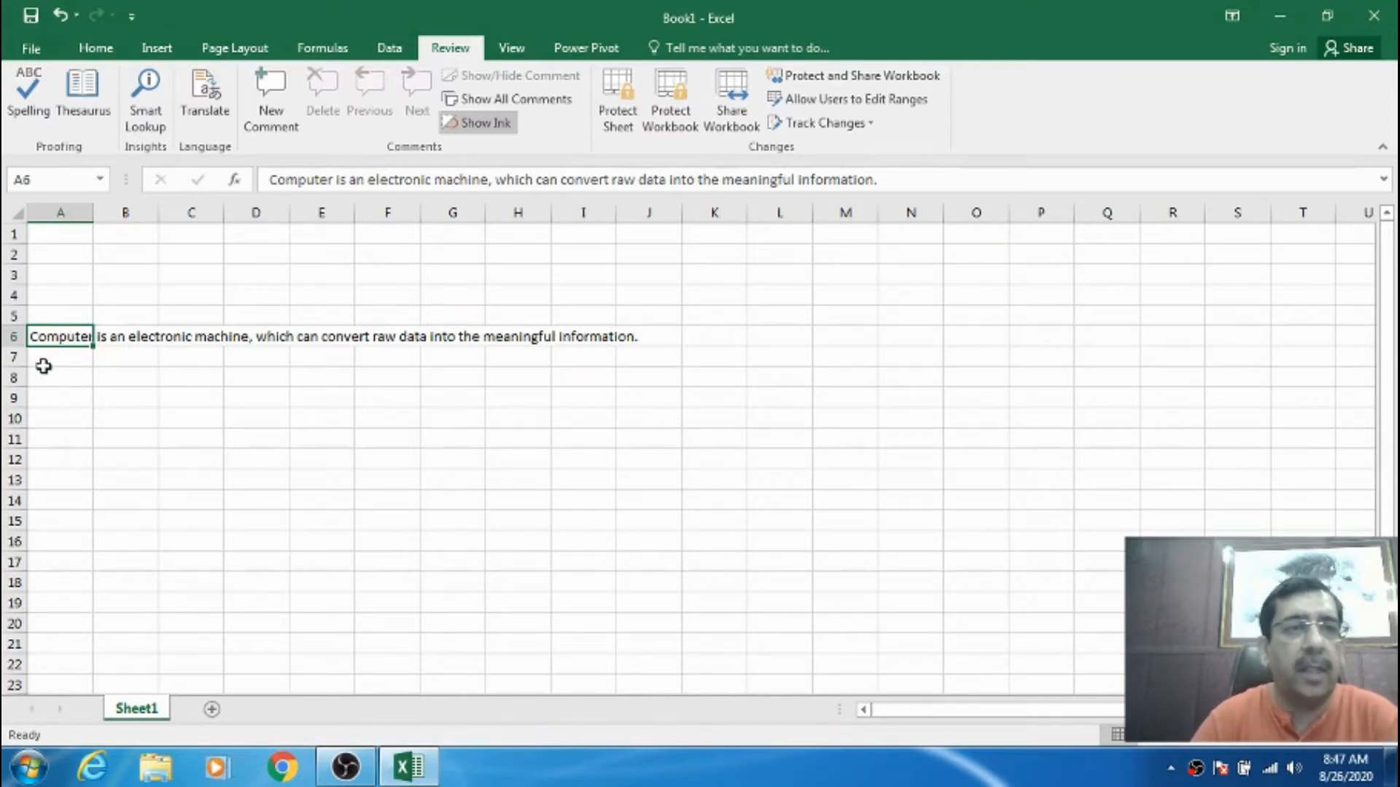
{"action": "left_click", "coordinate": [90, 383]}
{"action": "left_click", "coordinate": [60, 335]}
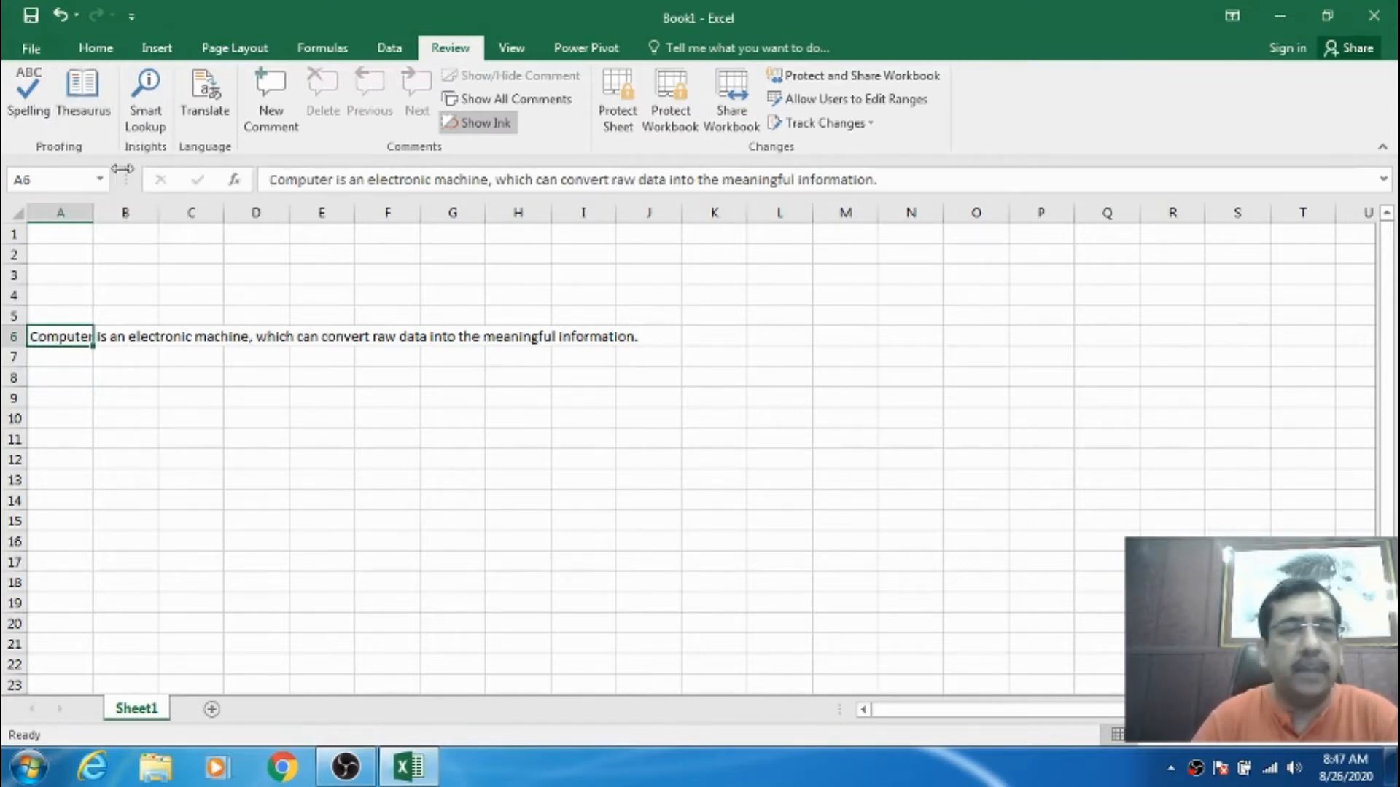
{"action": "left_click", "coordinate": [97, 351]}
{"action": "left_click", "coordinate": [78, 335]}
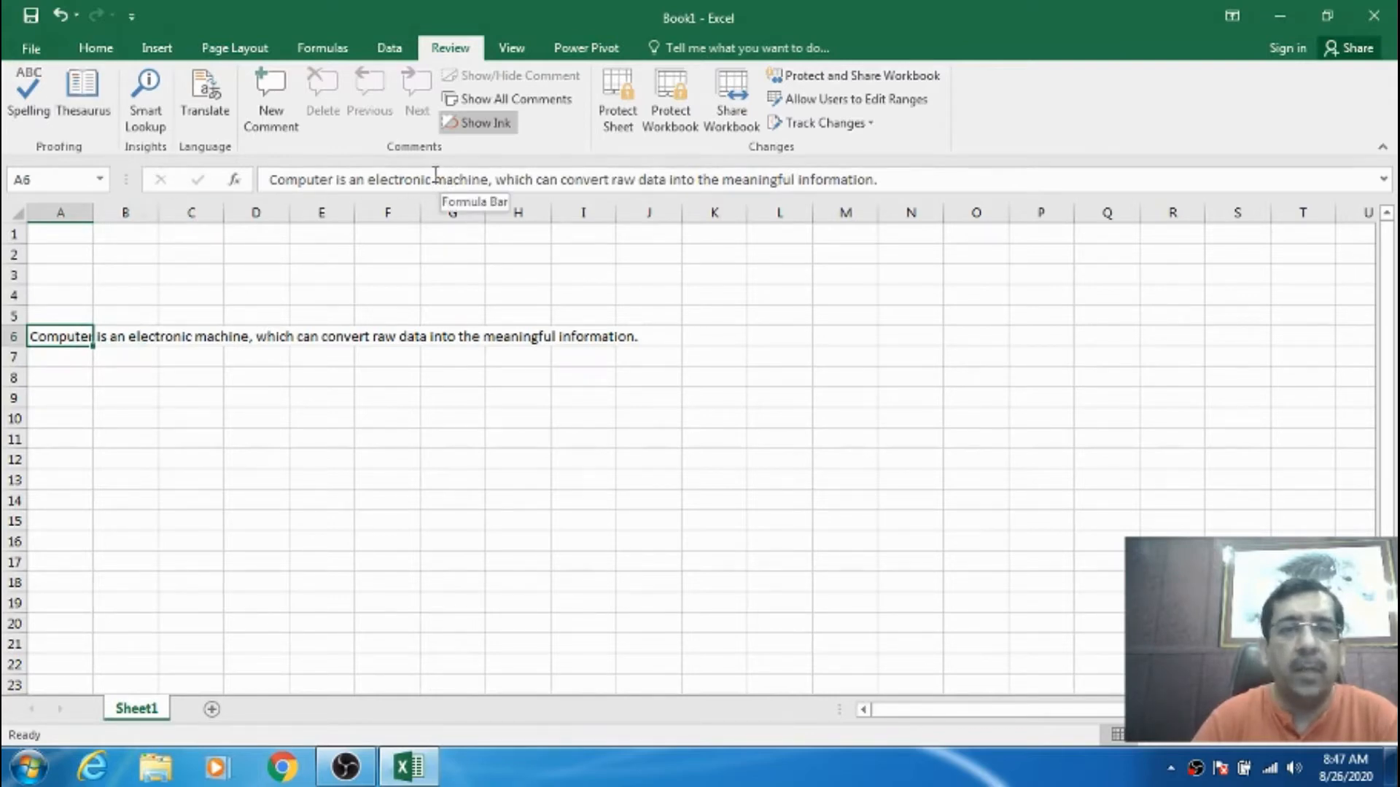
- Look up Thesaurus synonyms for 'machine' and insert 'device' into A6
{"action": "left_click_drag", "start_coordinate": [433, 180], "coordinate": [487, 182]}
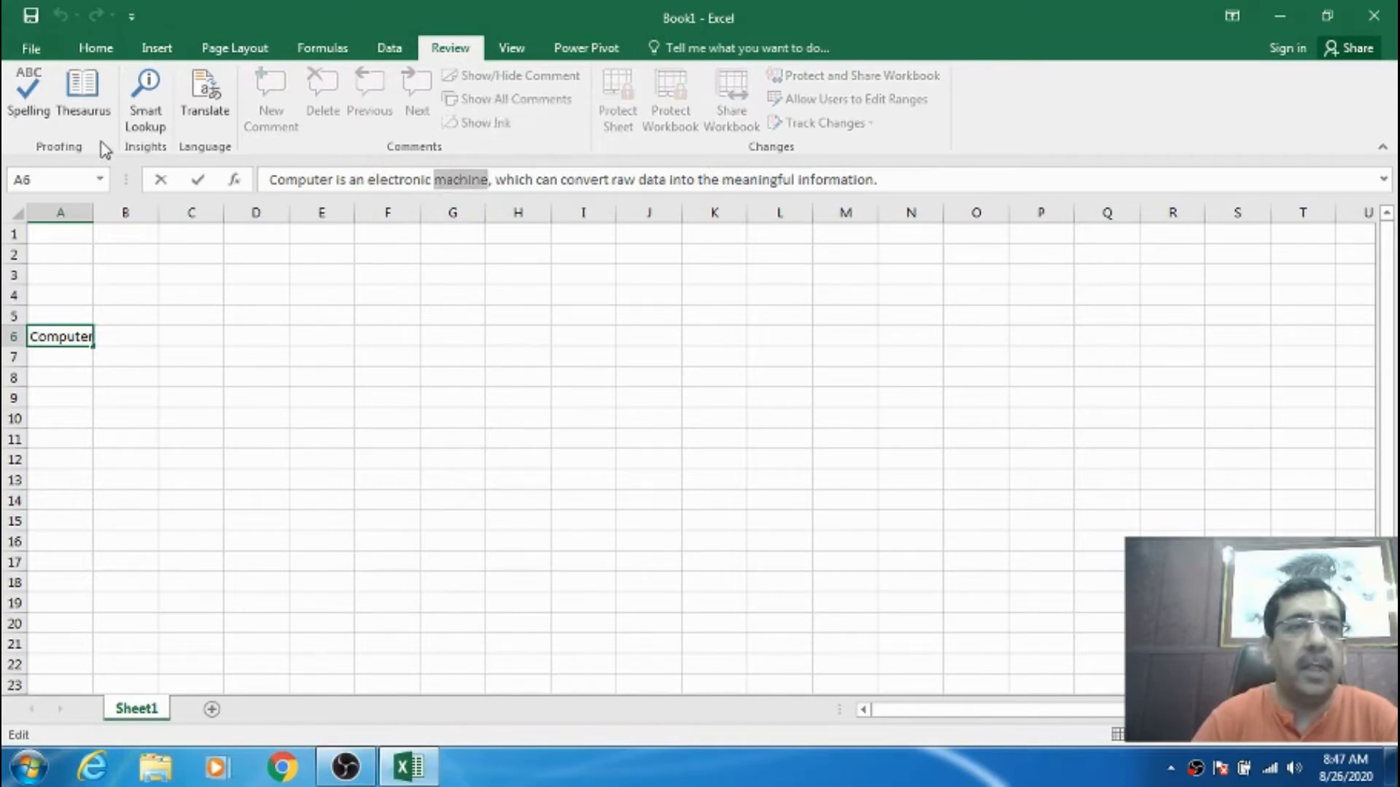
{"action": "left_click", "coordinate": [84, 98]}
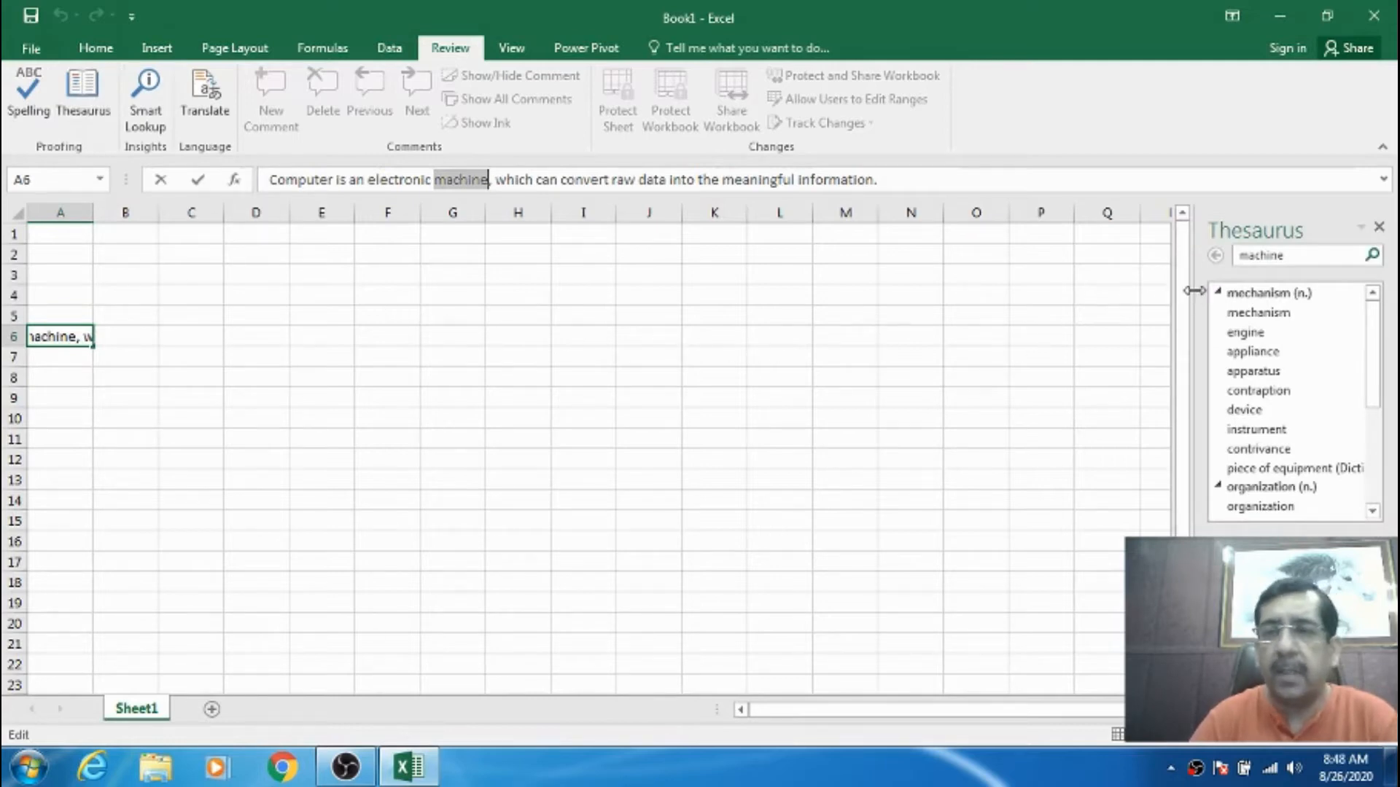
{"action": "left_click_drag", "start_coordinate": [1193, 290], "coordinate": [1089, 290]}
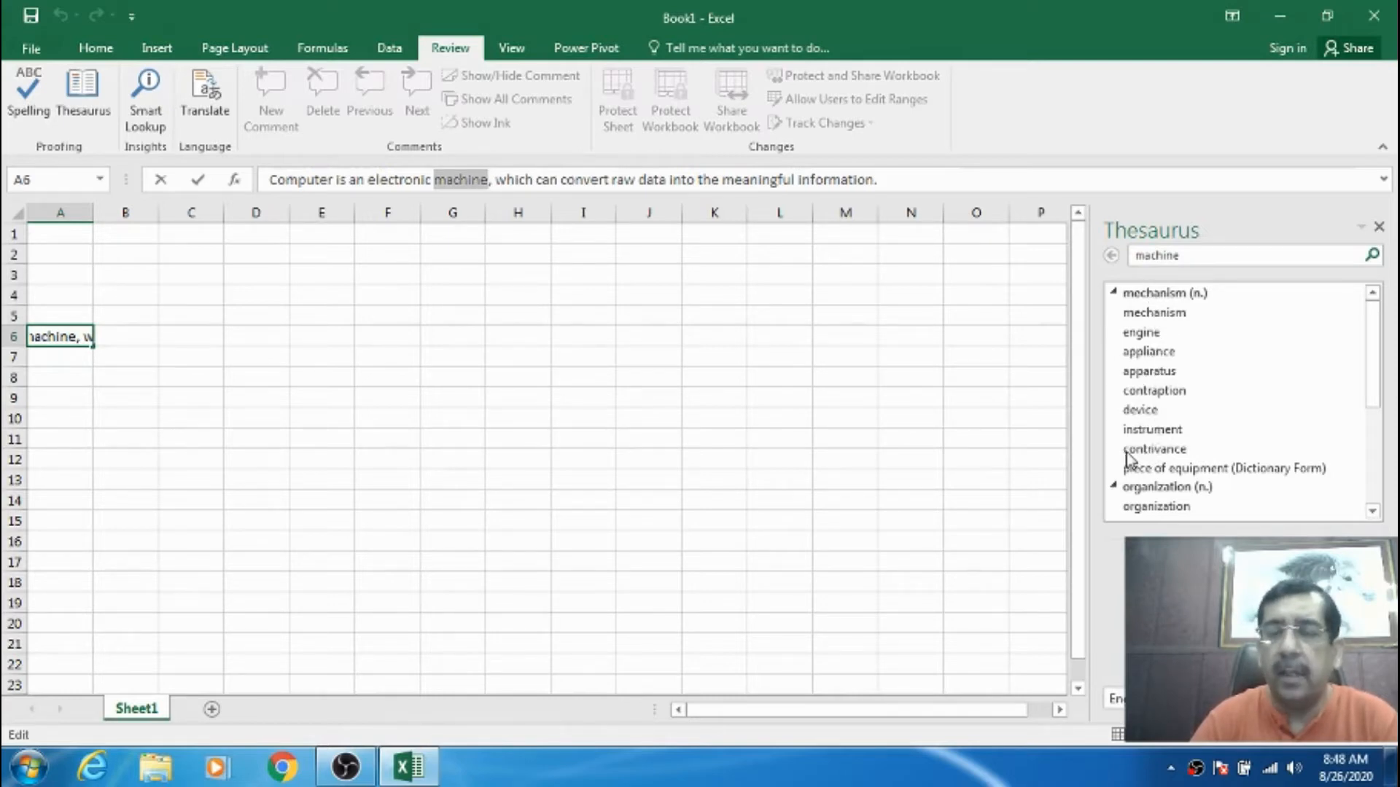
{"action": "left_click", "coordinate": [1139, 412]}
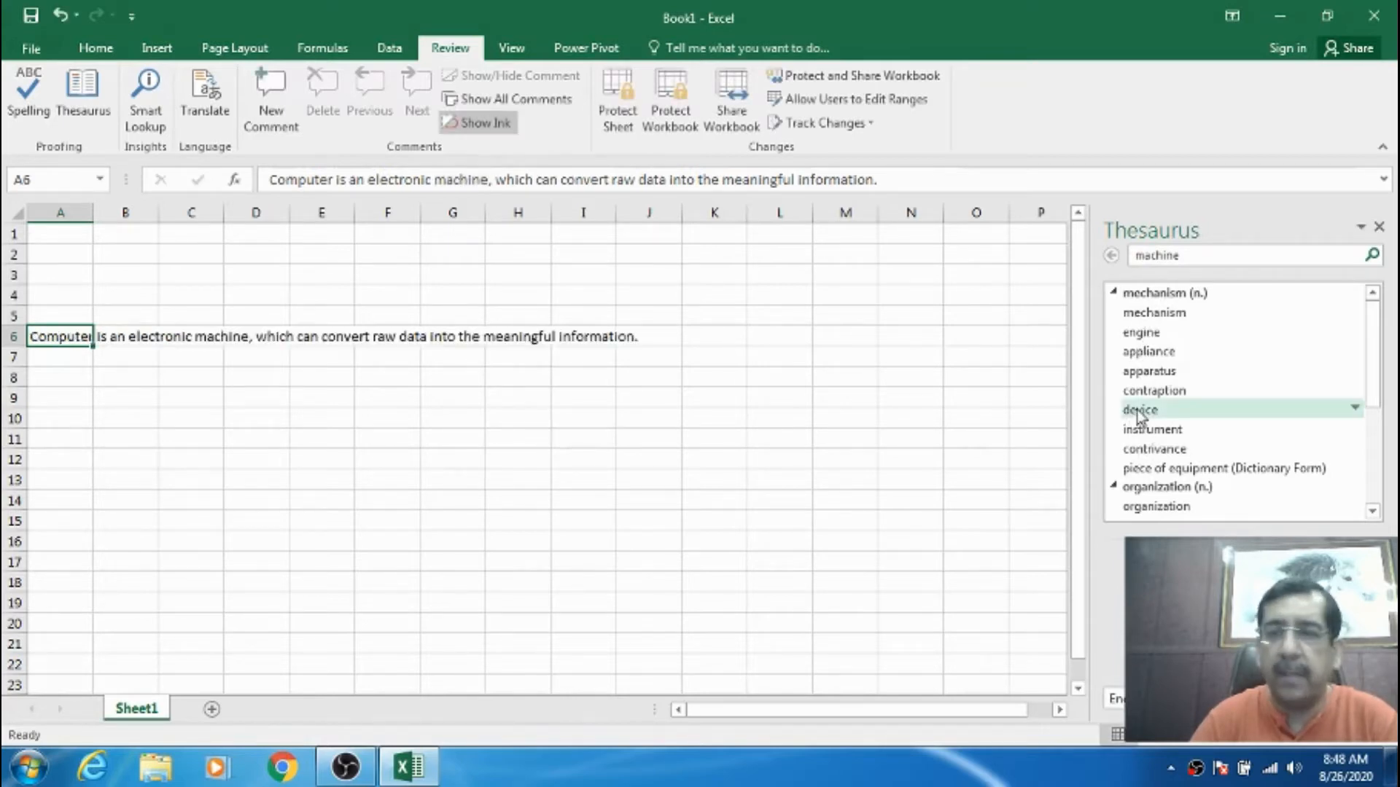
{"action": "left_click", "coordinate": [1354, 409]}
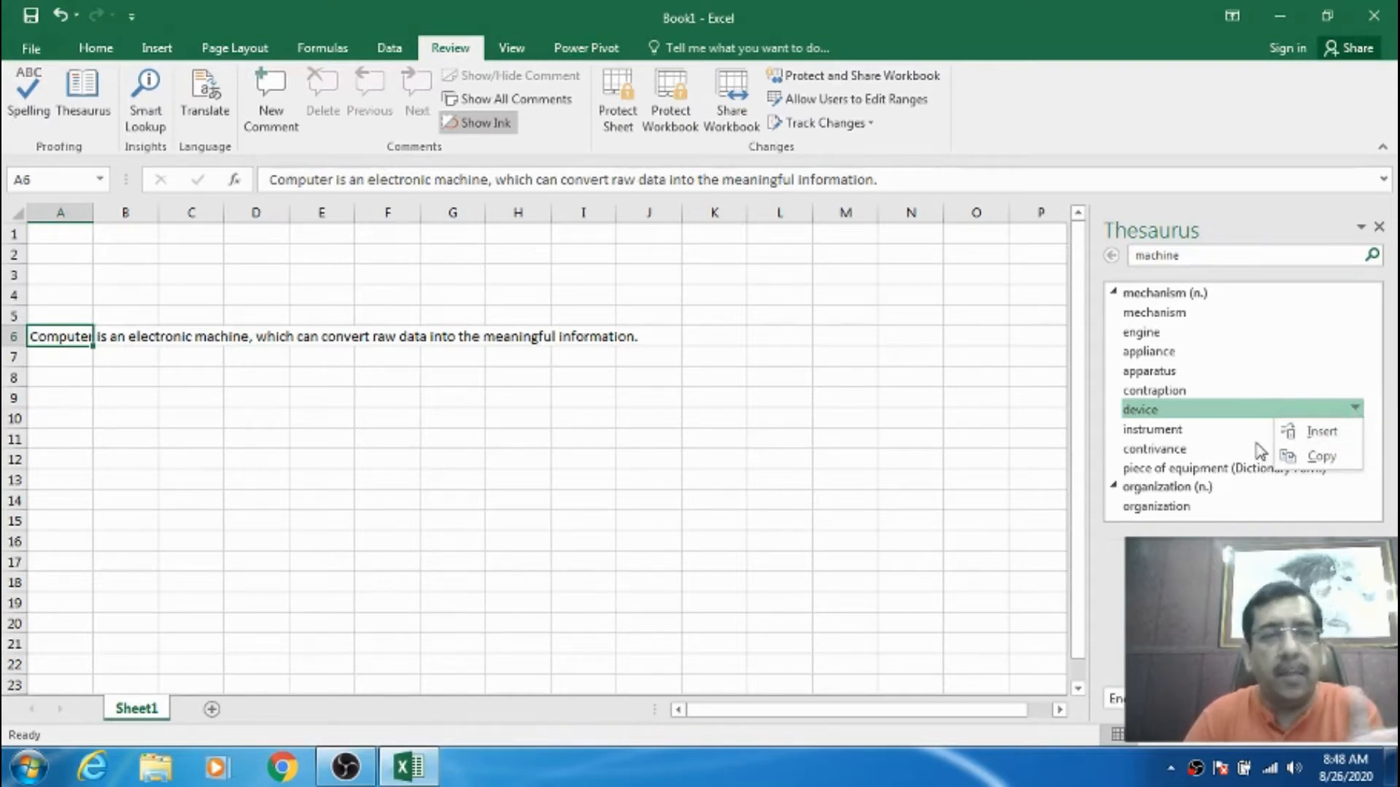
{"action": "left_click", "coordinate": [1318, 434]}
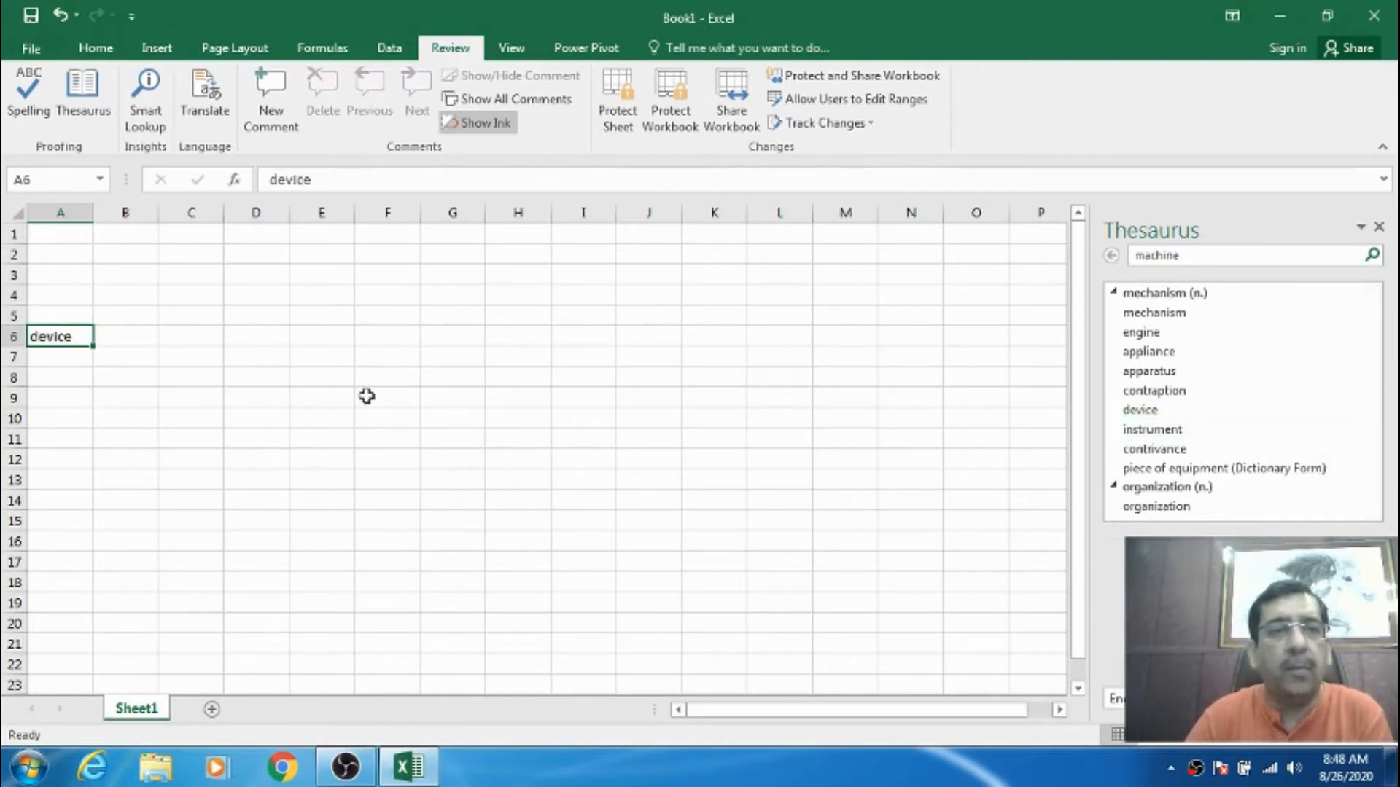
- Undo the synonym insertion so A6 holds the full sentence again
{"action": "left_click_drag", "start_coordinate": [256, 397], "coordinate": [255, 377]}
{"action": "left_click", "coordinate": [72, 335]}
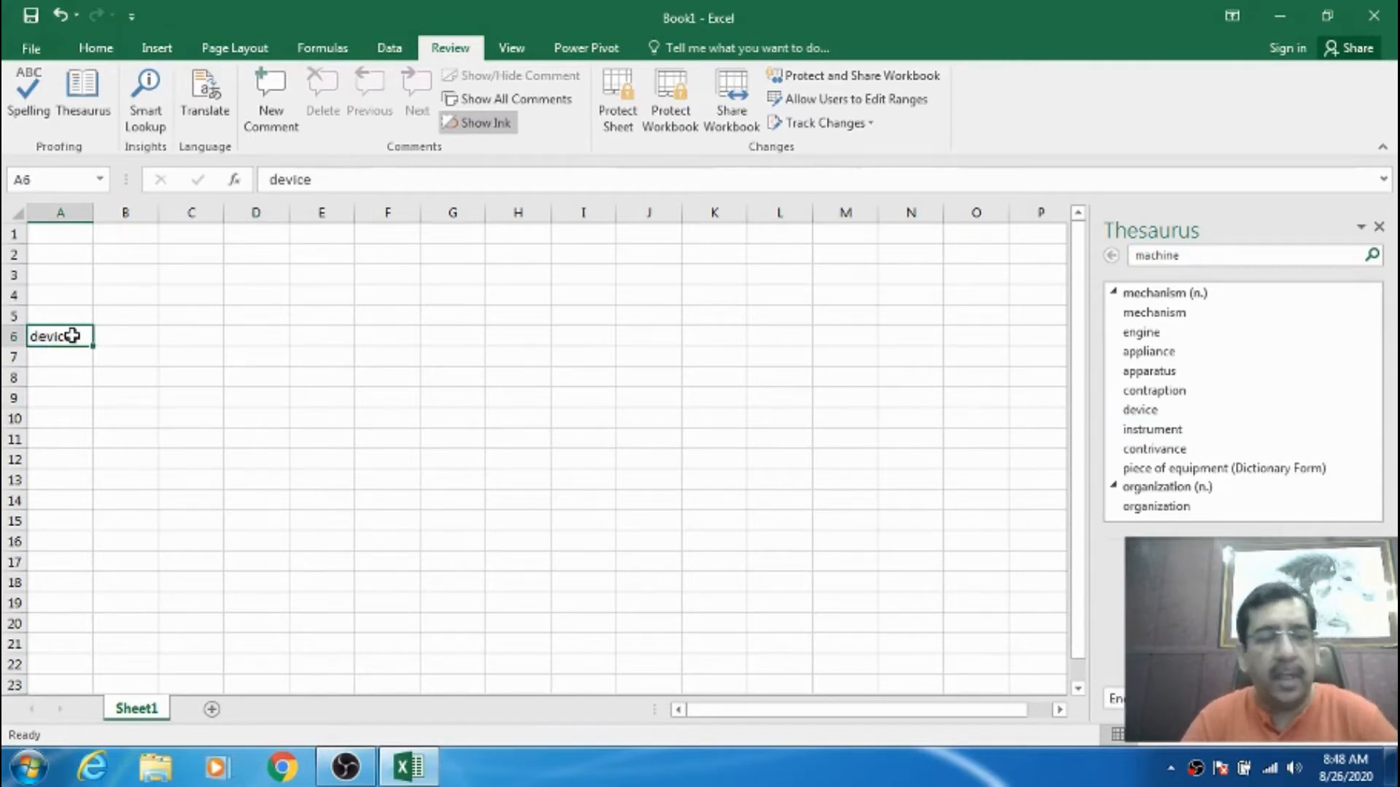
{"action": "key", "text": "ctrl+z"}
{"action": "left_click", "coordinate": [256, 438]}
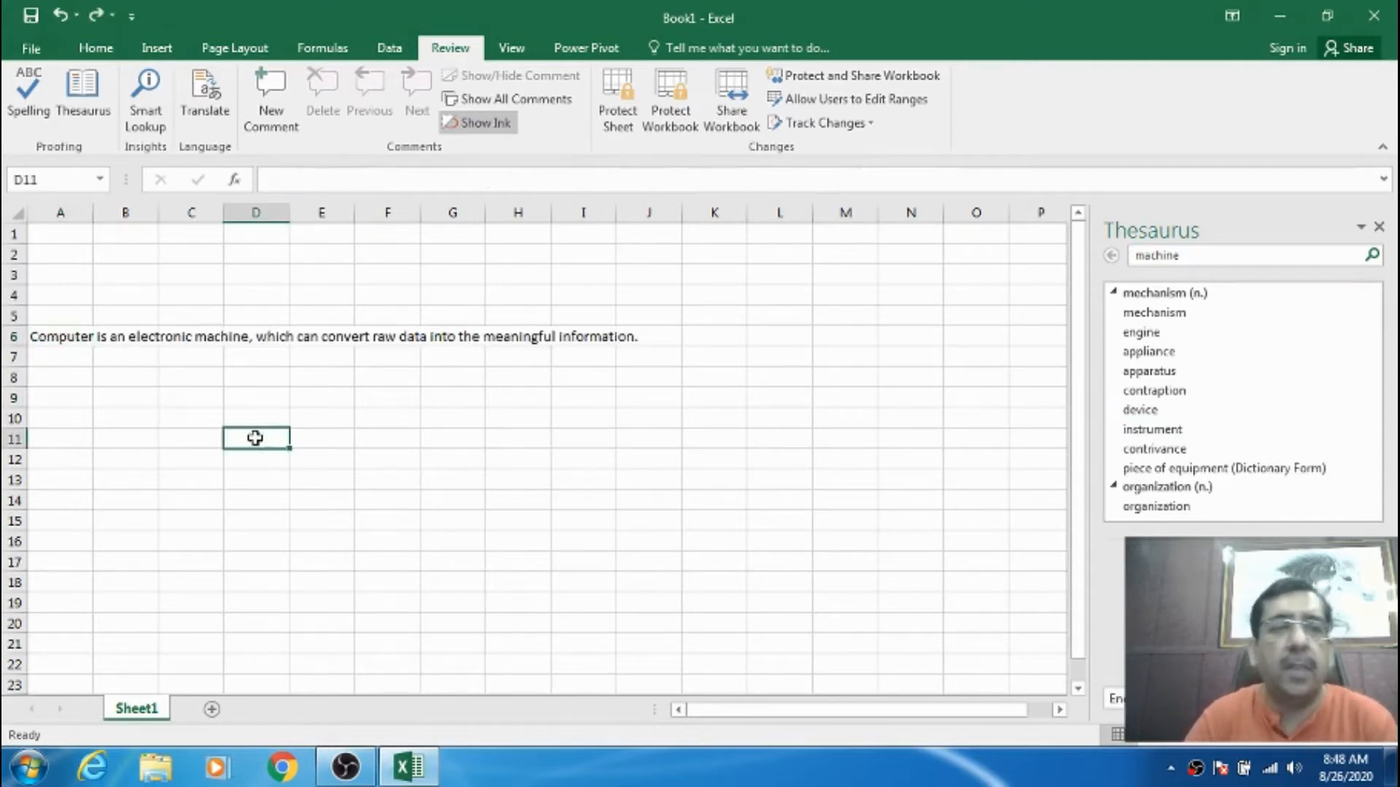
{"action": "left_click", "coordinate": [67, 338]}
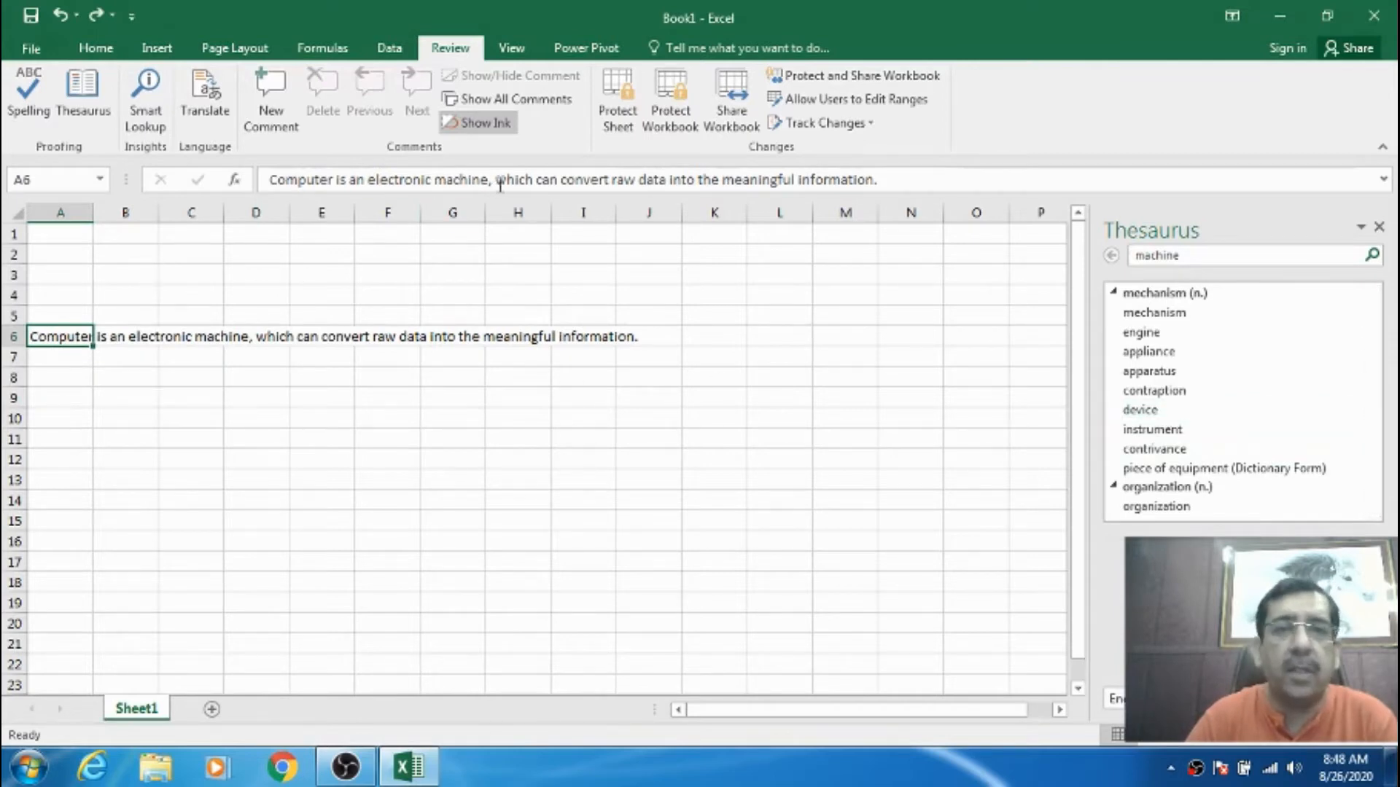
- Replace 'machine' with 'device' in the A6 sentence and close the Thesaurus pane
{"action": "left_click_drag", "start_coordinate": [436, 179], "coordinate": [490, 181]}
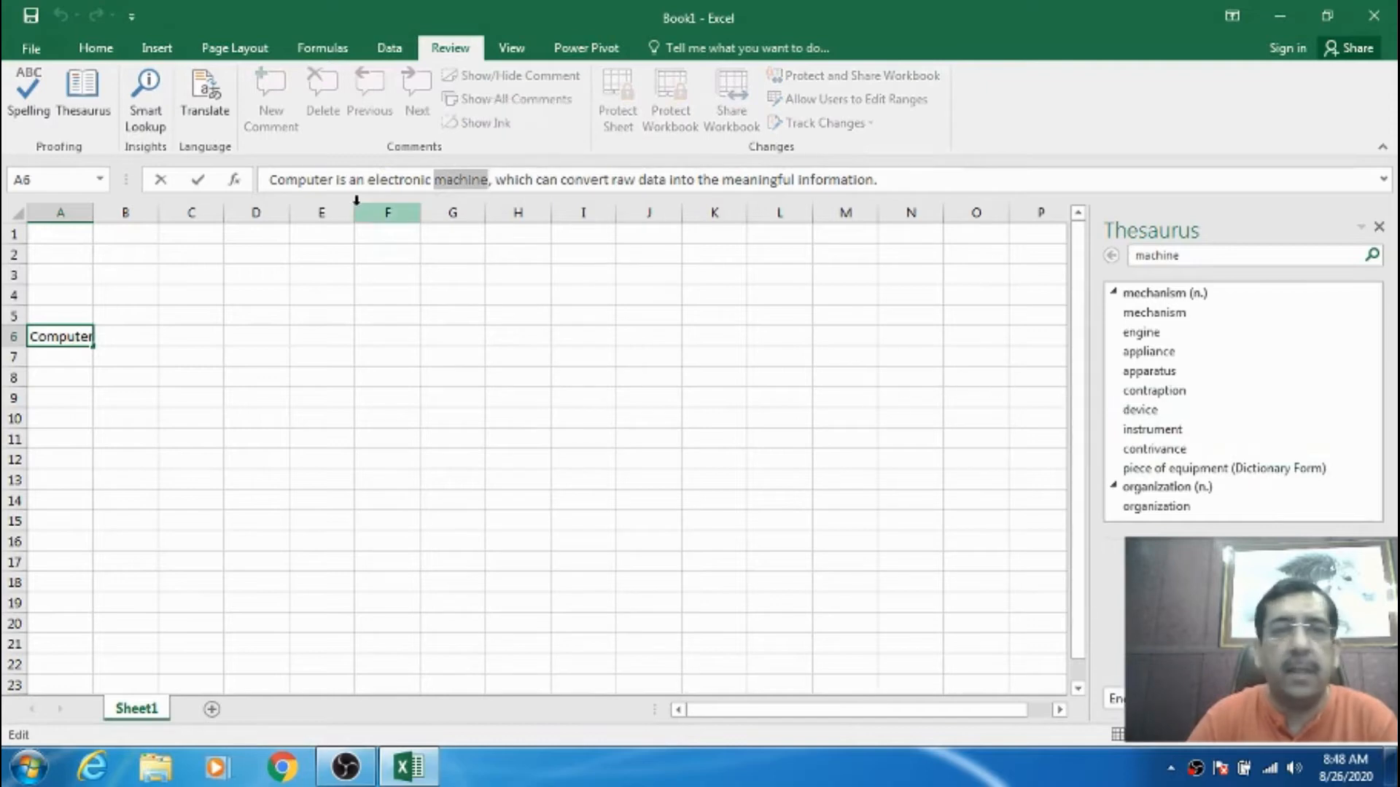
{"action": "type", "text": "device"}
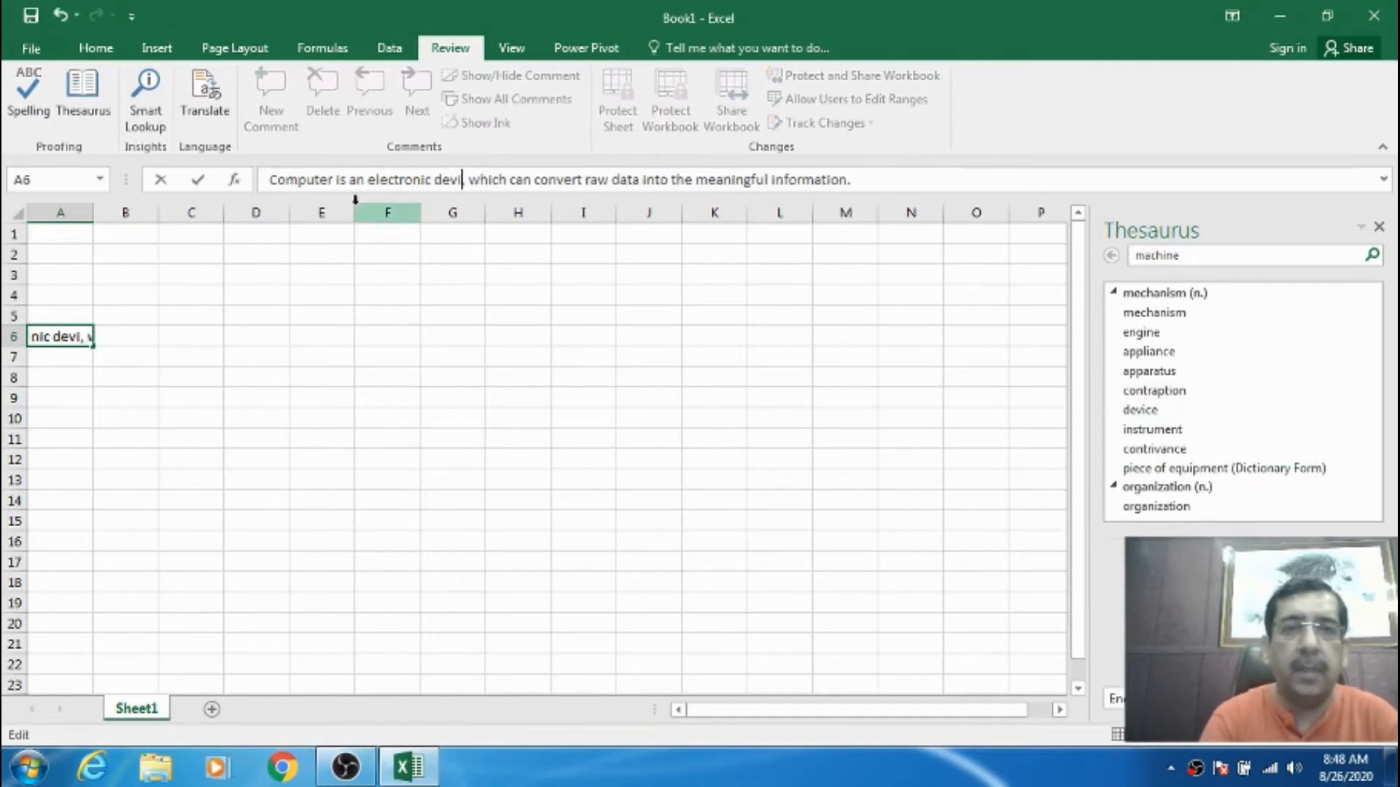
{"action": "key", "text": "Return"}
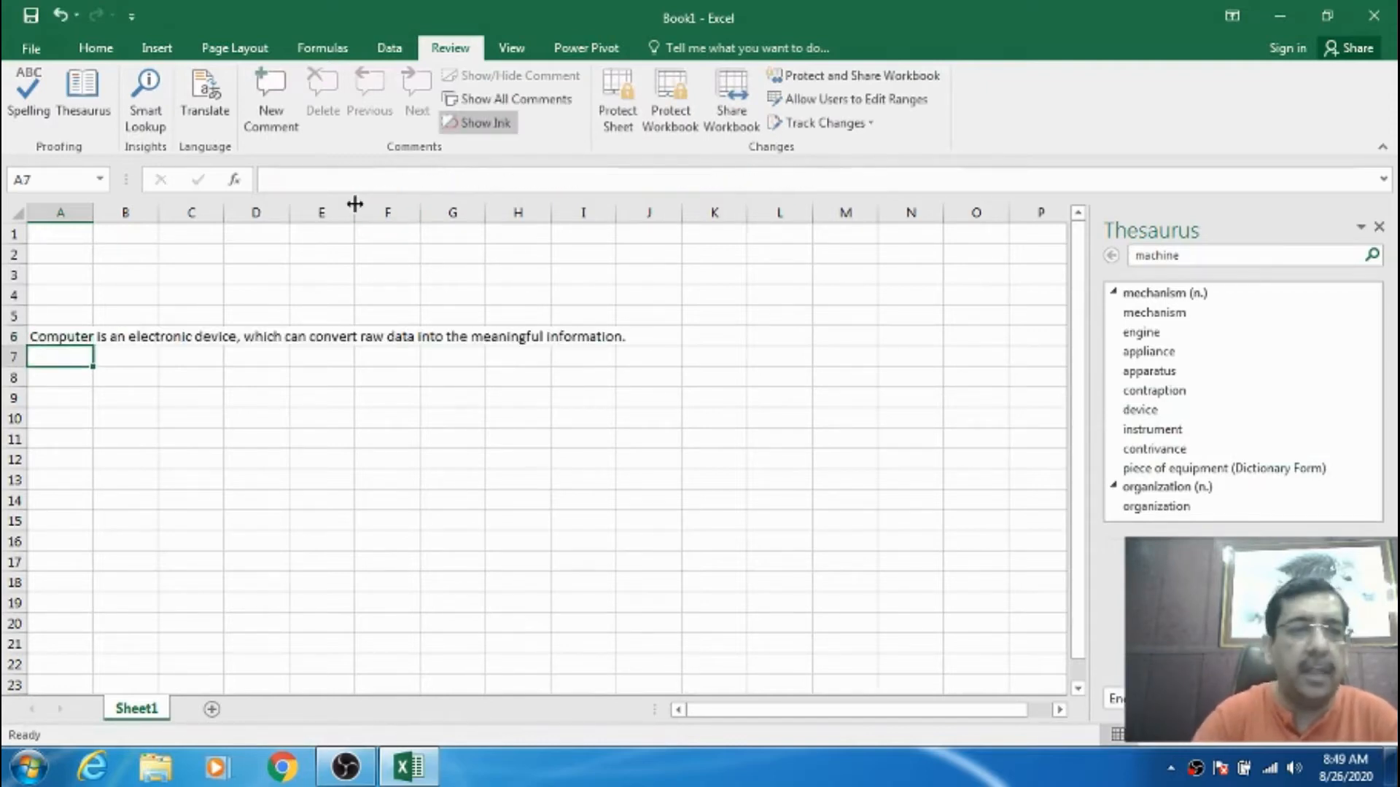
{"action": "key", "text": "Up"}
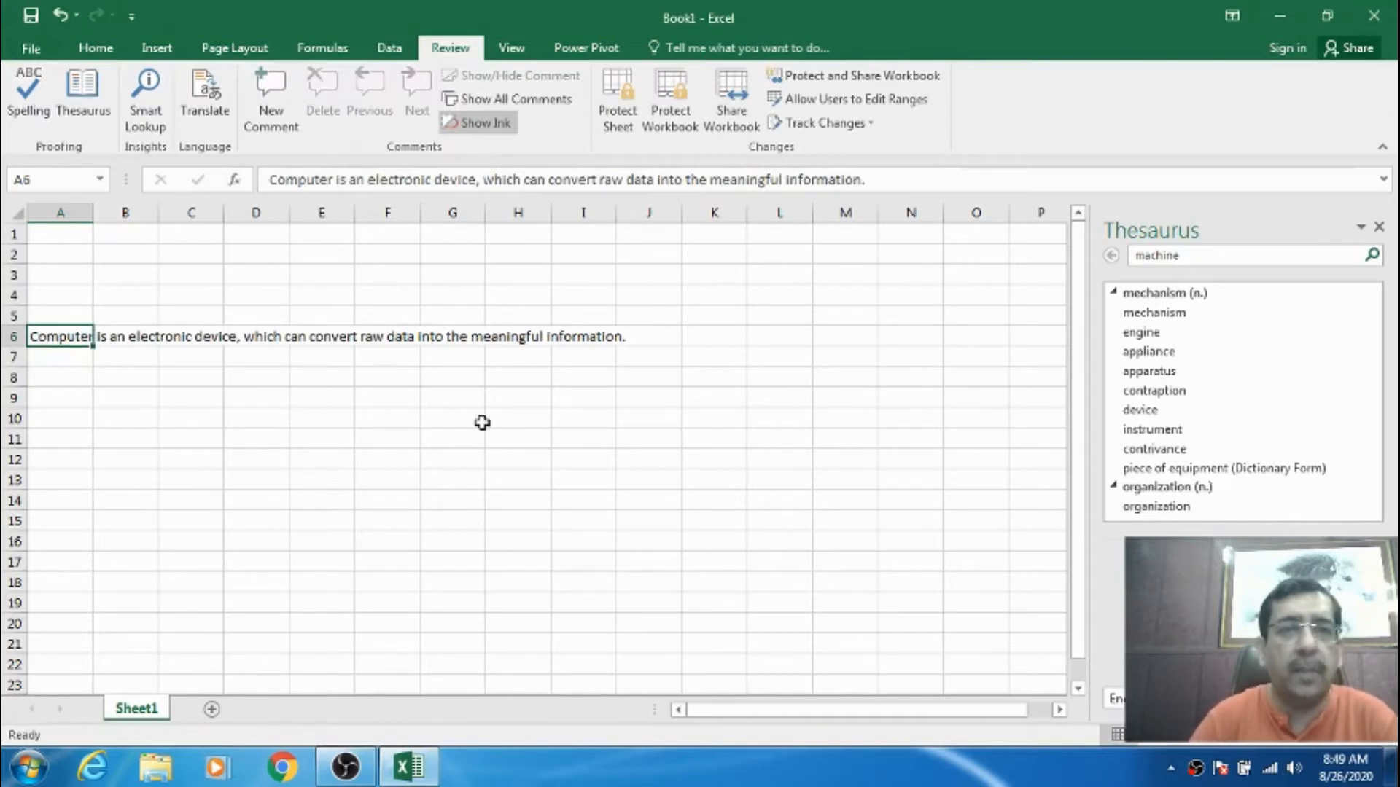
{"action": "left_click", "coordinate": [1379, 227]}
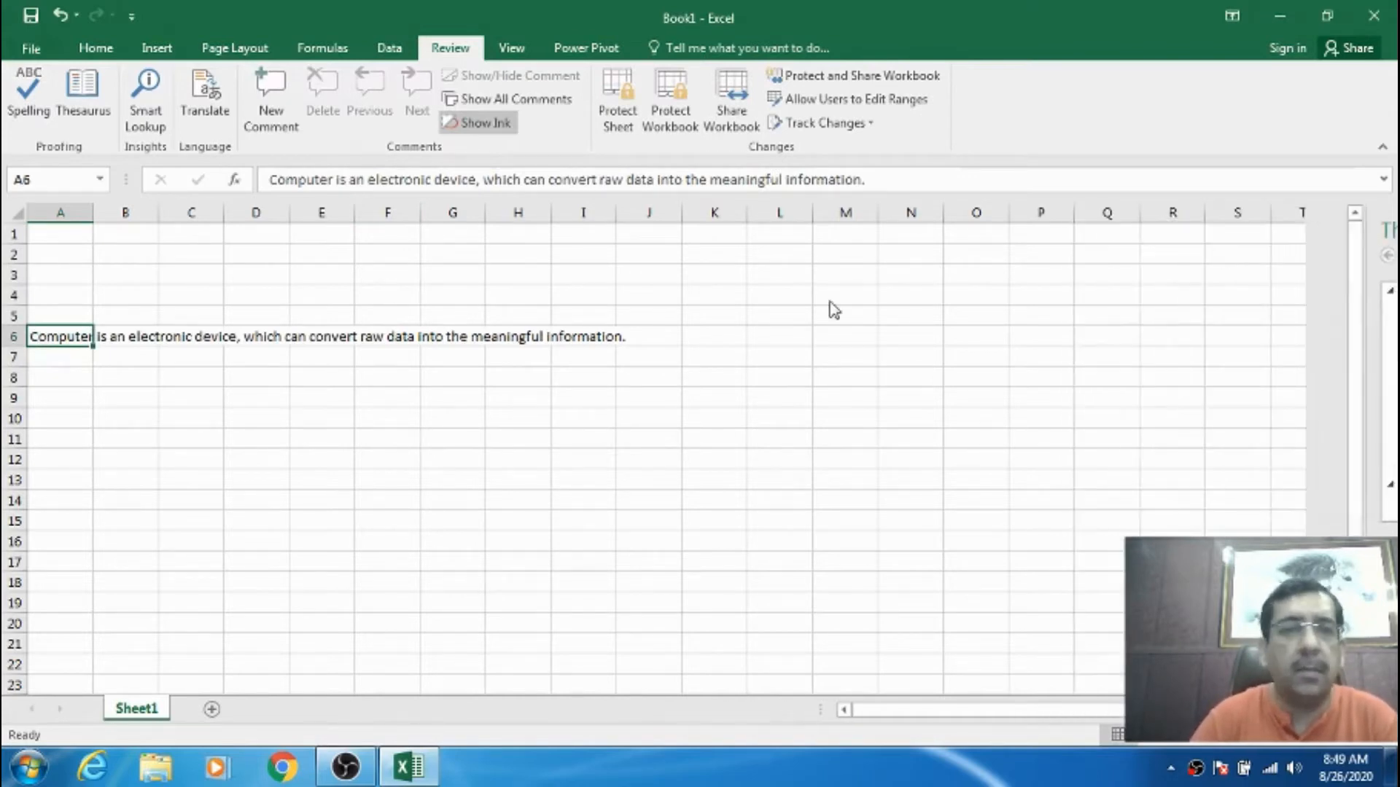
{"action": "left_click", "coordinate": [142, 412]}
{"action": "left_click", "coordinate": [65, 337]}
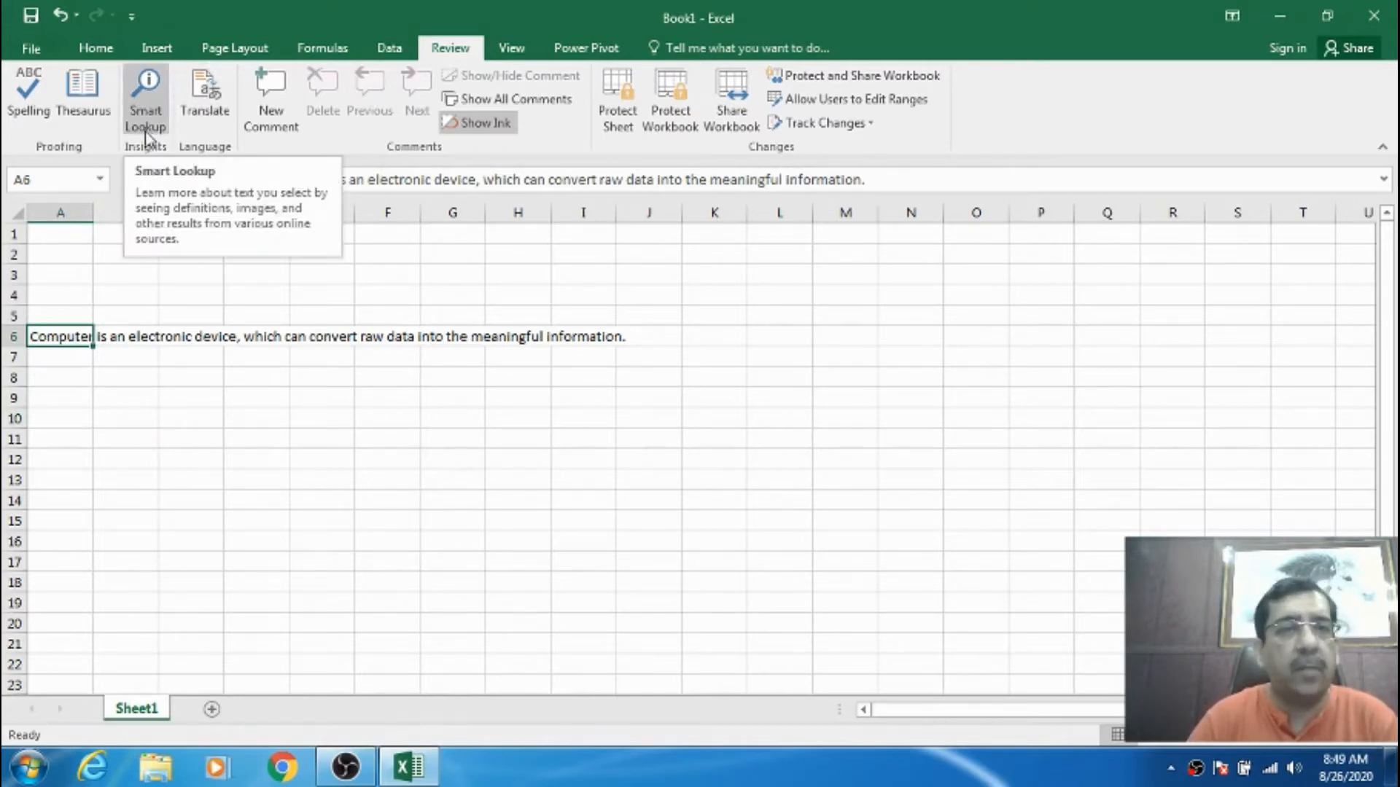
{"action": "left_click", "coordinate": [80, 374]}
{"action": "left_click", "coordinate": [73, 336]}
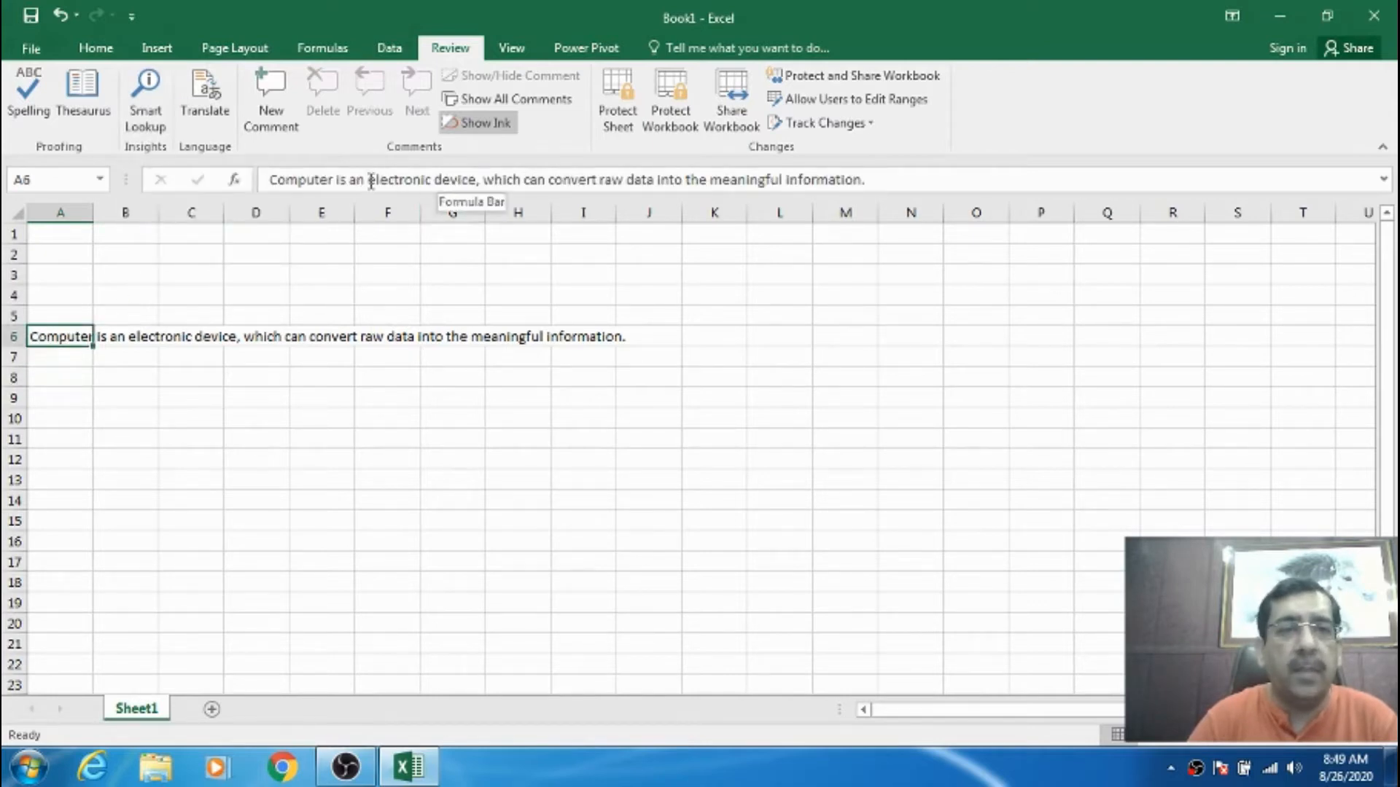
{"action": "left_click_drag", "start_coordinate": [368, 180], "coordinate": [473, 177]}
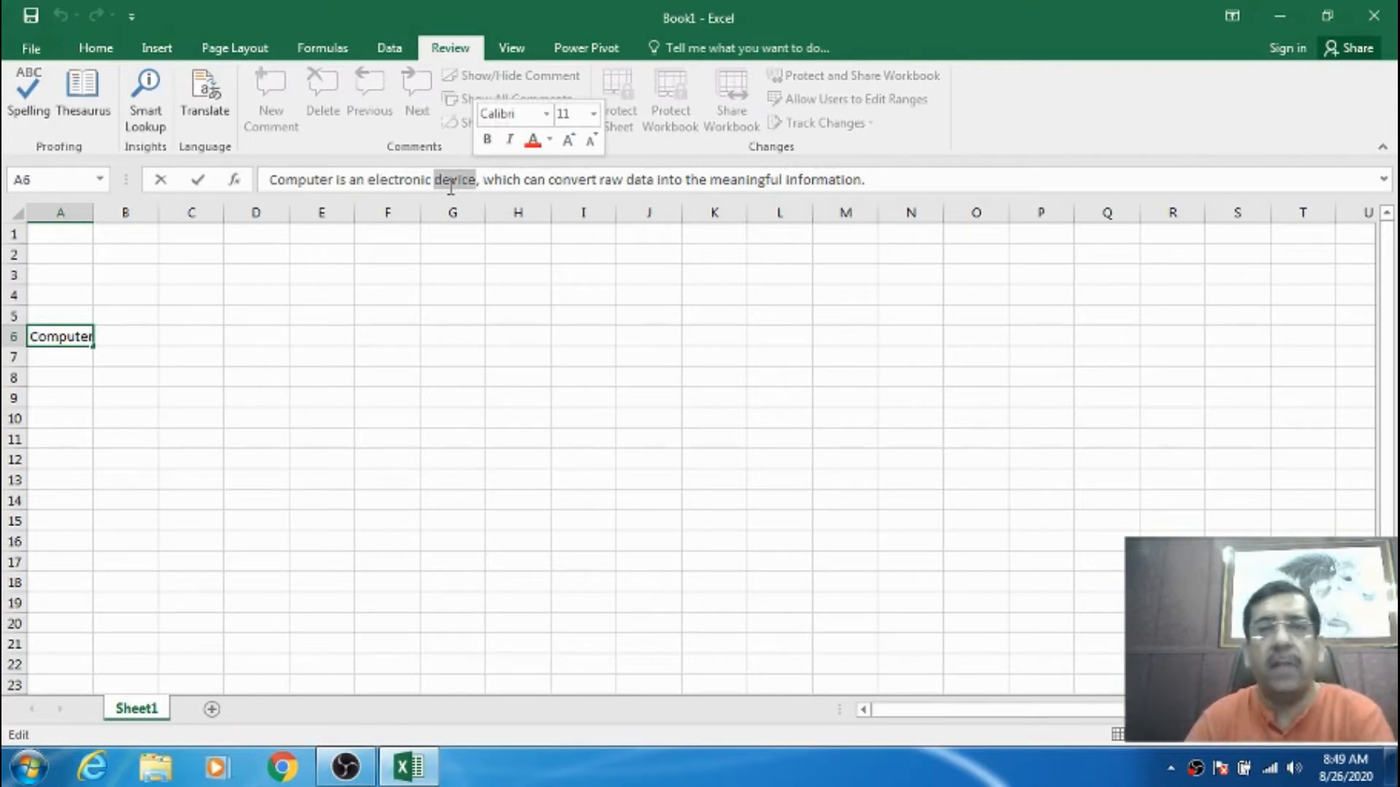
{"action": "left_click", "coordinate": [145, 102]}
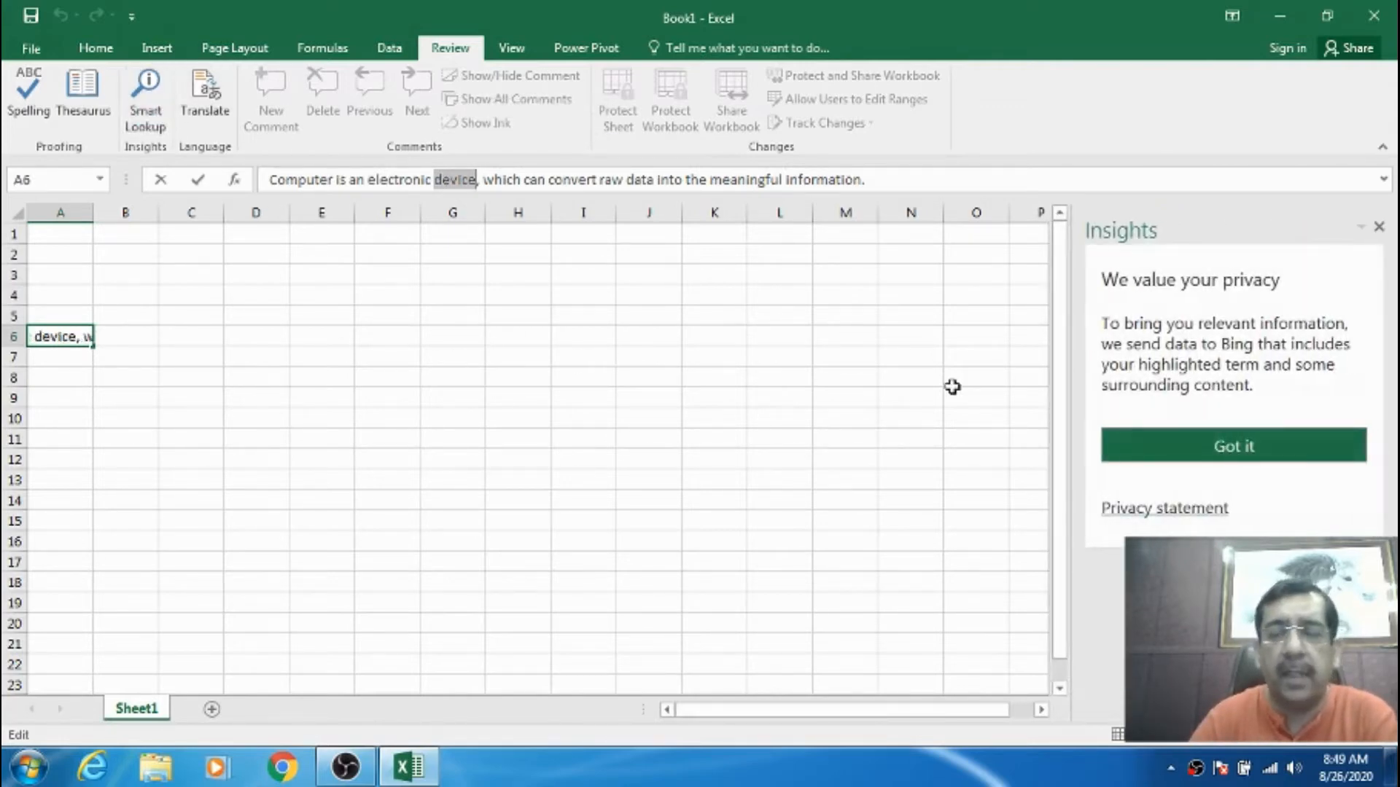
{"action": "left_click", "coordinate": [1379, 227]}
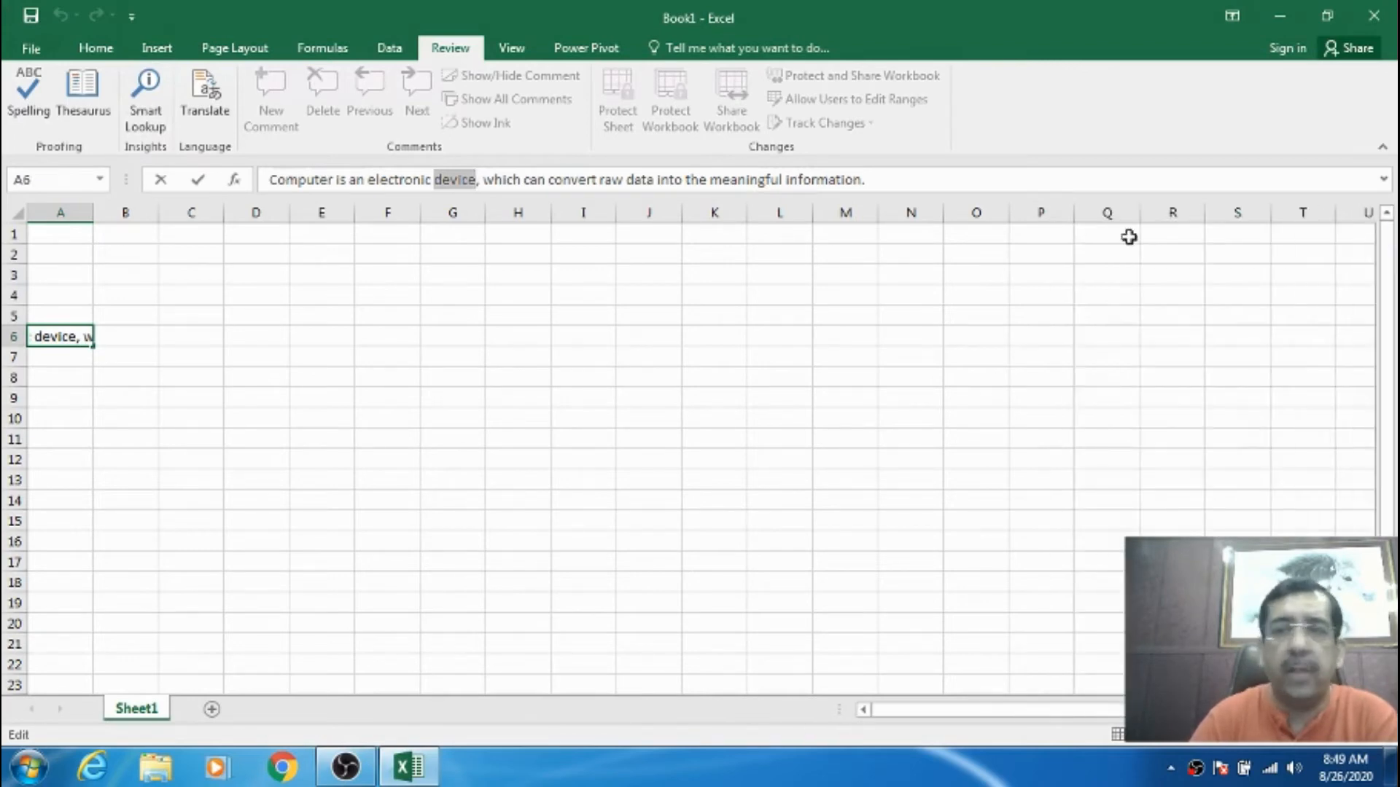
{"action": "key", "text": "Return"}
{"action": "left_click", "coordinate": [66, 337]}
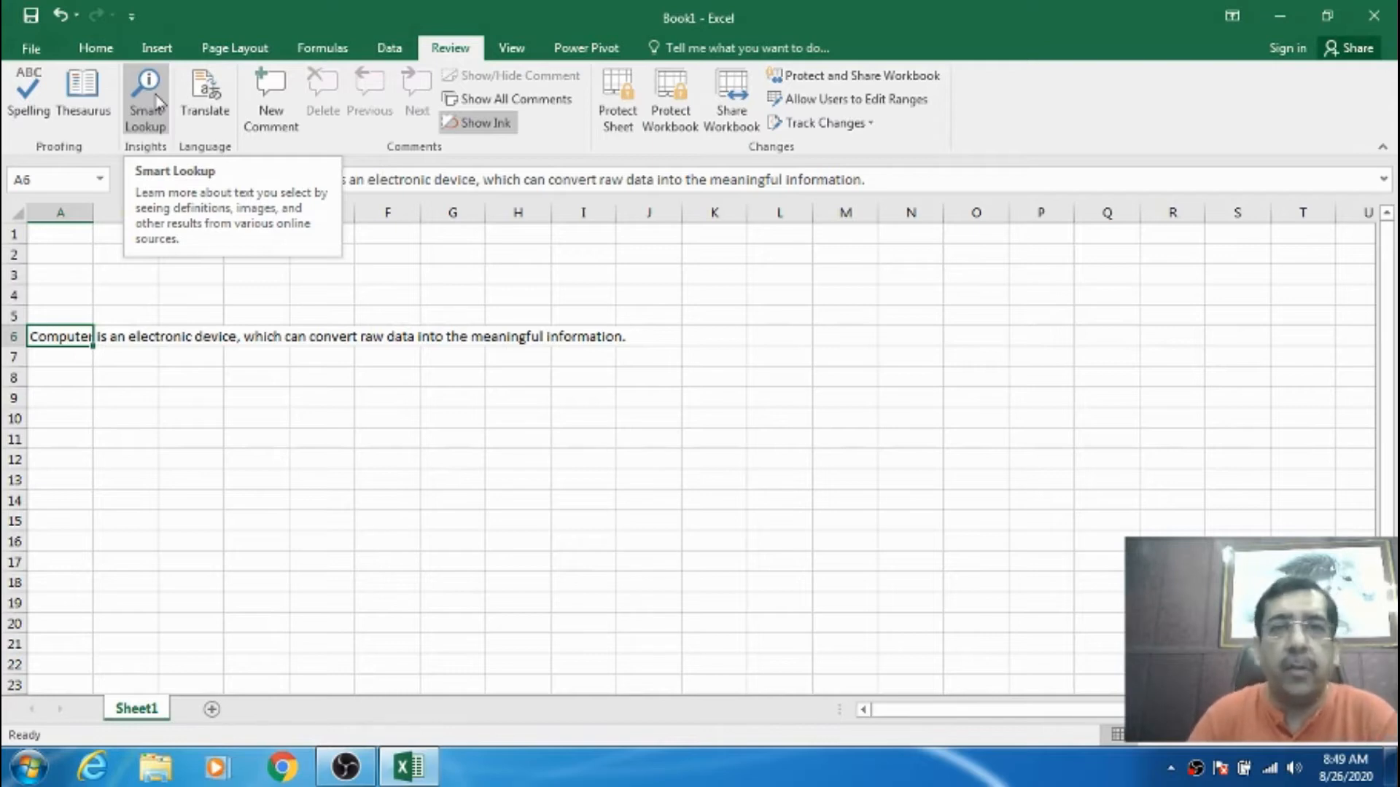
{"action": "left_click", "coordinate": [173, 359]}
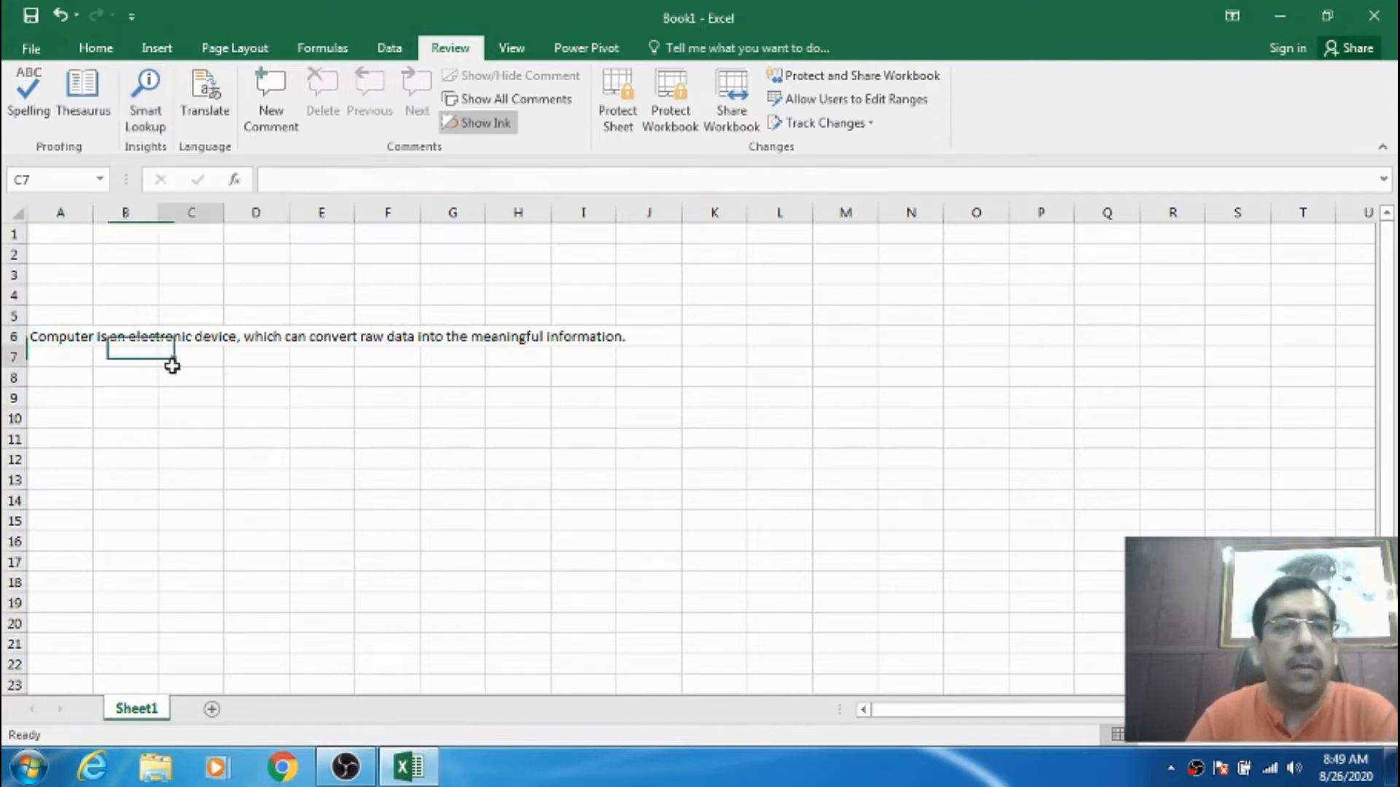
{"action": "left_click", "coordinate": [45, 340]}
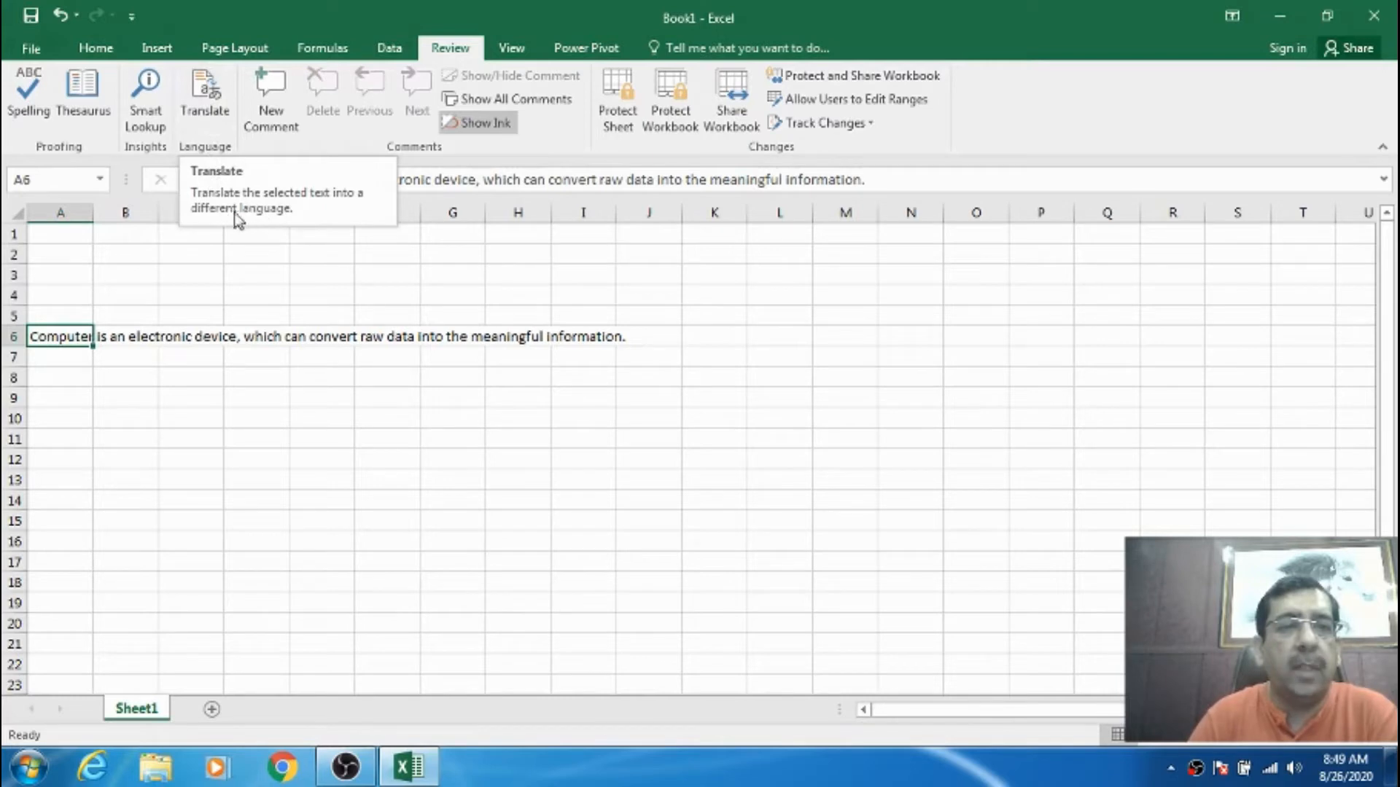
{"action": "left_click", "coordinate": [103, 381]}
{"action": "left_click", "coordinate": [64, 332]}
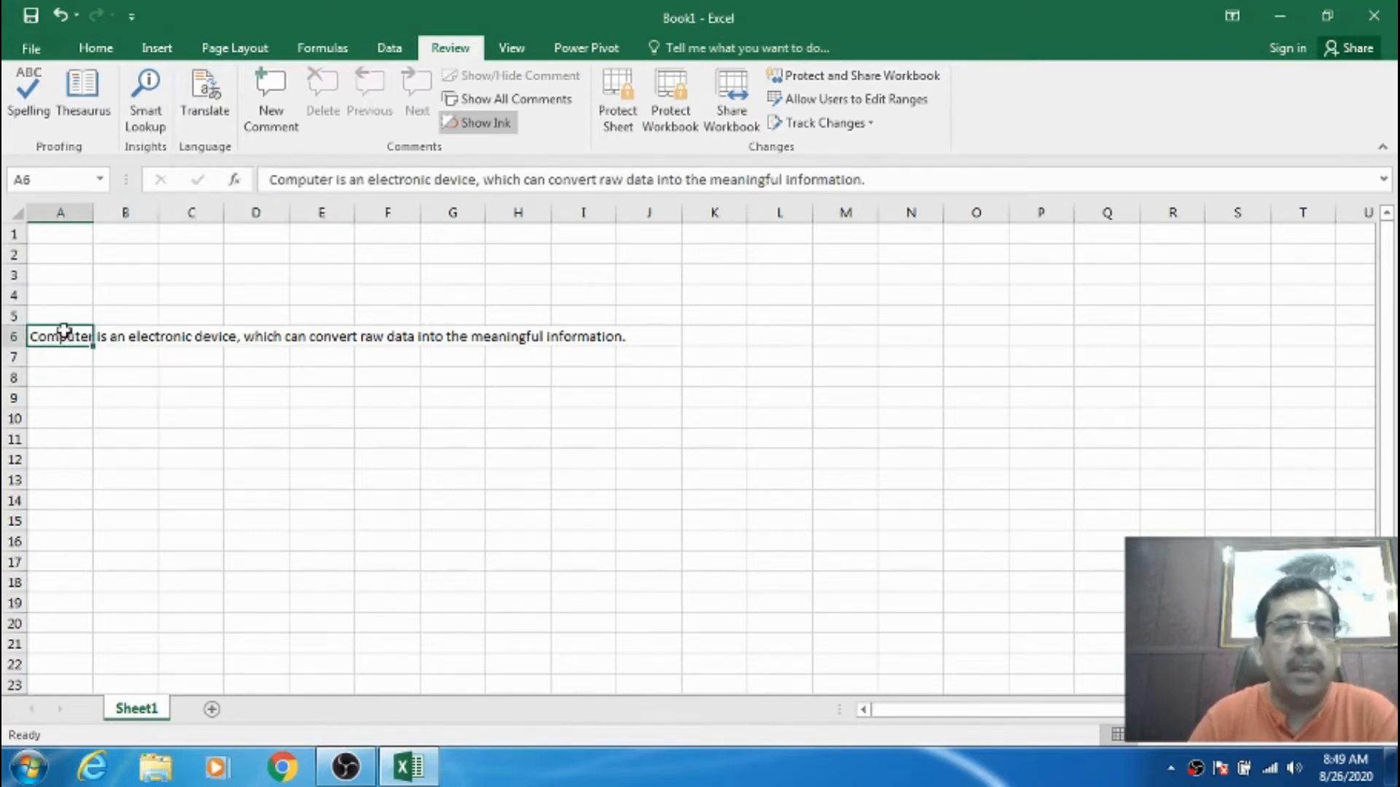
{"action": "left_click", "coordinate": [368, 180]}
{"action": "left_click_drag", "start_coordinate": [369, 179], "coordinate": [432, 181]}
{"action": "left_click", "coordinate": [388, 179]}
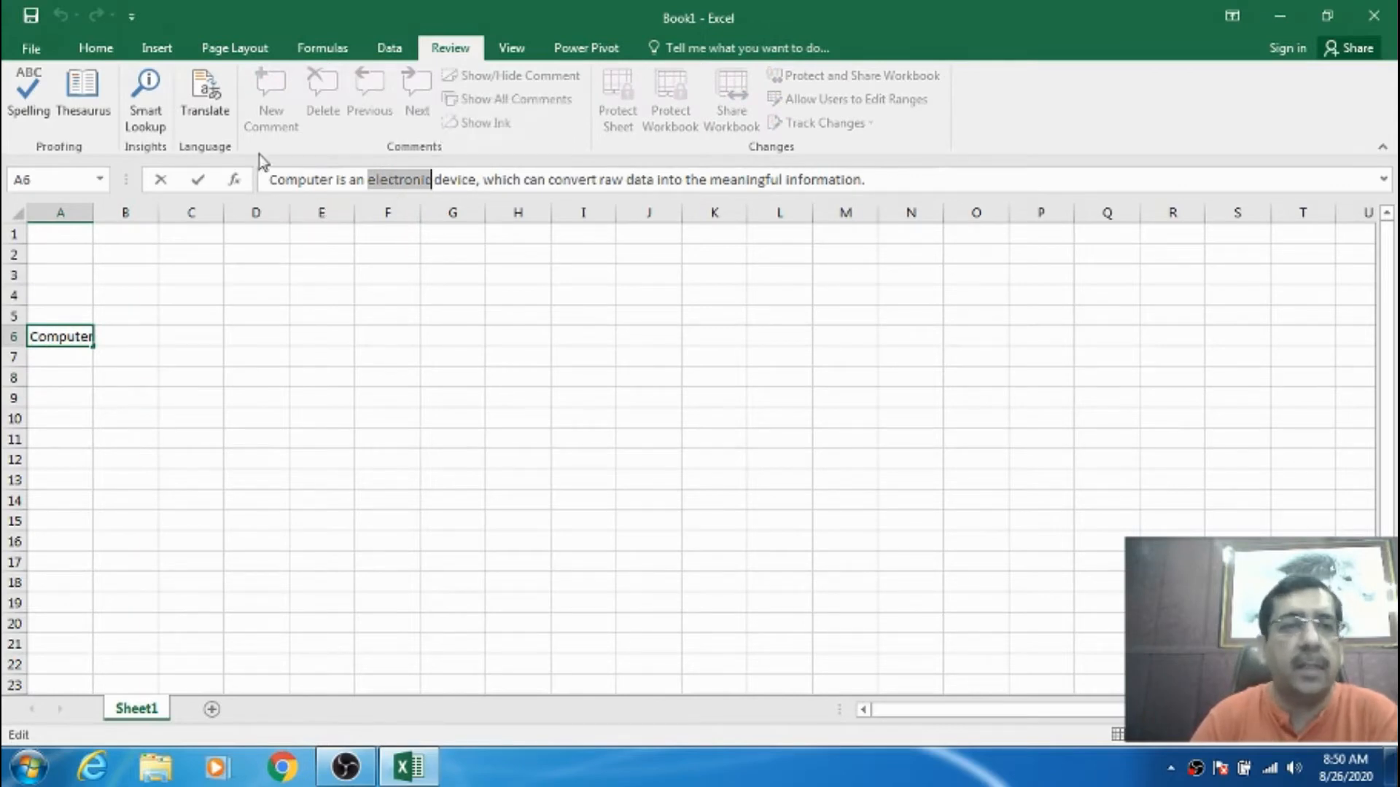
{"action": "left_click", "coordinate": [218, 114]}
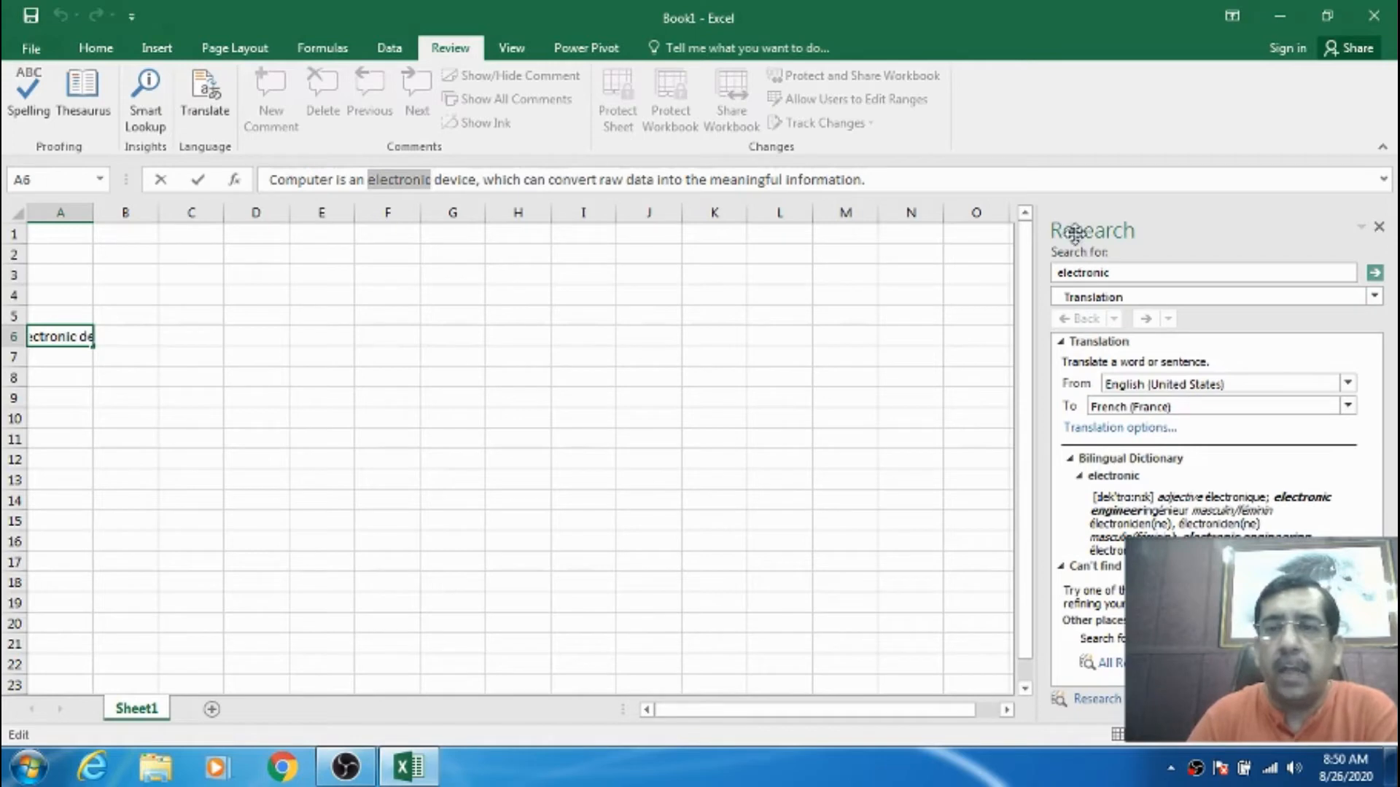
{"action": "left_click", "coordinate": [1379, 228]}
{"action": "left_click", "coordinate": [315, 352]}
{"action": "left_click", "coordinate": [76, 335]}
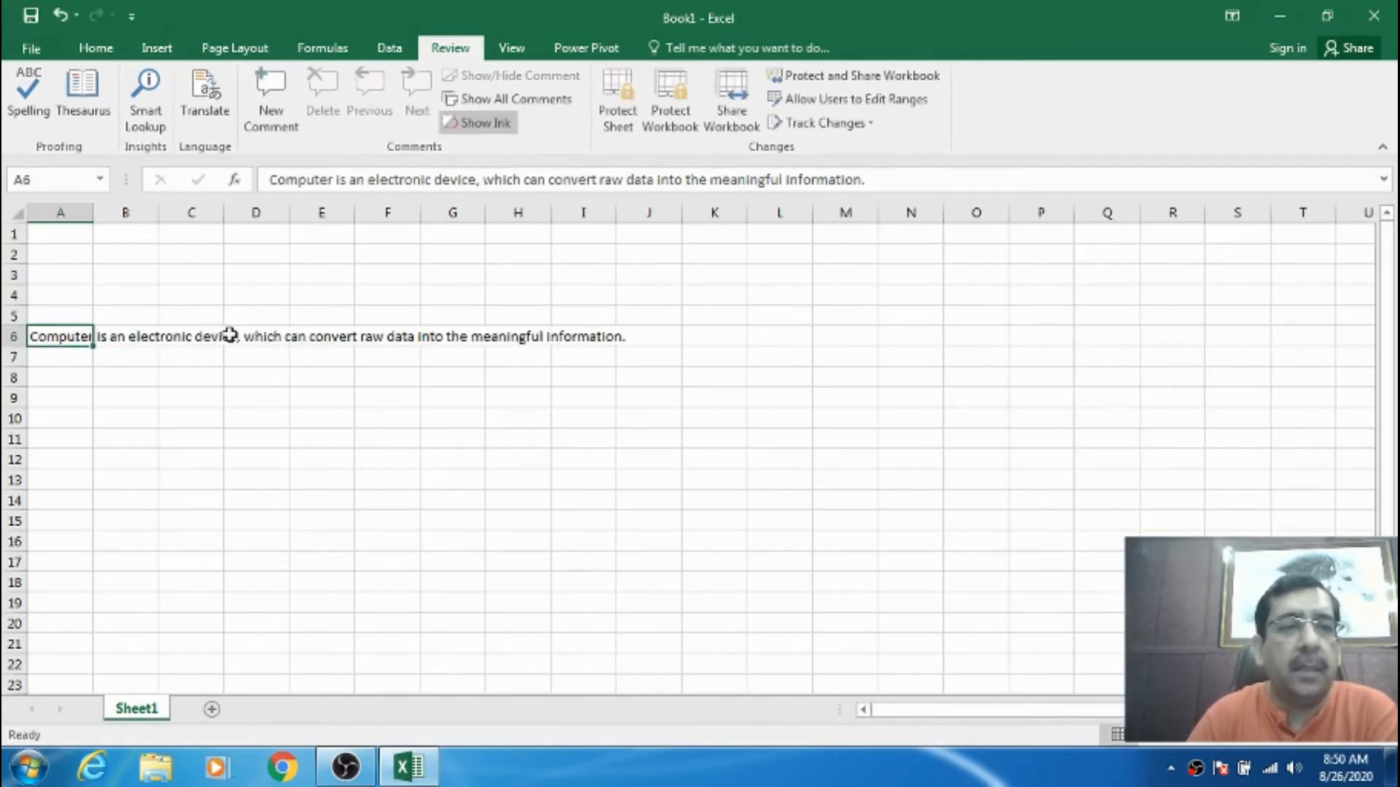
- Clear cell A6 and open the recent workbook Rel_P_Table
{"action": "key", "text": "Delete"}
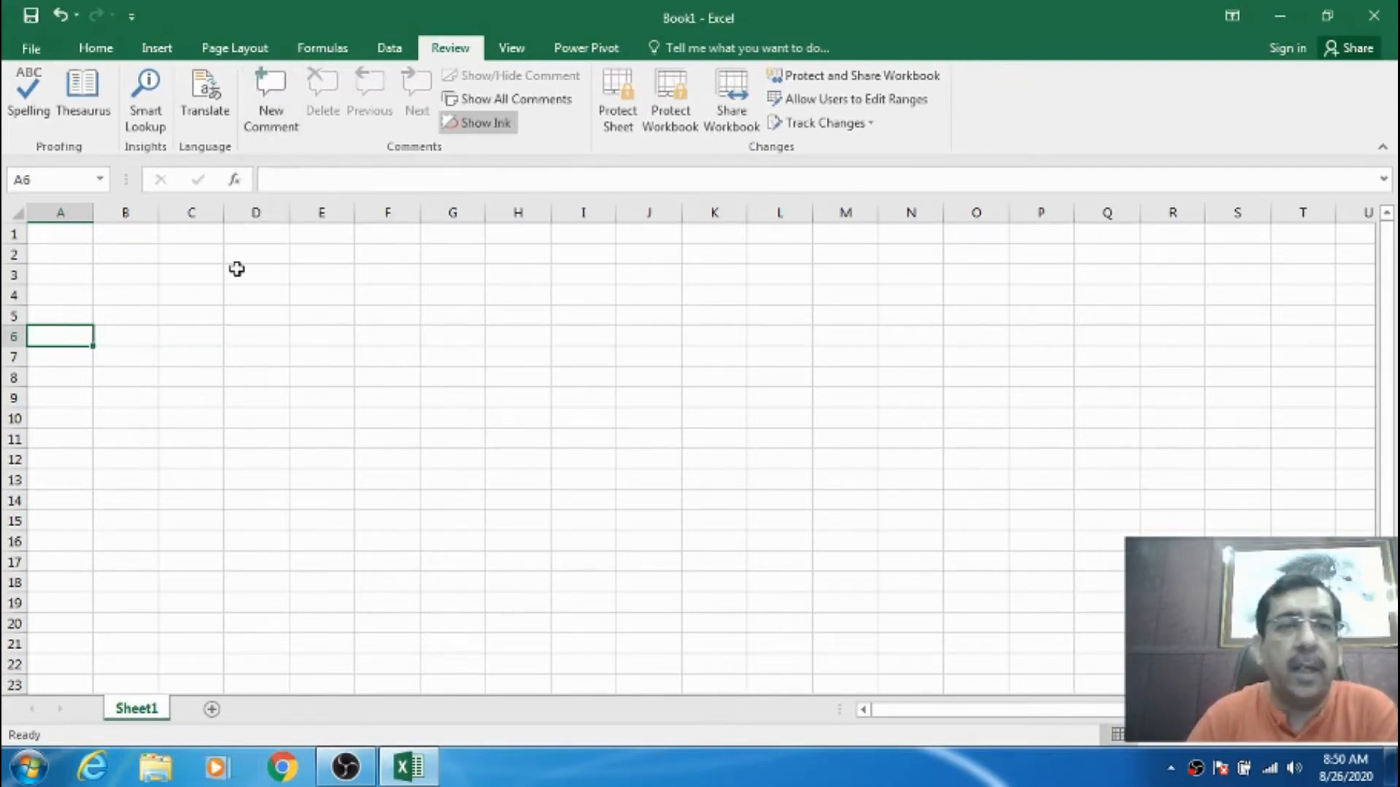
{"action": "left_click", "coordinate": [57, 233]}
{"action": "left_click", "coordinate": [29, 45]}
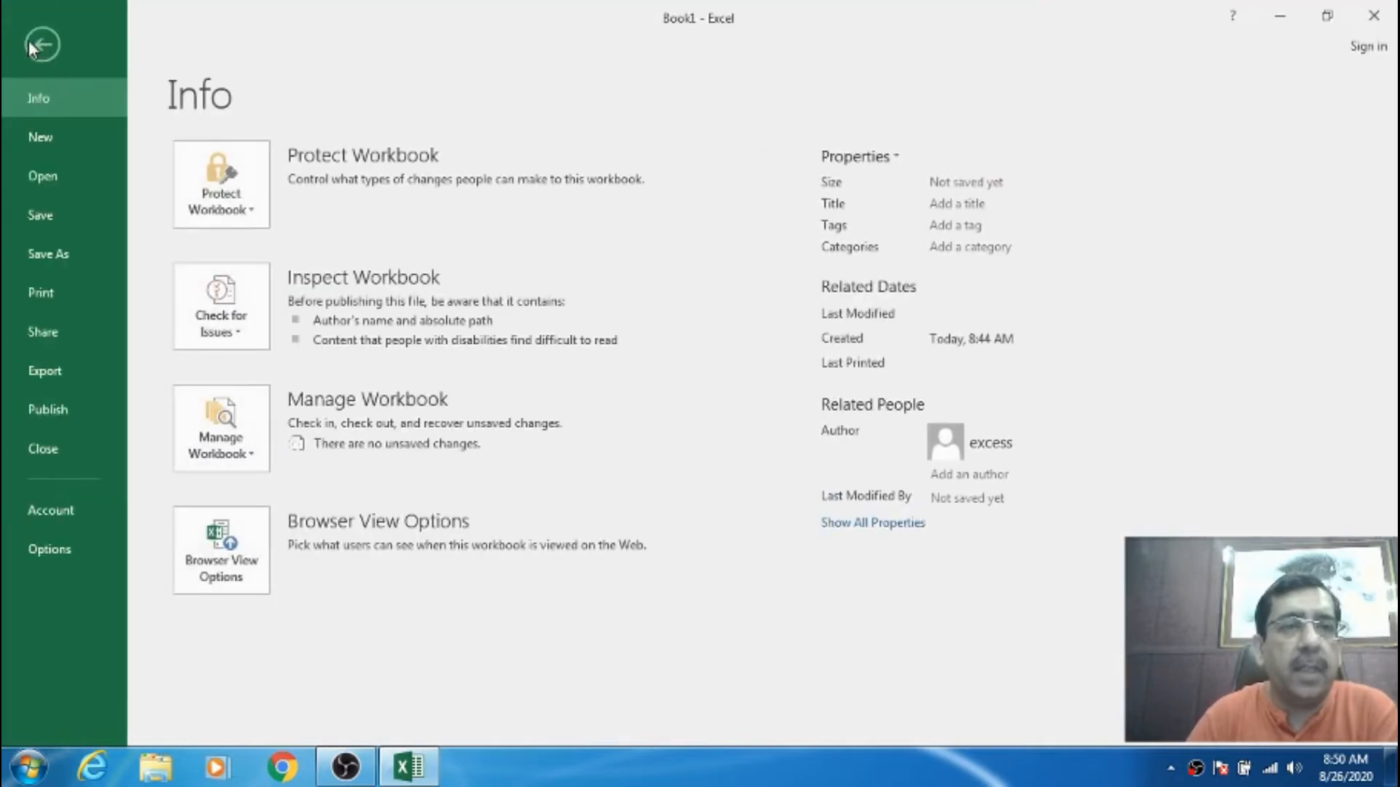
{"action": "left_click", "coordinate": [57, 175]}
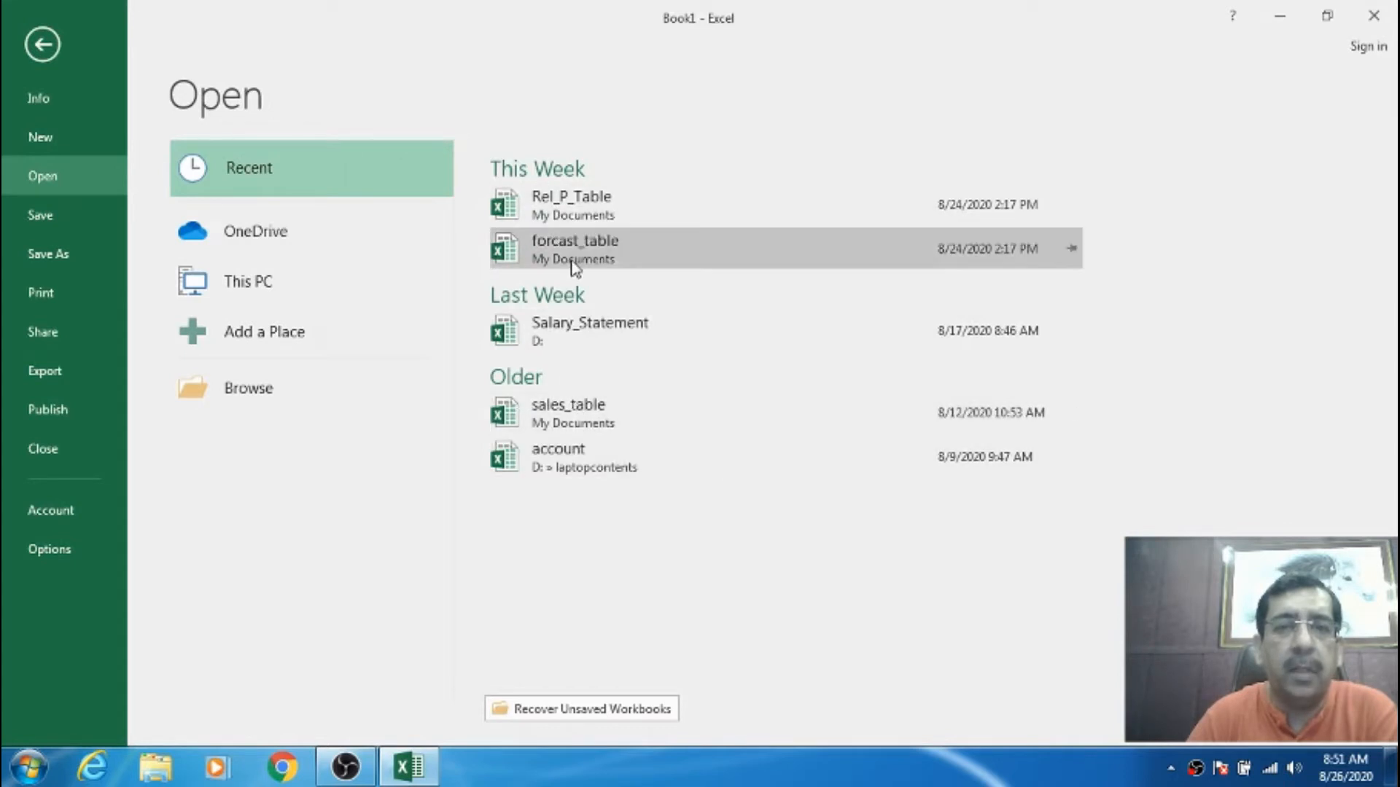
{"action": "left_click", "coordinate": [571, 207]}
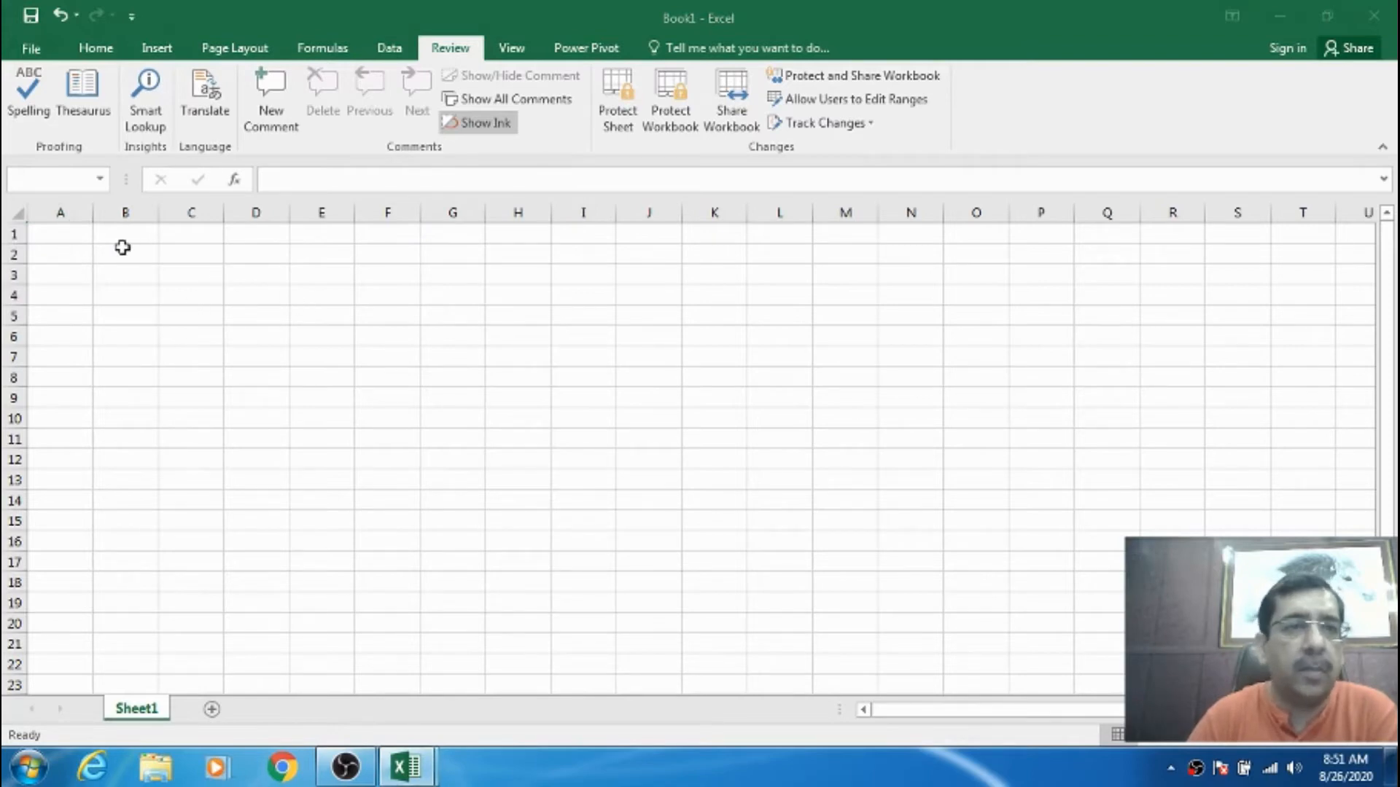
{"action": "left_click", "coordinate": [32, 51]}
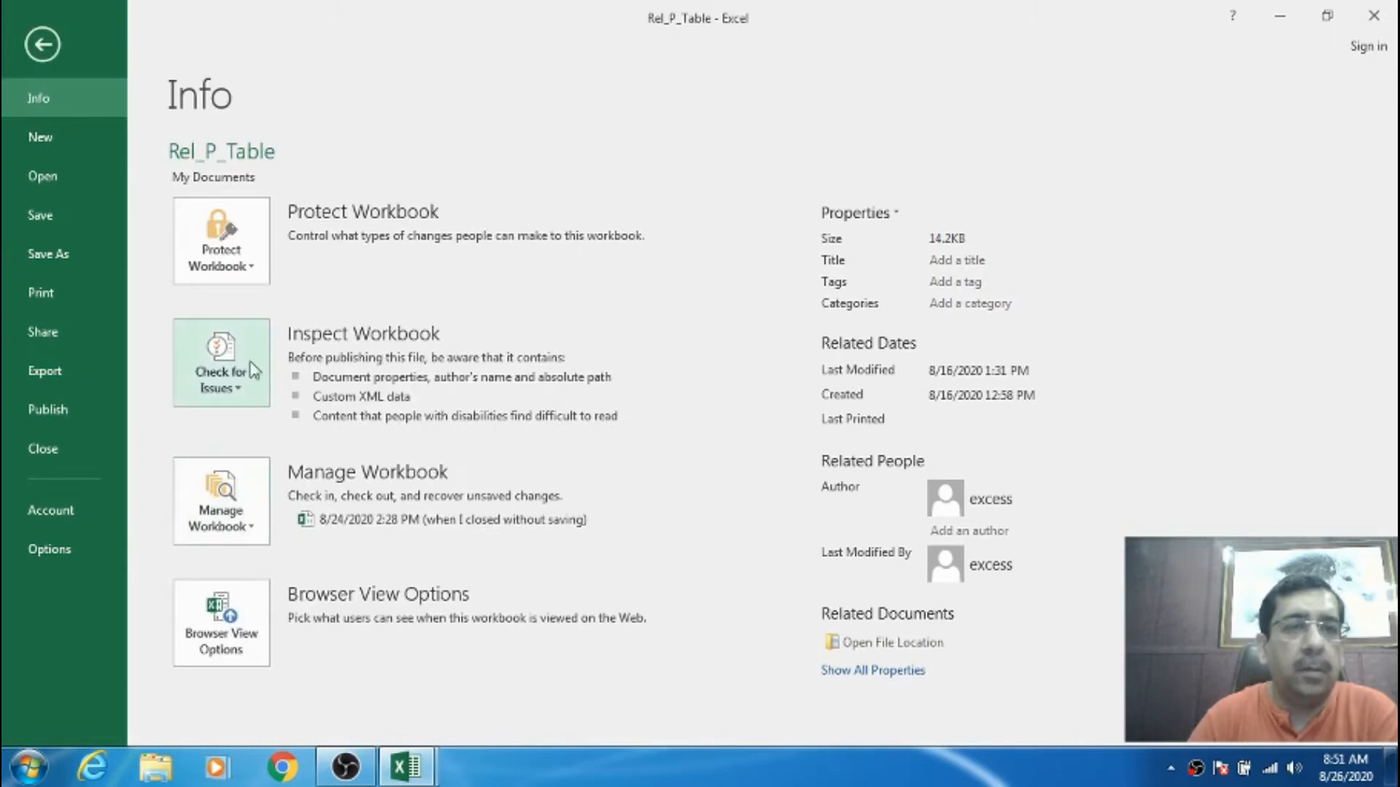
{"action": "left_click", "coordinate": [42, 45]}
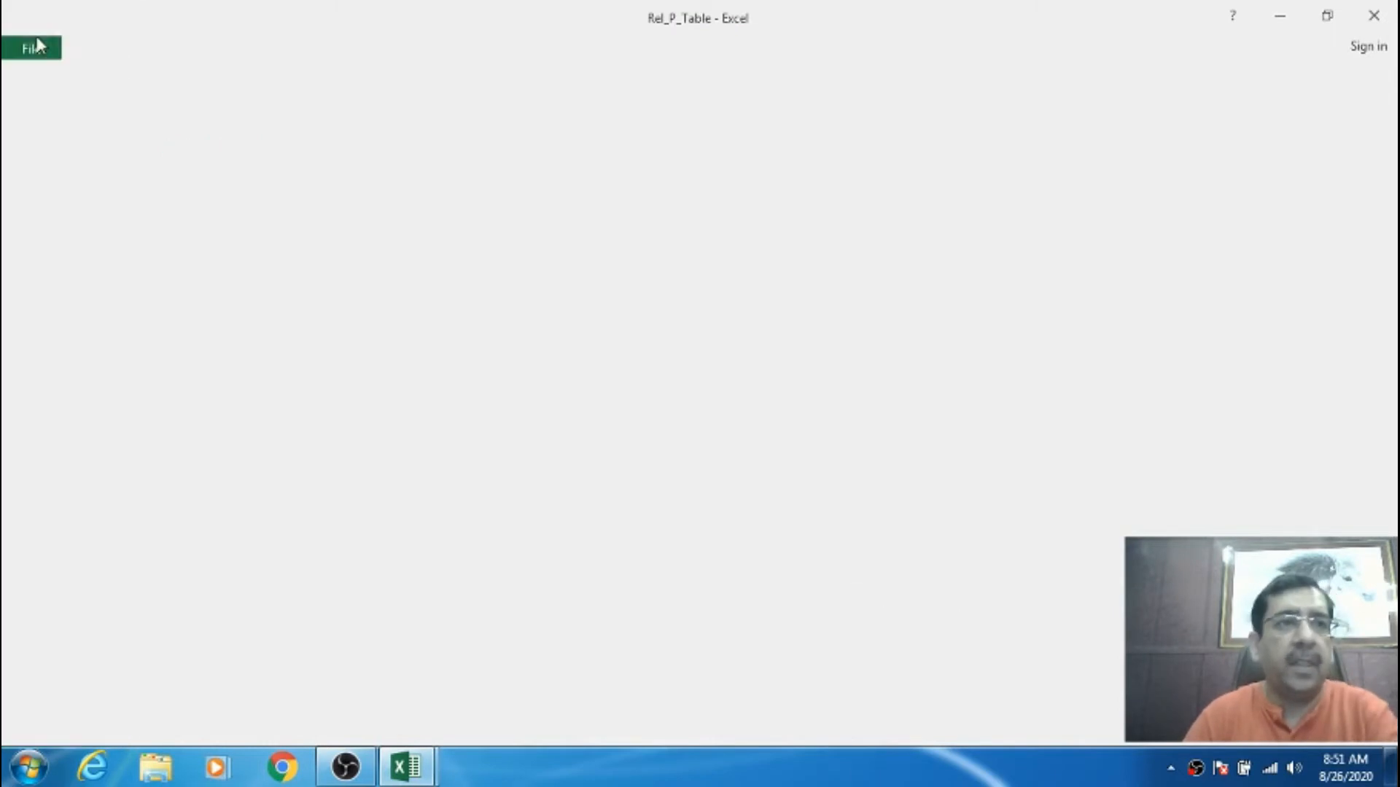
{"action": "left_click", "coordinate": [408, 397]}
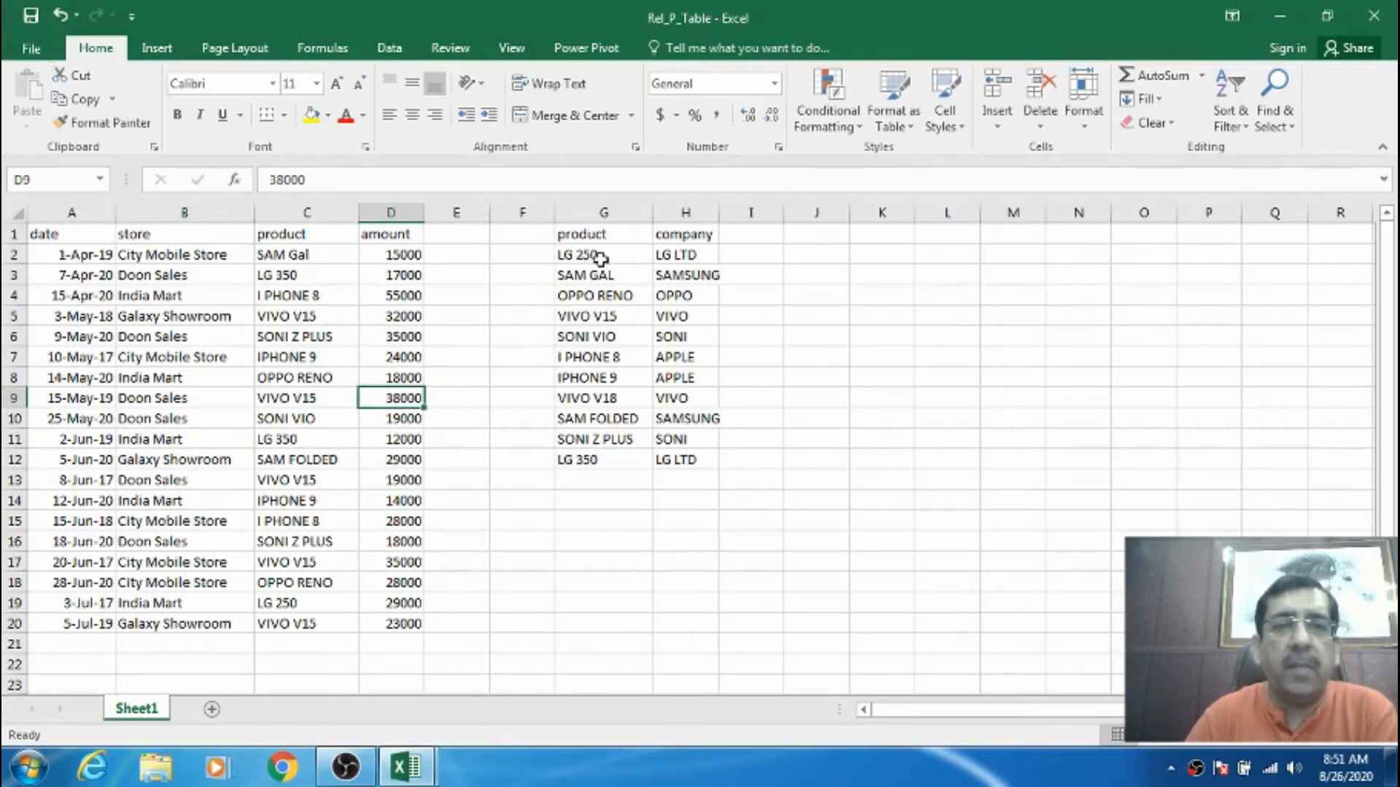
- Add a comment noting the cost to the 15000 amount cell D2
{"action": "left_click", "coordinate": [416, 255]}
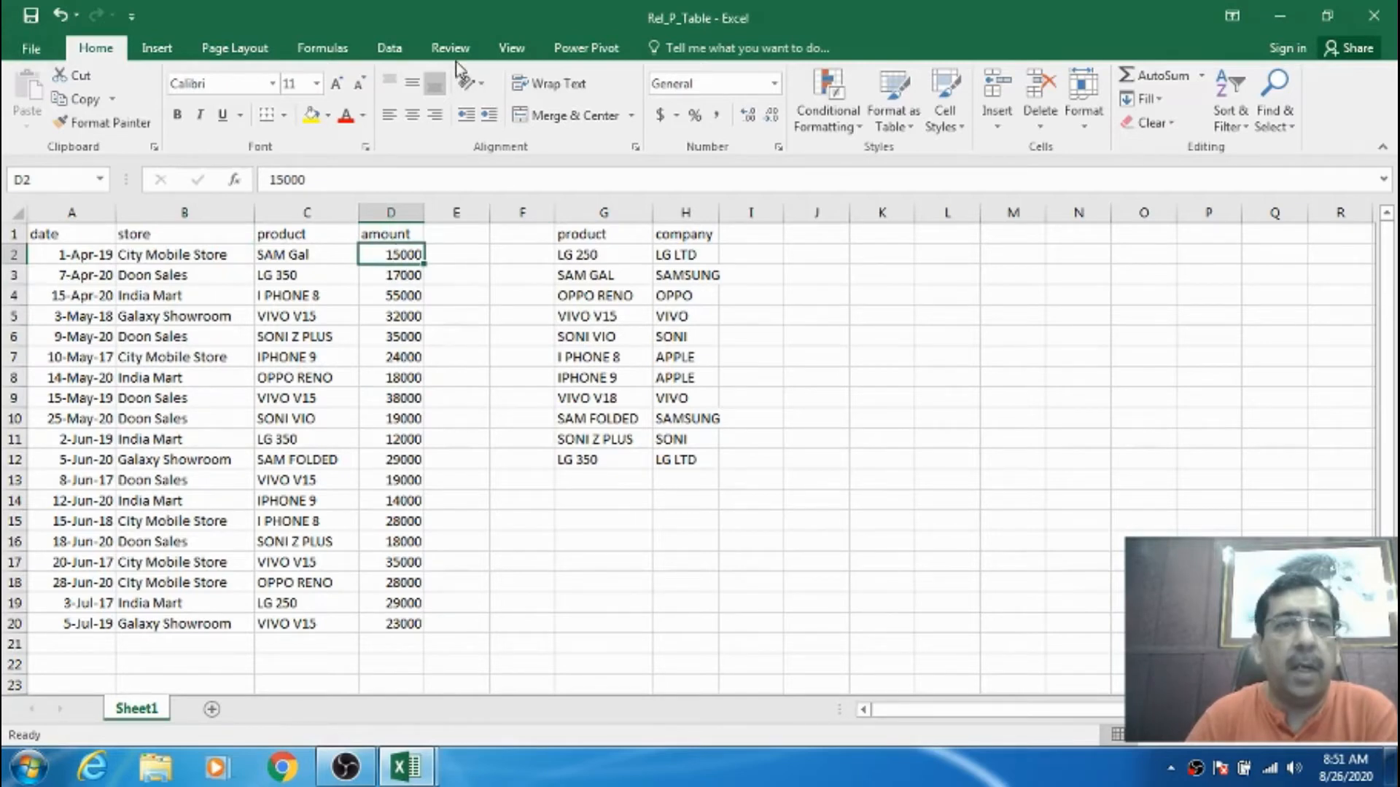
{"action": "left_click", "coordinate": [452, 50]}
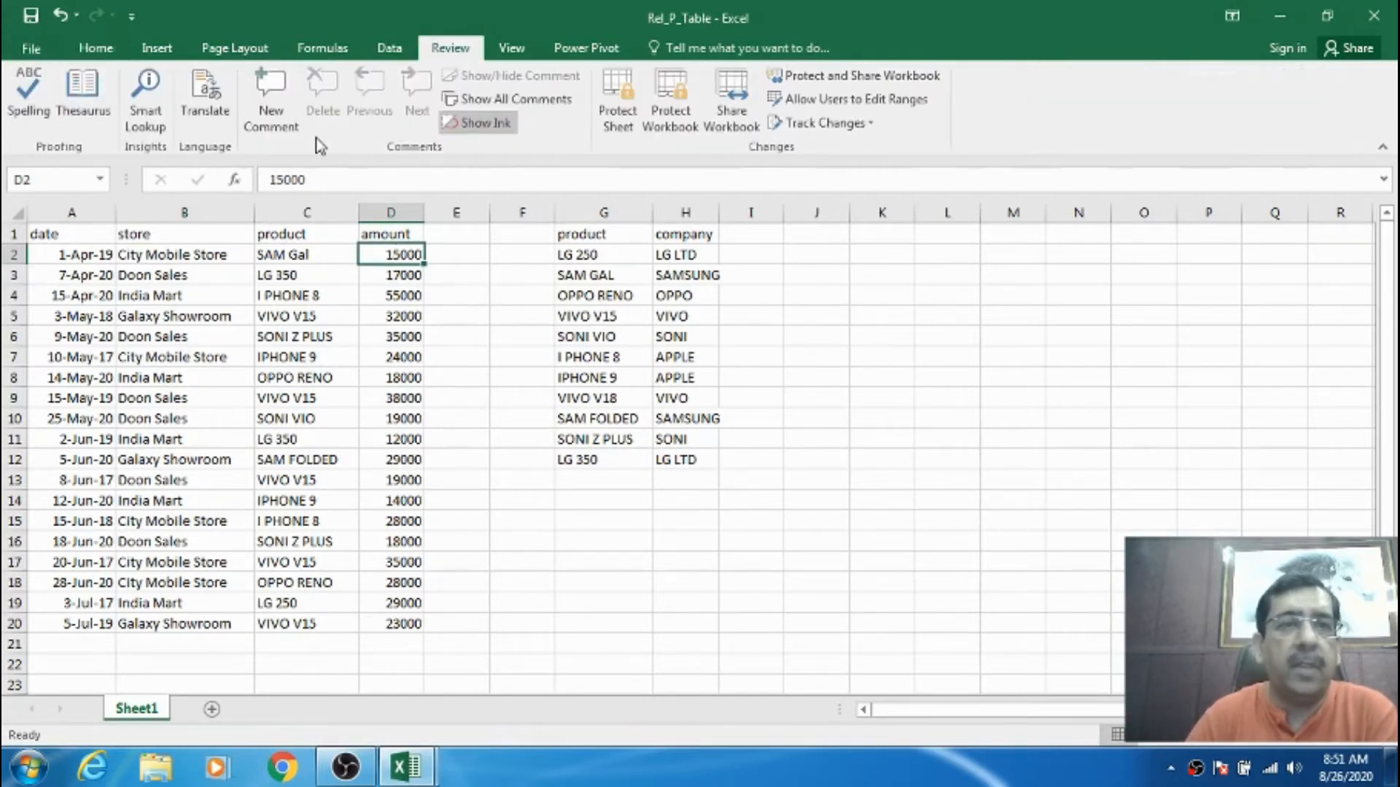
{"action": "left_click", "coordinate": [275, 122]}
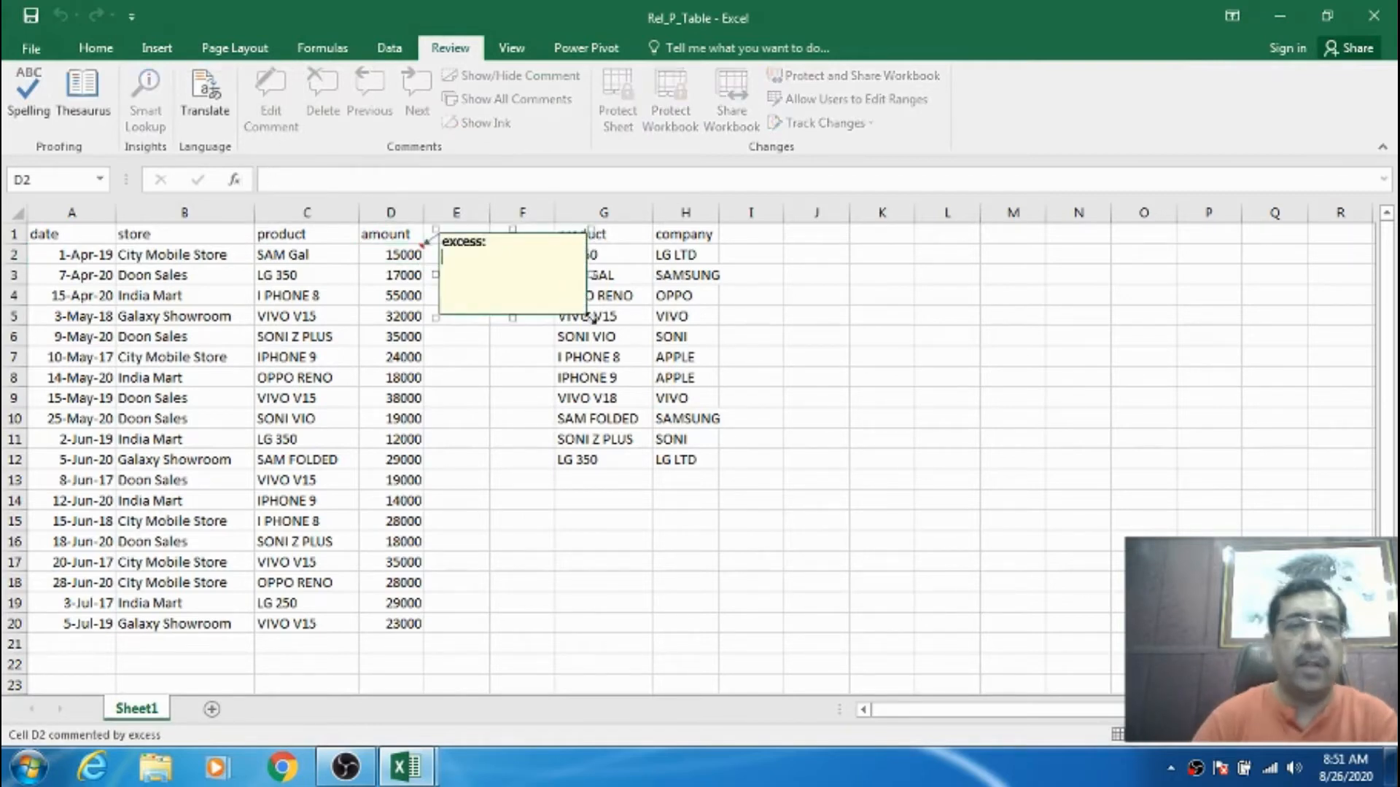
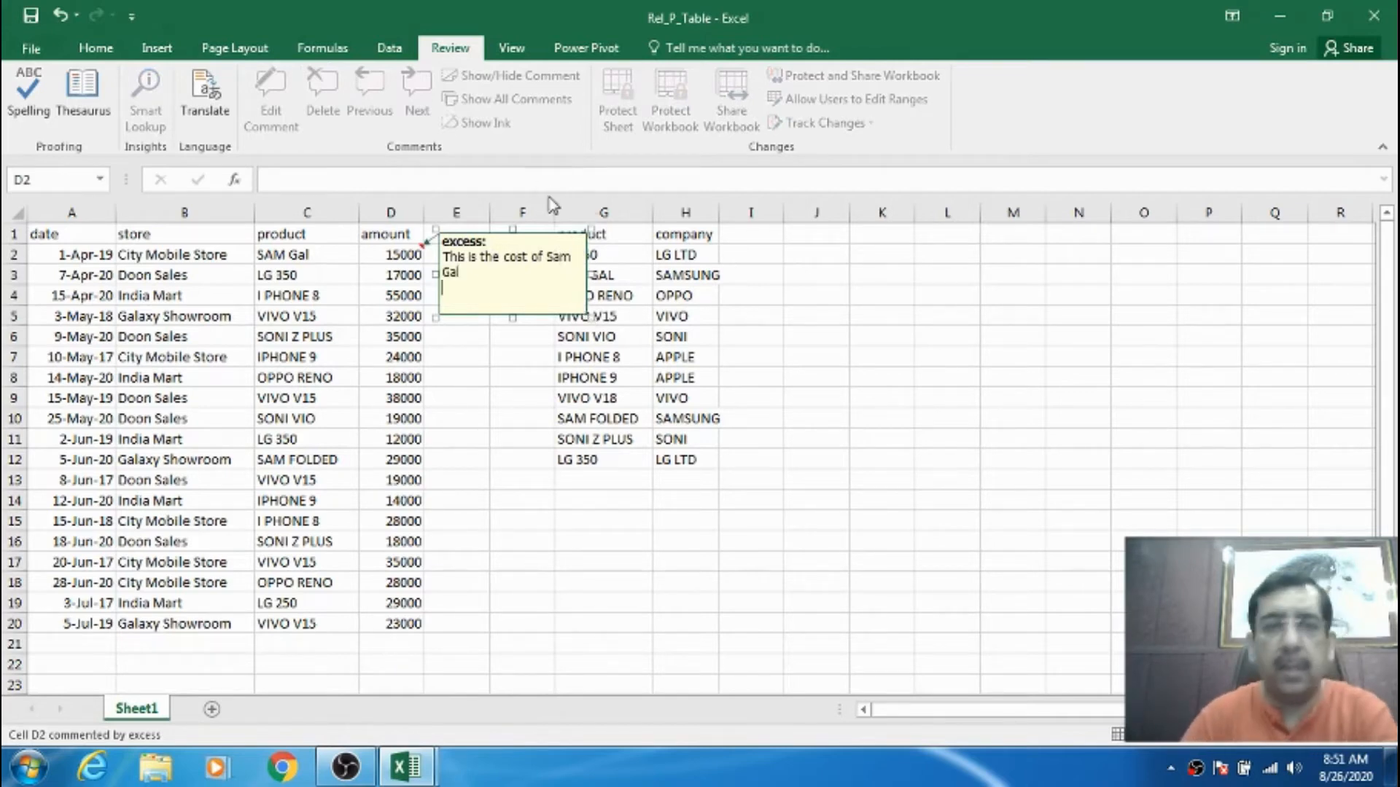
{"action": "left_click", "coordinate": [504, 269]}
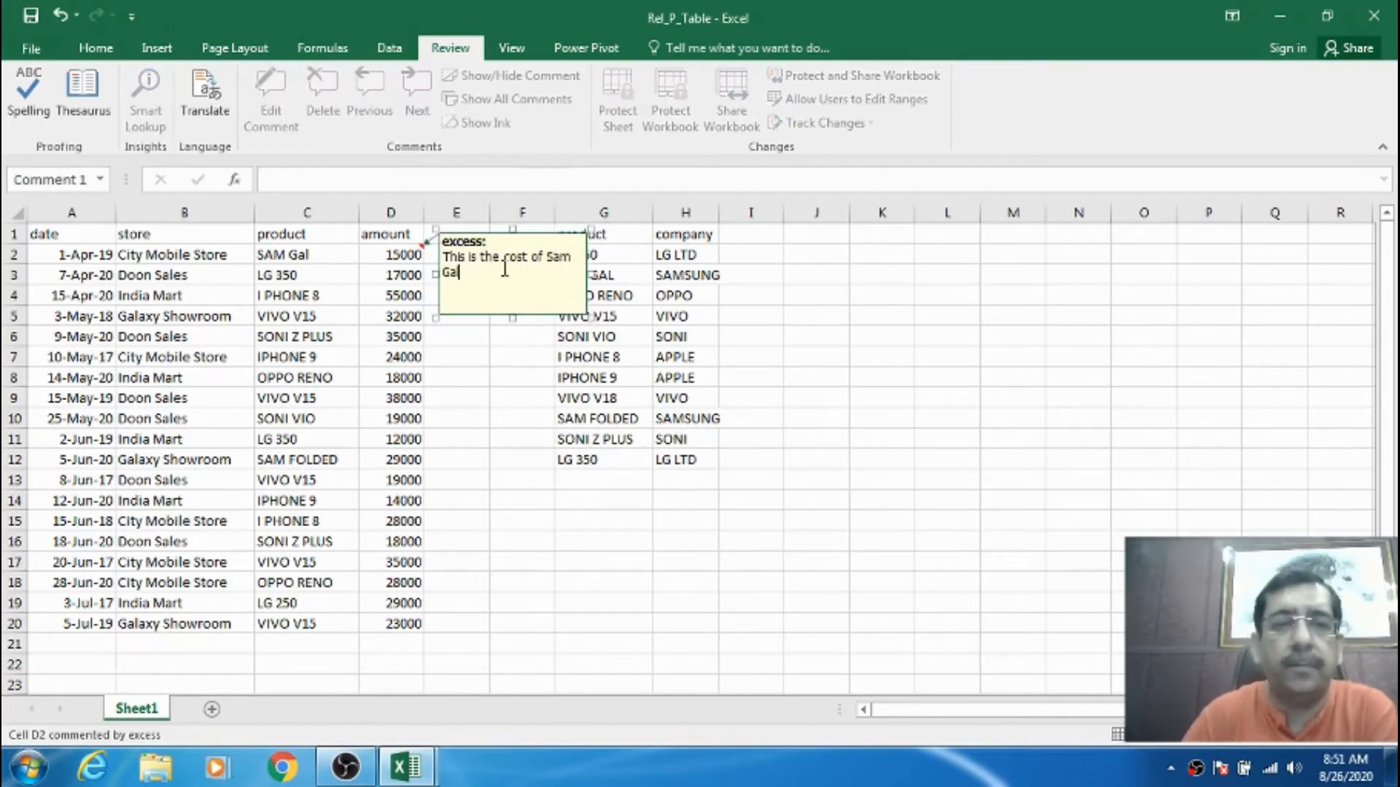
{"action": "left_click", "coordinate": [372, 259]}
- Add the comment 'chg of hathi' to the IPHONE 9 cell C14
{"action": "left_click", "coordinate": [667, 418]}
{"action": "left_click", "coordinate": [681, 458]}
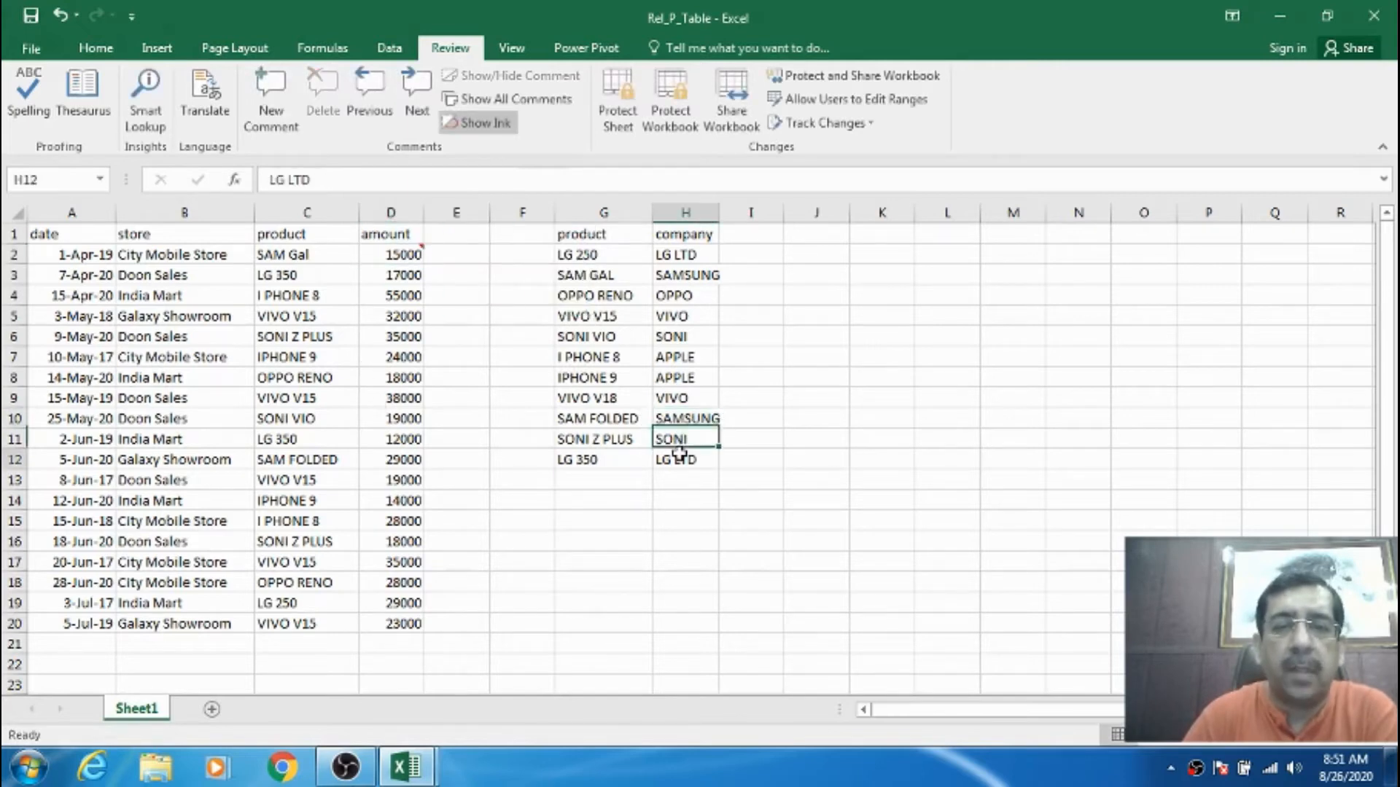
{"action": "left_click", "coordinate": [681, 439]}
{"action": "left_click", "coordinate": [686, 458]}
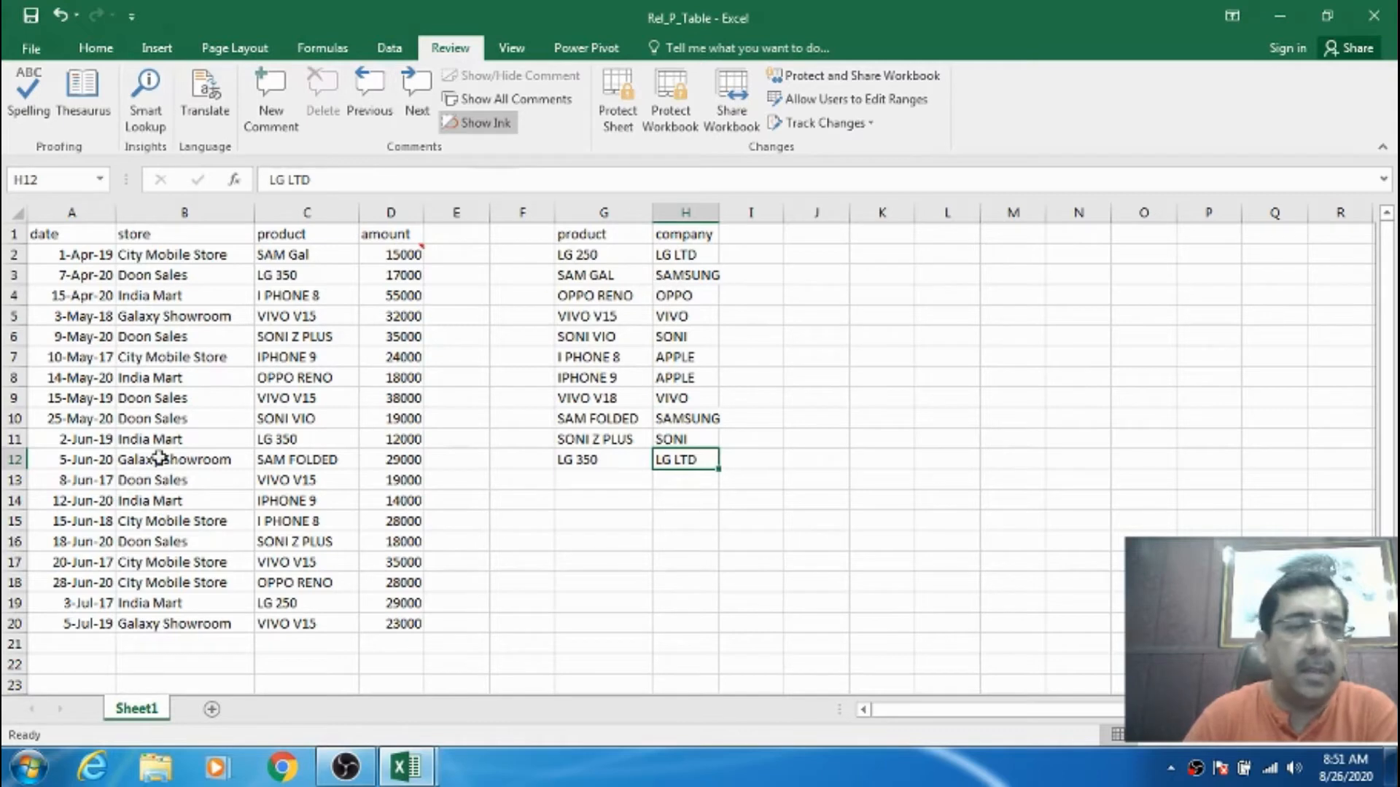
{"action": "left_click", "coordinate": [288, 481]}
{"action": "left_click", "coordinate": [299, 501]}
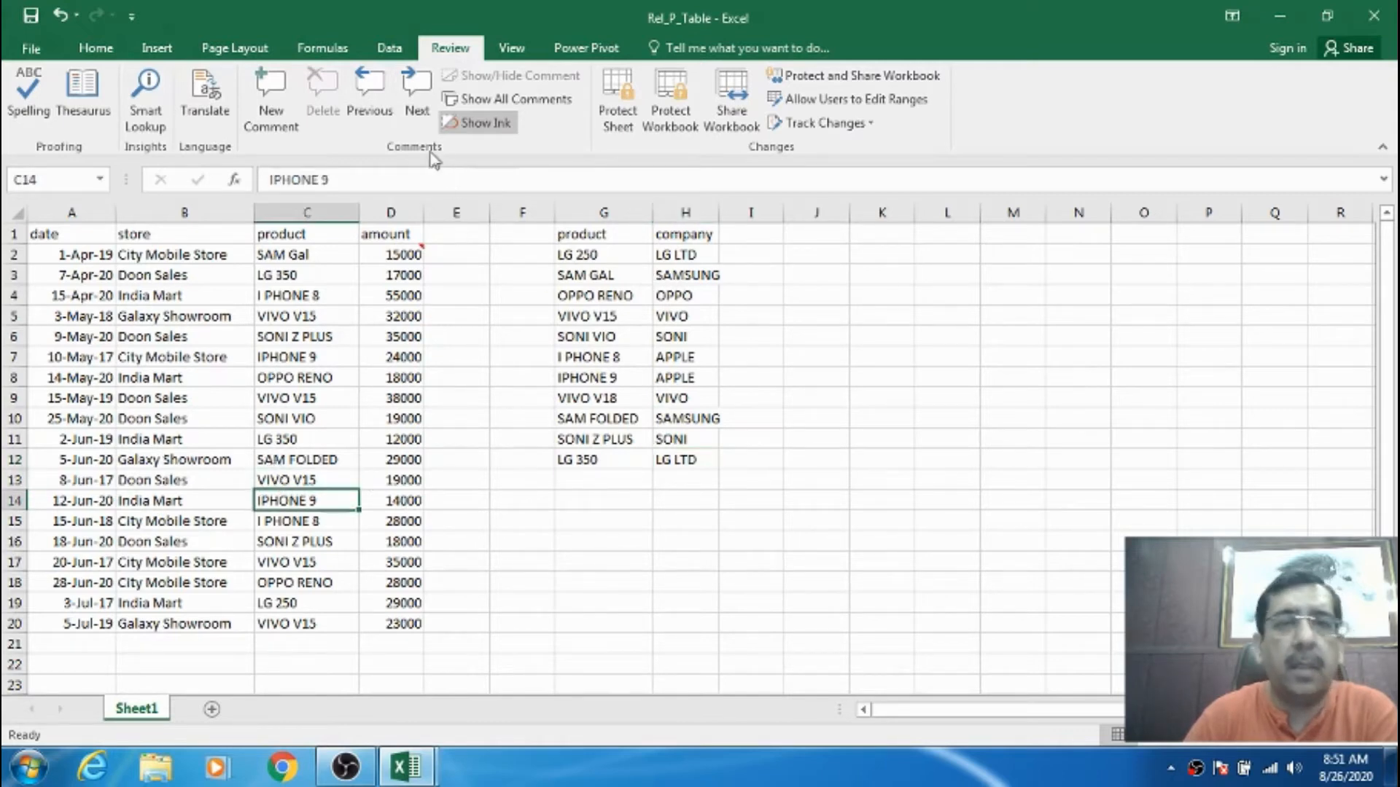
{"action": "left_click", "coordinate": [271, 109]}
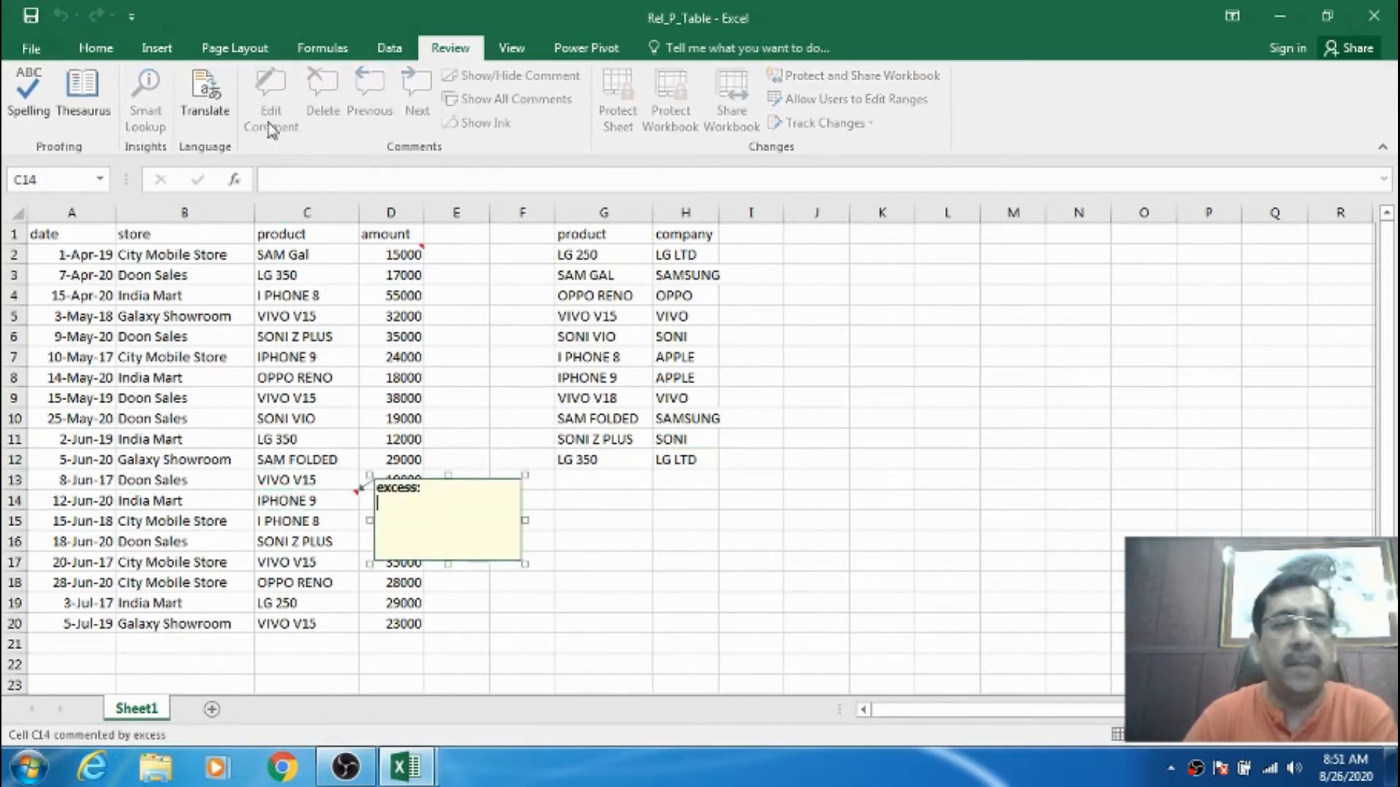
{"action": "type", "text": "chg of hathi"}
{"action": "left_click", "coordinate": [664, 297]}
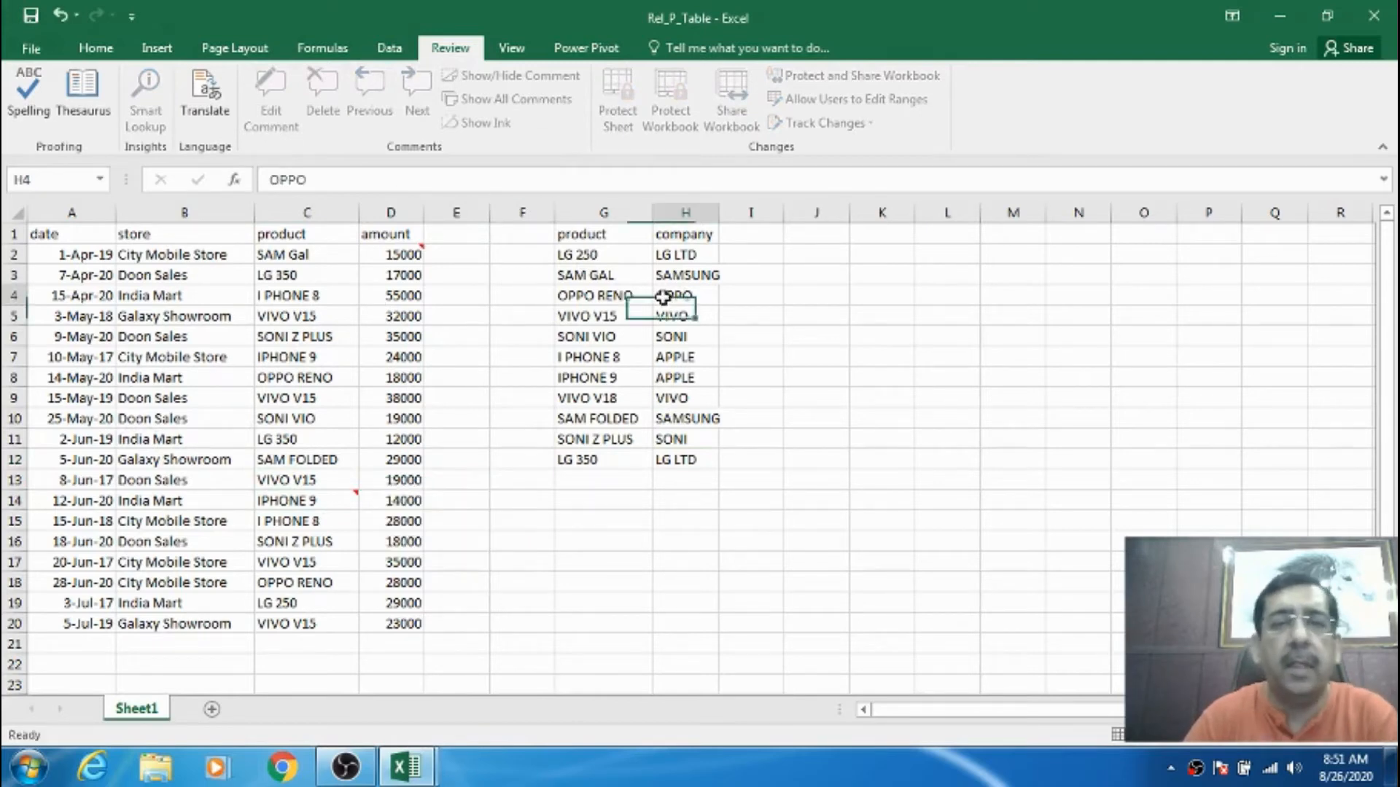
- Add the comment 'gfhdgh dfh dfhj' to the OPPO cell H4
{"action": "left_click", "coordinate": [284, 120]}
{"action": "type", "text": "gfhdg"}
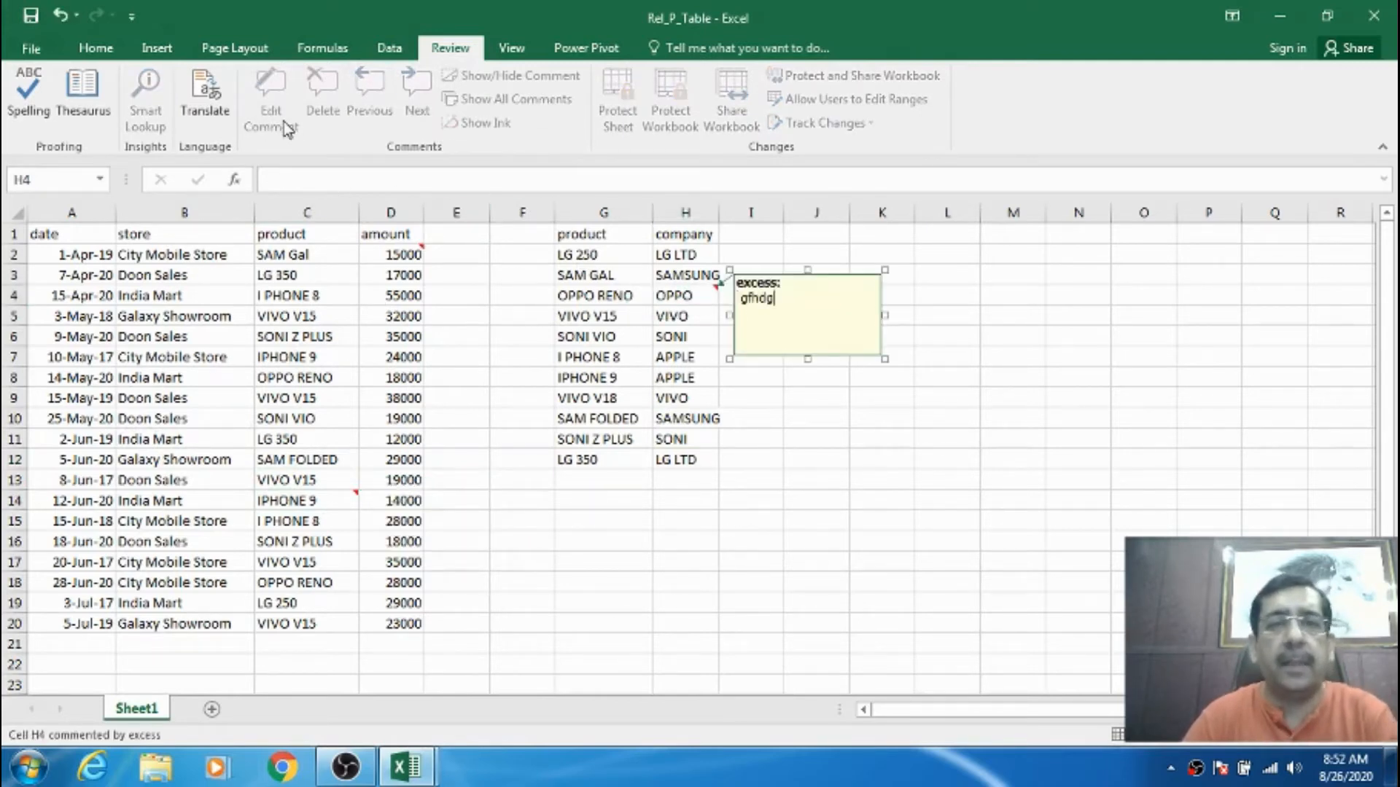
{"action": "type", "text": "h dfh dfhj"}
{"action": "left_click", "coordinate": [633, 562]}
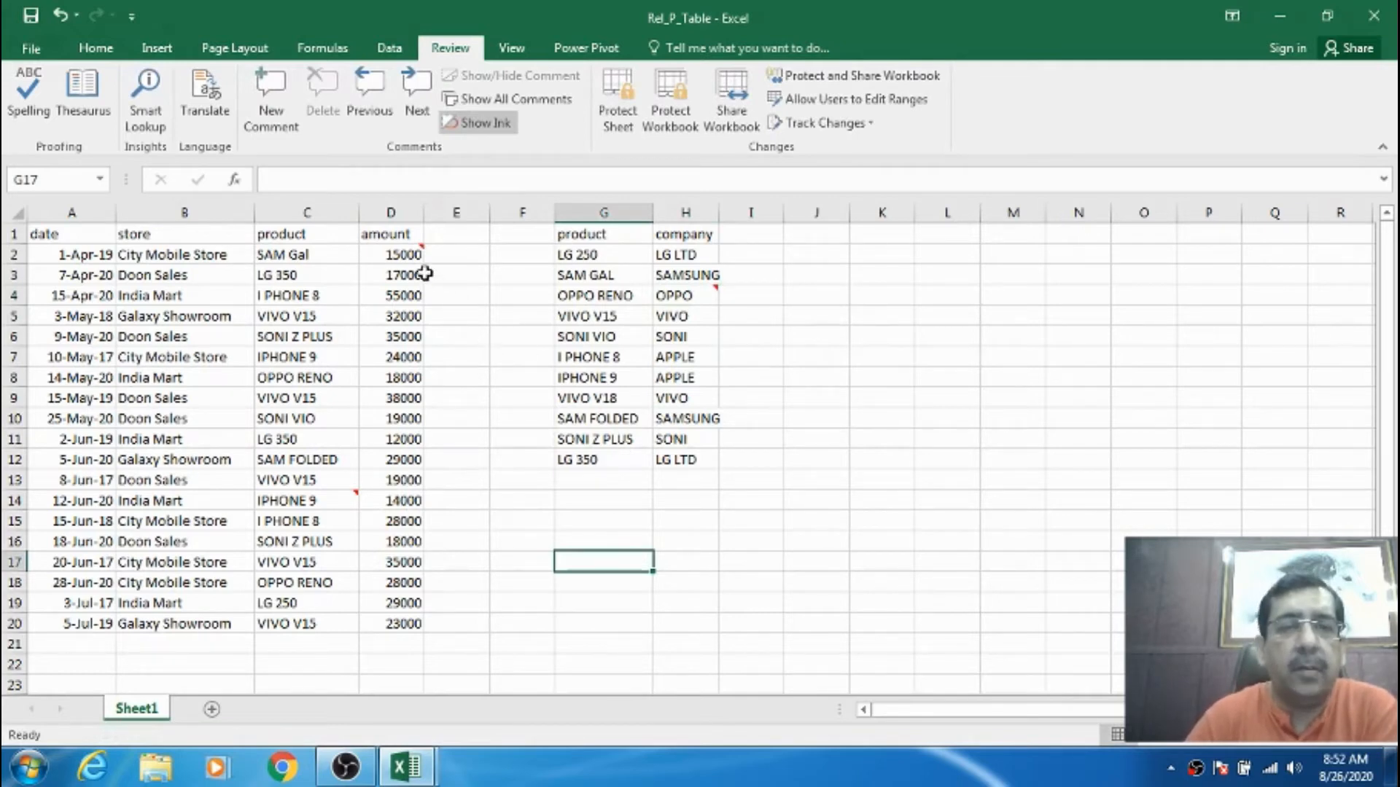
{"action": "mouse_move", "coordinate": [412, 256]}
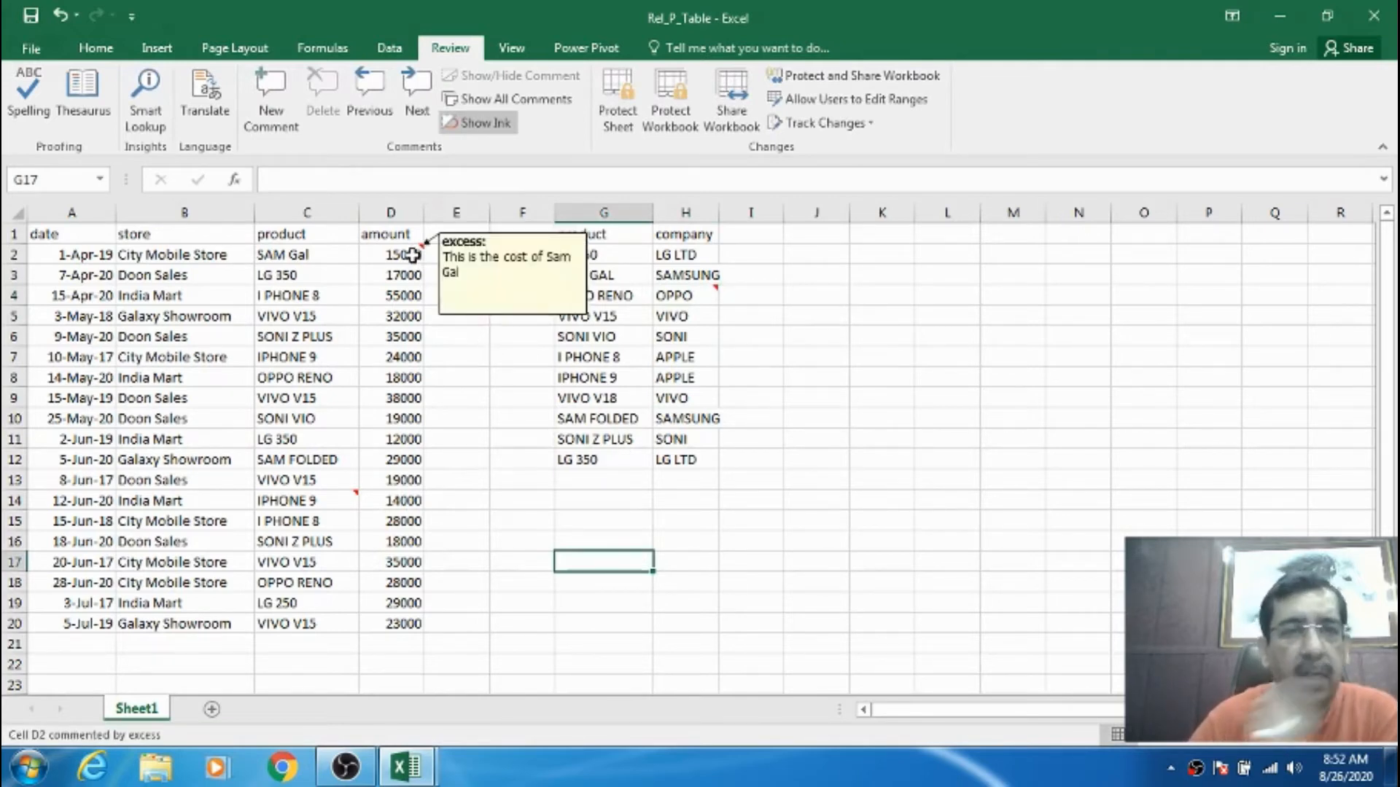
{"action": "mouse_move", "coordinate": [321, 499]}
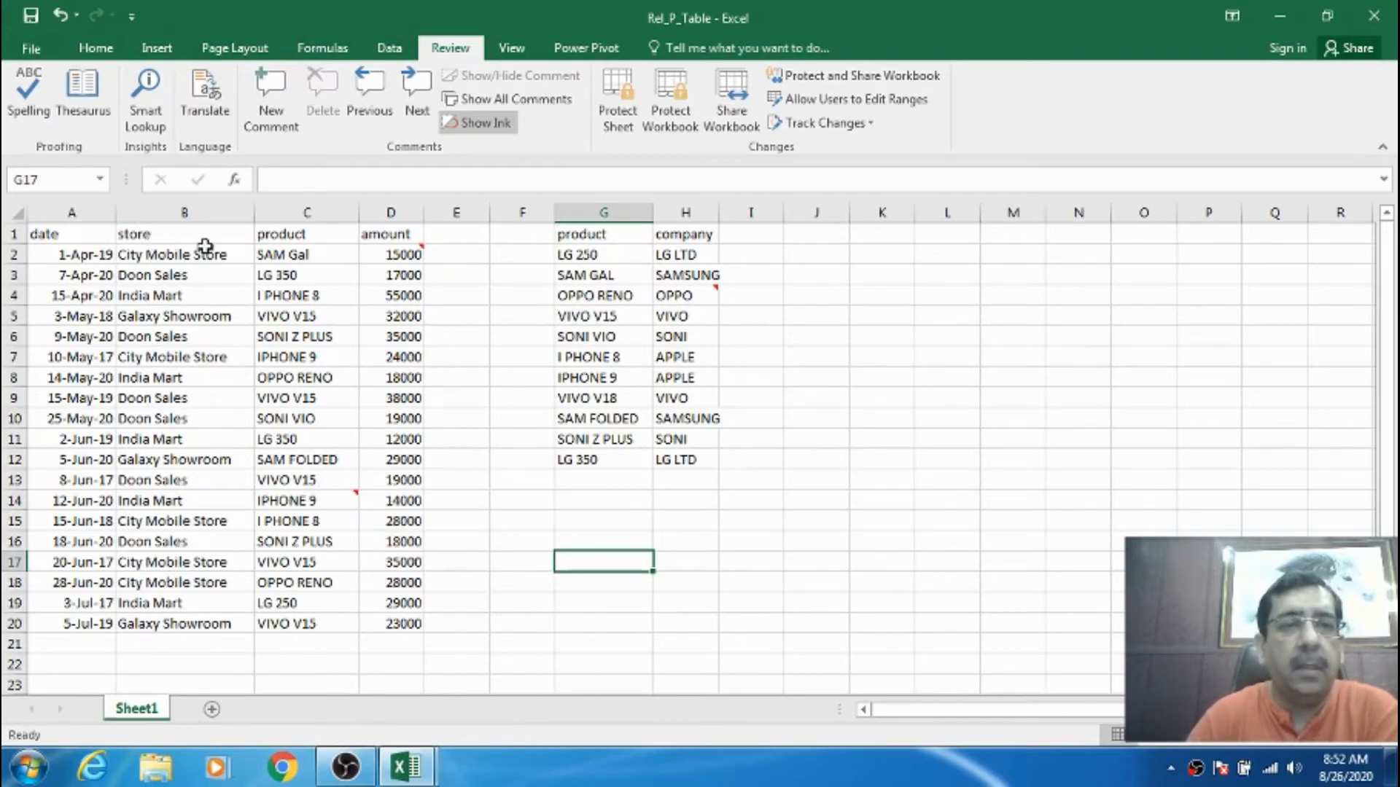
- Step through the sheet's comments with Next and Previous, from A1 to D2, H4, C14 and back
{"action": "left_click", "coordinate": [61, 234]}
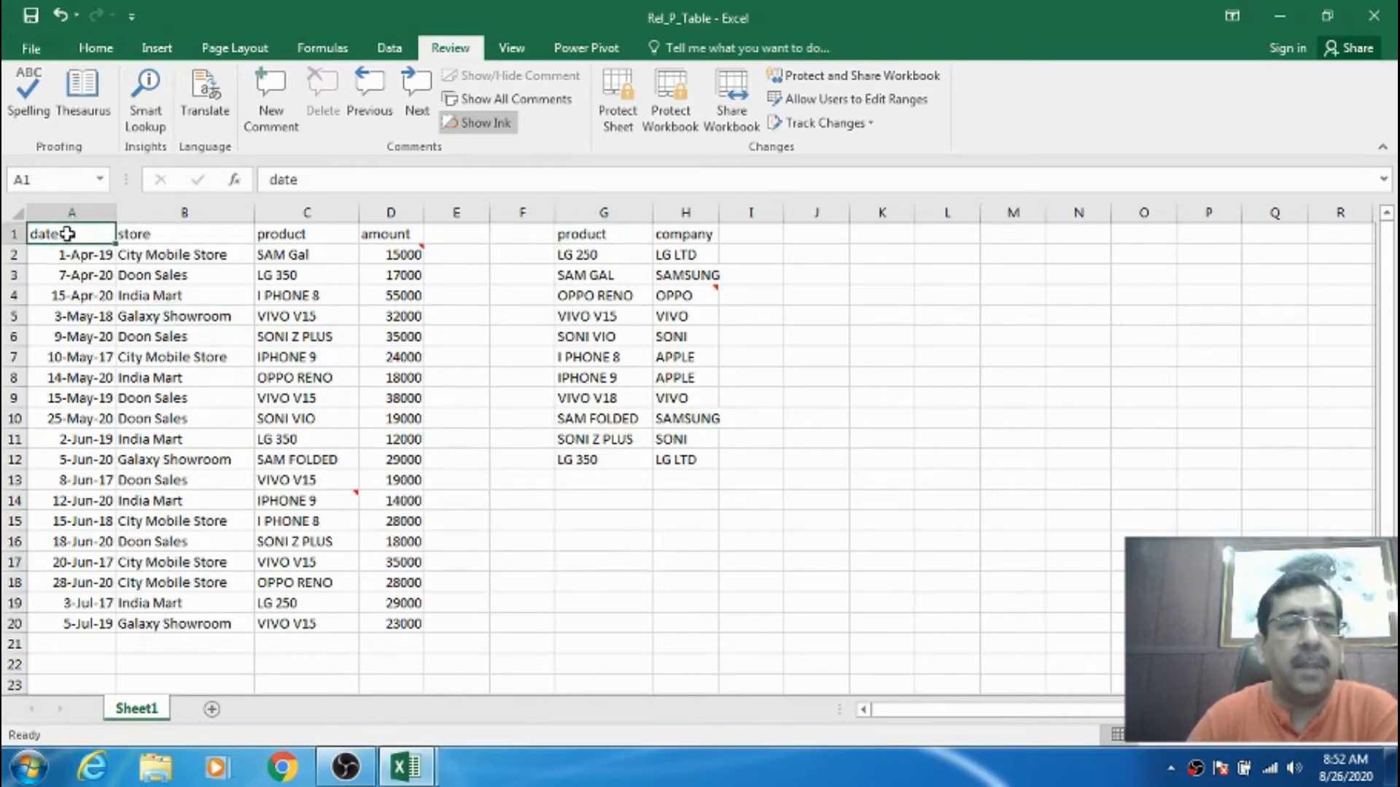
{"action": "left_click", "coordinate": [412, 88]}
{"action": "left_click", "coordinate": [412, 88]}
{"action": "left_click", "coordinate": [414, 88]}
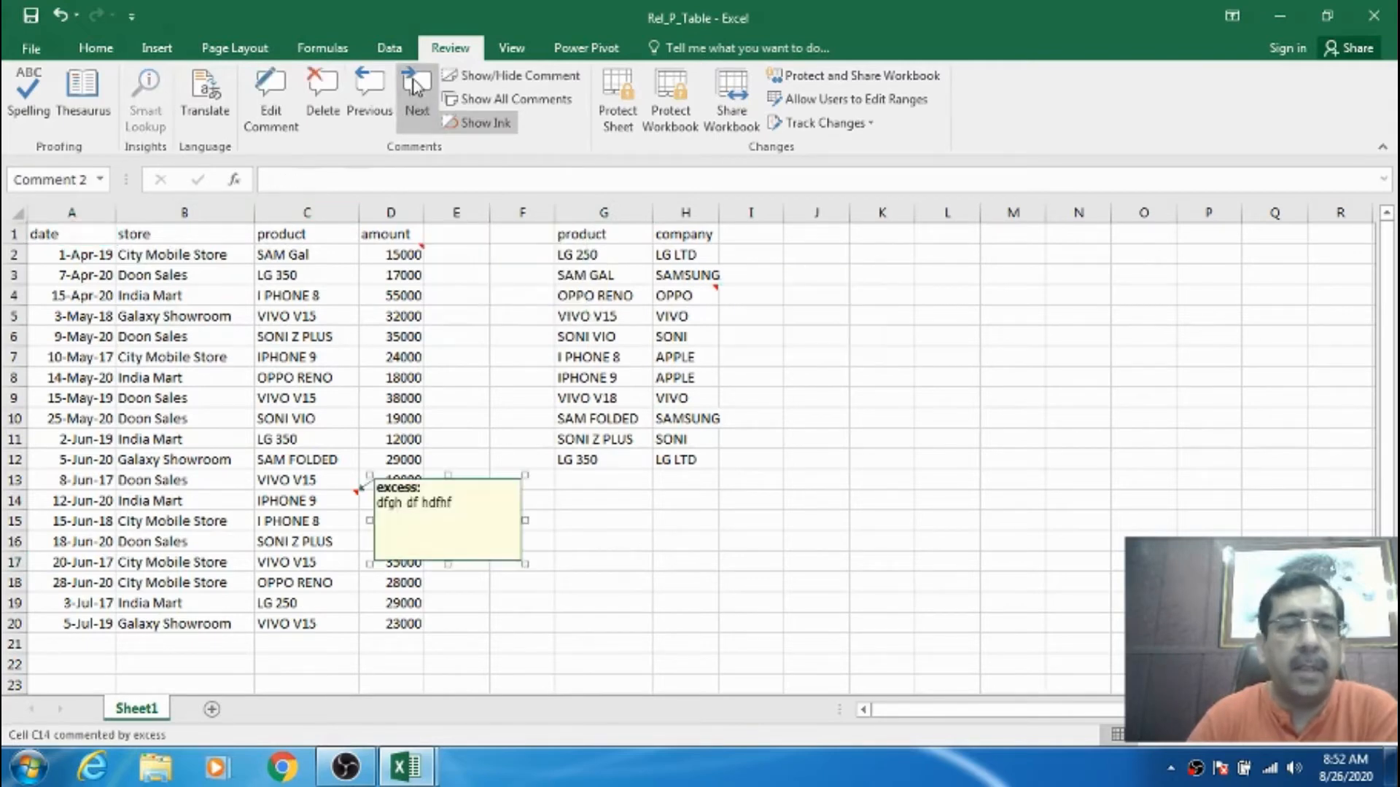
{"action": "left_click", "coordinate": [373, 84]}
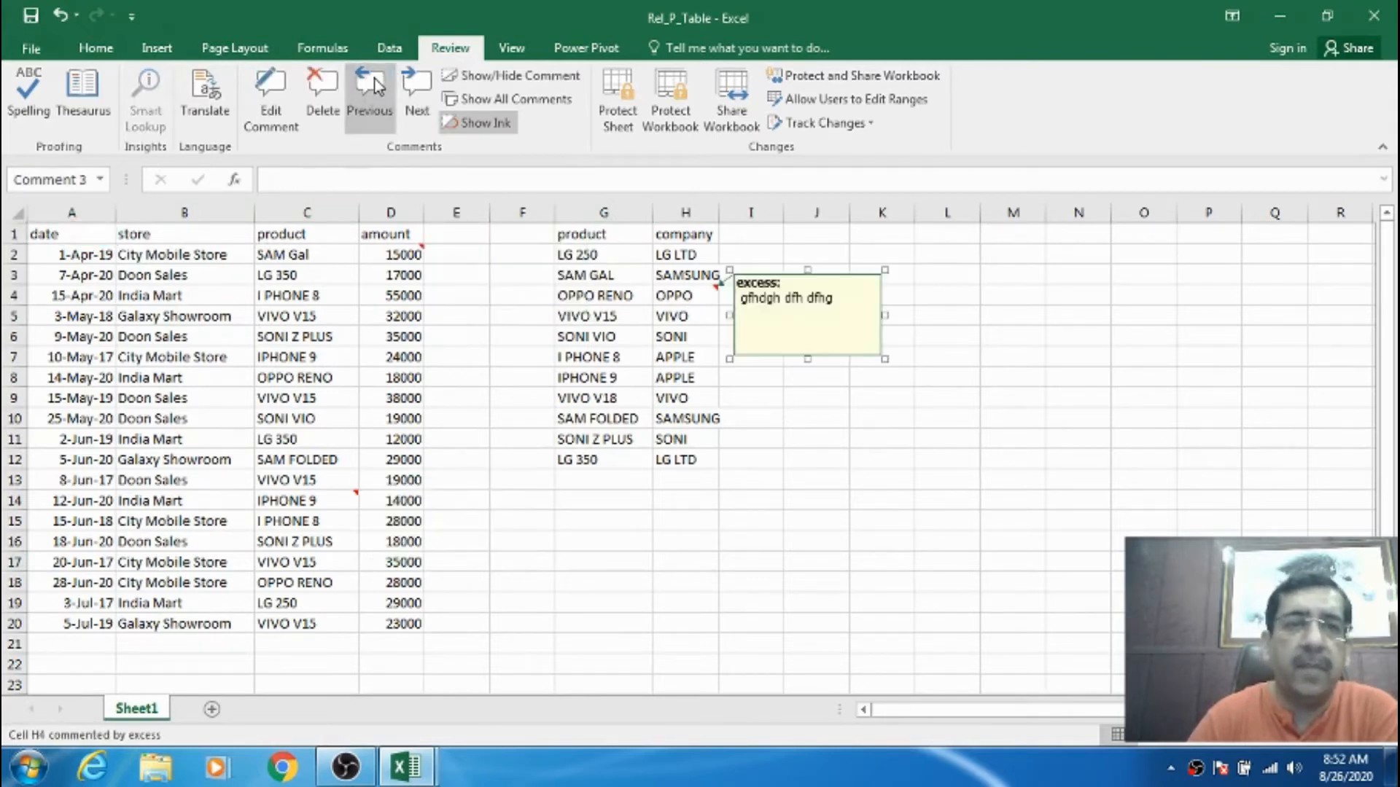
{"action": "left_click", "coordinate": [373, 84]}
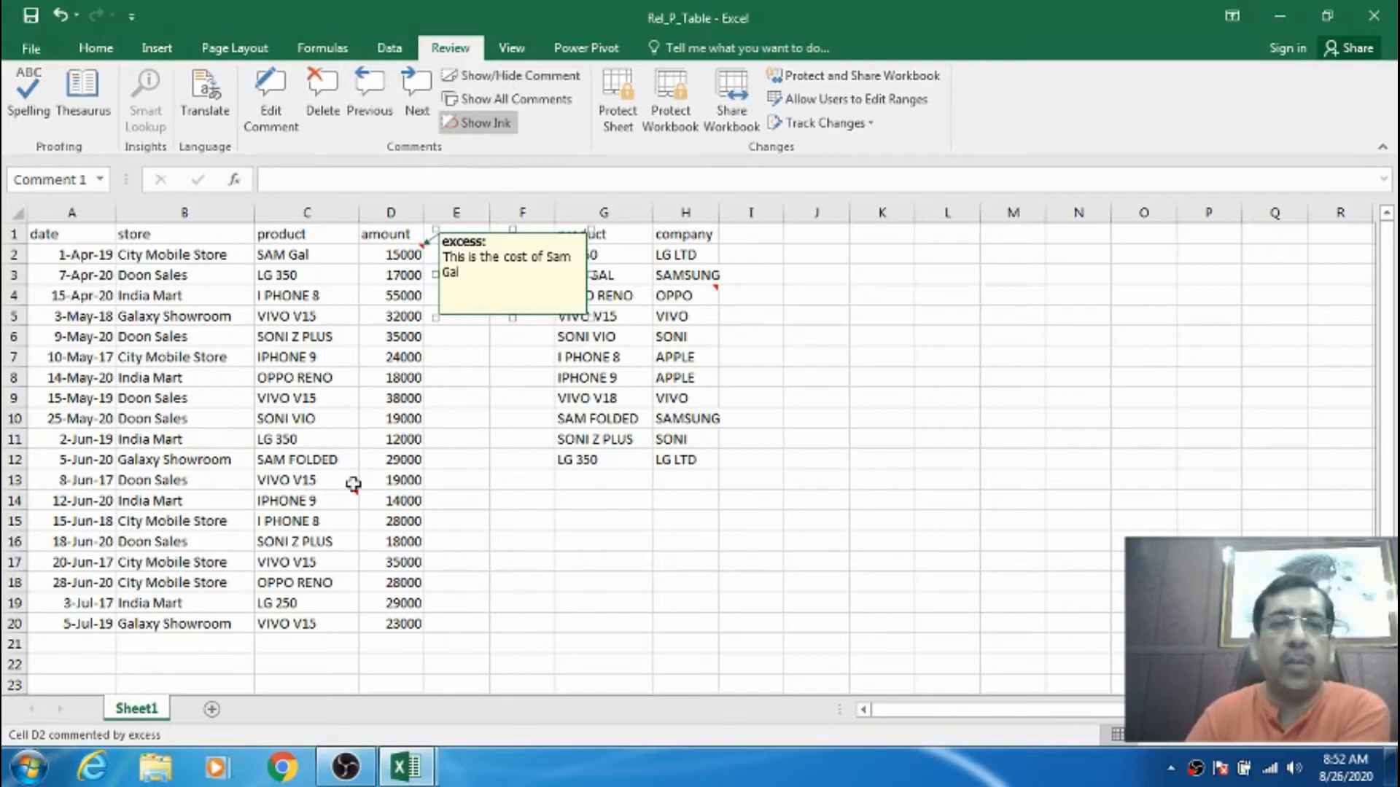
- Toggle Show/Hide on the C14 comment, then show all comments
{"action": "left_click", "coordinate": [335, 498]}
{"action": "left_click", "coordinate": [500, 79]}
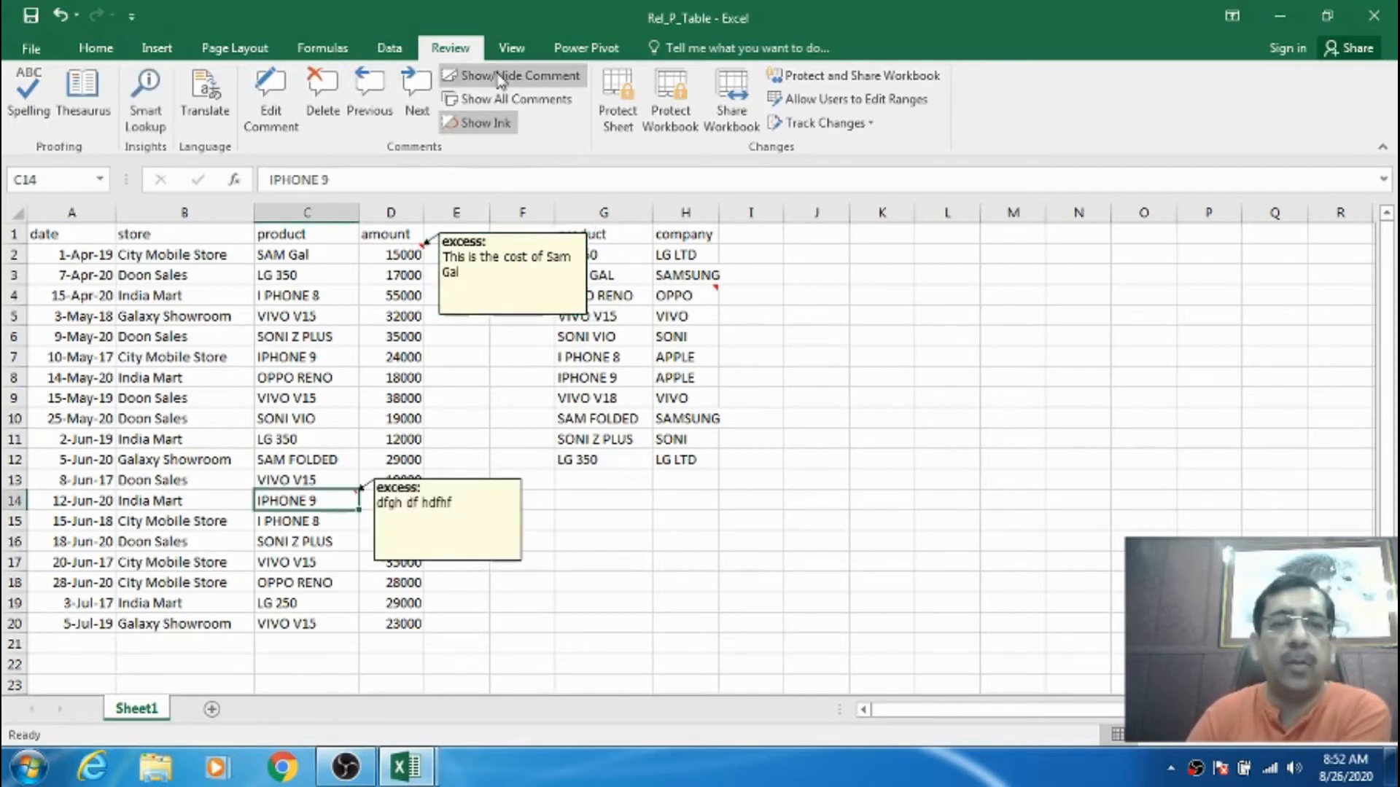
{"action": "left_click", "coordinate": [500, 78]}
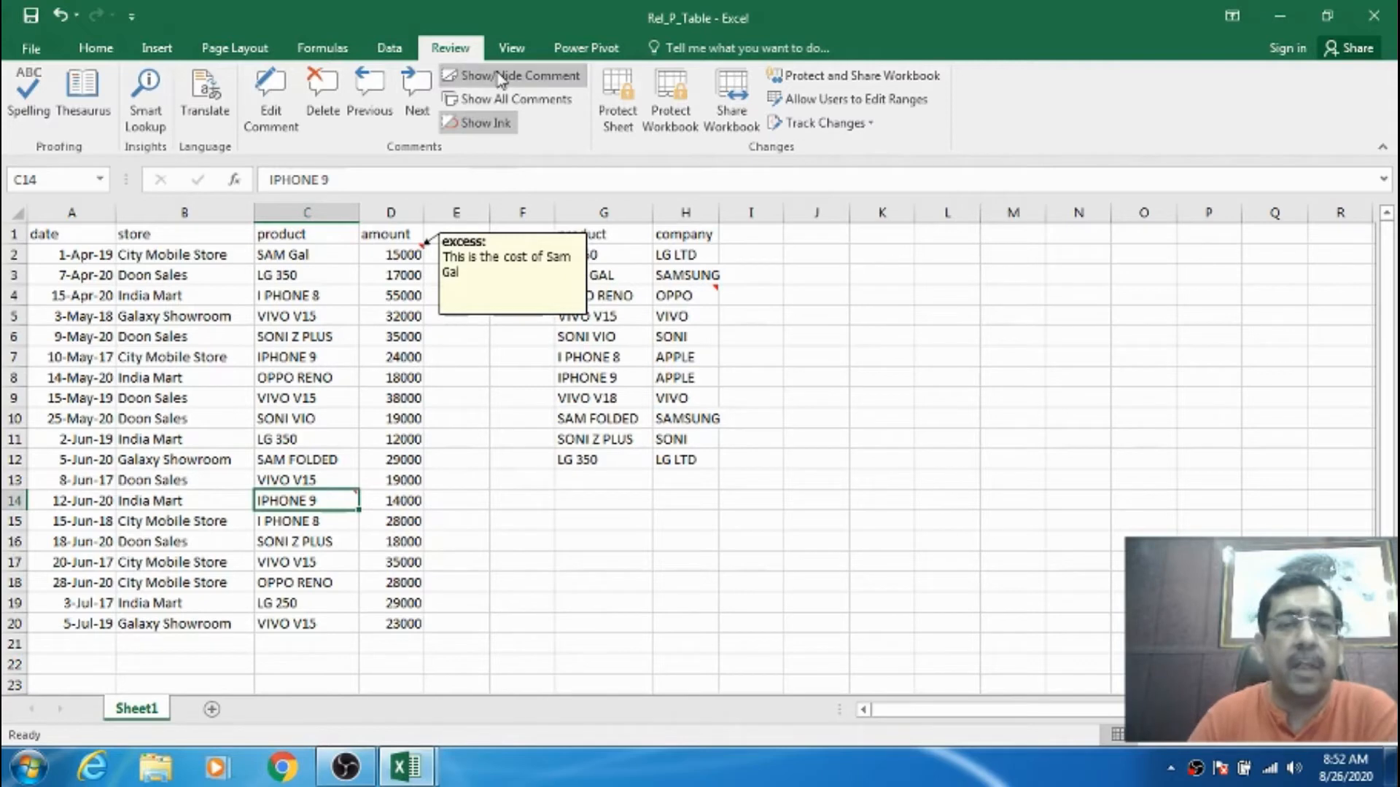
{"action": "left_click", "coordinate": [500, 79]}
{"action": "left_click", "coordinate": [499, 77]}
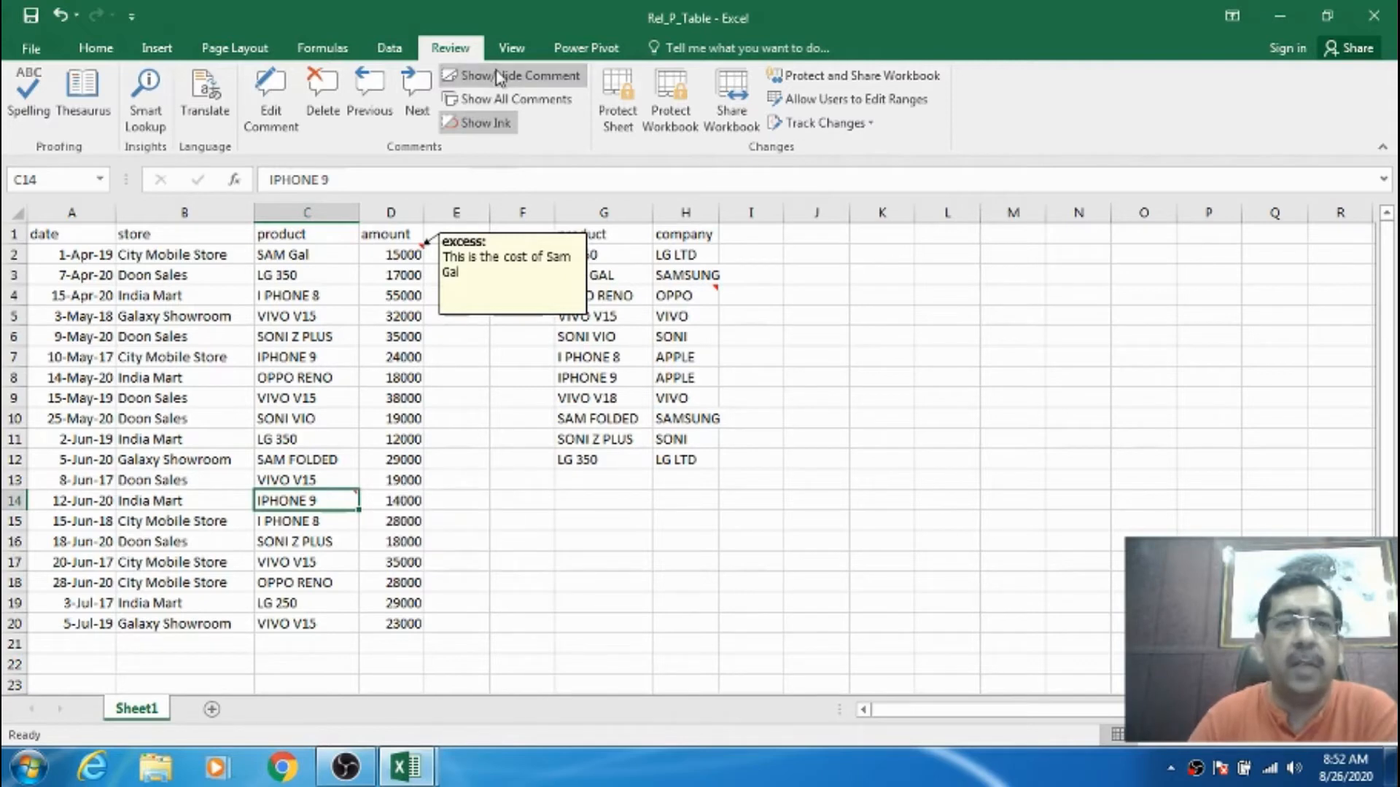
{"action": "left_click", "coordinate": [490, 104]}
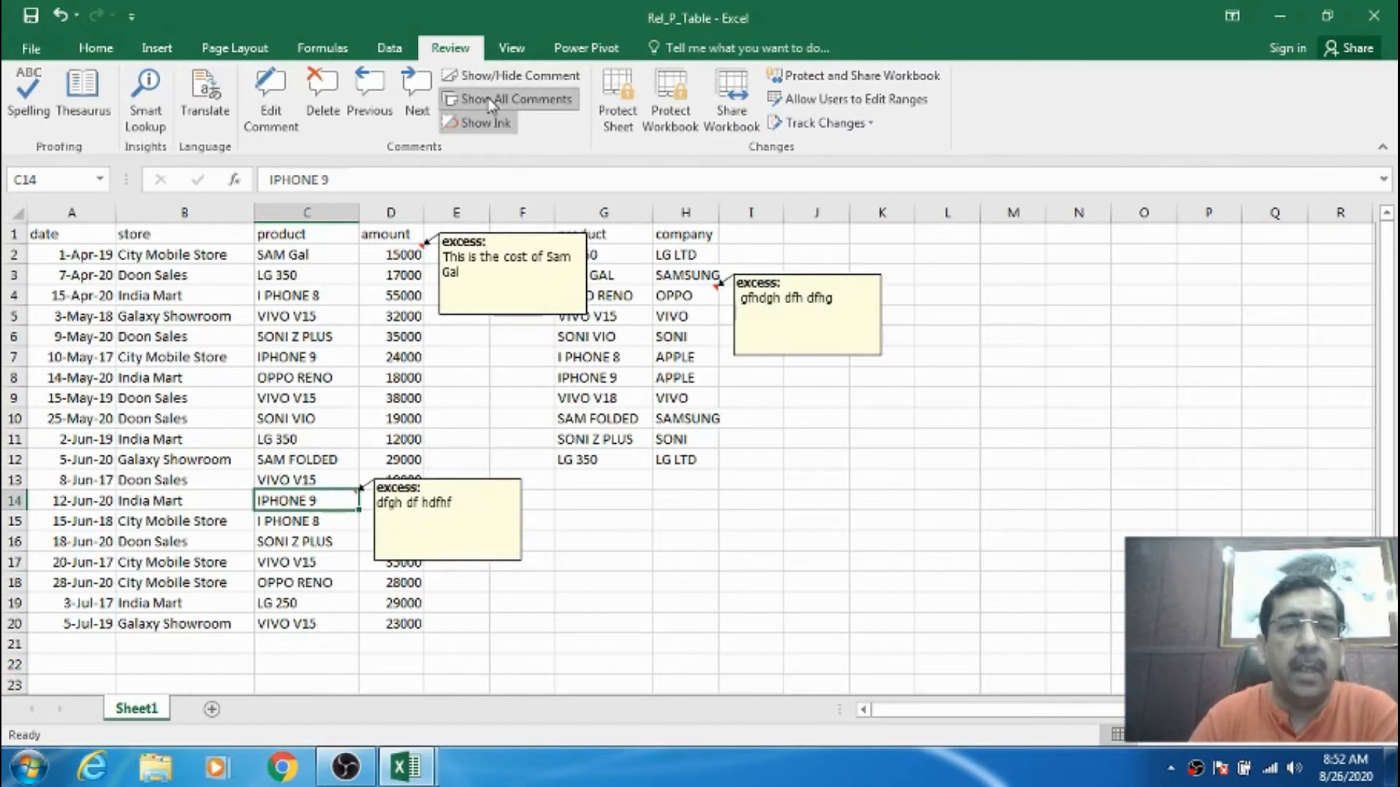
- Delete the C14 comment and continue to the remaining comments
{"action": "left_click", "coordinate": [328, 115]}
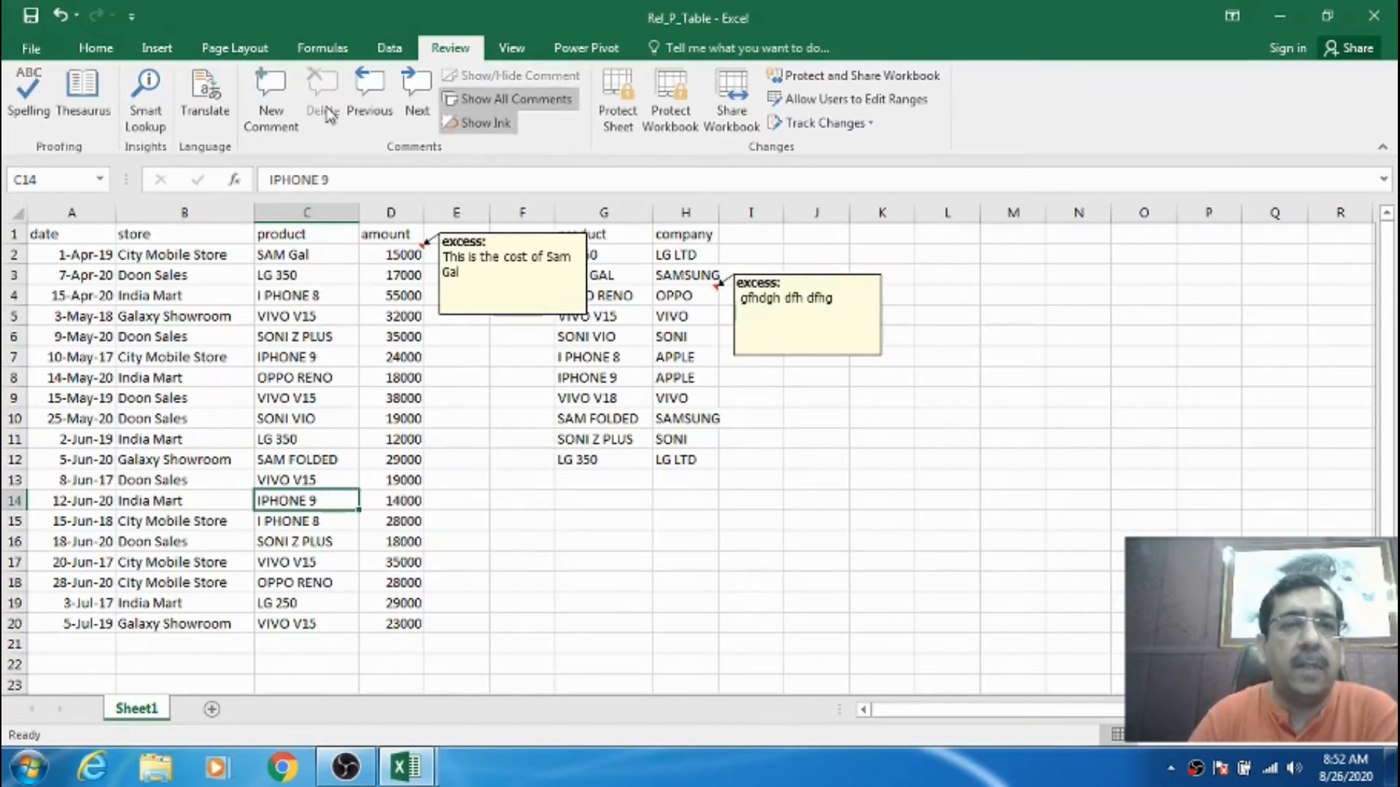
{"action": "left_click", "coordinate": [413, 102]}
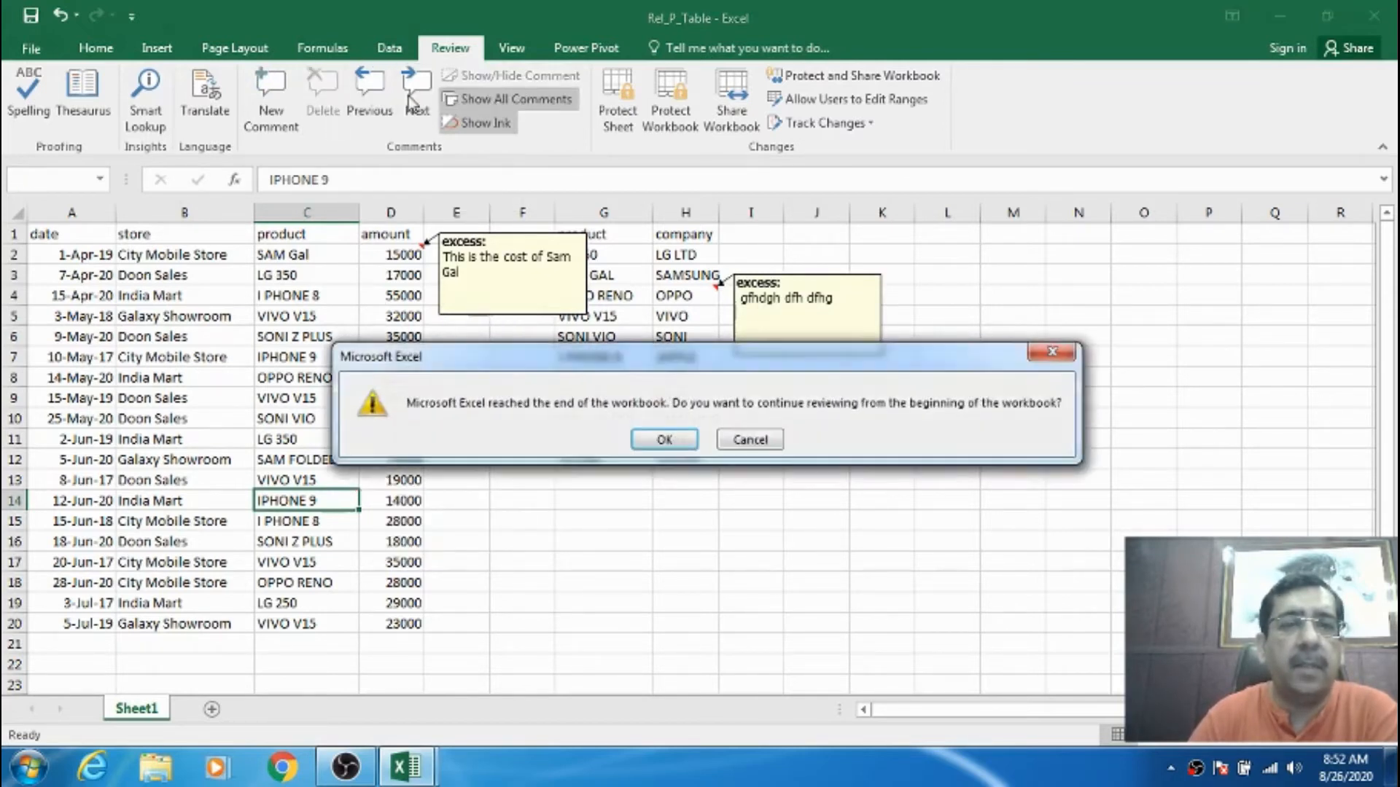
{"action": "left_click", "coordinate": [664, 439]}
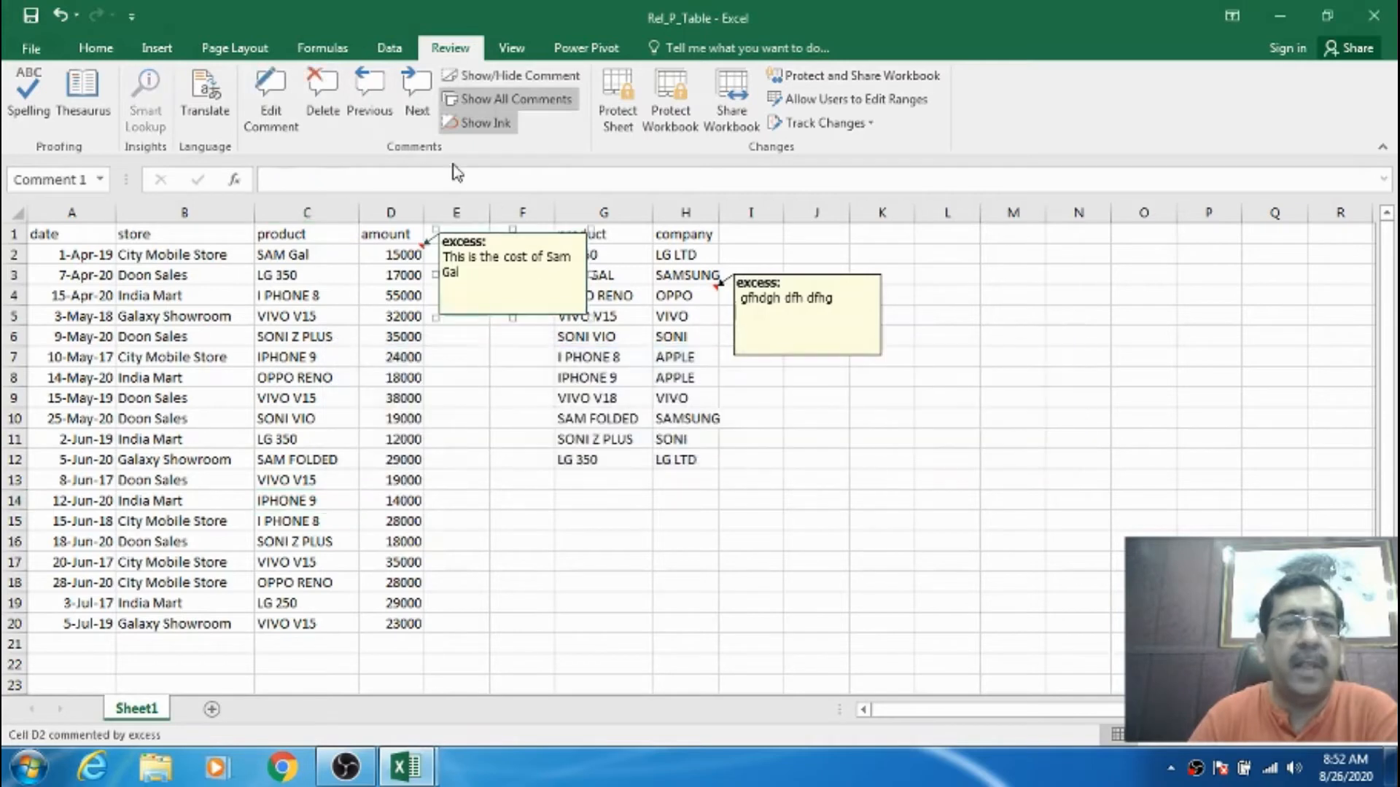
{"action": "left_click", "coordinate": [379, 109]}
{"action": "left_click", "coordinate": [664, 439]}
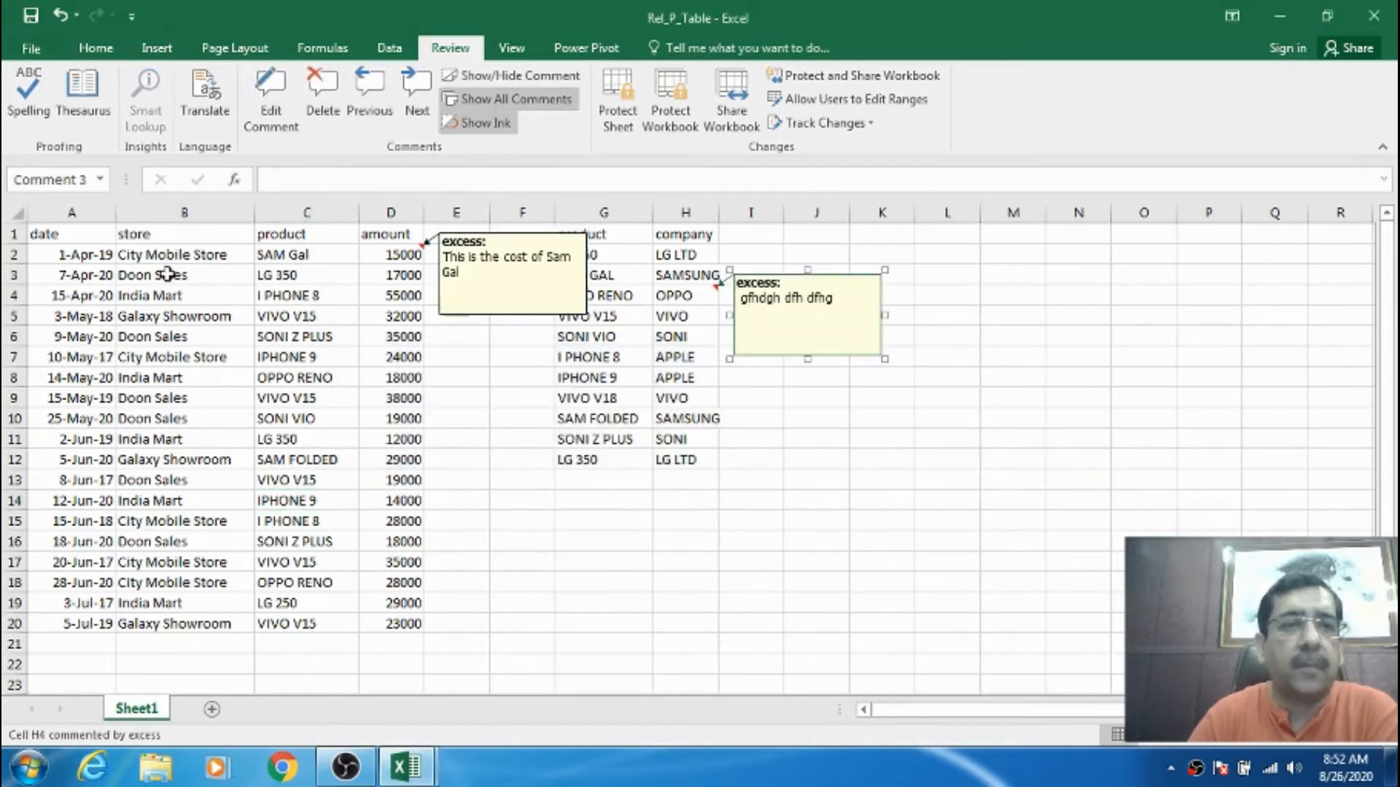
- Delete the D2 and H4 comments, leaving the sheet without comments
{"action": "left_click", "coordinate": [70, 234]}
{"action": "left_click", "coordinate": [408, 100]}
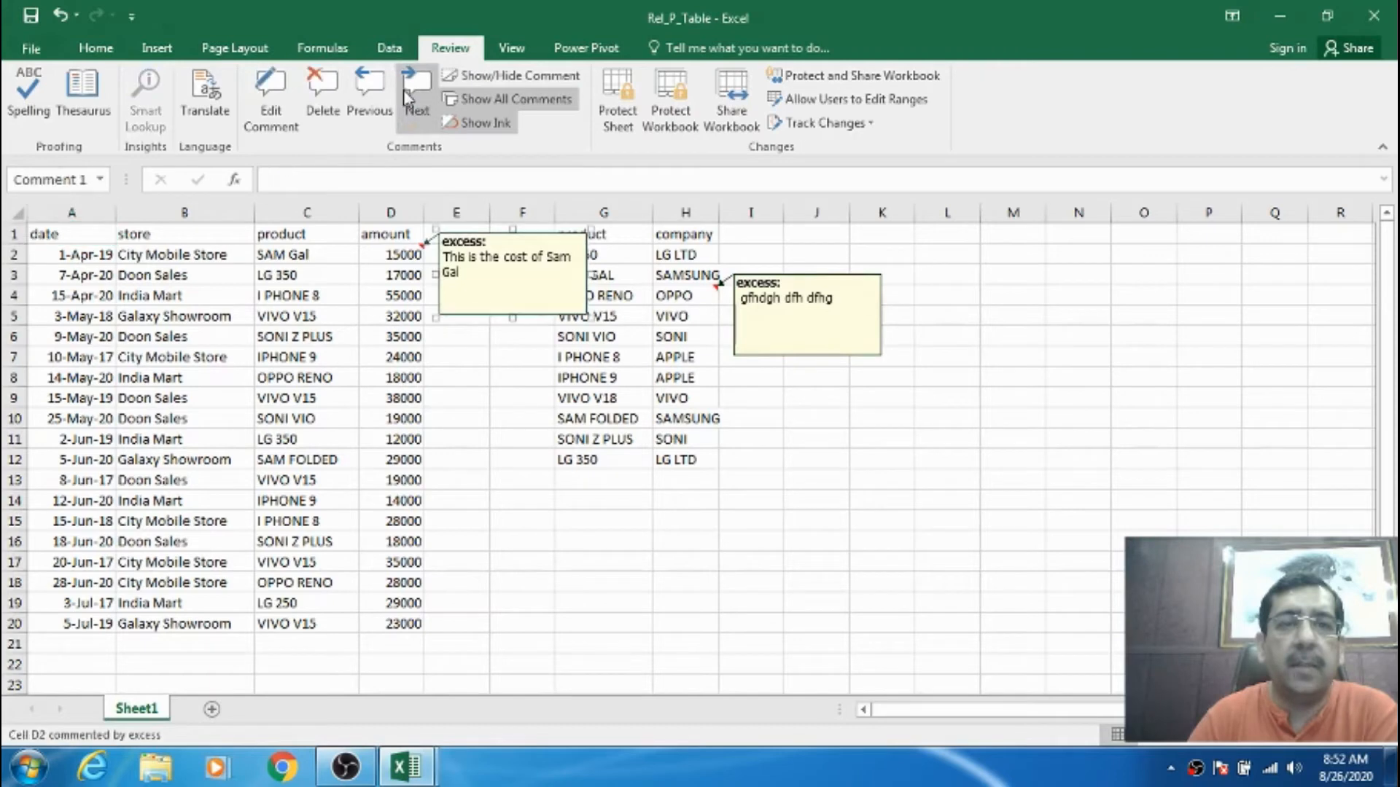
{"action": "left_click", "coordinate": [337, 97]}
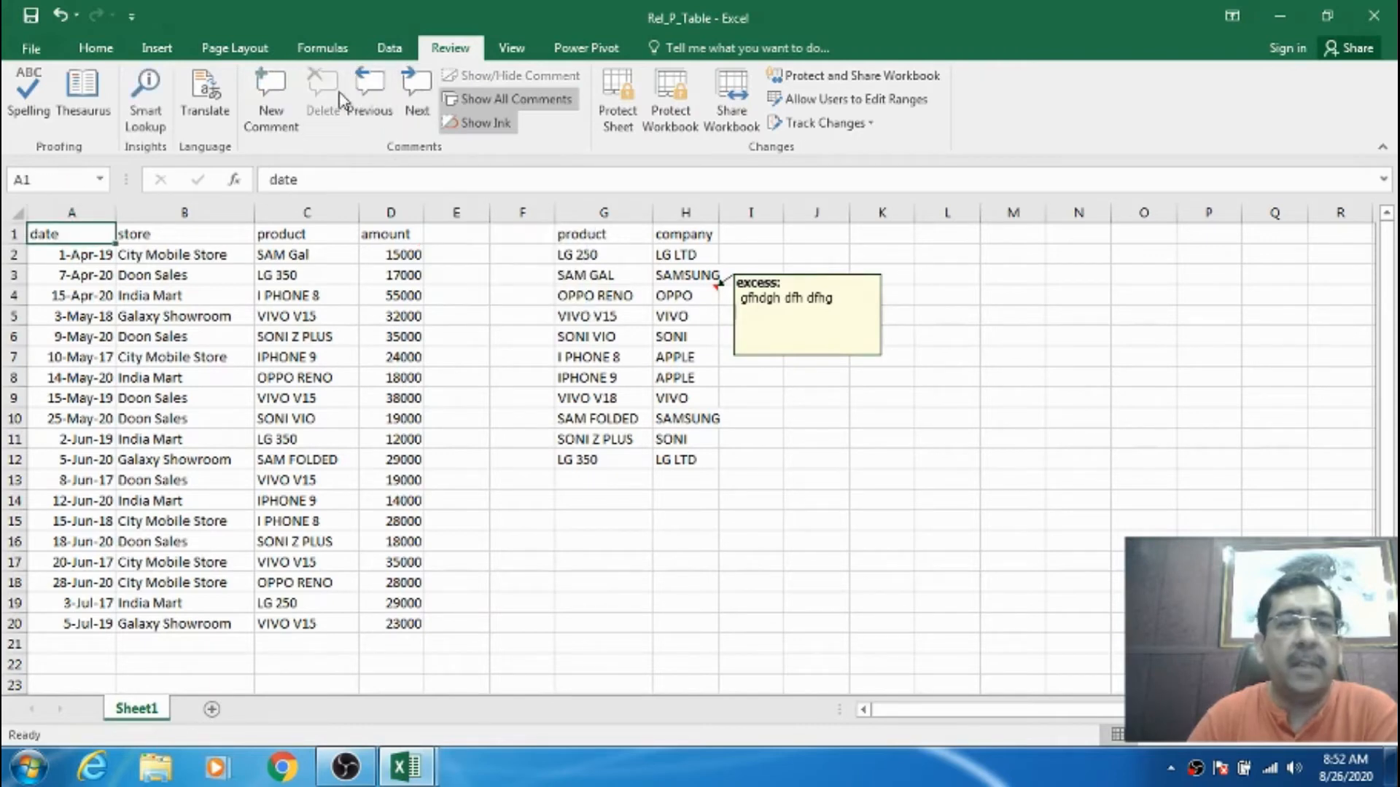
{"action": "left_click", "coordinate": [403, 95]}
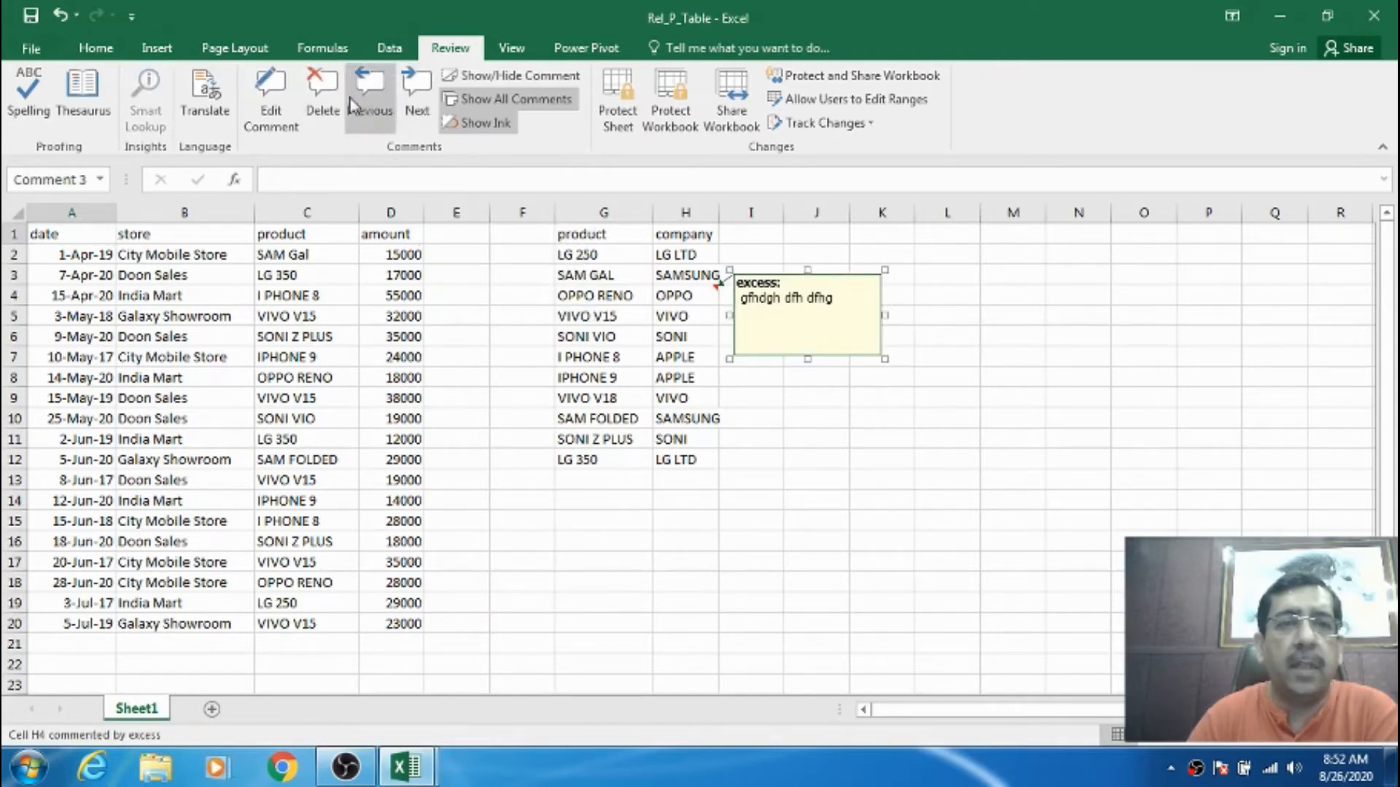
{"action": "left_click", "coordinate": [327, 92]}
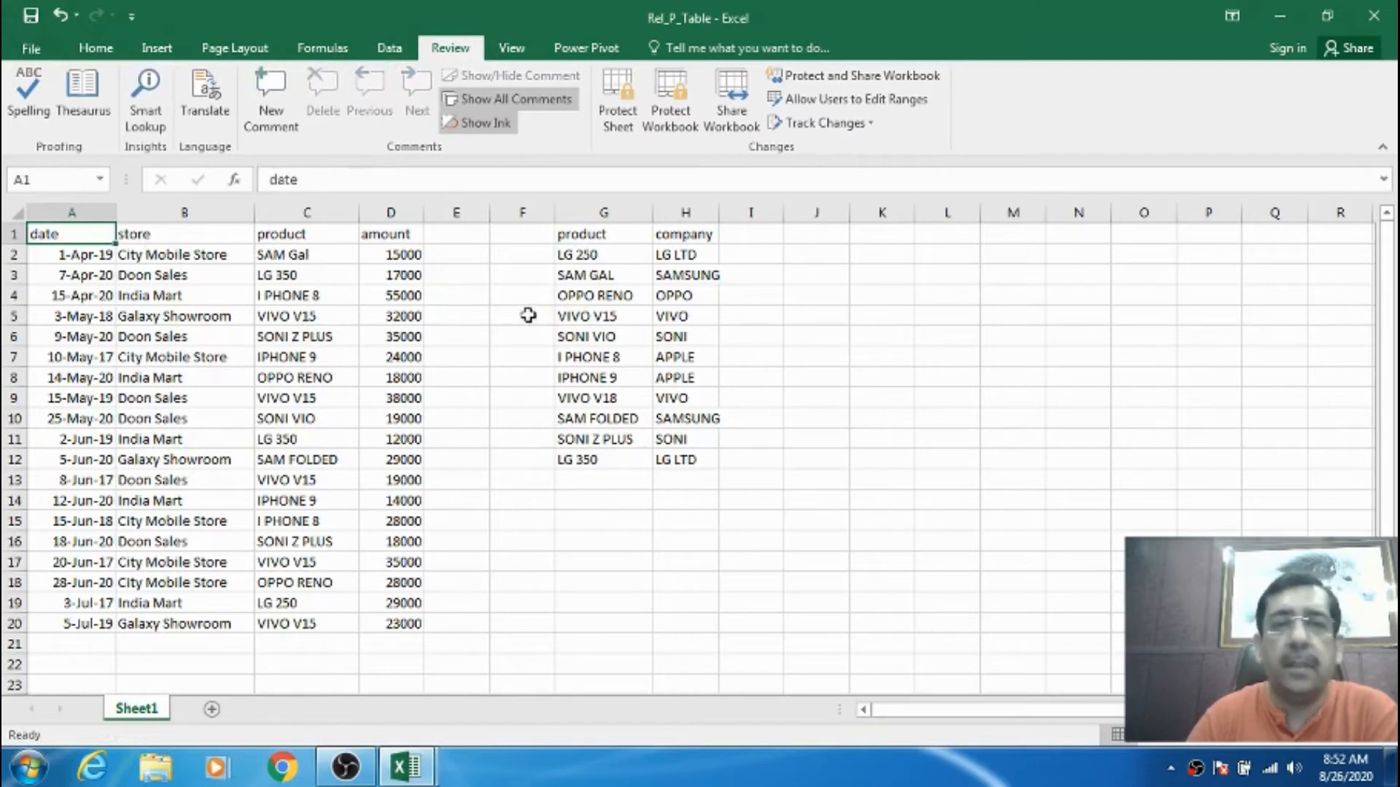
{"action": "left_click", "coordinate": [569, 275]}
{"action": "left_click", "coordinate": [102, 229]}
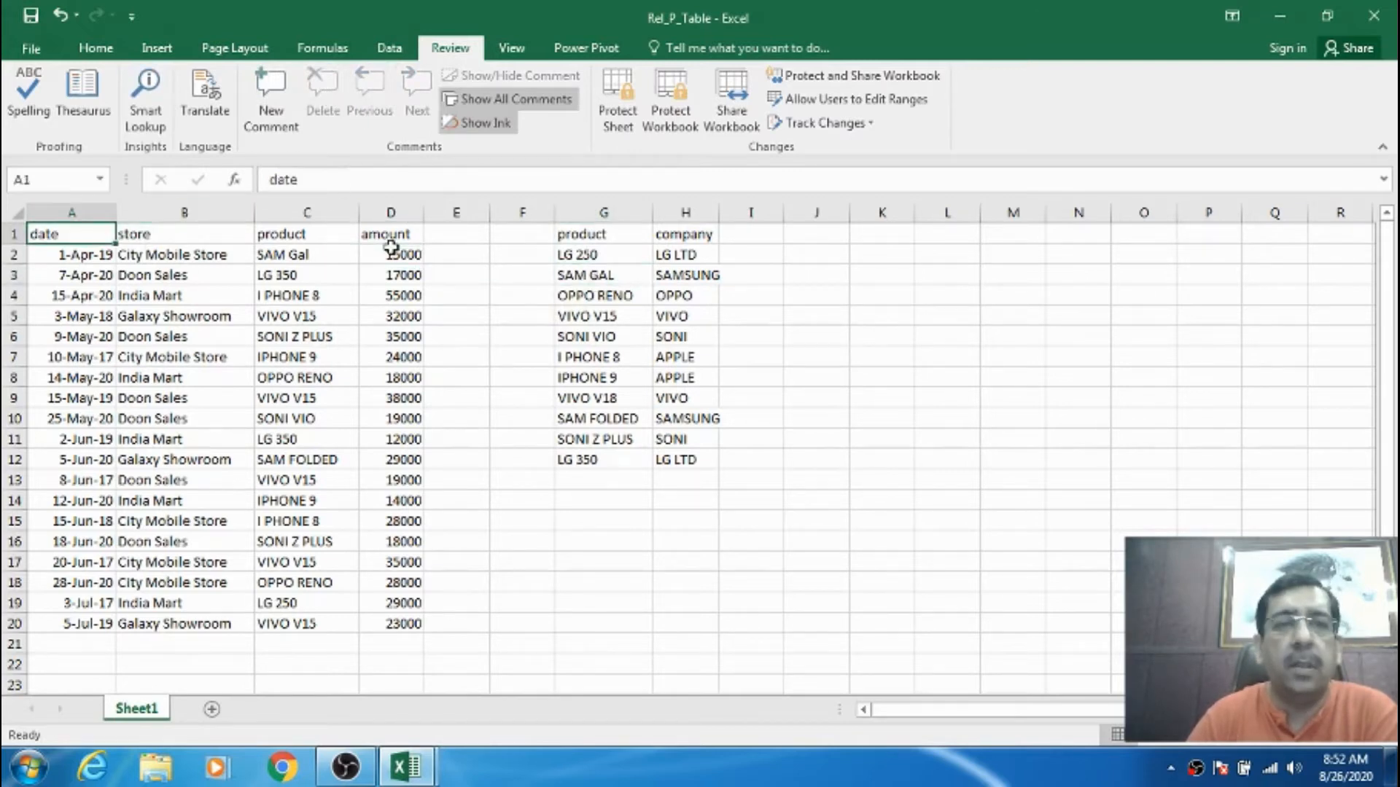
{"action": "left_click", "coordinate": [597, 356]}
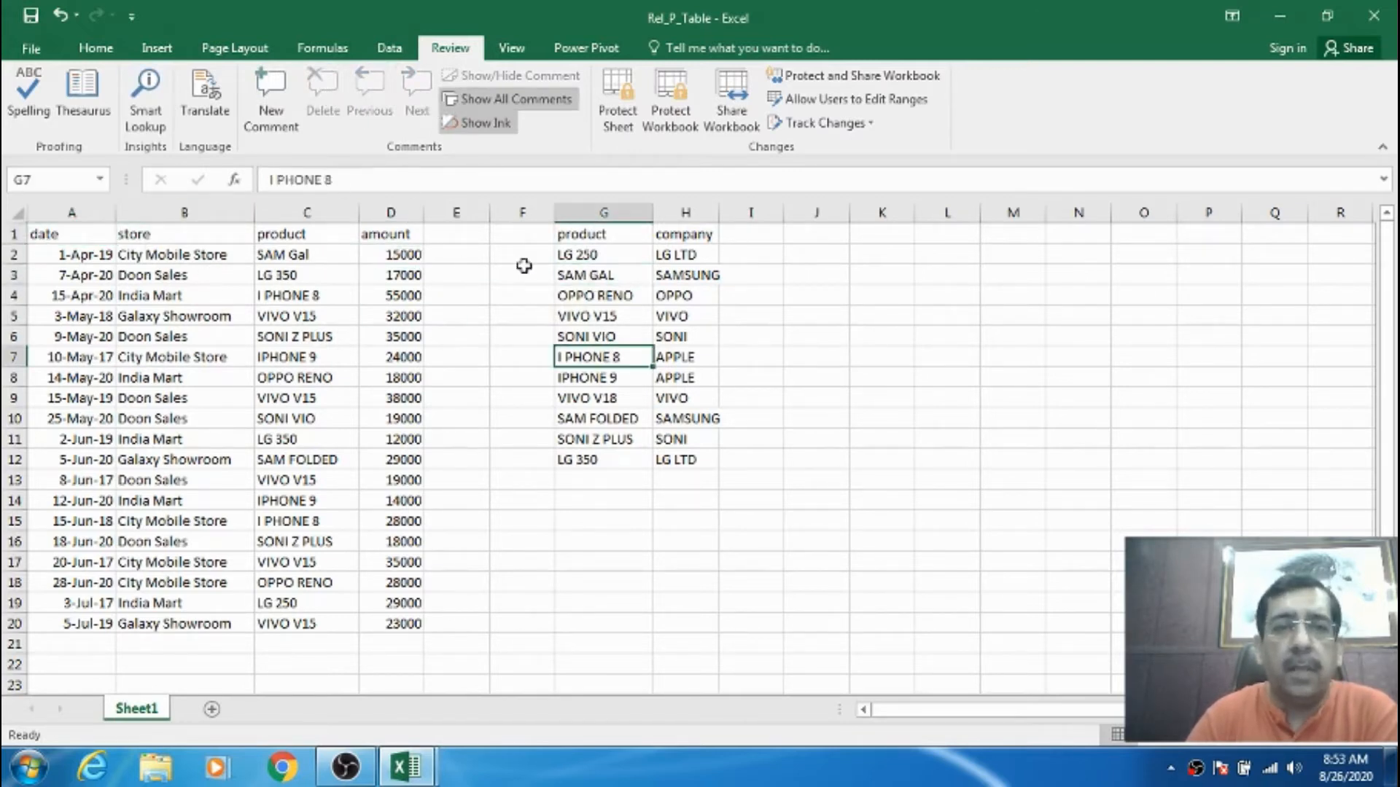
{"action": "left_click", "coordinate": [577, 315]}
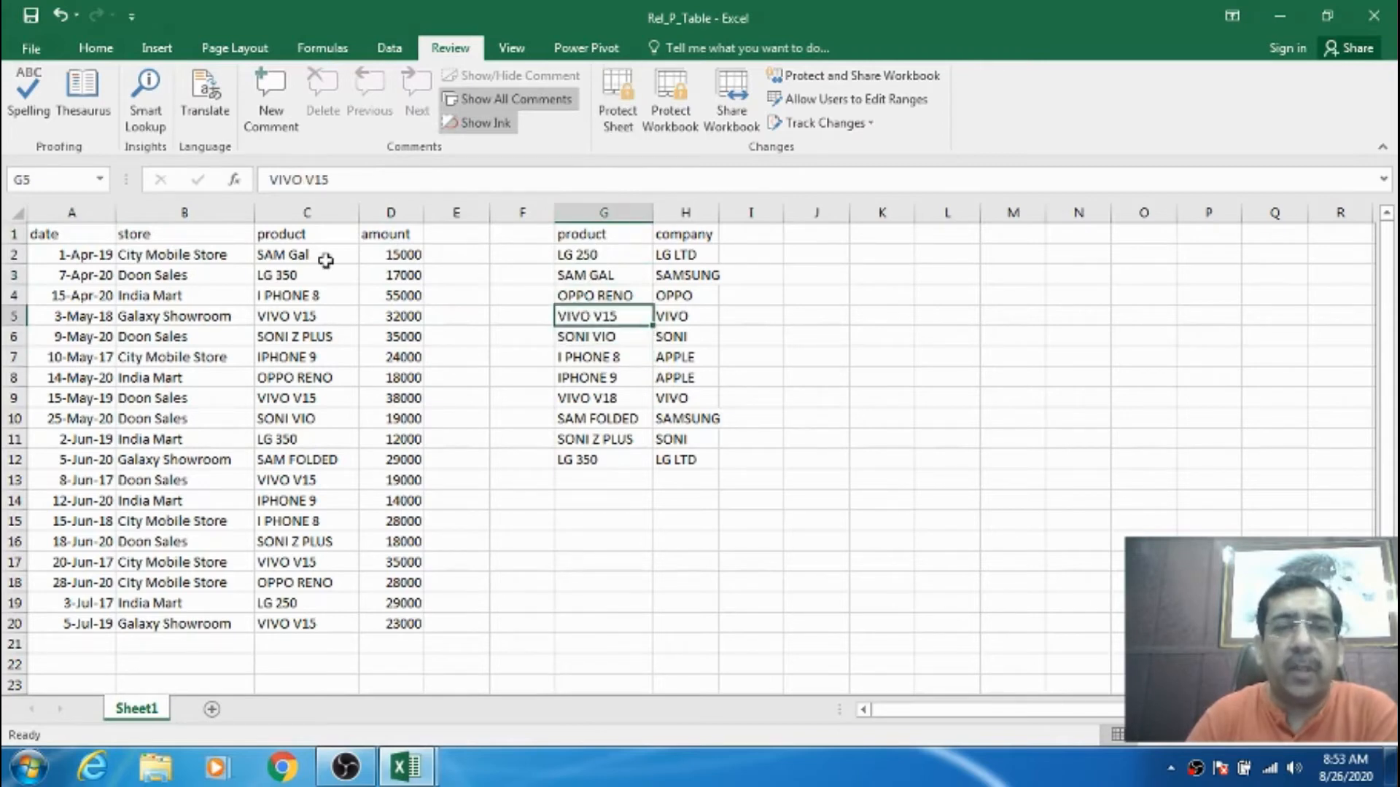
{"action": "left_click", "coordinate": [83, 239]}
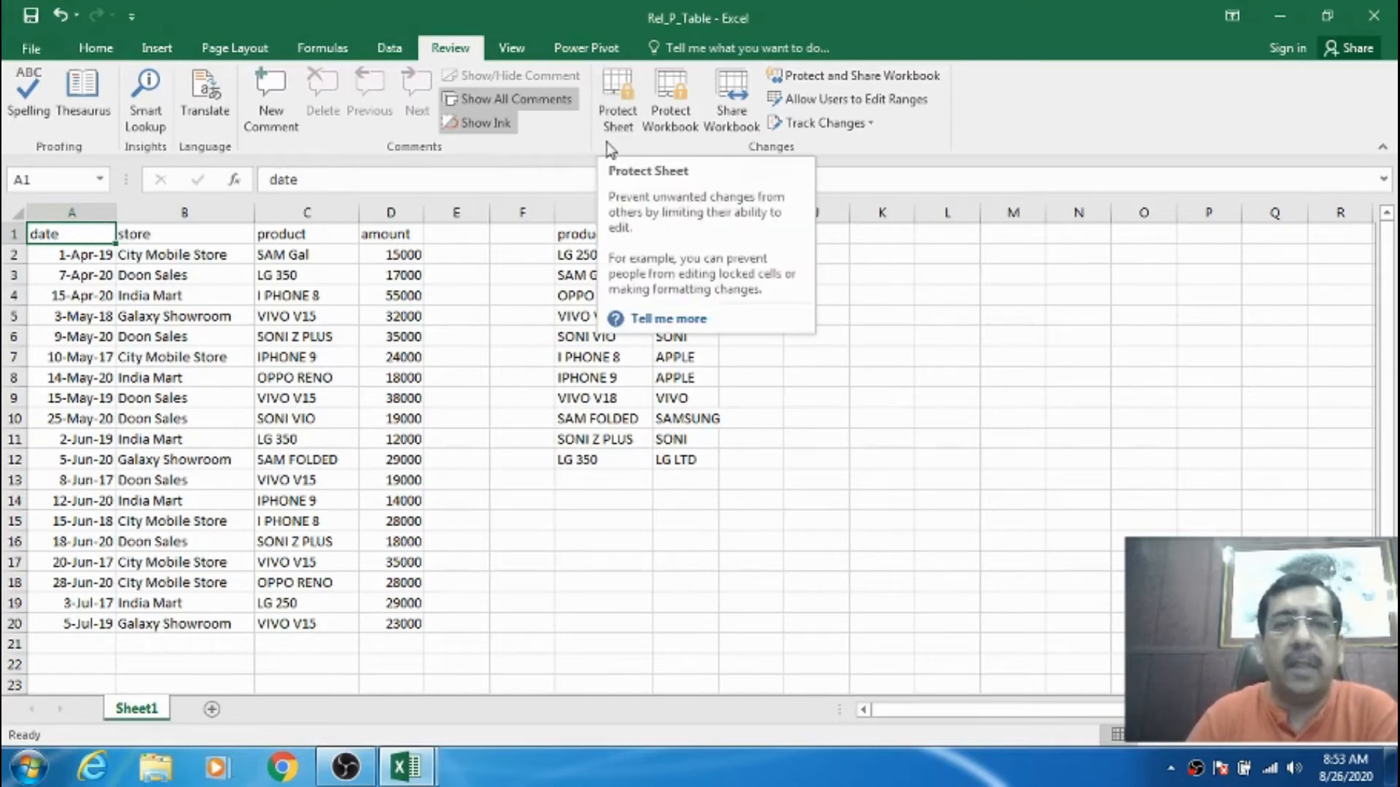
- Bring up the Protect Sheet dialog for the sales sheet from the Review tab
{"action": "left_click", "coordinate": [510, 281]}
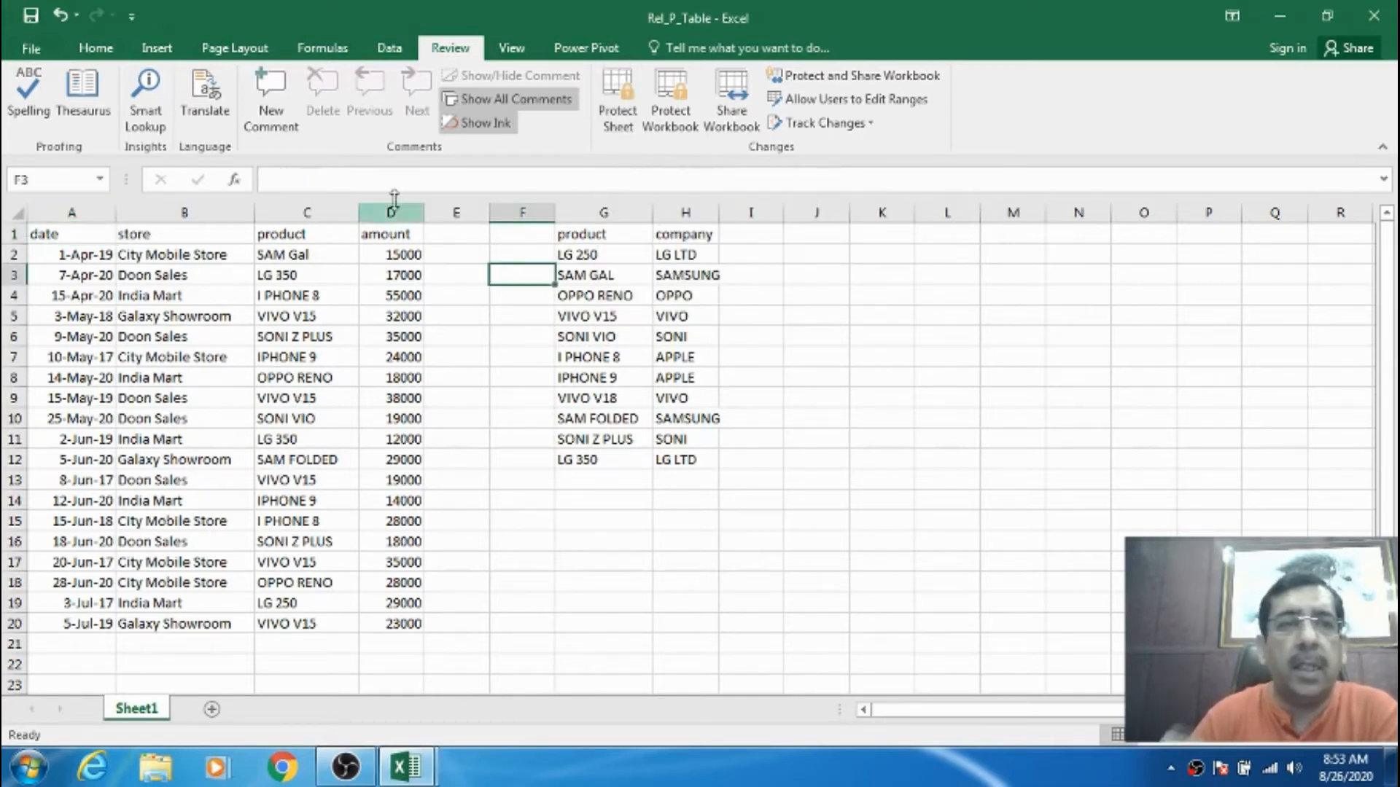
{"action": "left_click", "coordinate": [102, 49]}
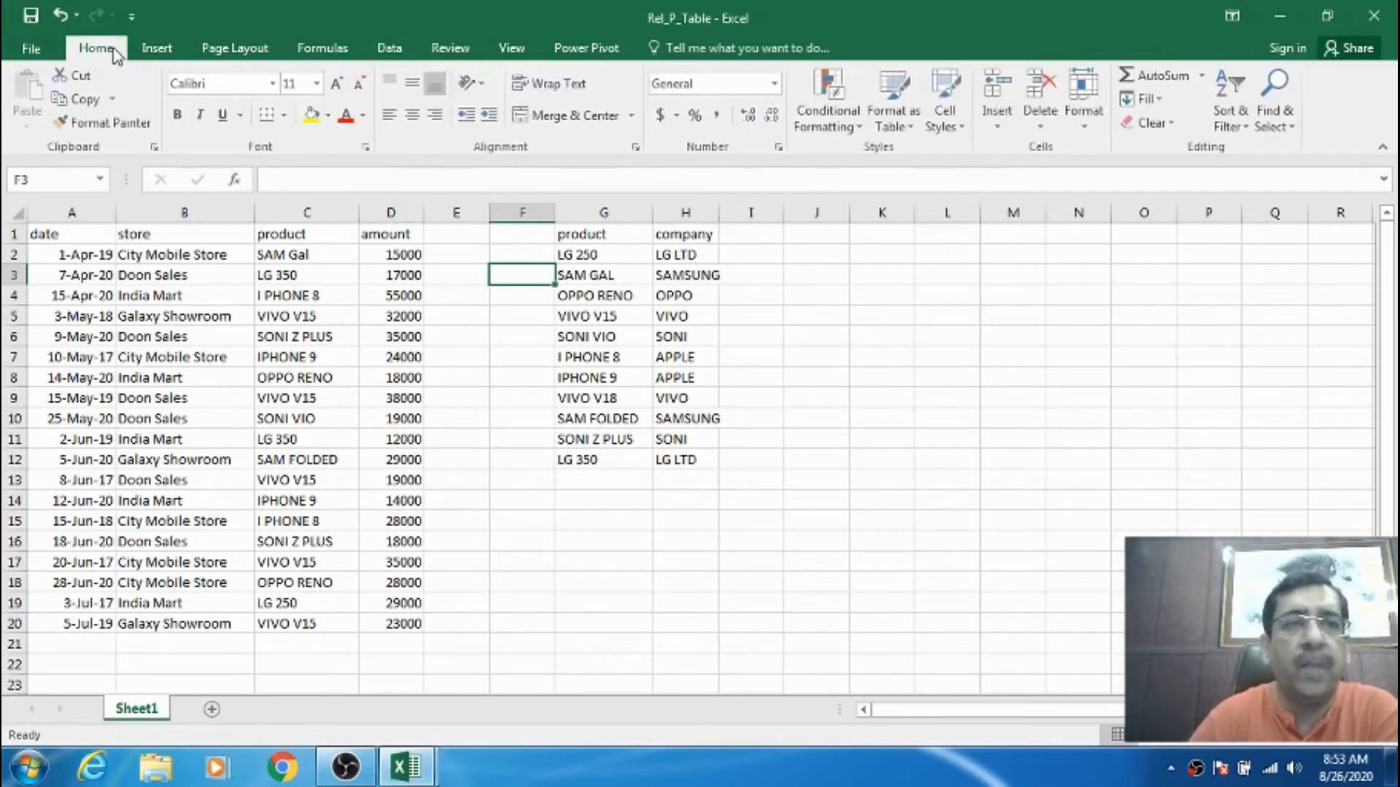
{"action": "left_click", "coordinate": [1085, 121]}
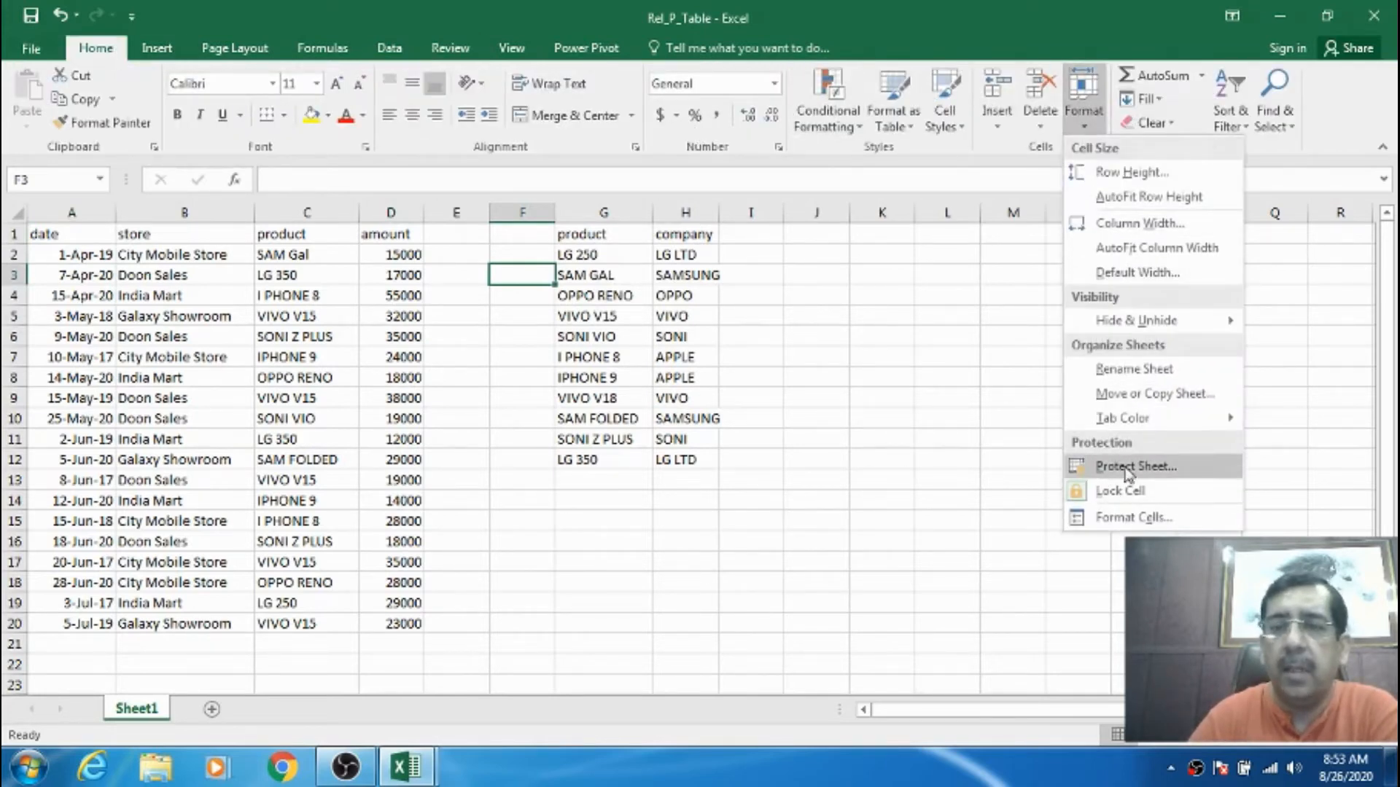
{"action": "left_click", "coordinate": [691, 302]}
{"action": "left_click", "coordinate": [75, 230]}
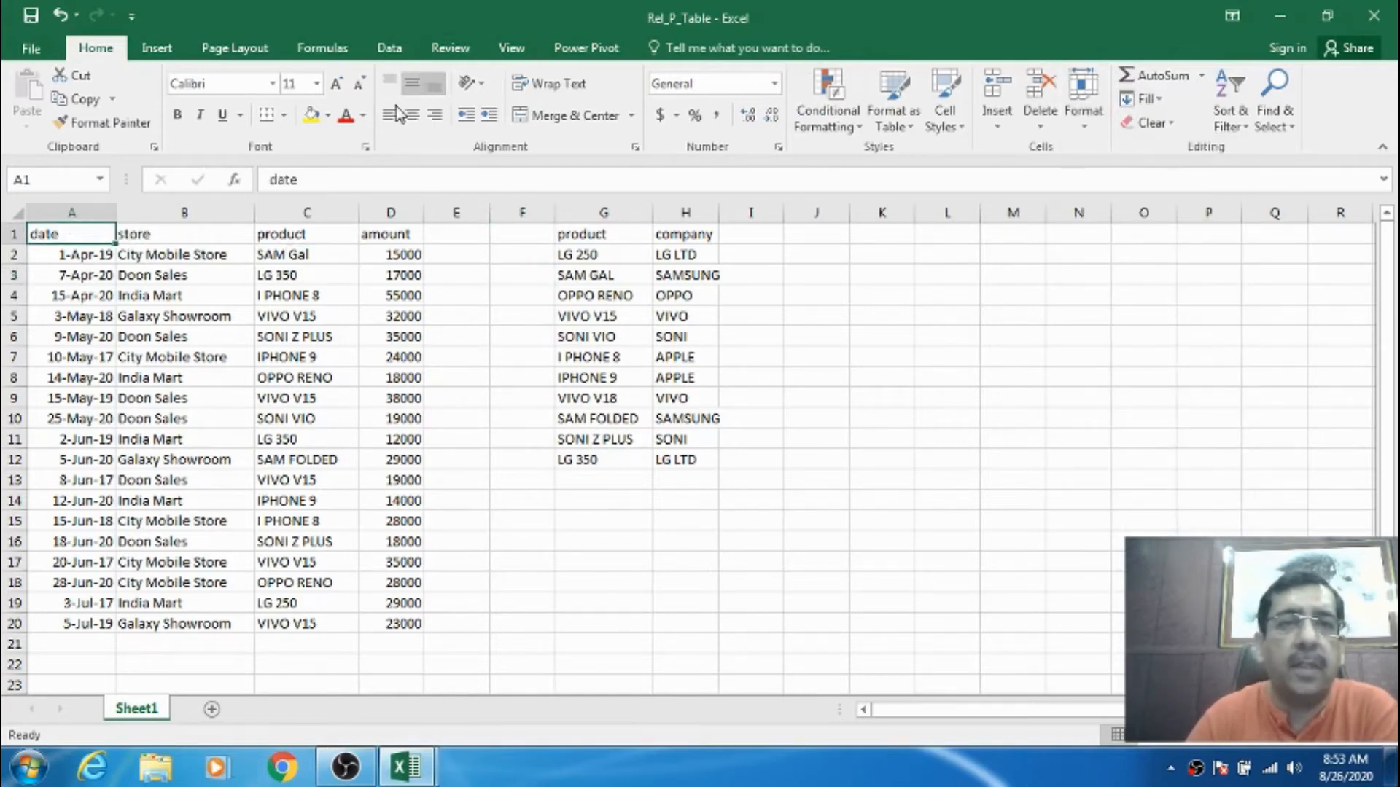
{"action": "left_click", "coordinate": [450, 49]}
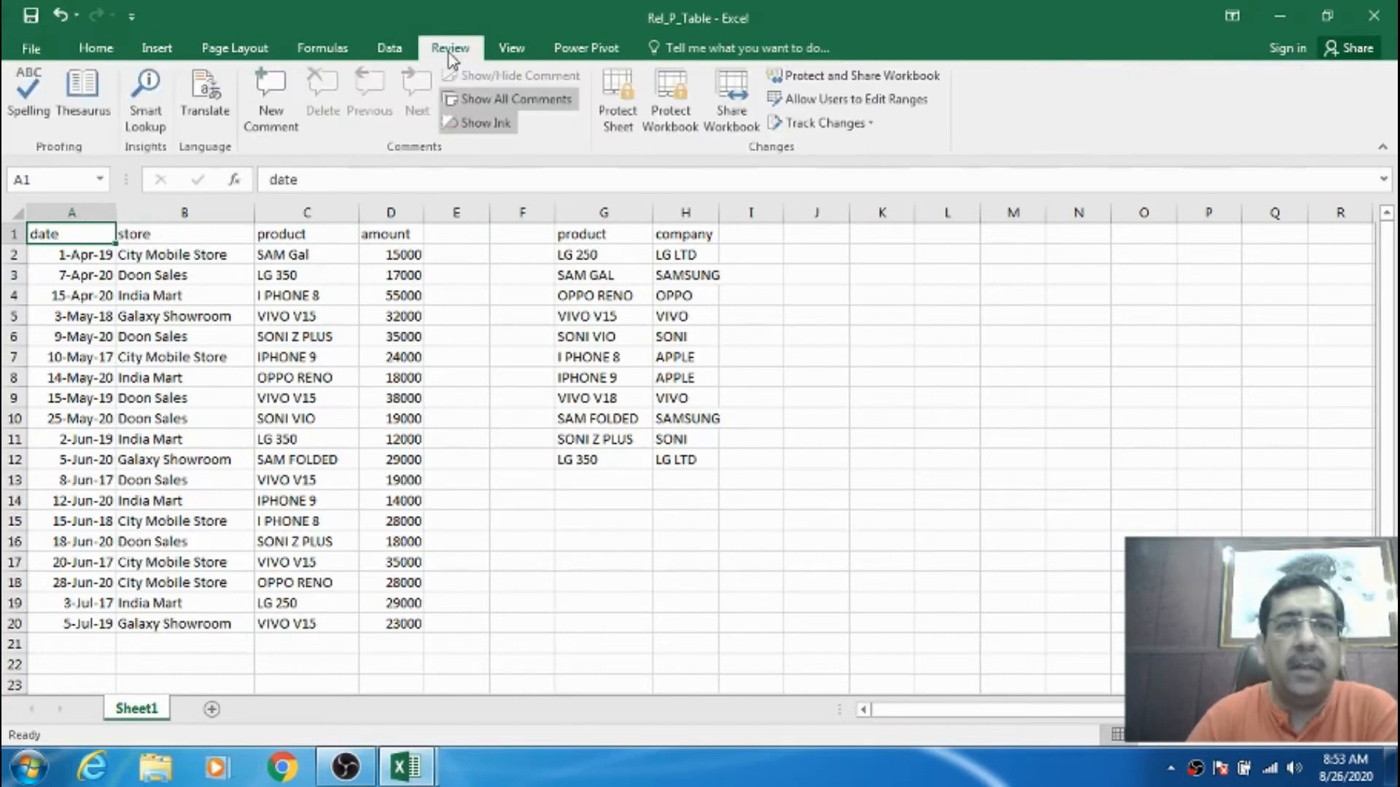
{"action": "left_click", "coordinate": [624, 129]}
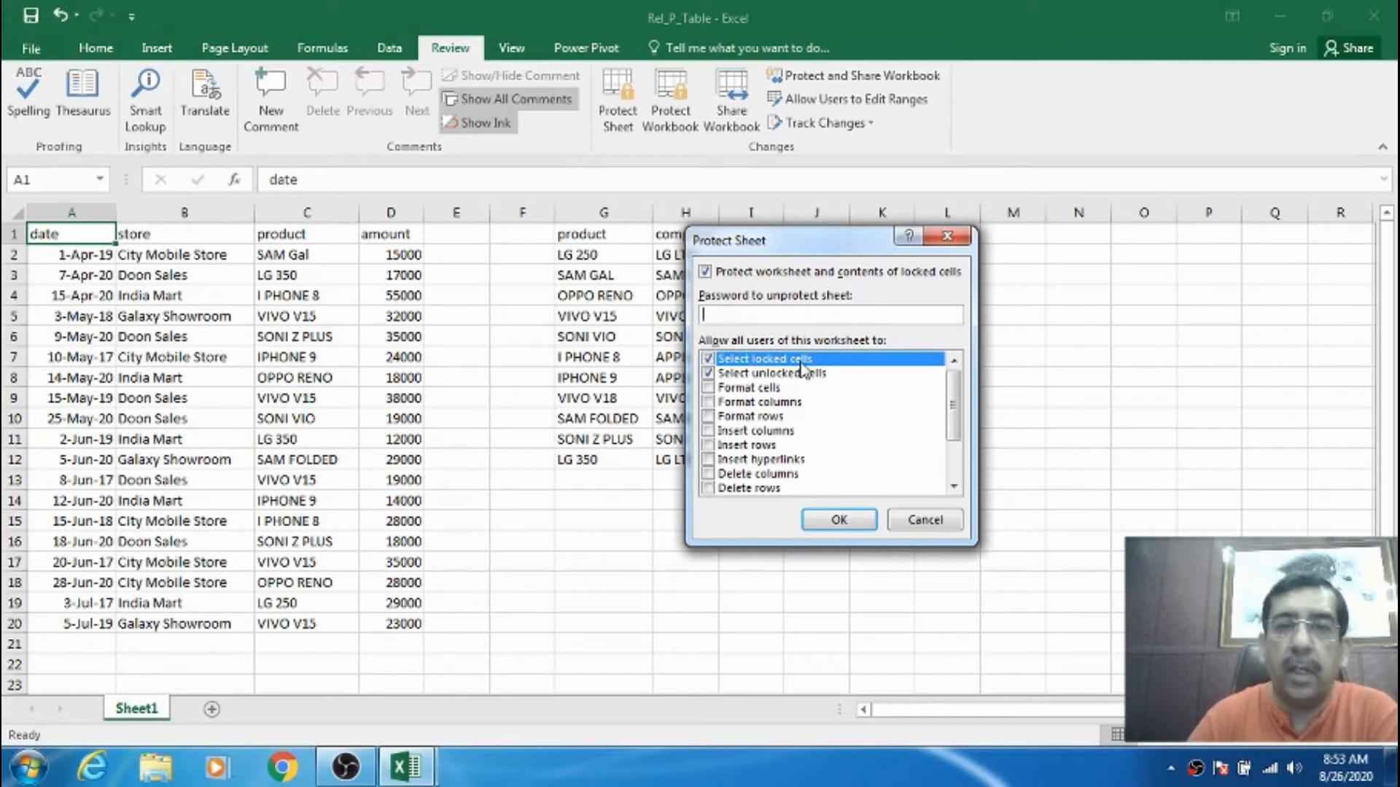
- Keep only the select locked/unlocked cells permissions, then set and confirm the sheet password
{"action": "left_click", "coordinate": [731, 375]}
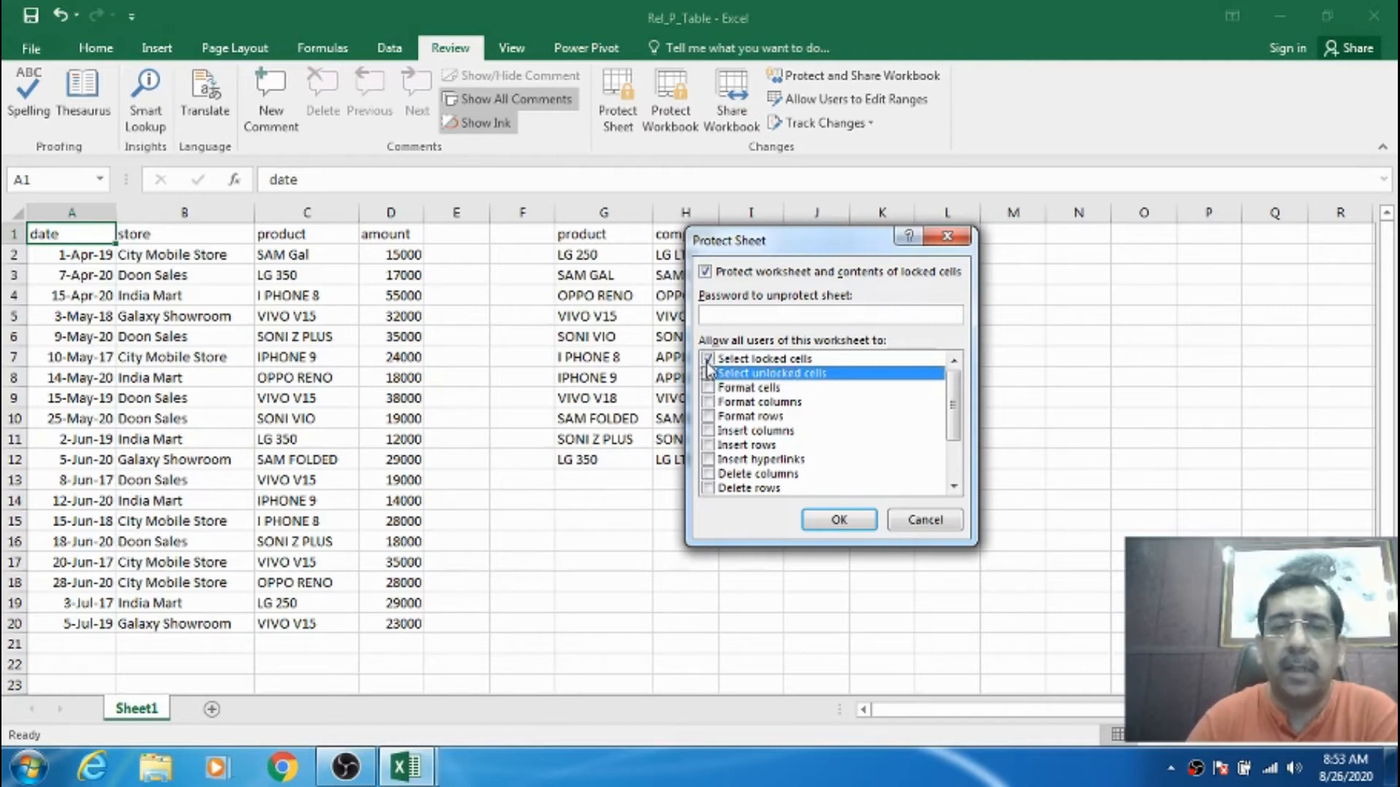
{"action": "left_click", "coordinate": [708, 360]}
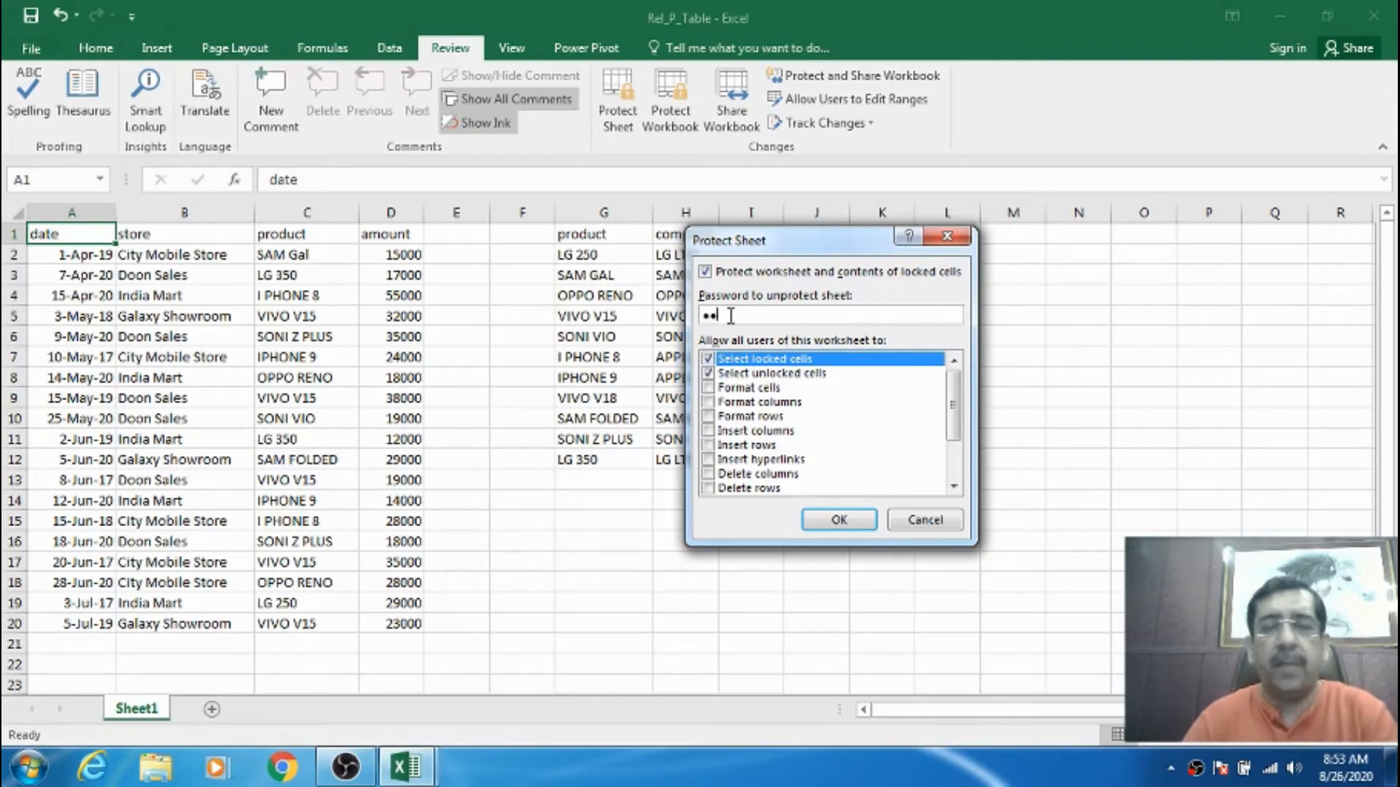
{"action": "left_click", "coordinate": [838, 519]}
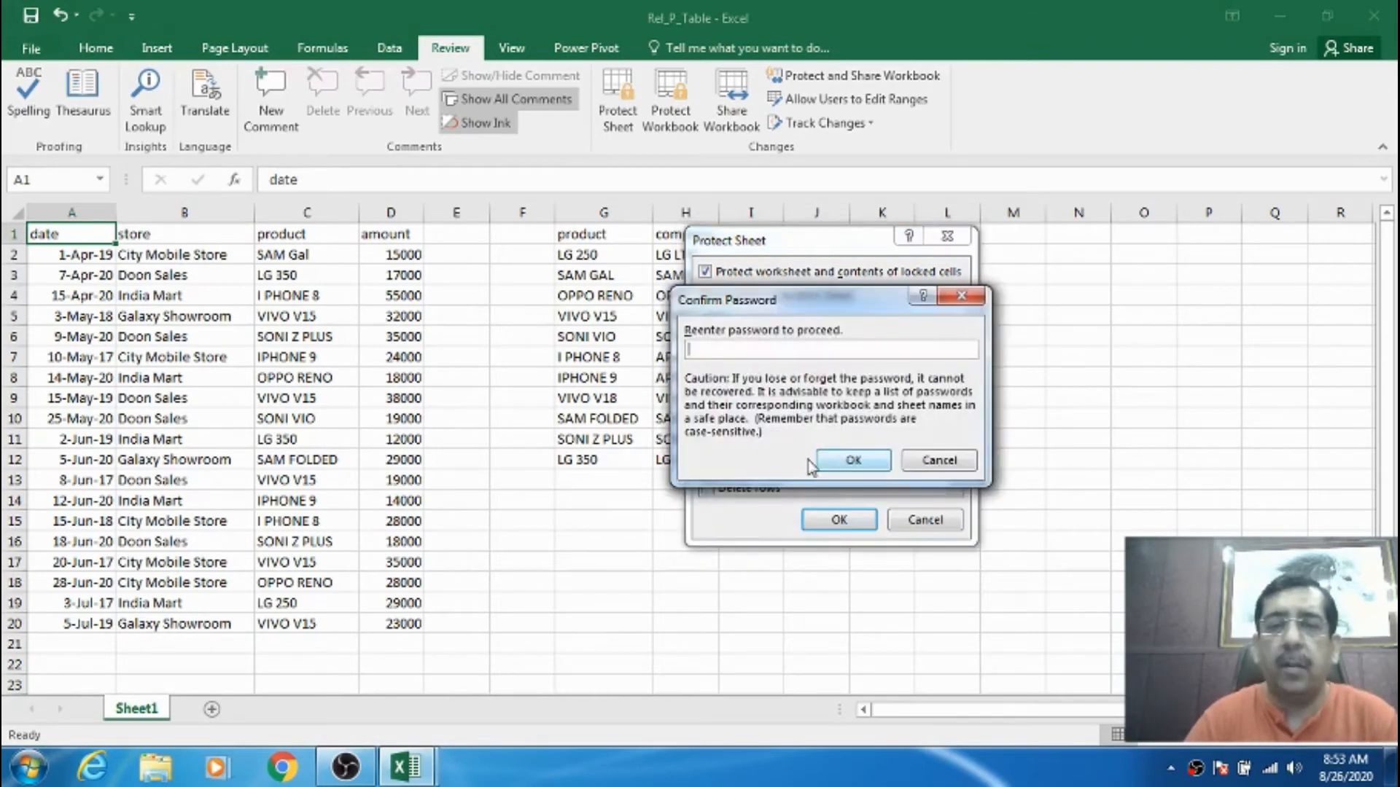
{"action": "type", "text": "123"}
{"action": "left_click", "coordinate": [845, 459]}
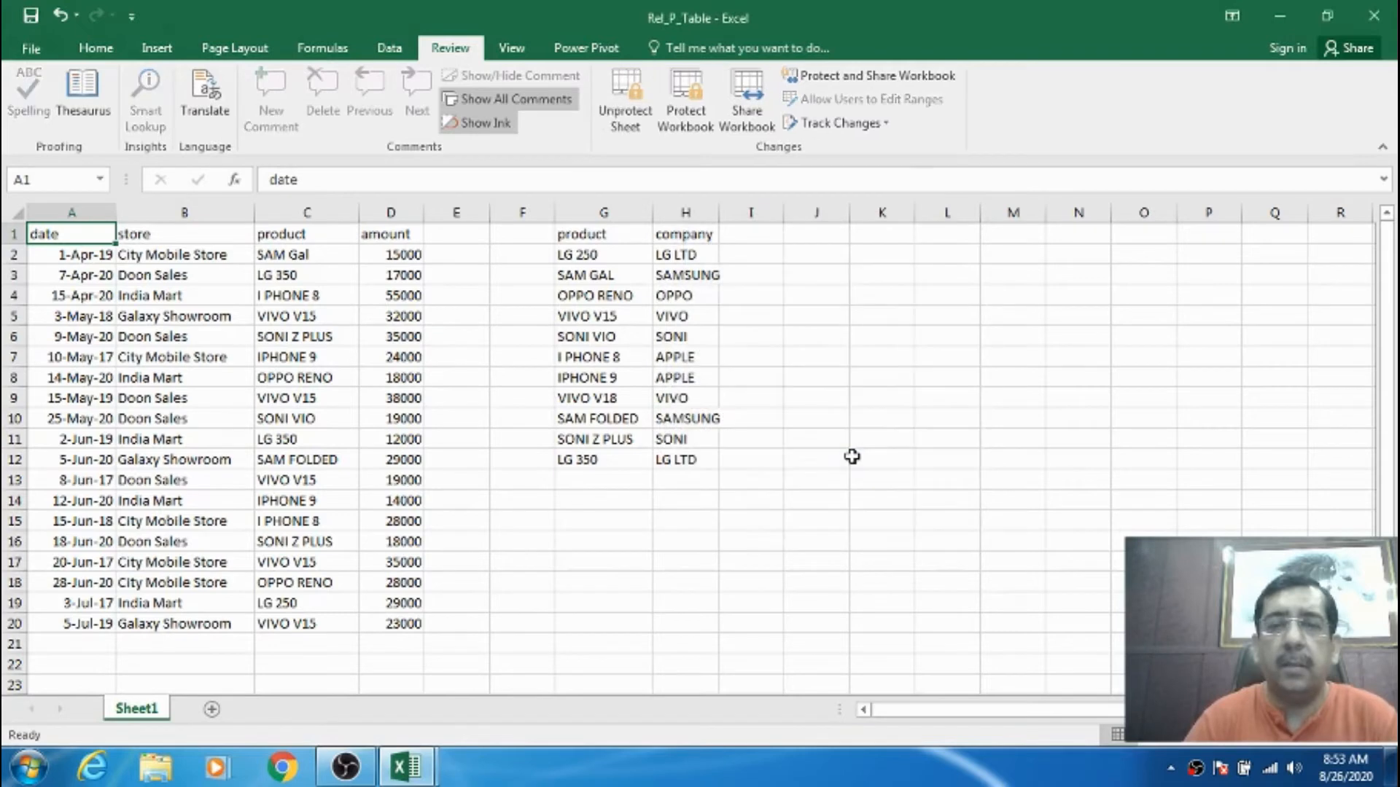
{"action": "left_click", "coordinate": [604, 357]}
{"action": "left_click", "coordinate": [110, 232]}
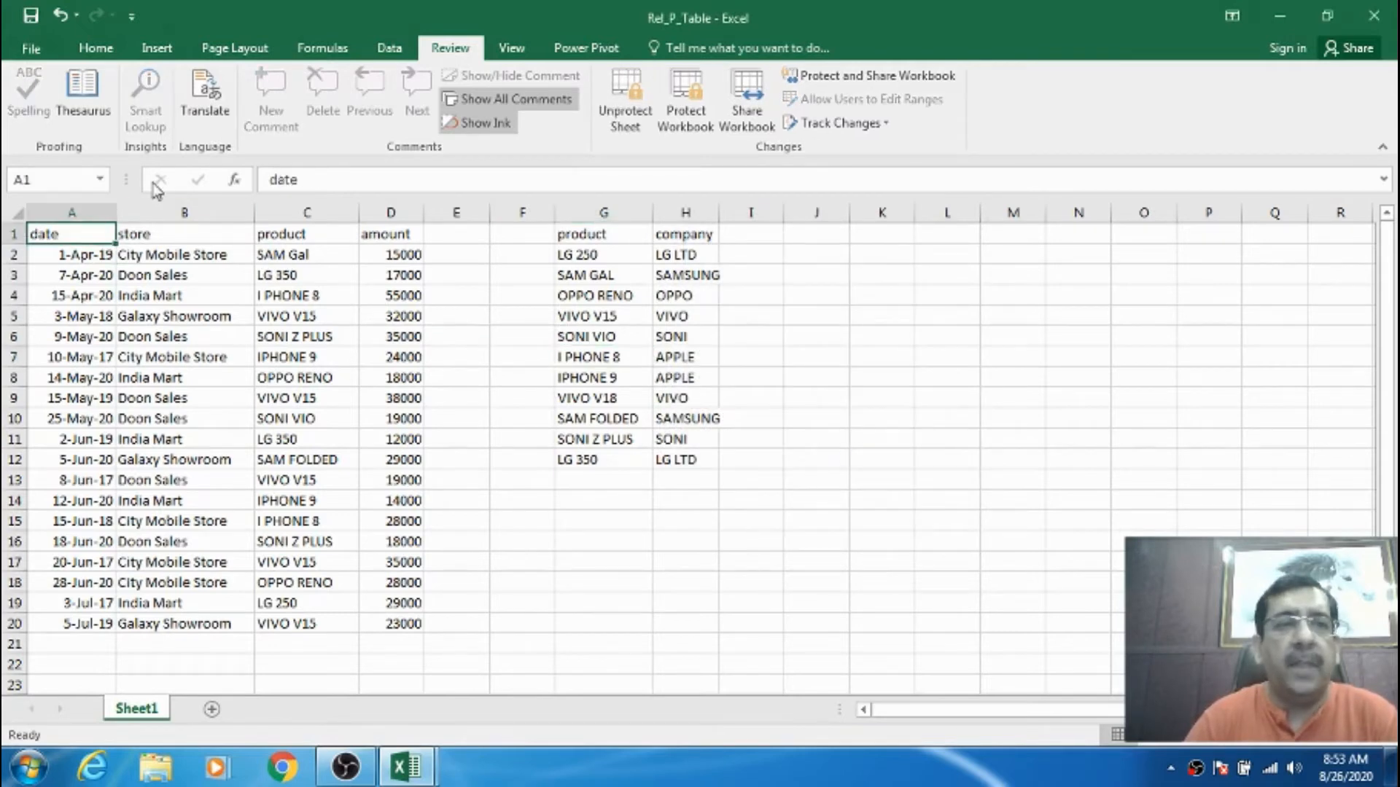
{"action": "left_click", "coordinate": [95, 48]}
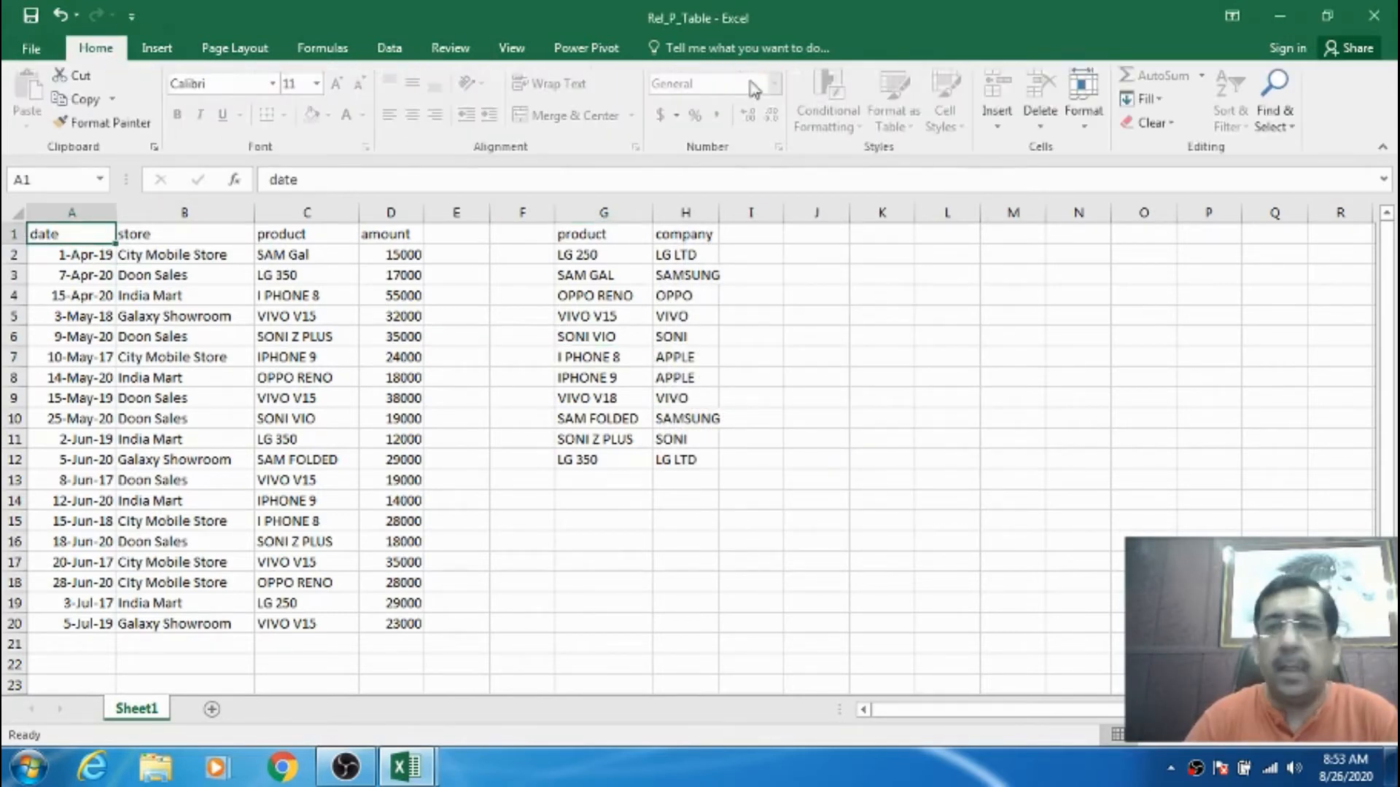
{"action": "left_click", "coordinate": [1084, 125]}
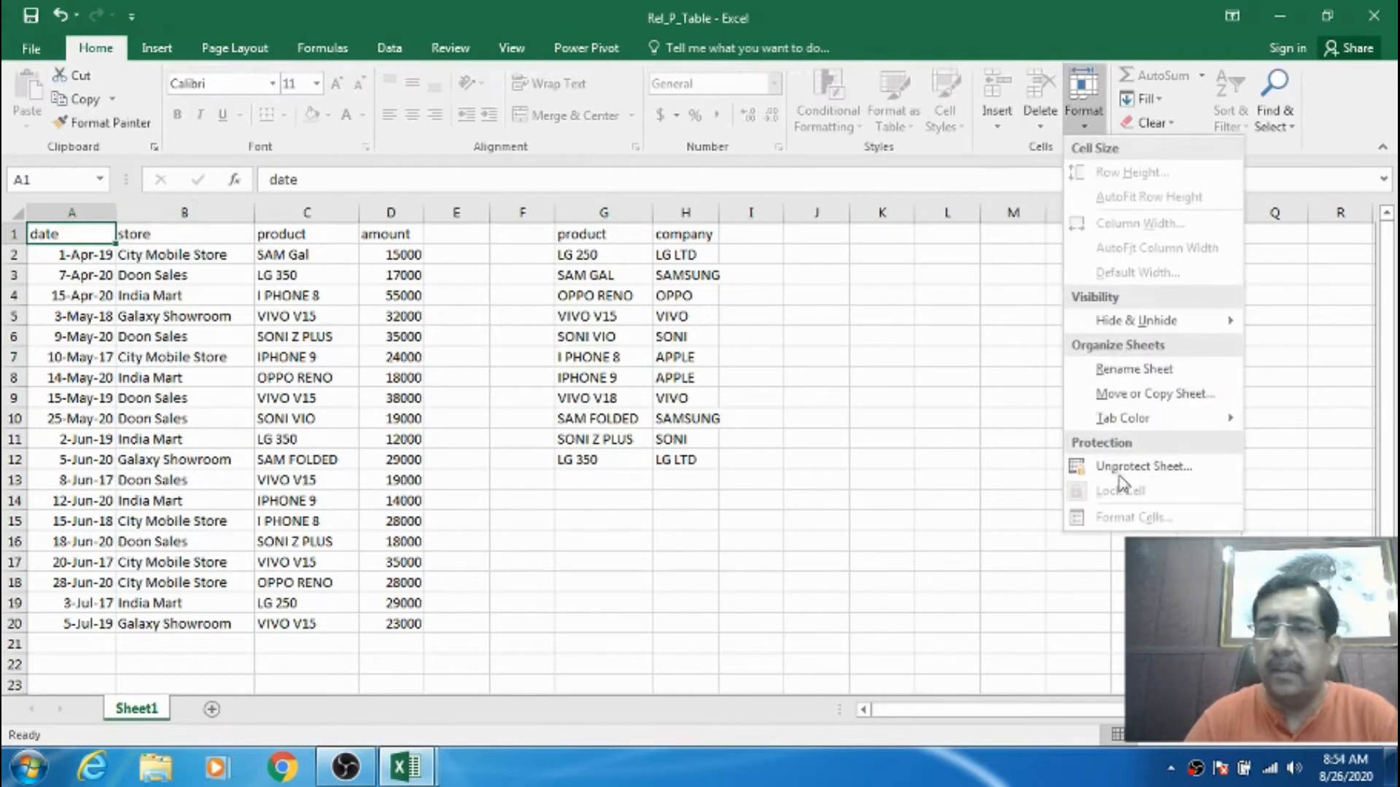
{"action": "left_click", "coordinate": [911, 437]}
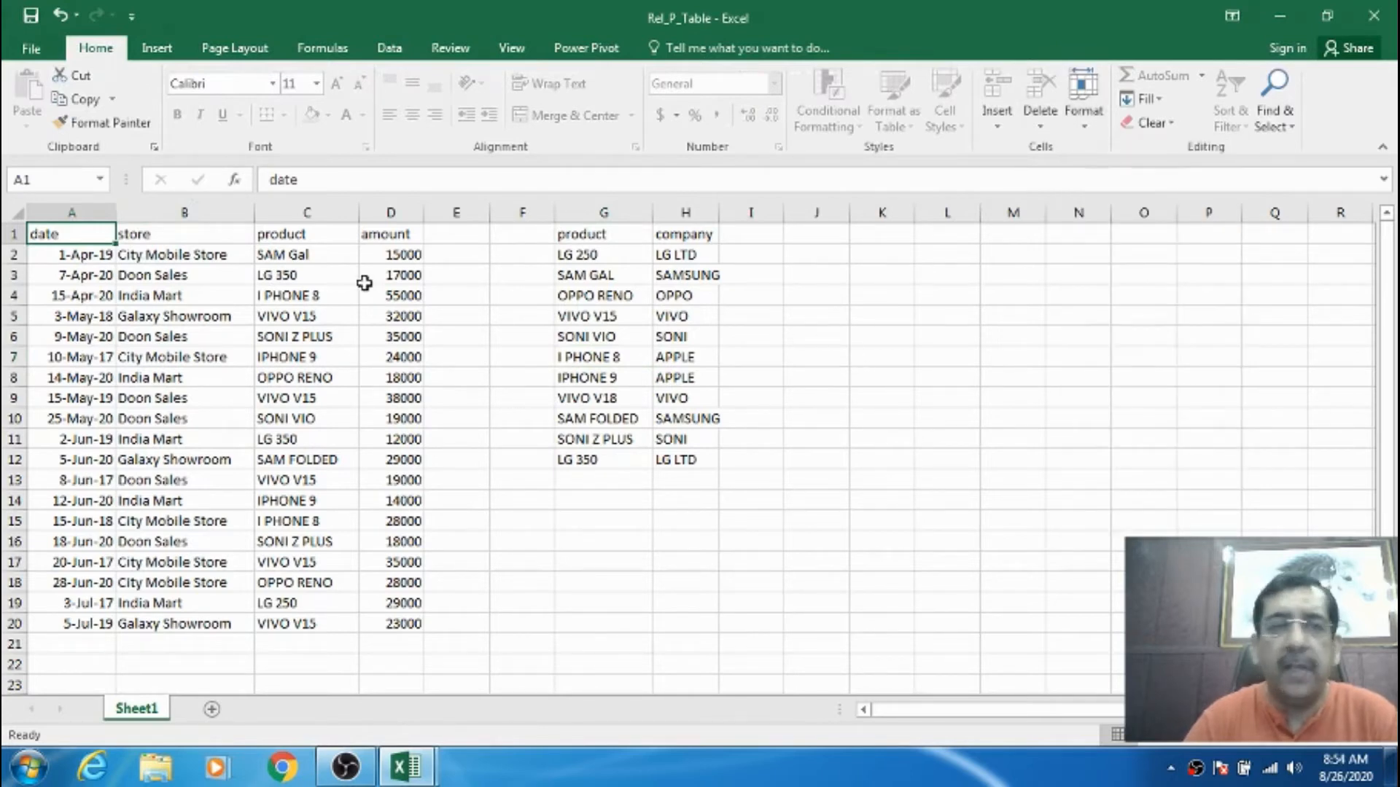
{"action": "left_click", "coordinate": [137, 232]}
{"action": "left_click", "coordinate": [96, 232]}
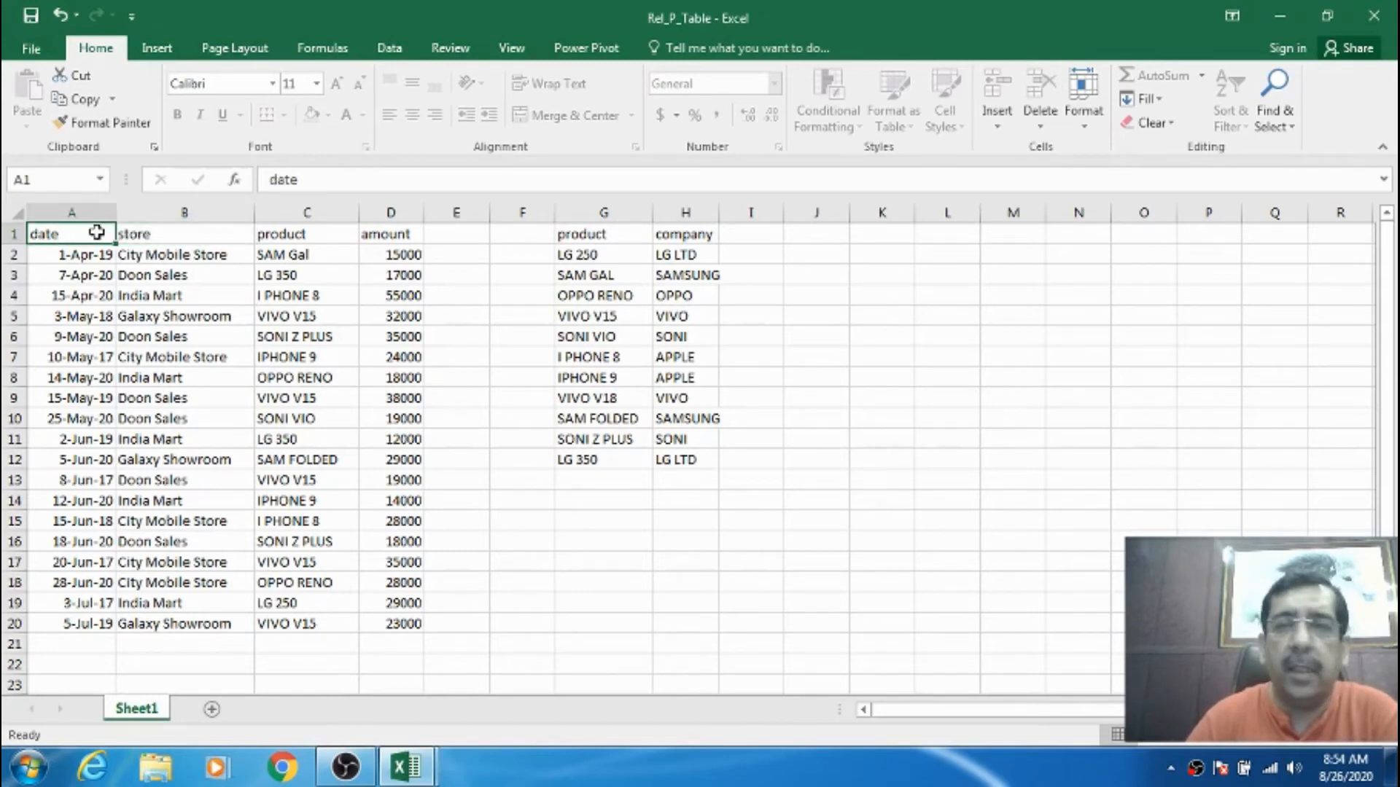
{"action": "left_click", "coordinate": [462, 47]}
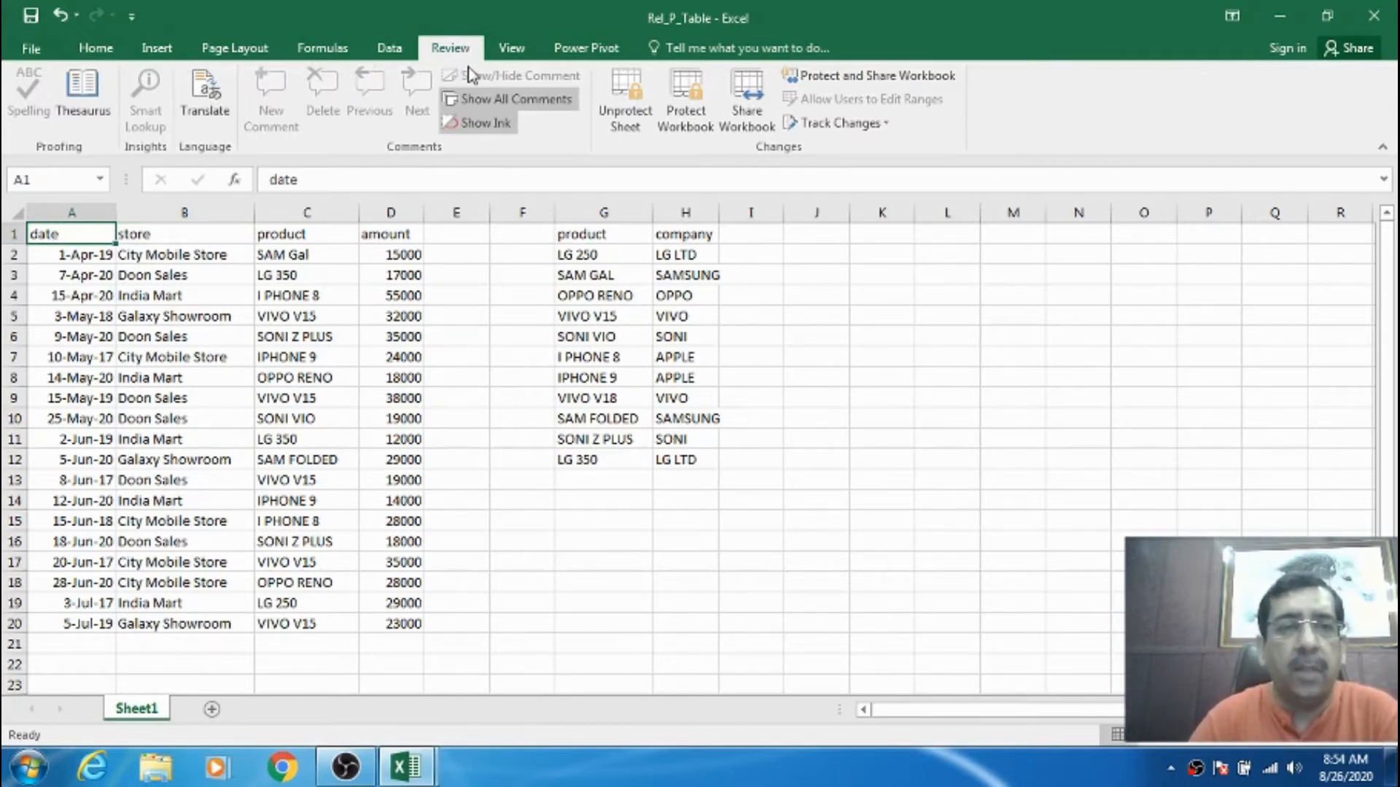
{"action": "left_click", "coordinate": [479, 355]}
{"action": "double_click", "coordinate": [523, 373]}
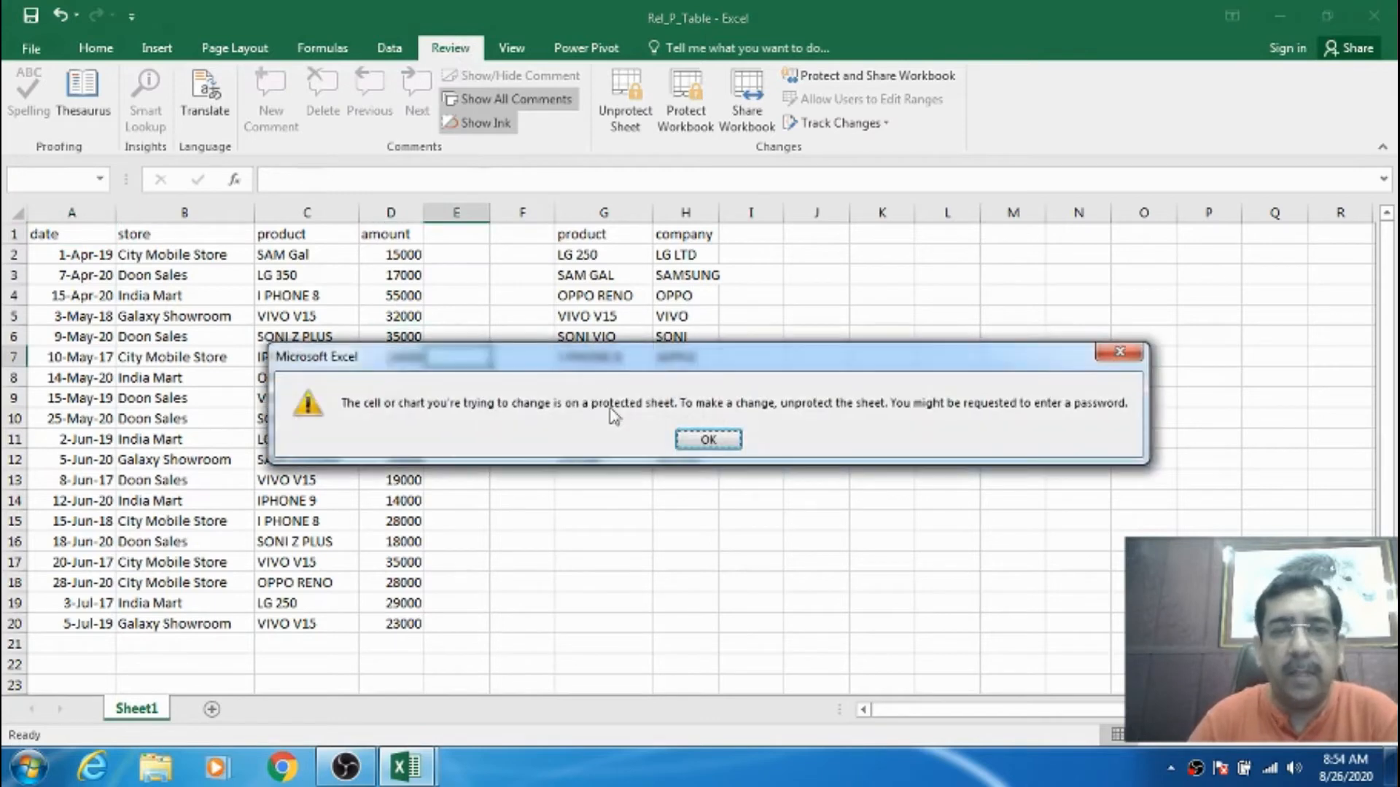
{"action": "left_click", "coordinate": [709, 438]}
{"action": "double_click", "coordinate": [987, 414]}
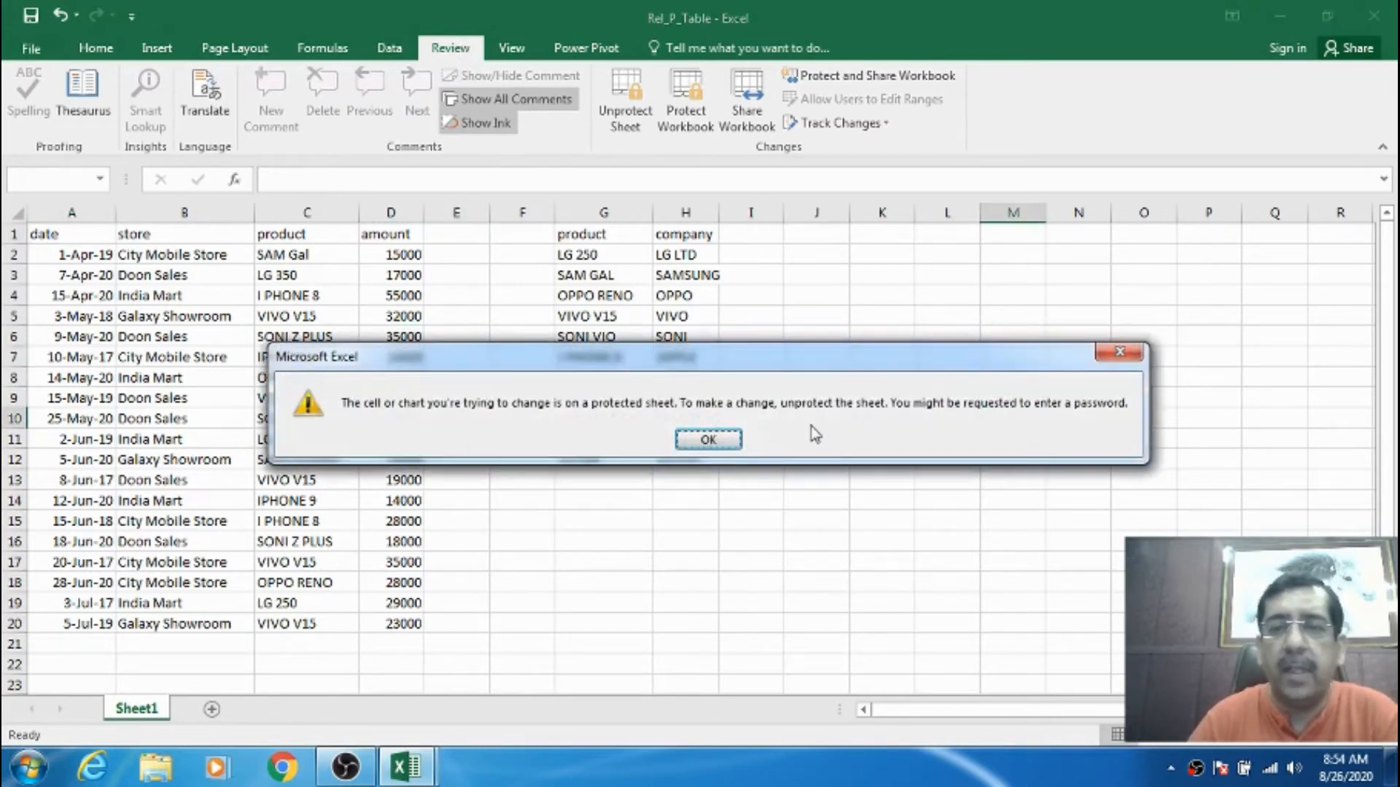
{"action": "left_click", "coordinate": [709, 439]}
{"action": "double_click", "coordinate": [825, 261]}
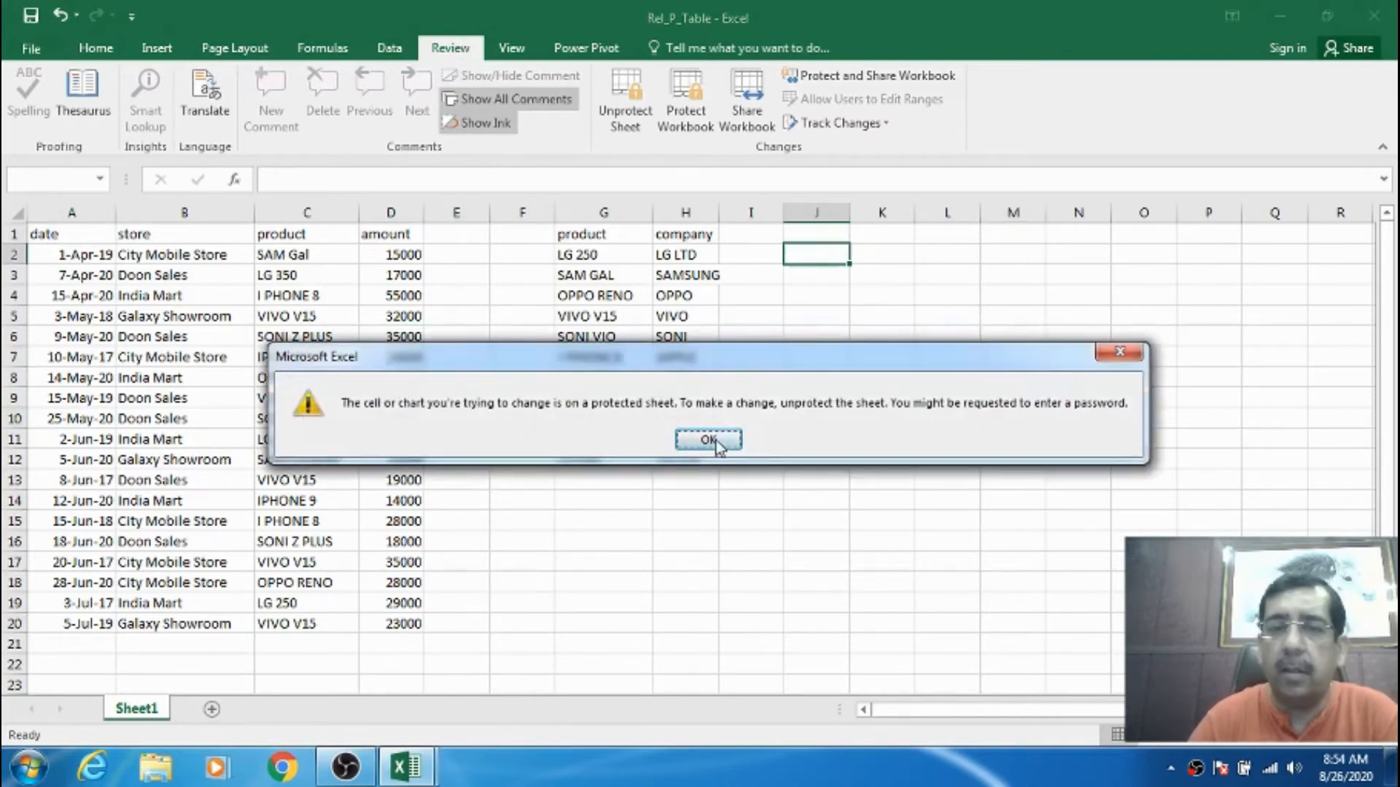
{"action": "left_click", "coordinate": [709, 440]}
{"action": "left_click", "coordinate": [86, 233]}
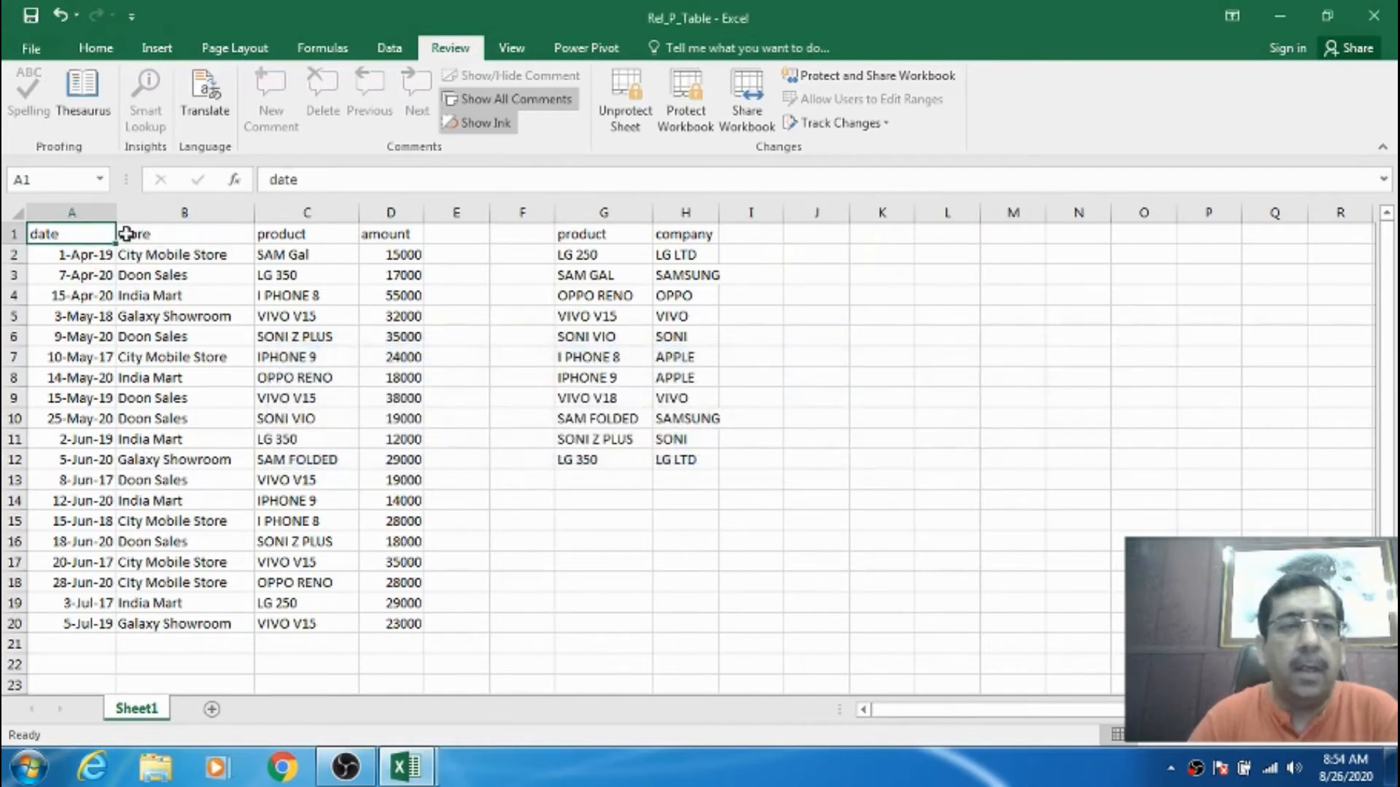
- Unprotect Sheet1 with its password, then test-type 565 in K7 and cancel the entry
{"action": "left_click", "coordinate": [624, 103]}
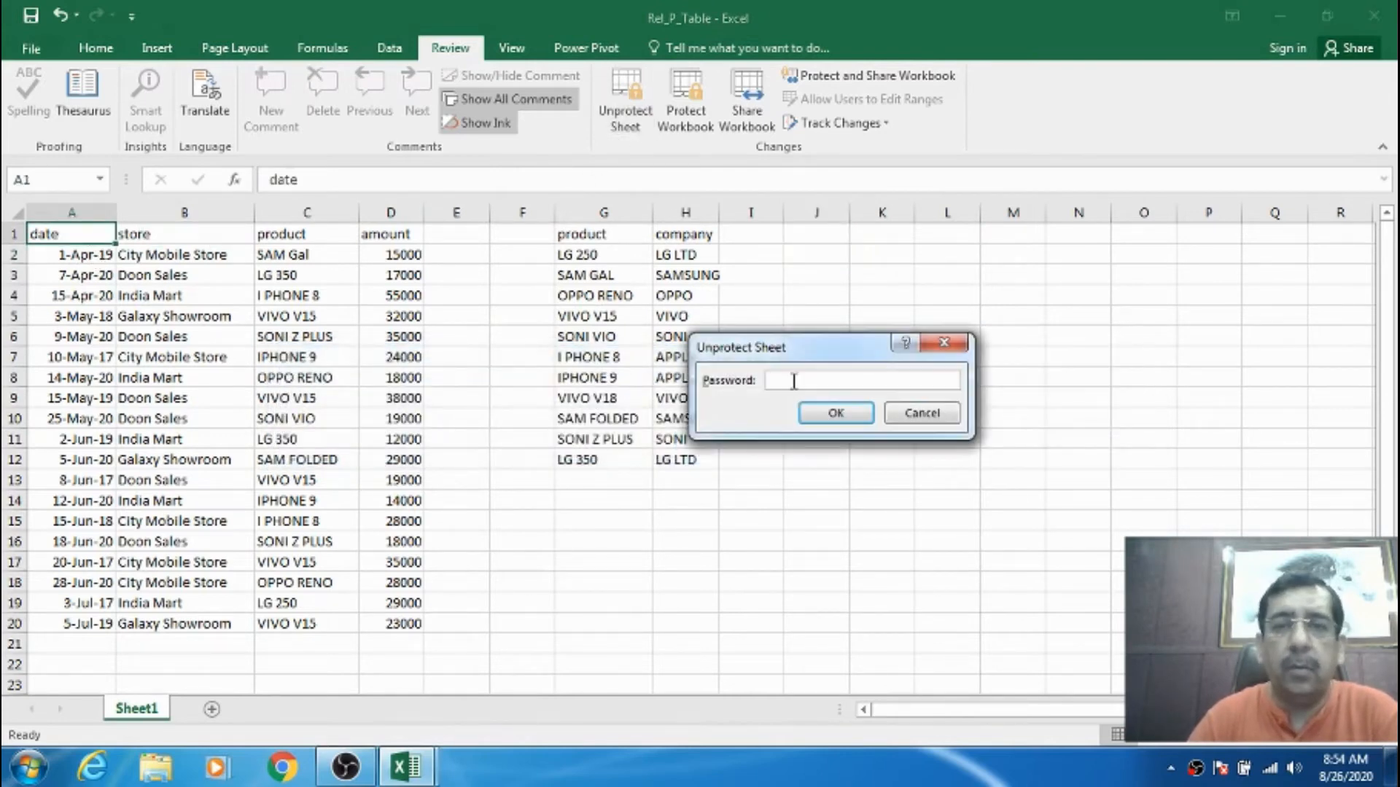
{"action": "left_click", "coordinate": [824, 413]}
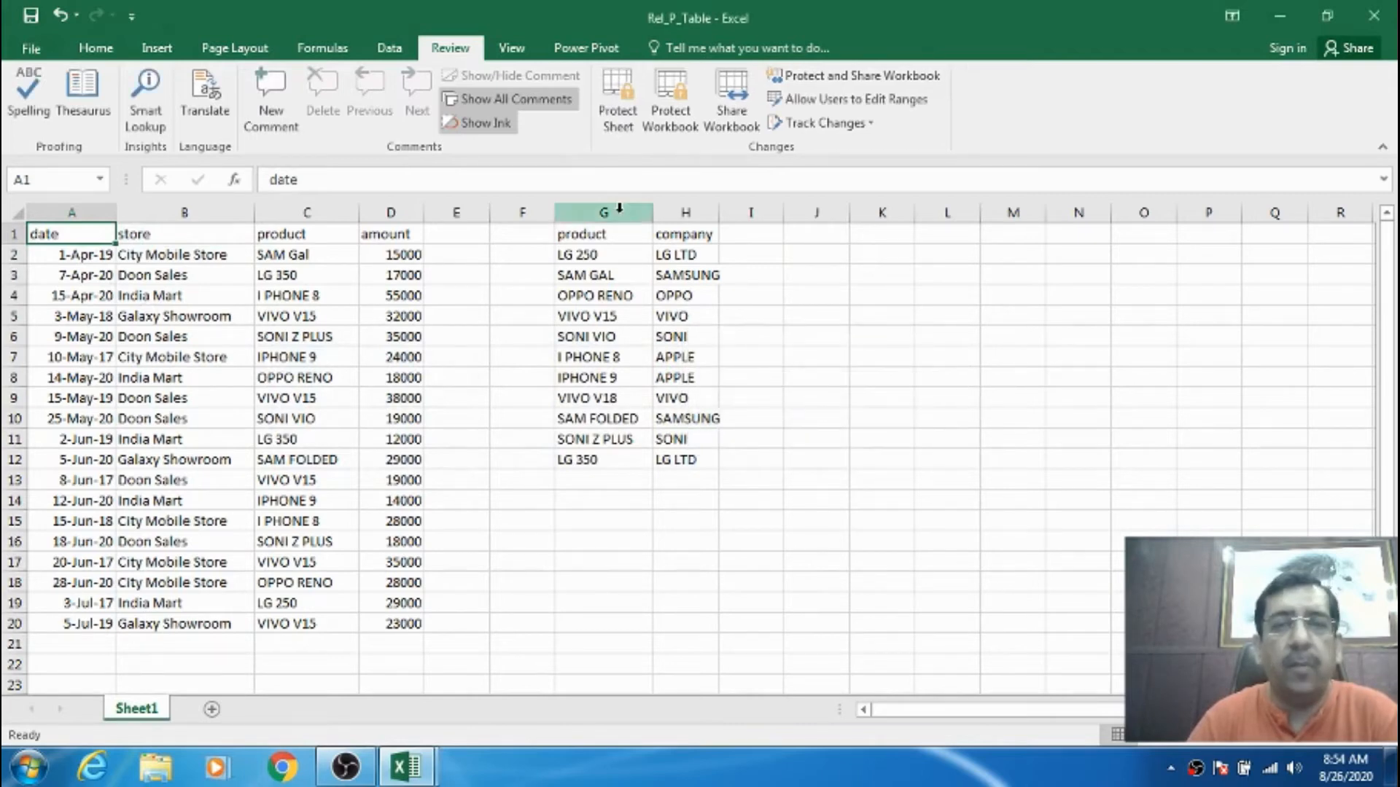
{"action": "left_click", "coordinate": [869, 352]}
{"action": "type", "text": "565"}
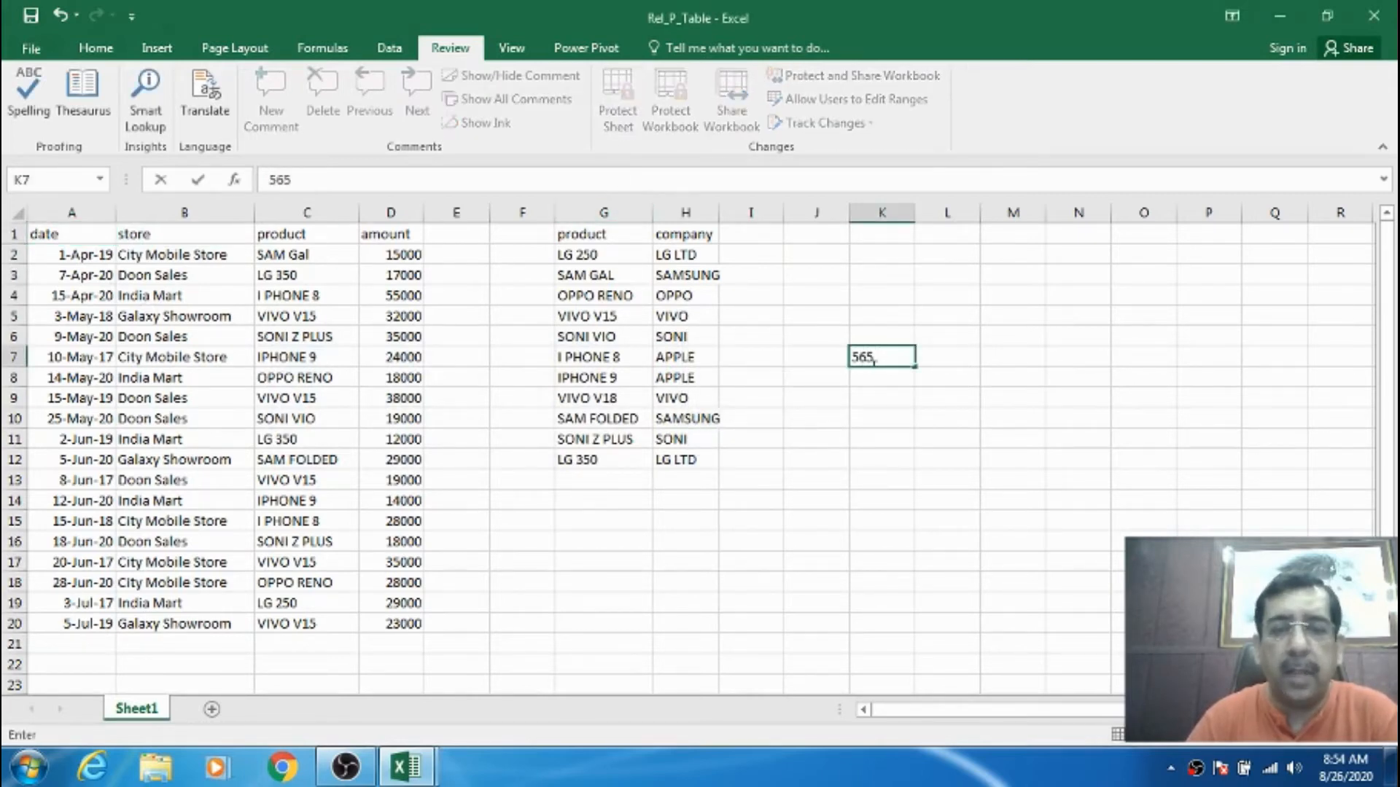
{"action": "key", "text": "BackSpace"}
{"action": "key", "text": "BackSpace"}
{"action": "key", "text": "BackSpace"}
{"action": "left_click", "coordinate": [826, 413]}
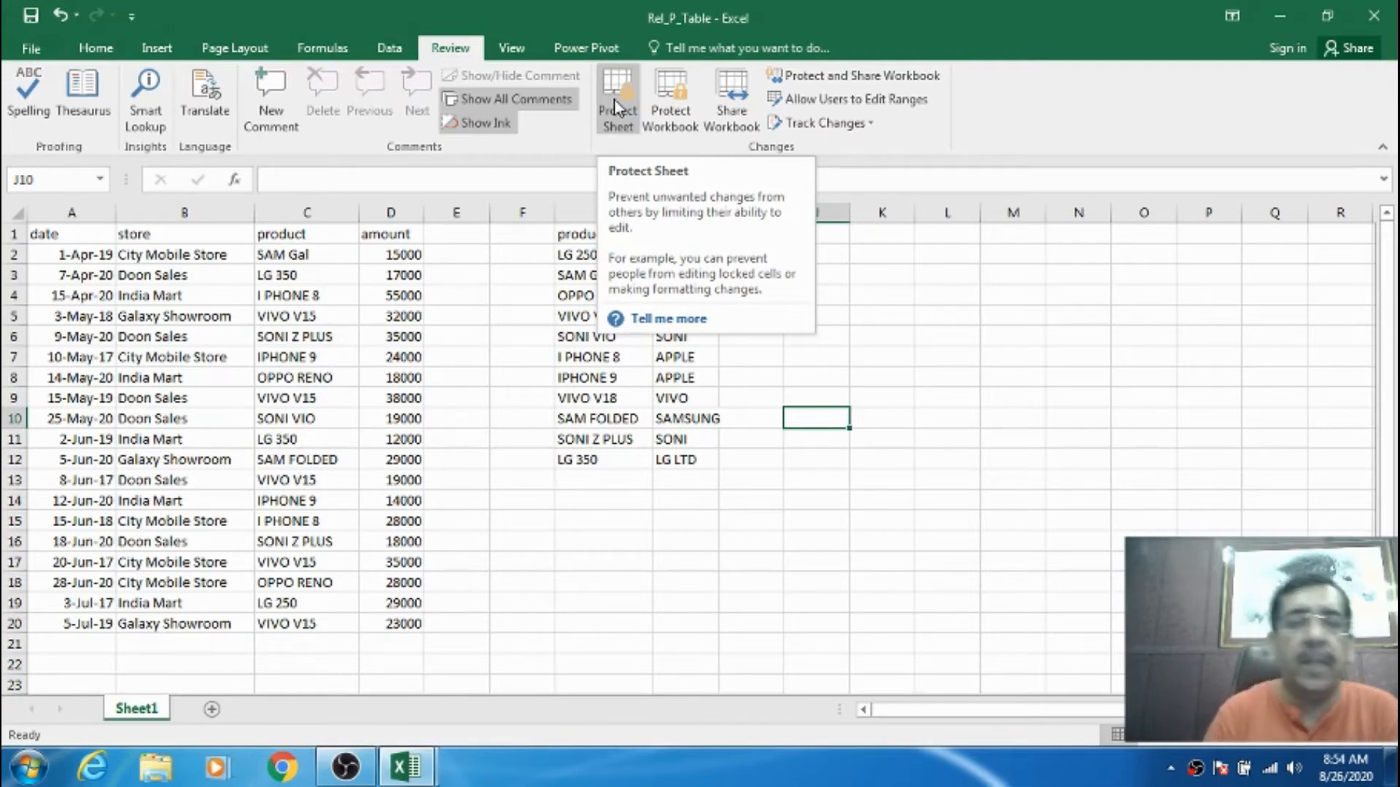
- Select cells G6, A1, G4 and range A1:G3 in the sales table, then return to A1
{"action": "left_click", "coordinate": [642, 337]}
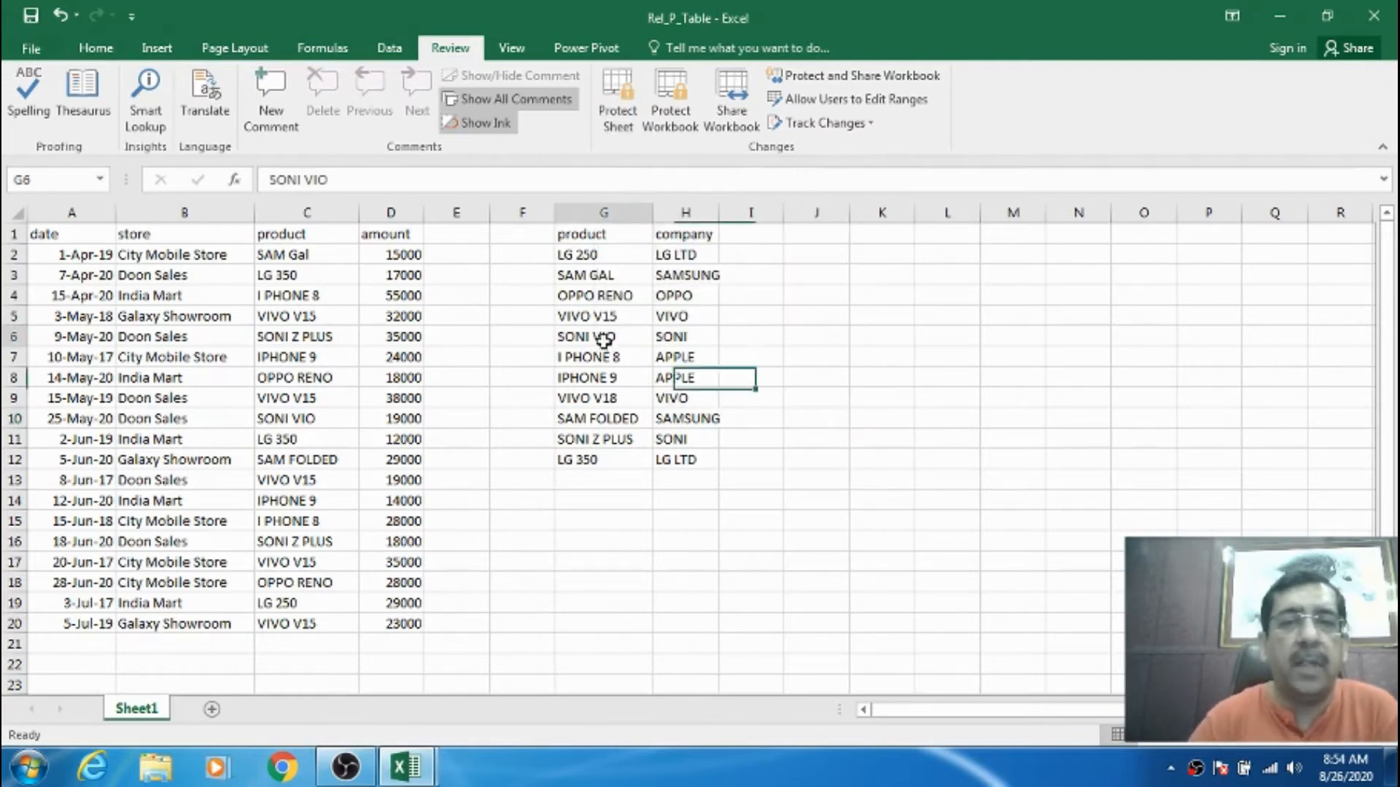
{"action": "left_click", "coordinate": [96, 237]}
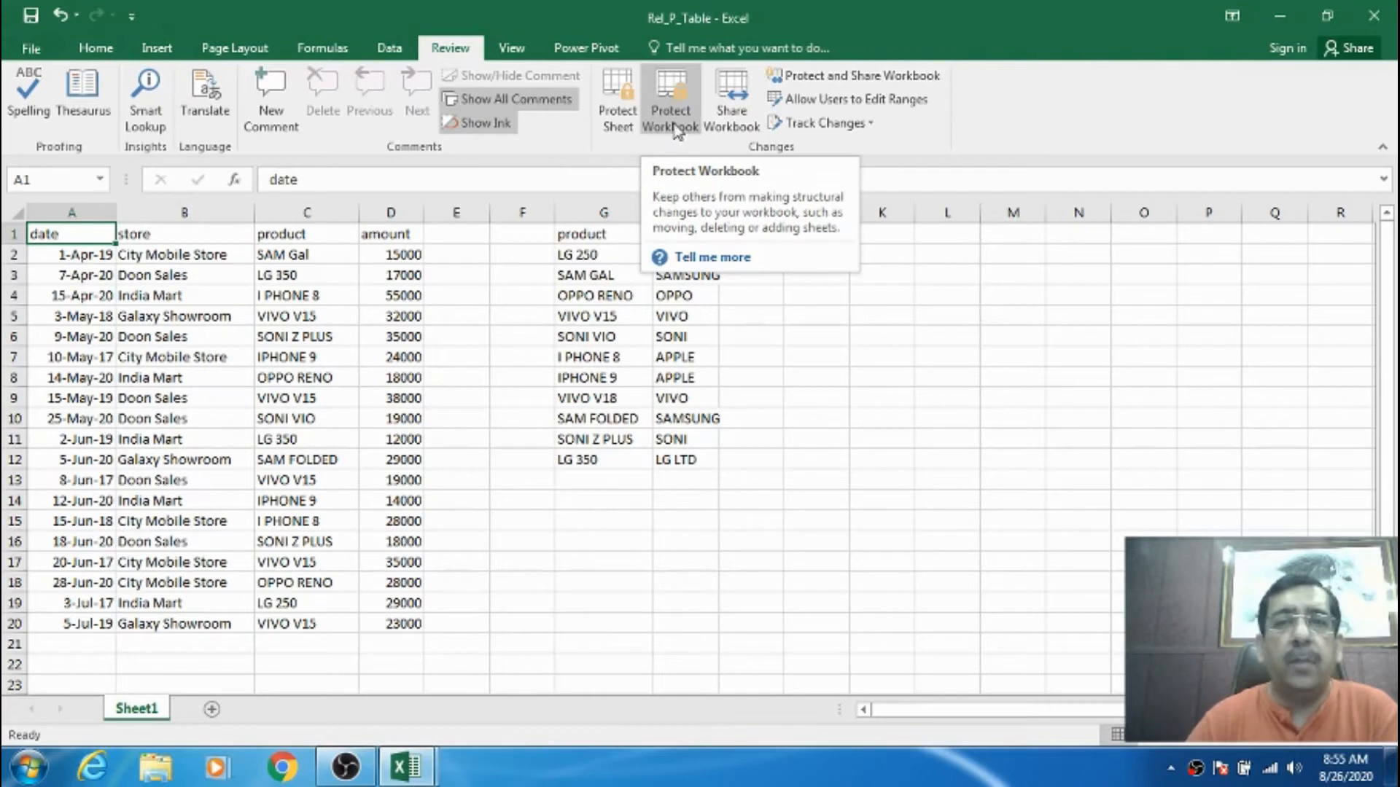
{"action": "left_click", "coordinate": [619, 297]}
{"action": "left_click_drag", "start_coordinate": [106, 233], "coordinate": [622, 273]}
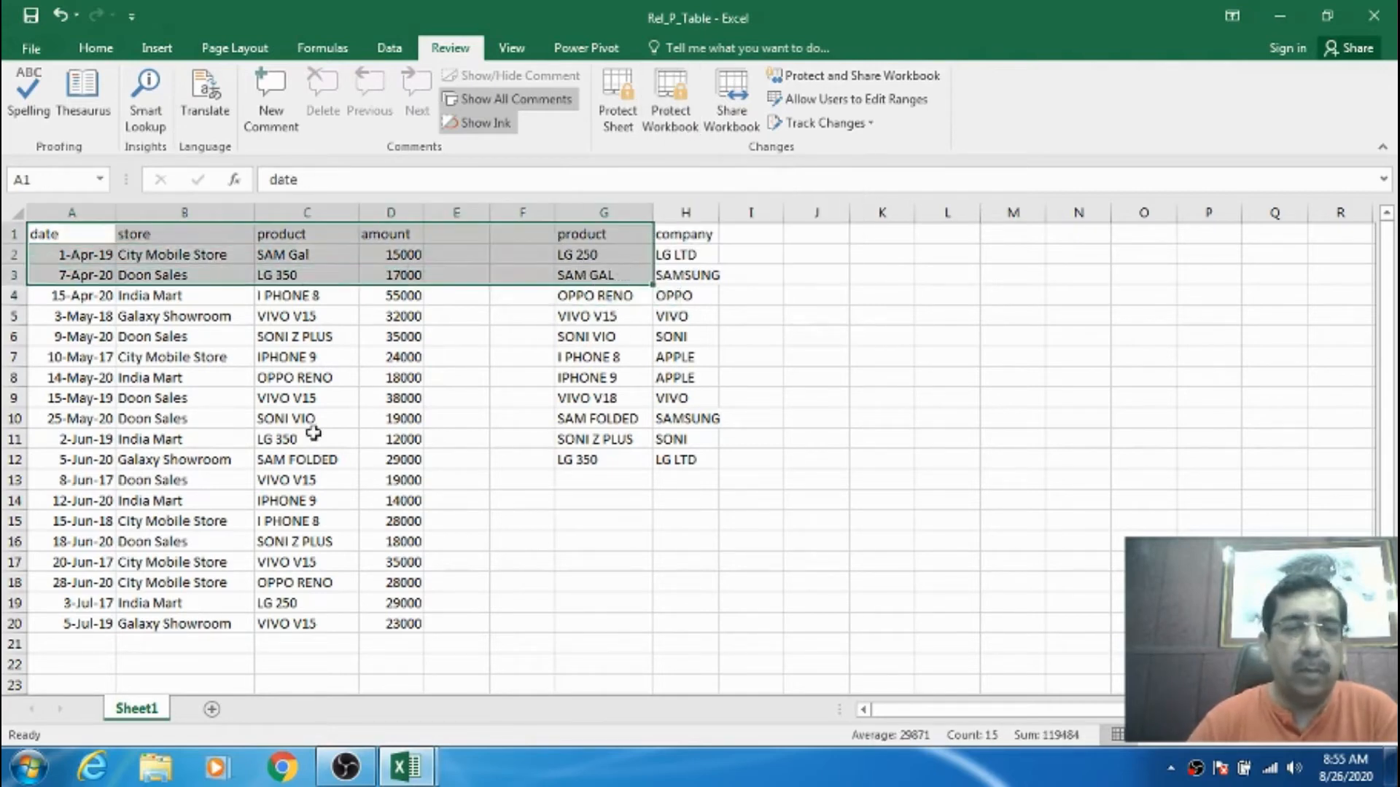
{"action": "left_click", "coordinate": [376, 330]}
{"action": "key", "text": "ctrl+Home"}
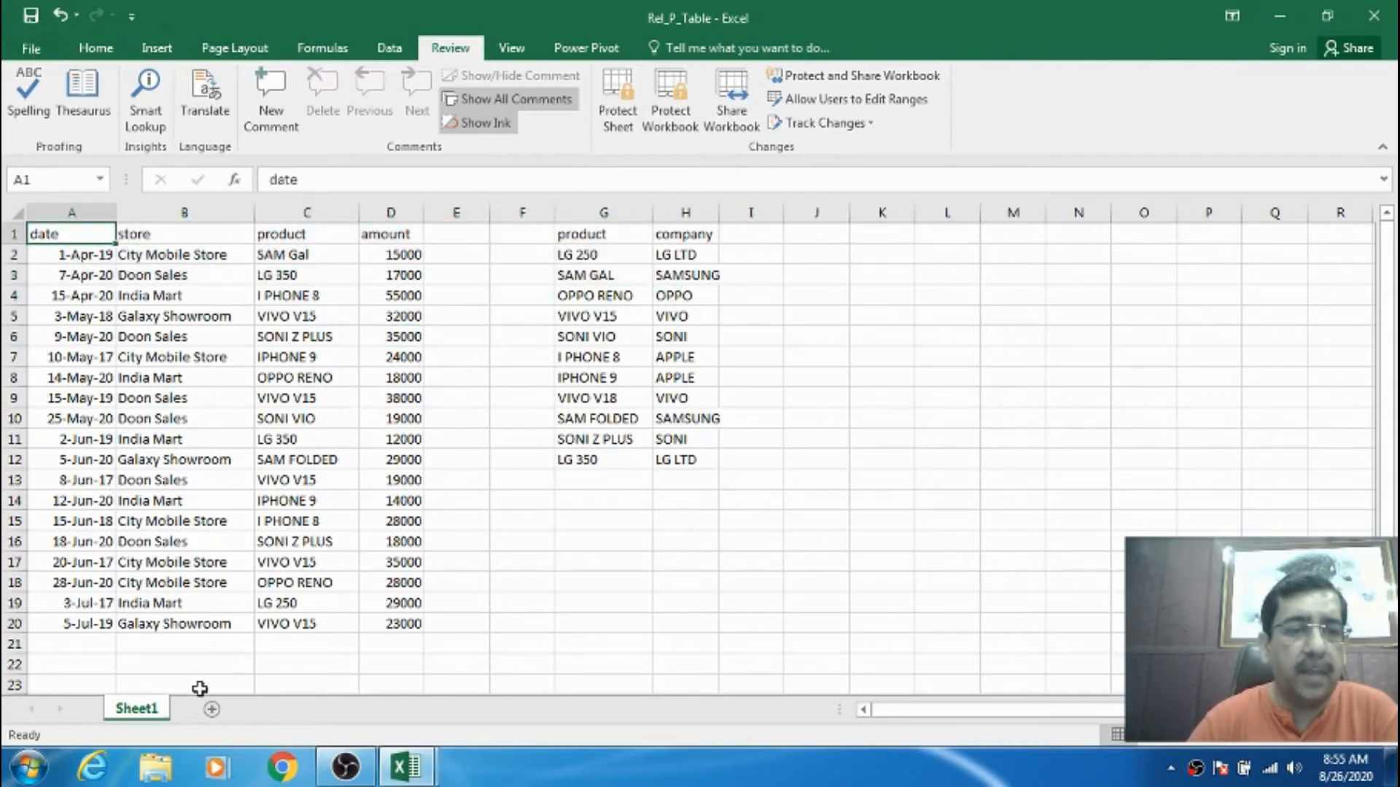
- Add blank sheets Sheet2 and Sheet3, view each, and go back to Sheet1
{"action": "left_click", "coordinate": [212, 708]}
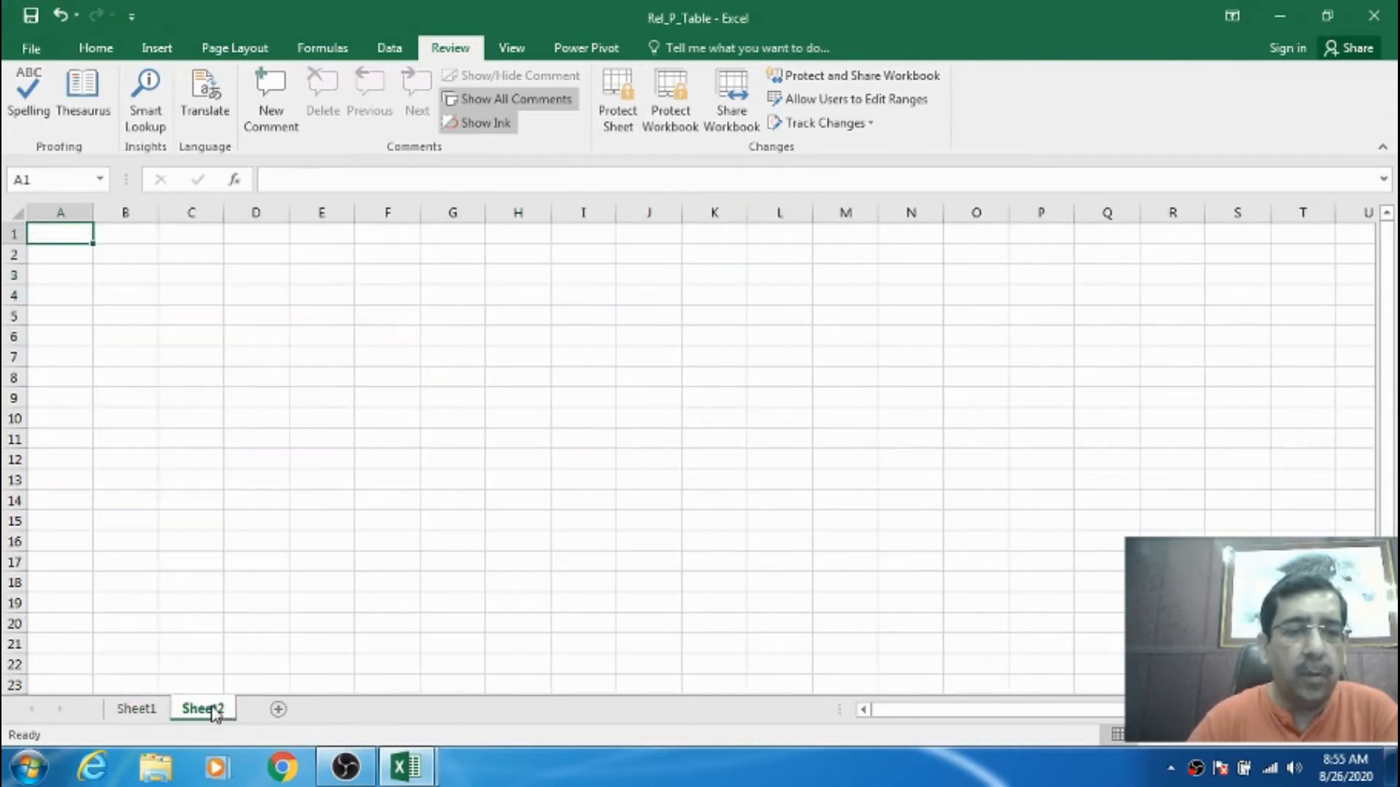
{"action": "left_click", "coordinate": [278, 709]}
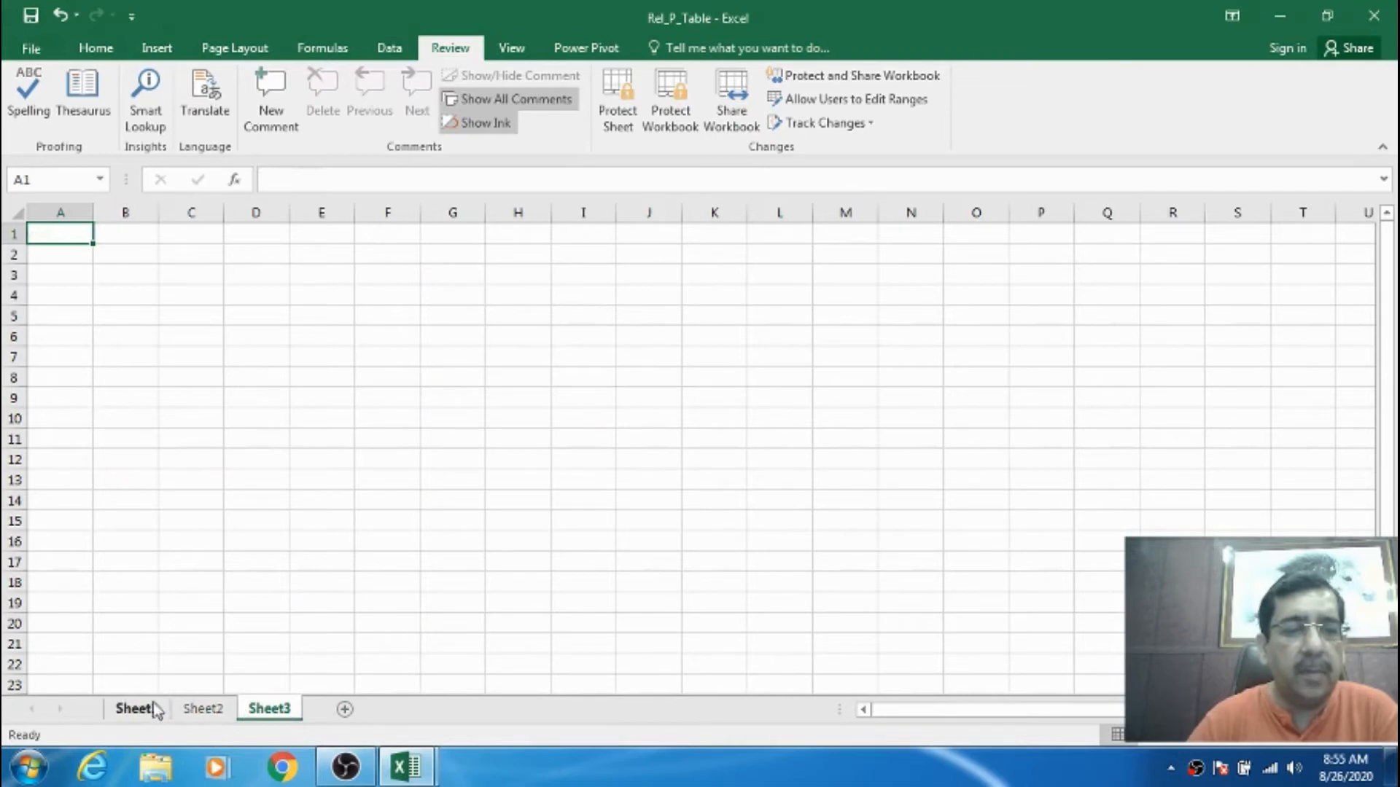
{"action": "left_click", "coordinate": [146, 711]}
{"action": "left_click", "coordinate": [198, 711]}
{"action": "left_click", "coordinate": [267, 711]}
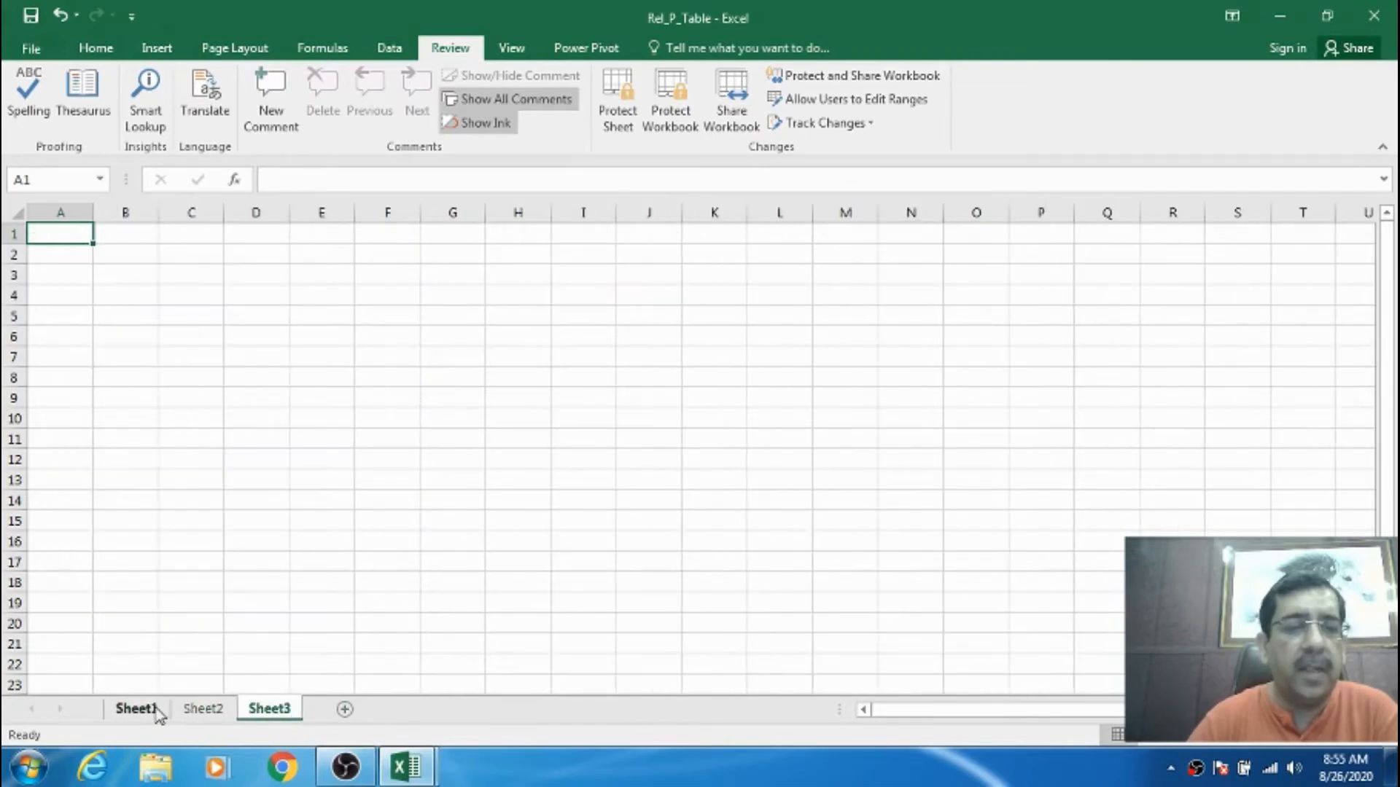
{"action": "left_click", "coordinate": [149, 711]}
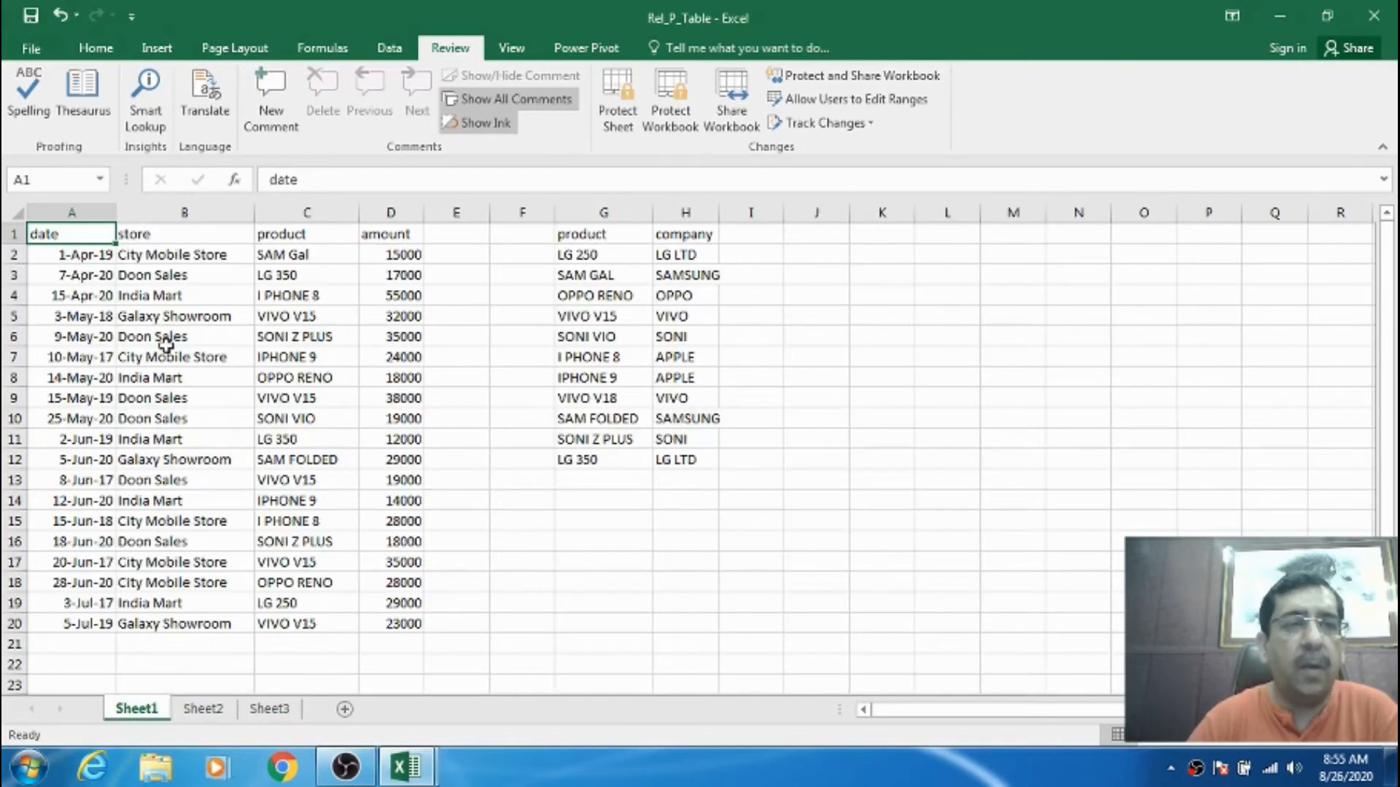
- Protect the workbook structure with a password, entered and then re-entered to confirm
{"action": "left_click", "coordinate": [687, 126]}
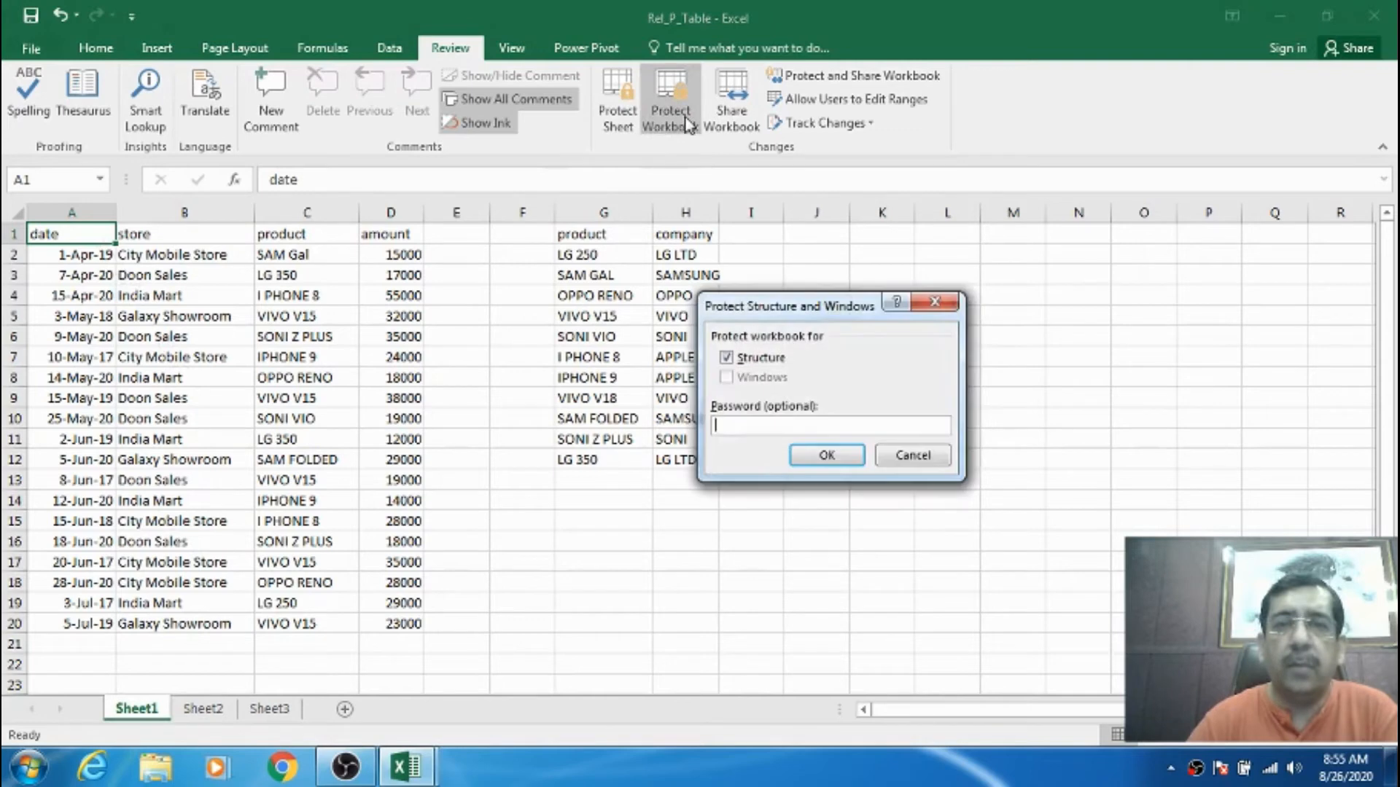
{"action": "left_click", "coordinate": [734, 427]}
{"action": "type", "text": "123"}
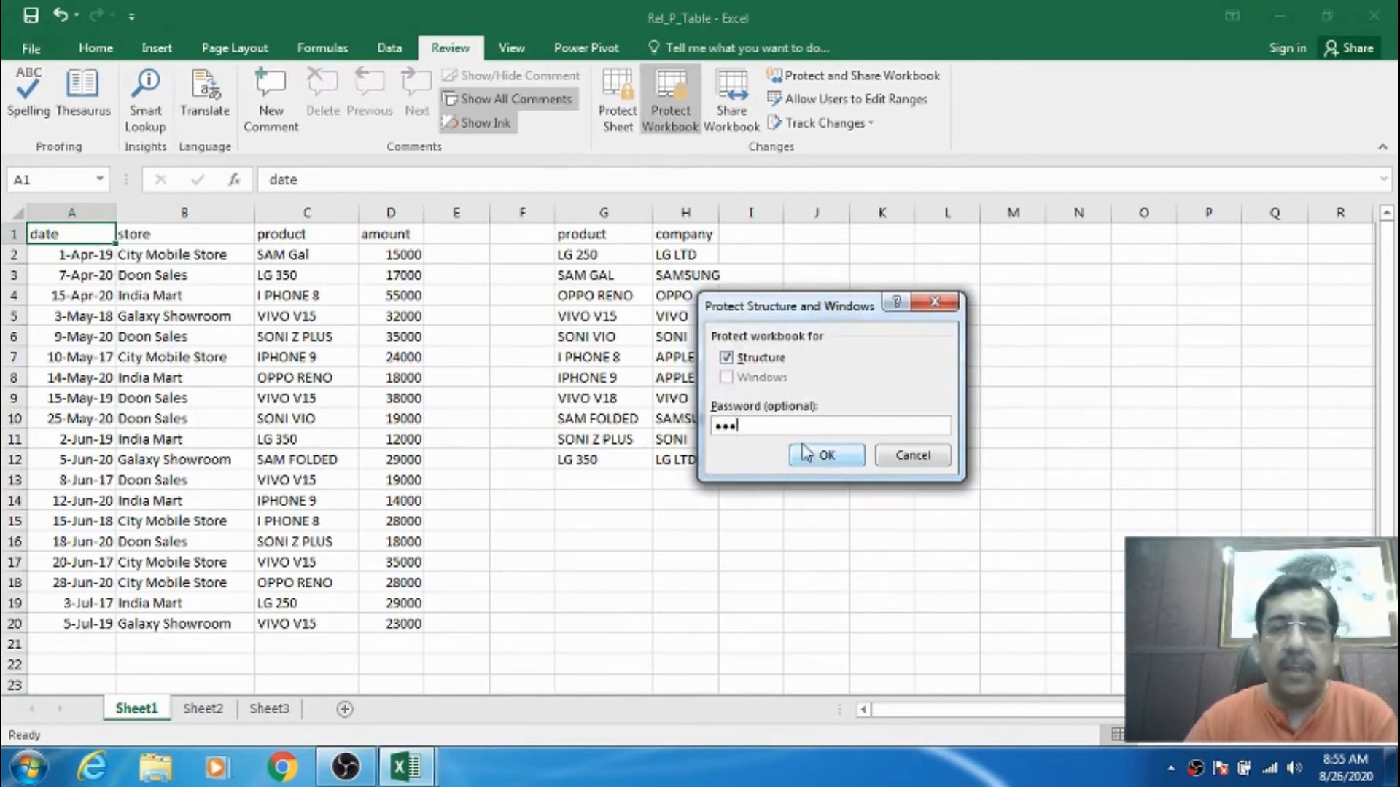
{"action": "left_click", "coordinate": [826, 458]}
{"action": "type", "text": "123"}
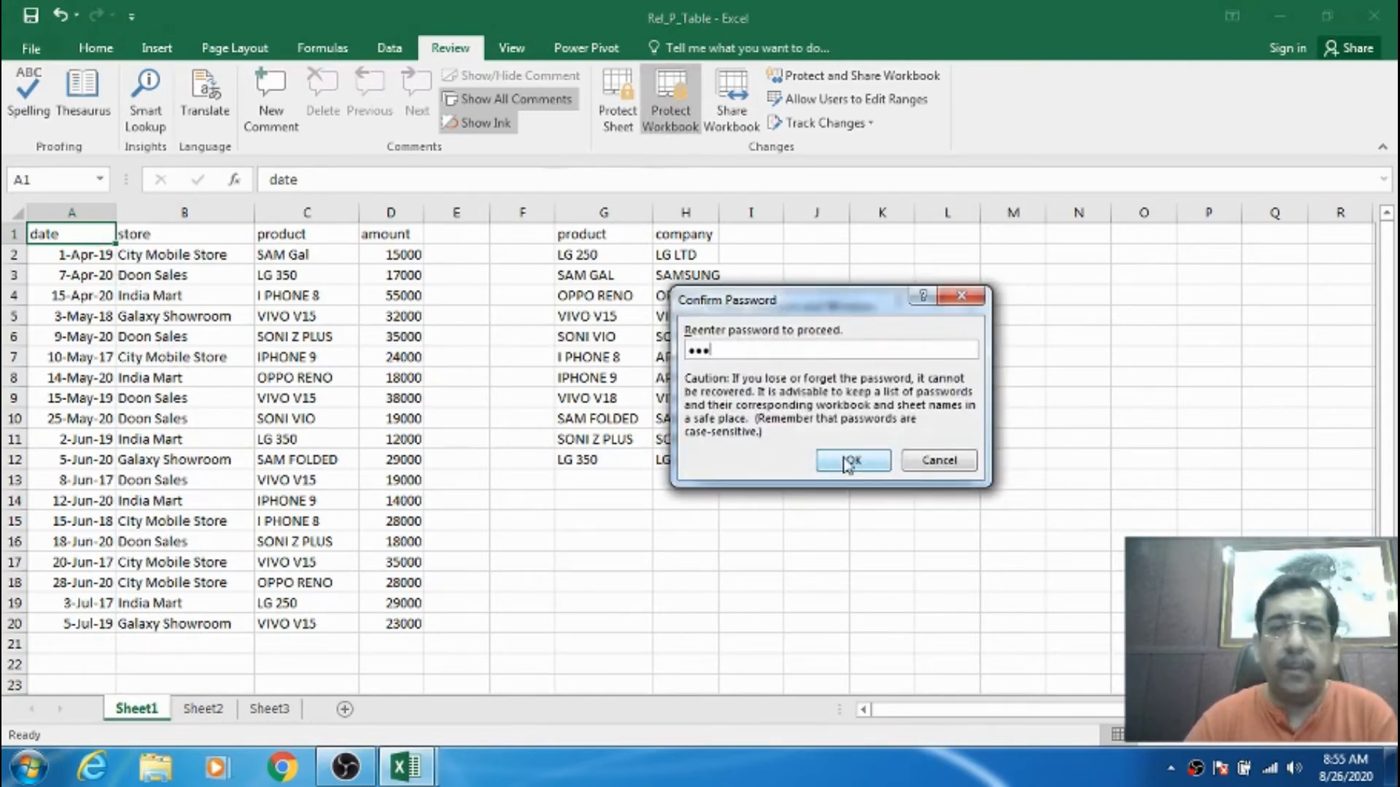
{"action": "left_click", "coordinate": [847, 458]}
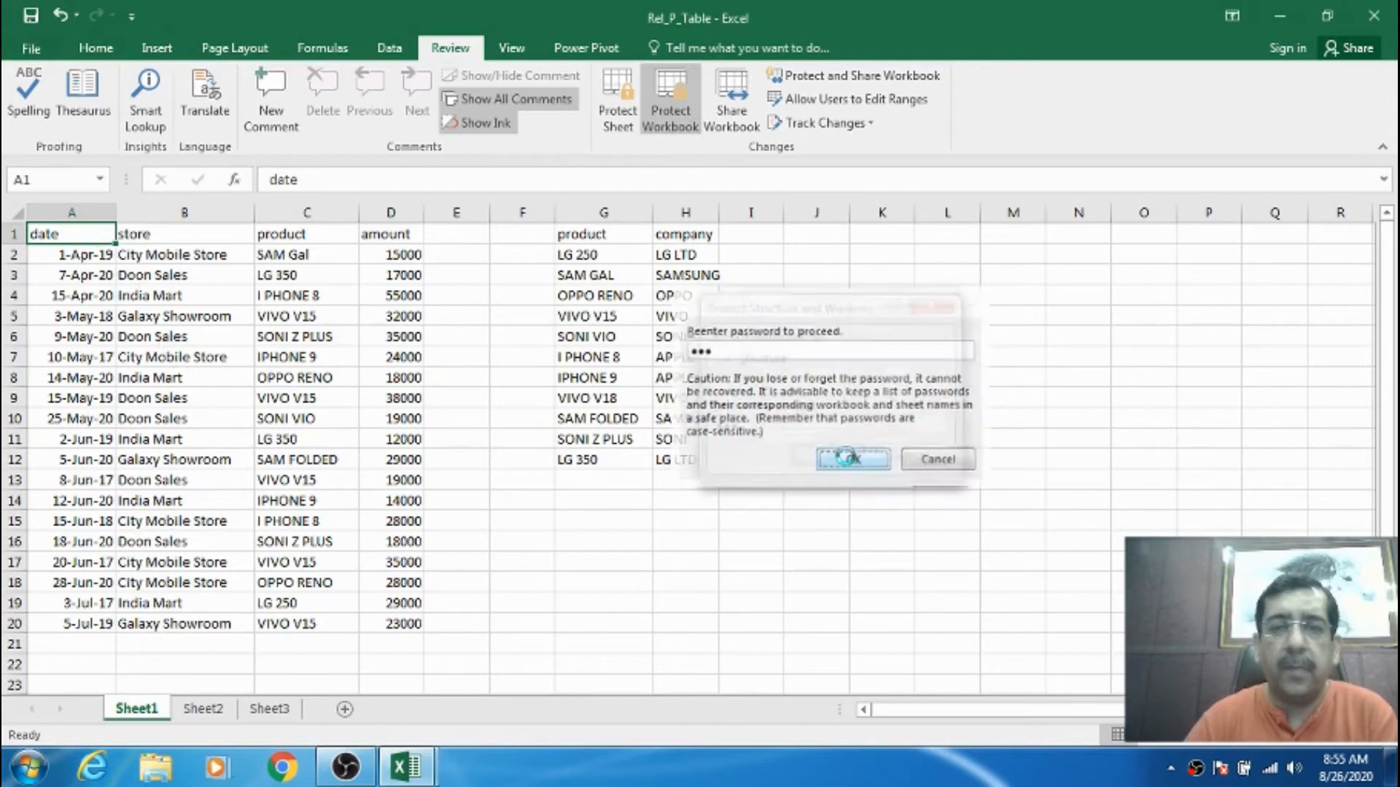
{"action": "left_click", "coordinate": [185, 236]}
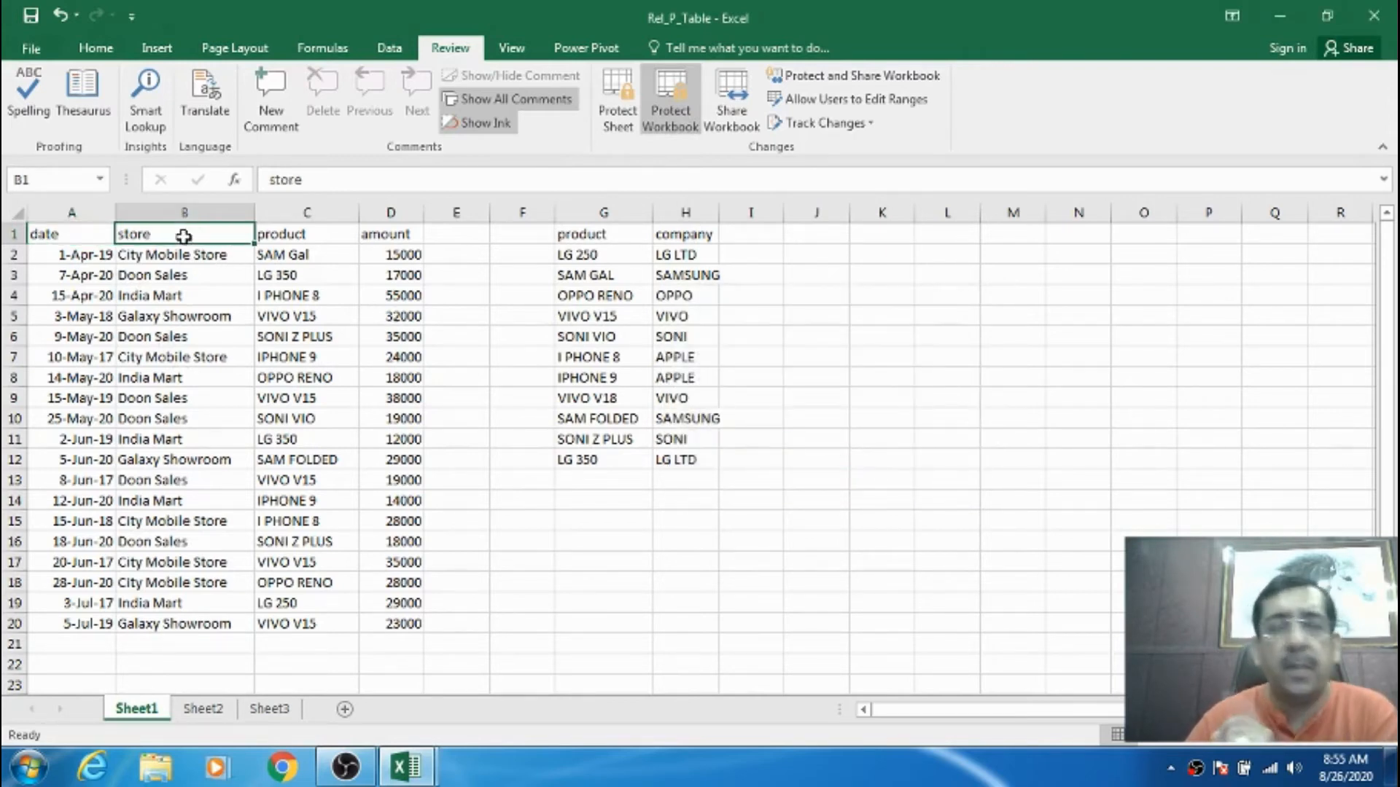
- On the Home tab, check the Format, Insert and Delete dropdowns and try adding a sheet
{"action": "left_click", "coordinate": [86, 232]}
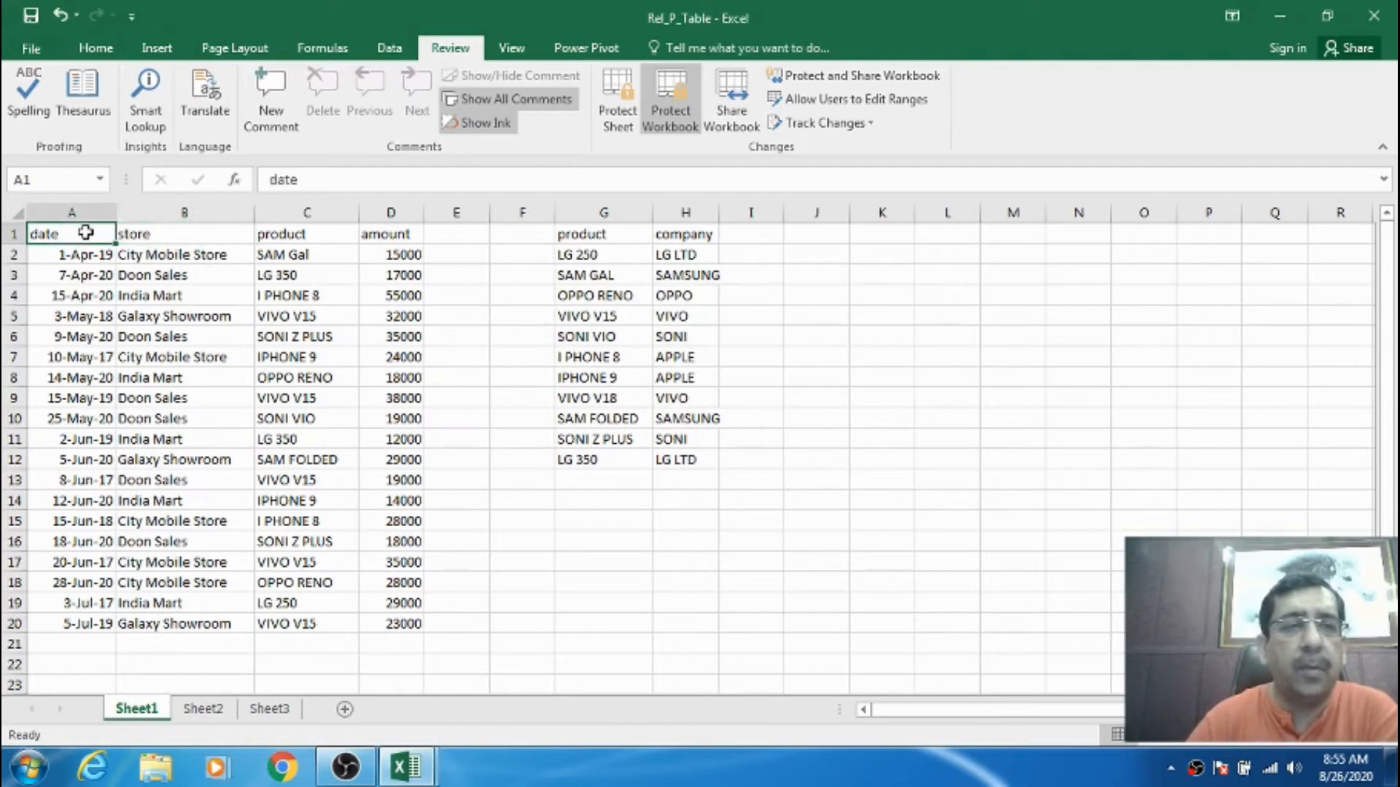
{"action": "left_click", "coordinate": [96, 48]}
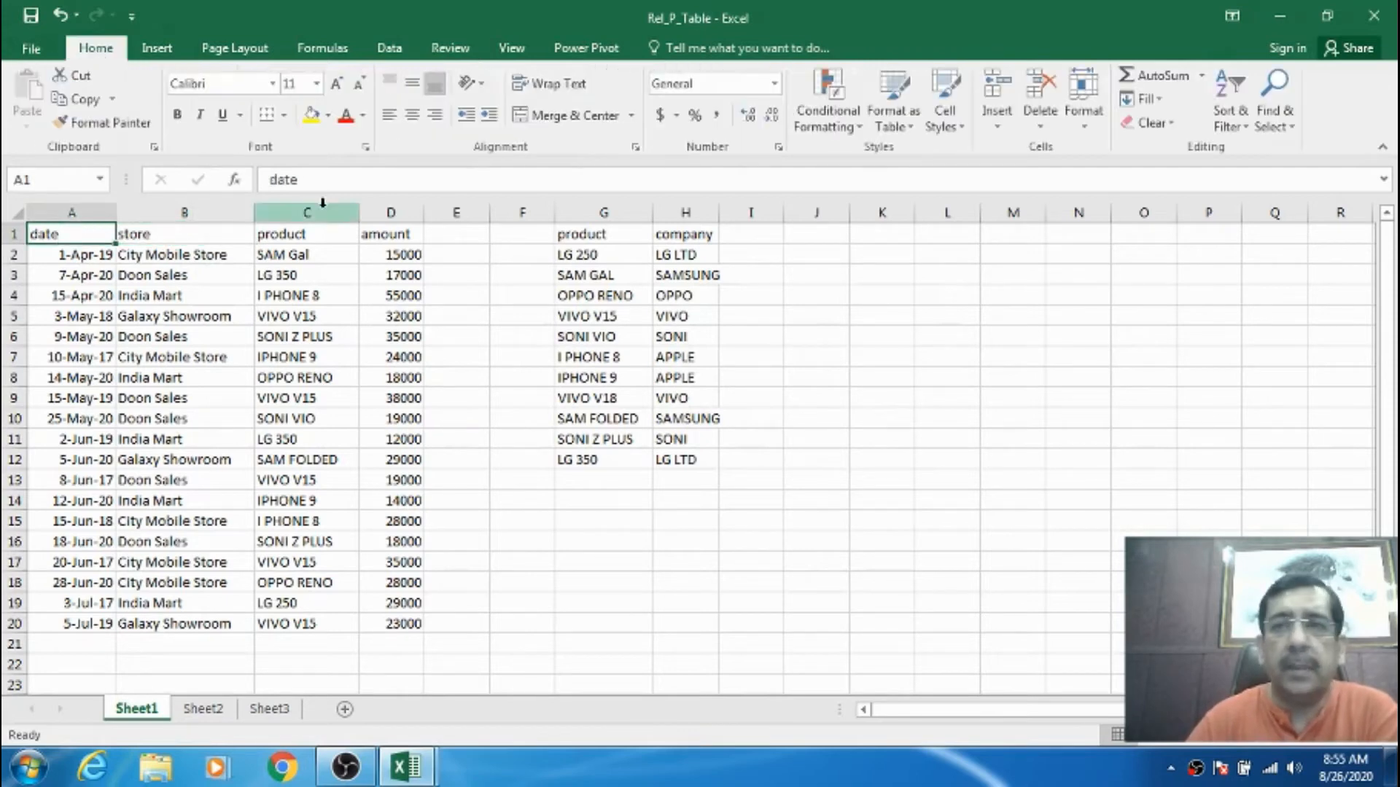
{"action": "left_click", "coordinate": [1087, 129]}
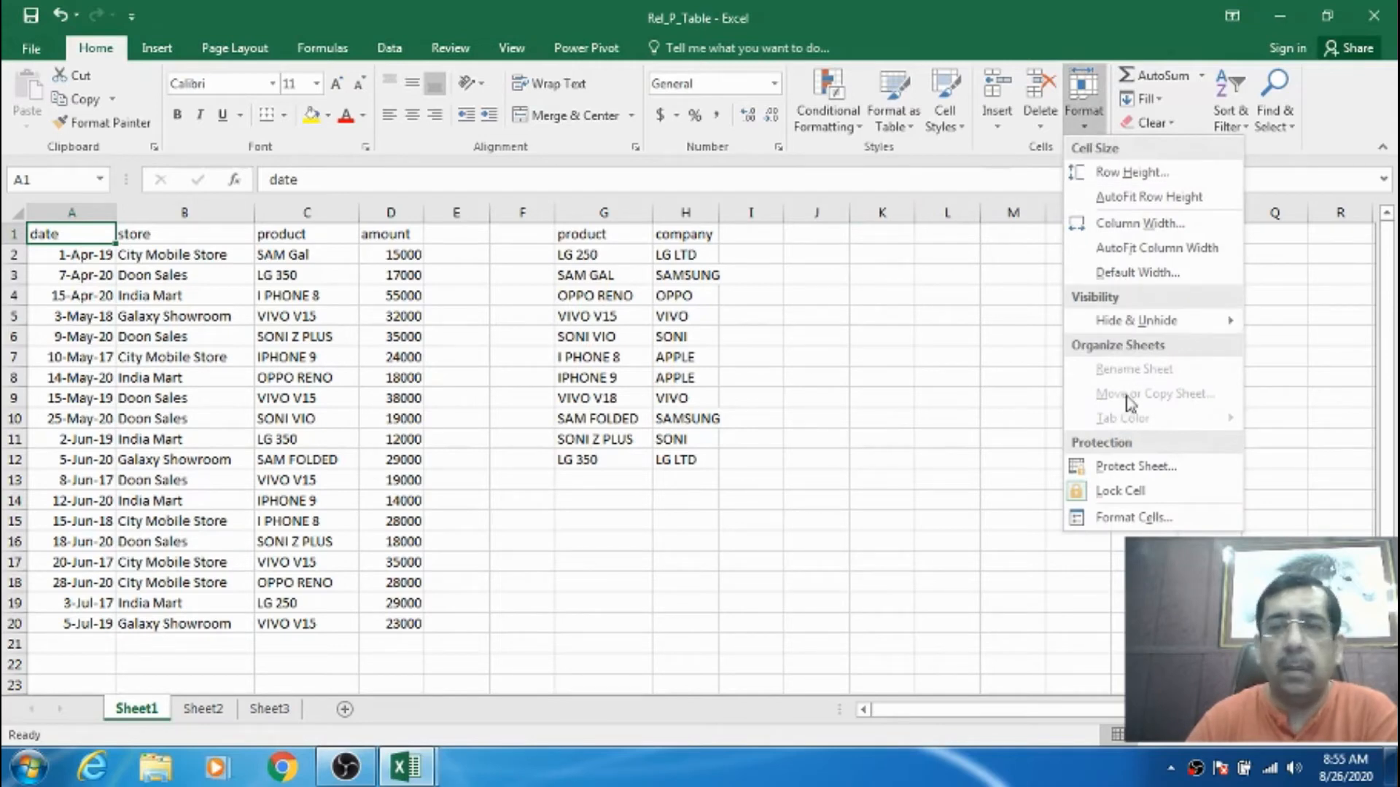
{"action": "left_click", "coordinate": [999, 128]}
{"action": "left_click", "coordinate": [999, 129]}
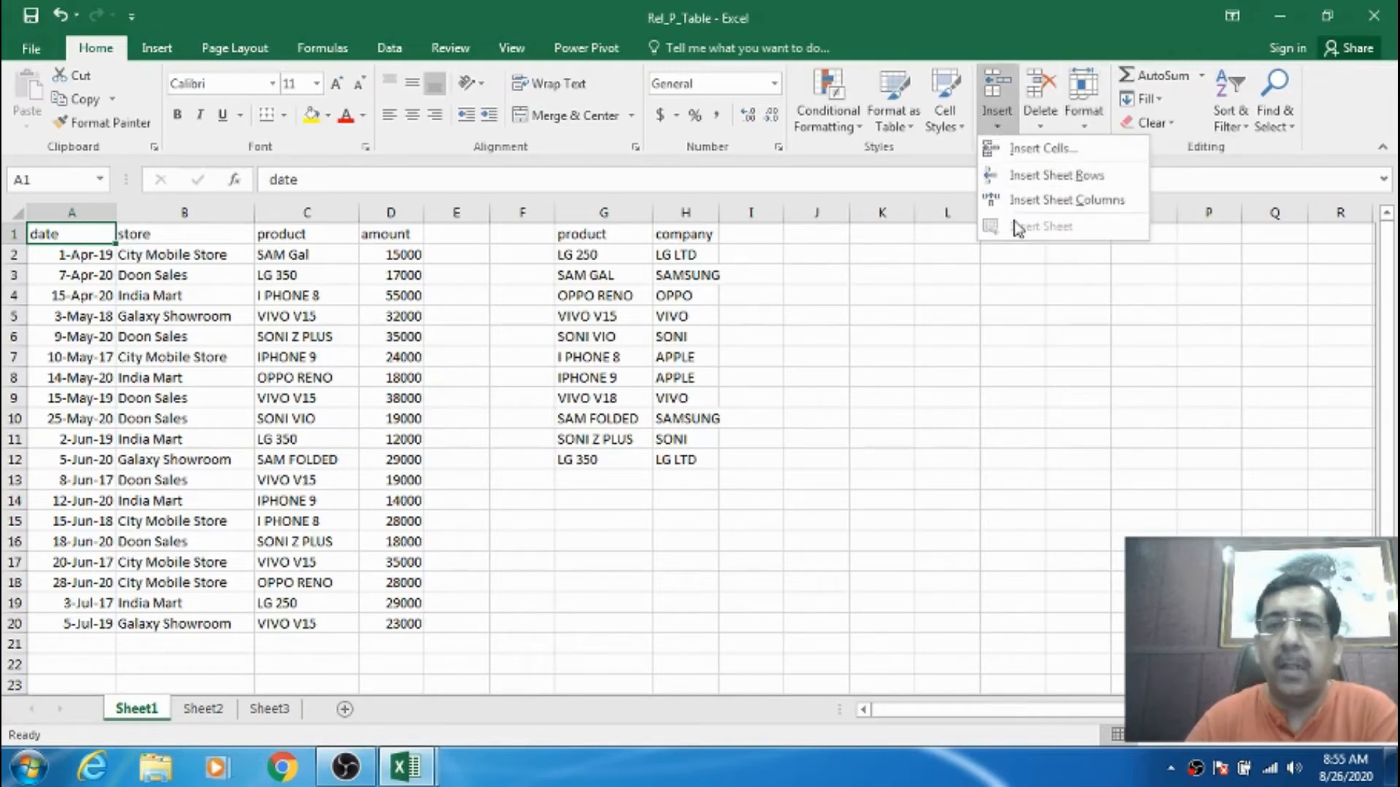
{"action": "left_click", "coordinate": [229, 713]}
{"action": "left_click", "coordinate": [271, 709]}
{"action": "left_click", "coordinate": [167, 708]}
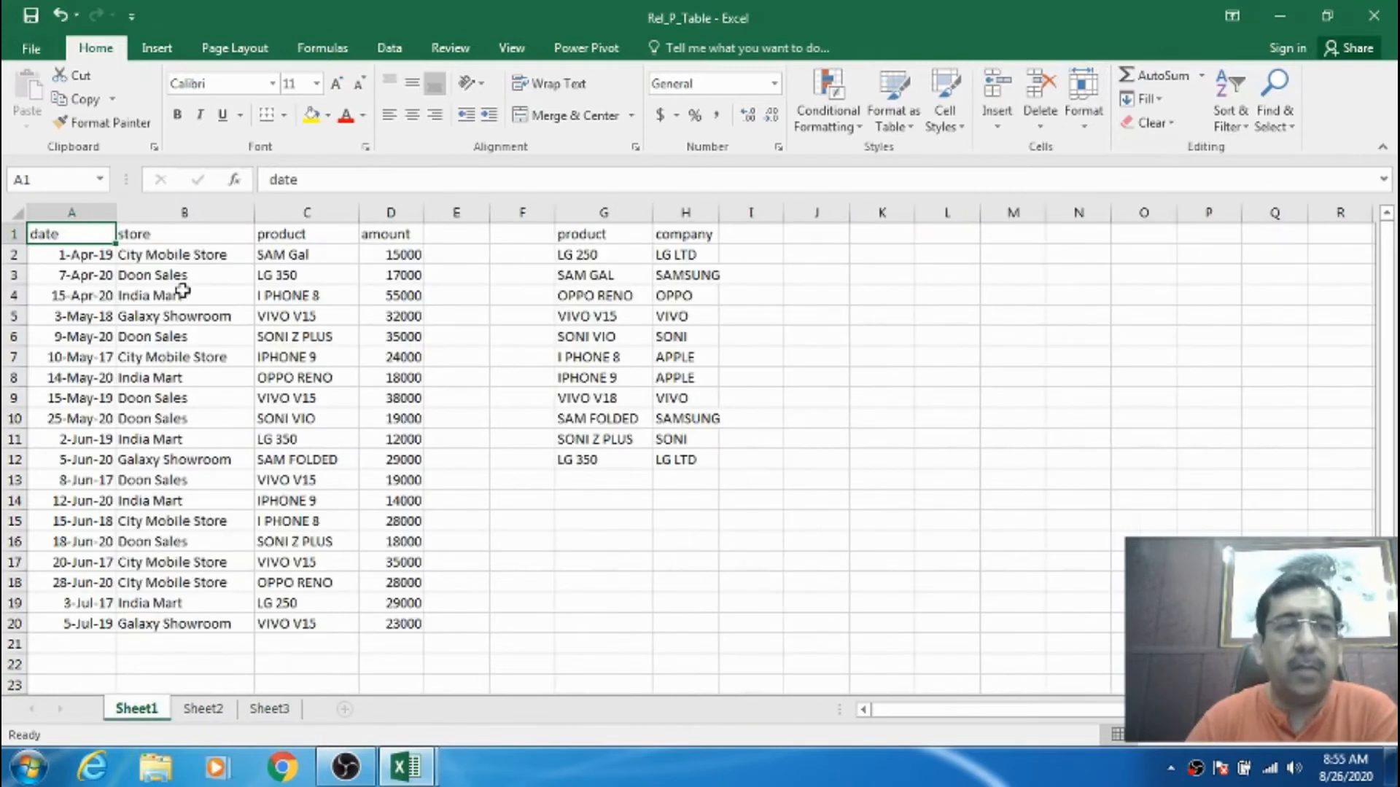
{"action": "left_click", "coordinate": [1041, 120]}
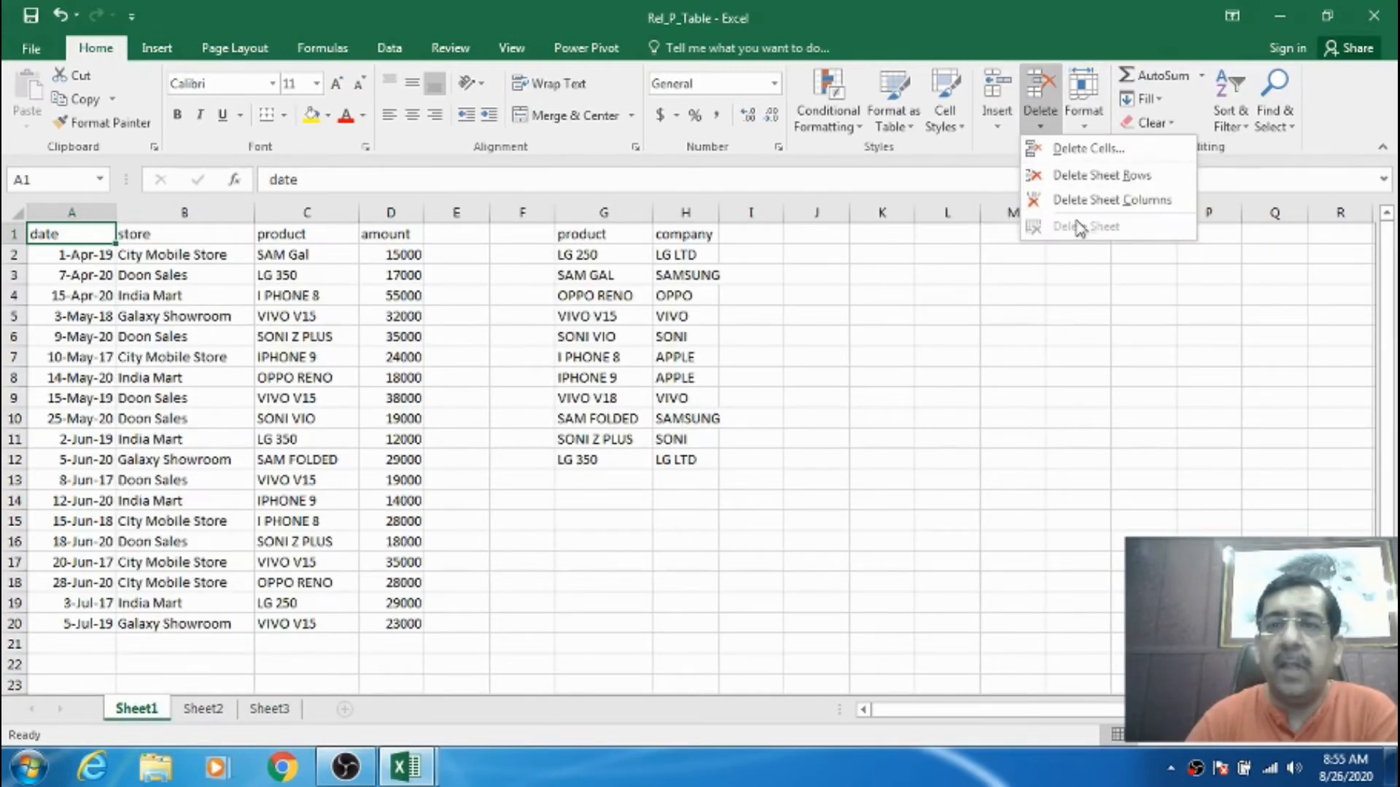
{"action": "left_click", "coordinate": [598, 321]}
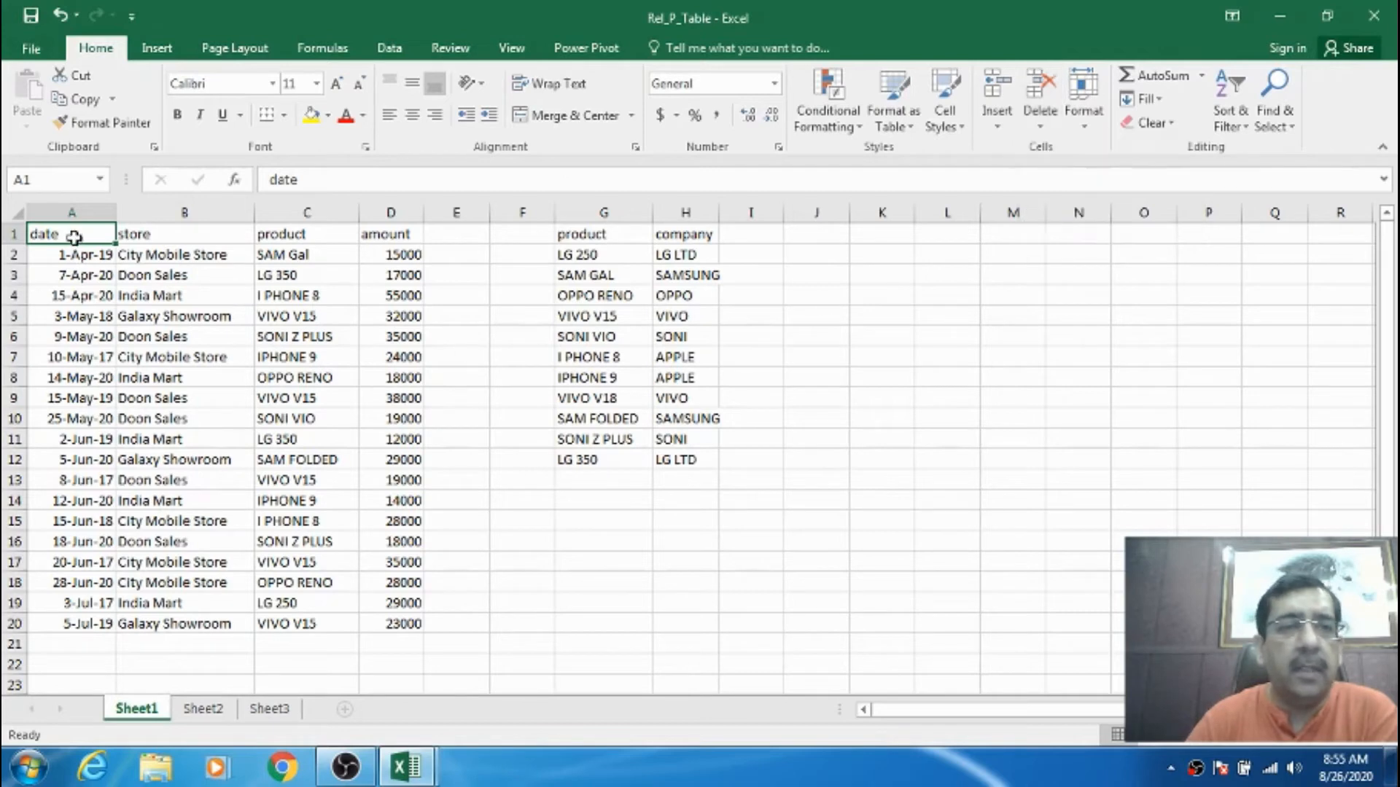
- Check the cell shortcut menus and the Sheet1 tab menu for greyed-out sheet commands
{"action": "left_click", "coordinate": [310, 336]}
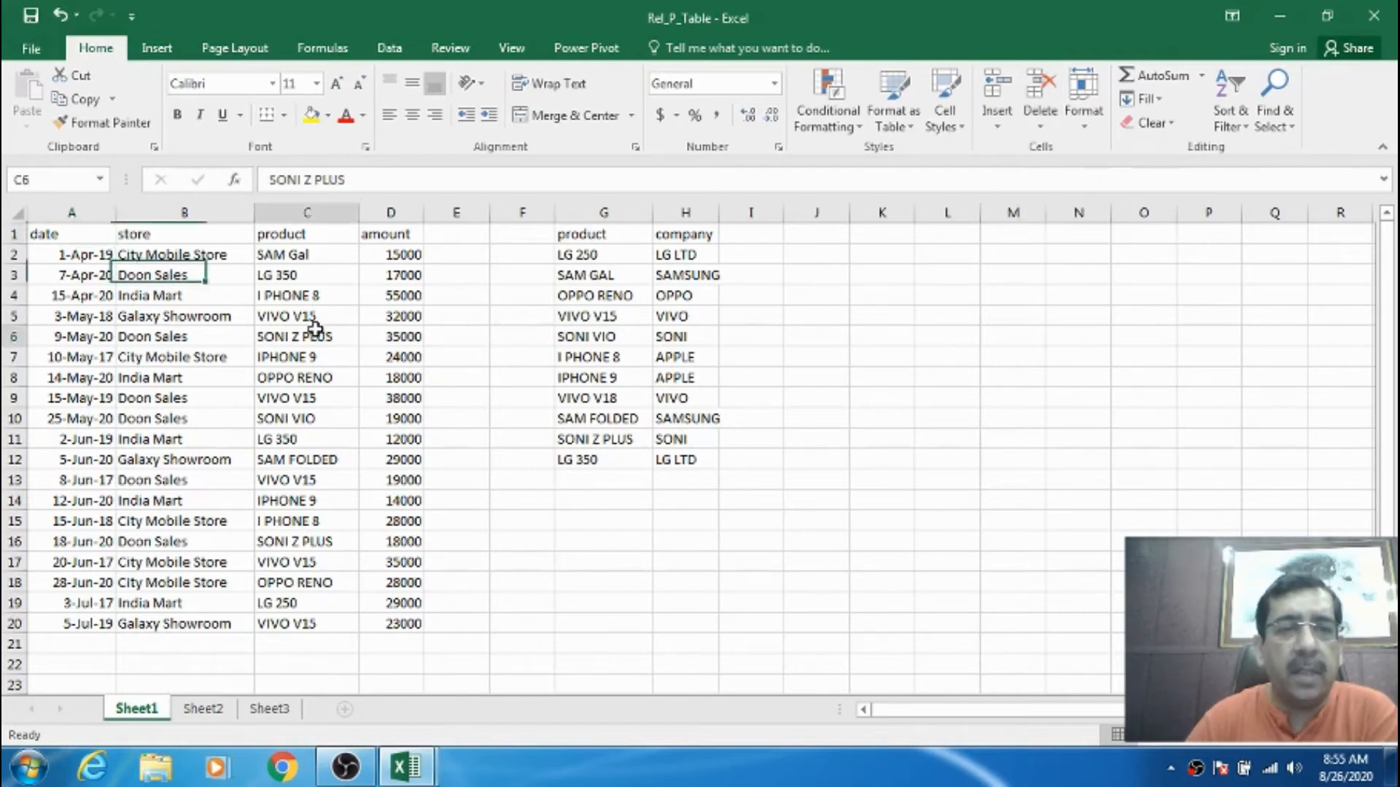
{"action": "right_click", "coordinate": [305, 357]}
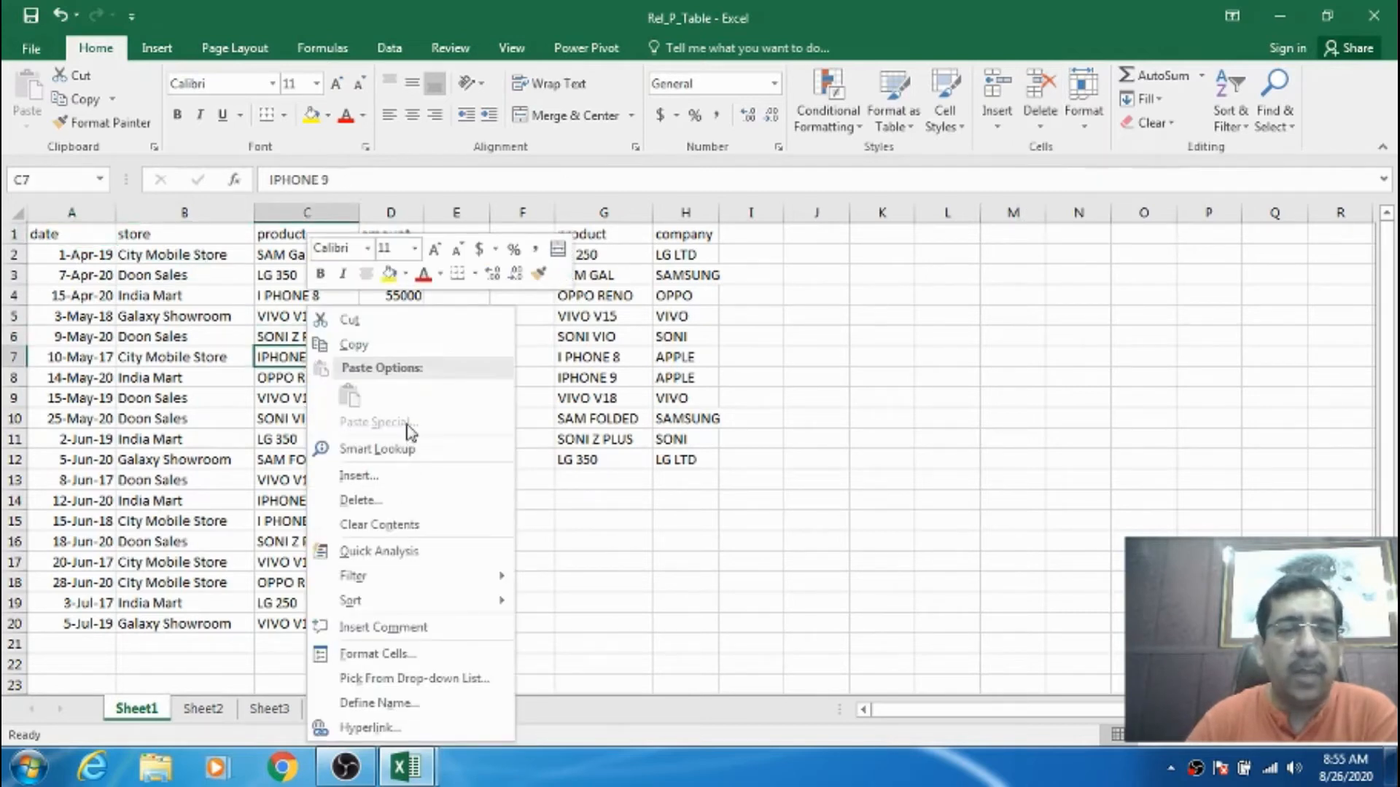
{"action": "right_click", "coordinate": [259, 323]}
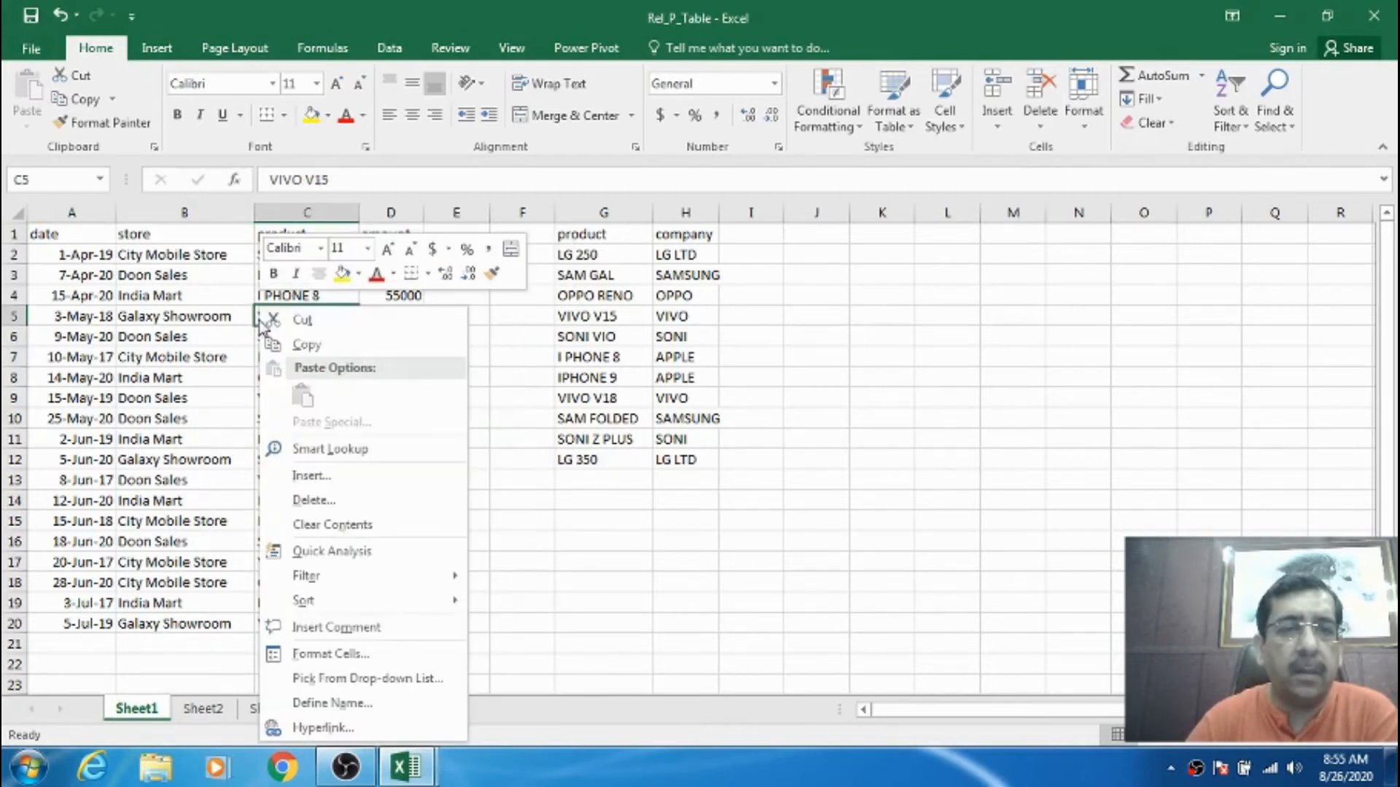
{"action": "left_click", "coordinate": [508, 479]}
{"action": "right_click", "coordinate": [505, 348]}
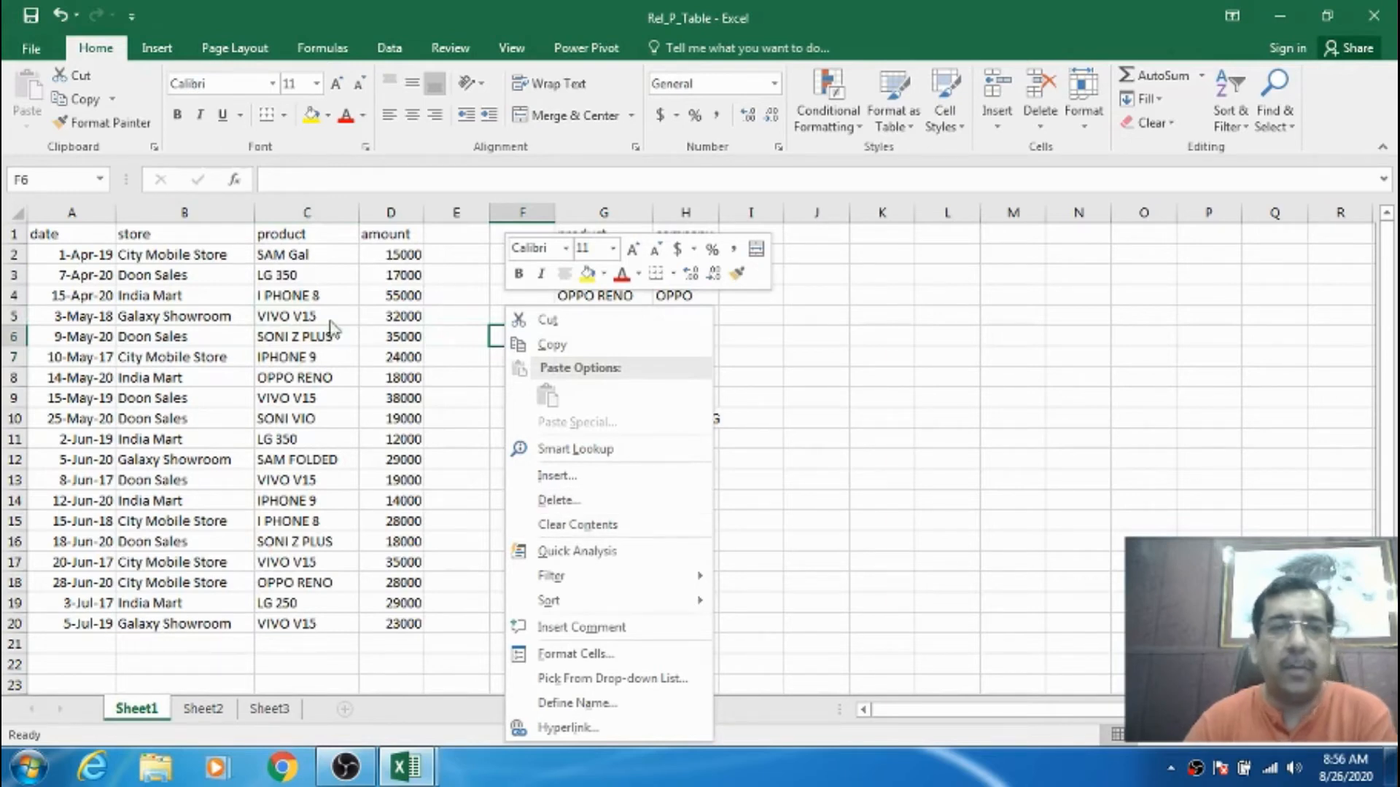
{"action": "key", "text": "Escape"}
{"action": "left_click", "coordinate": [130, 235]}
{"action": "right_click", "coordinate": [127, 237]}
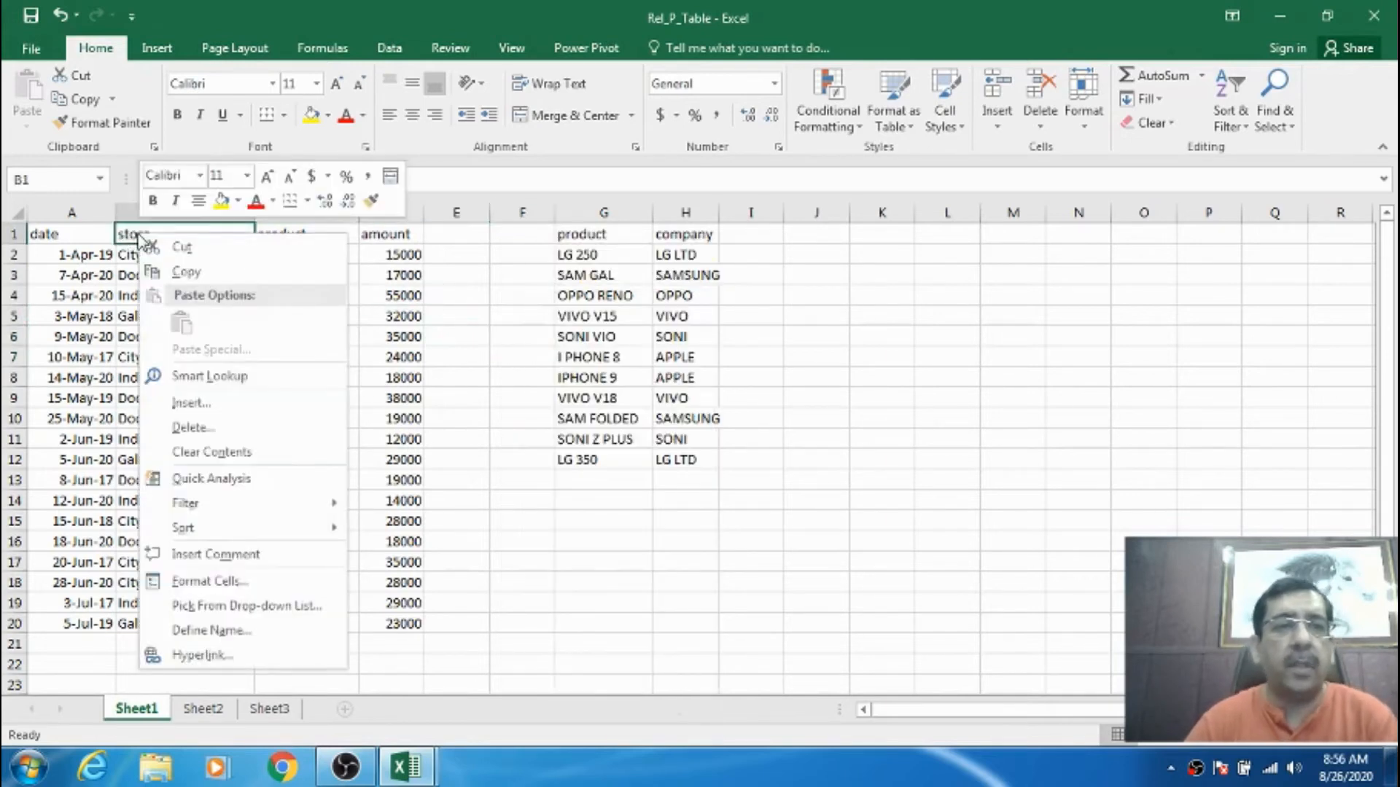
{"action": "right_click", "coordinate": [160, 711]}
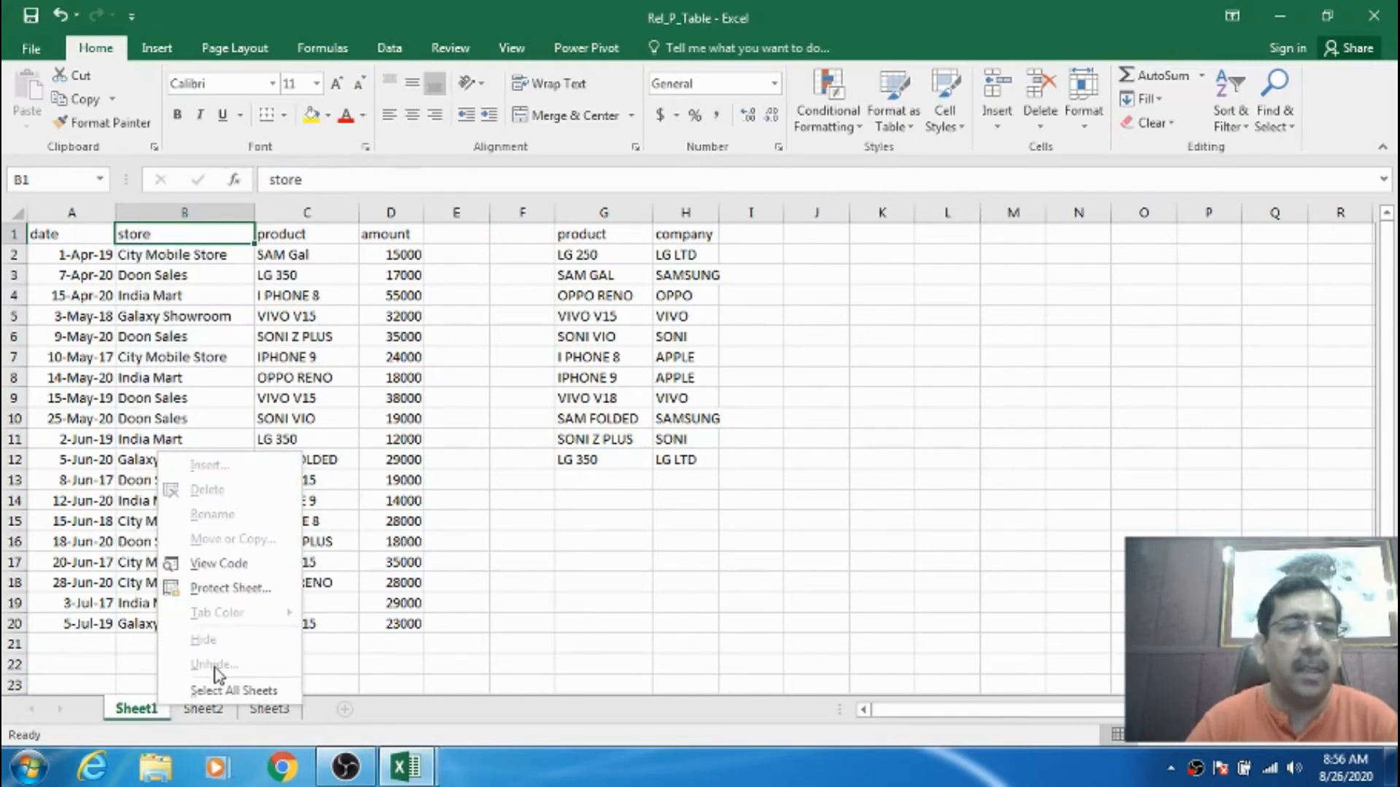
{"action": "key", "text": "Escape"}
{"action": "left_click", "coordinate": [87, 235]}
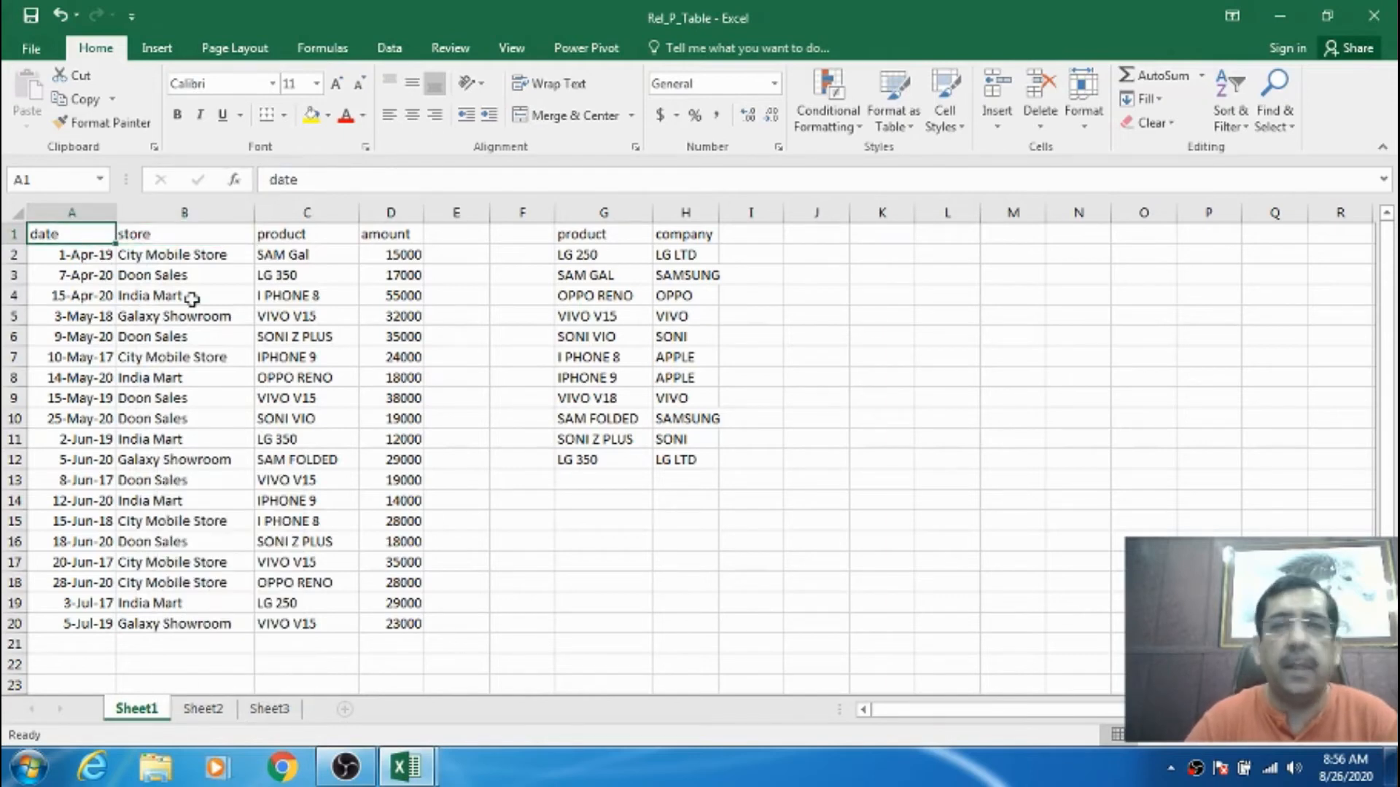
- Unprotect the workbook structure with its password and verify Sheet1's tab menu allows renaming and deleting
{"action": "left_click", "coordinate": [450, 48]}
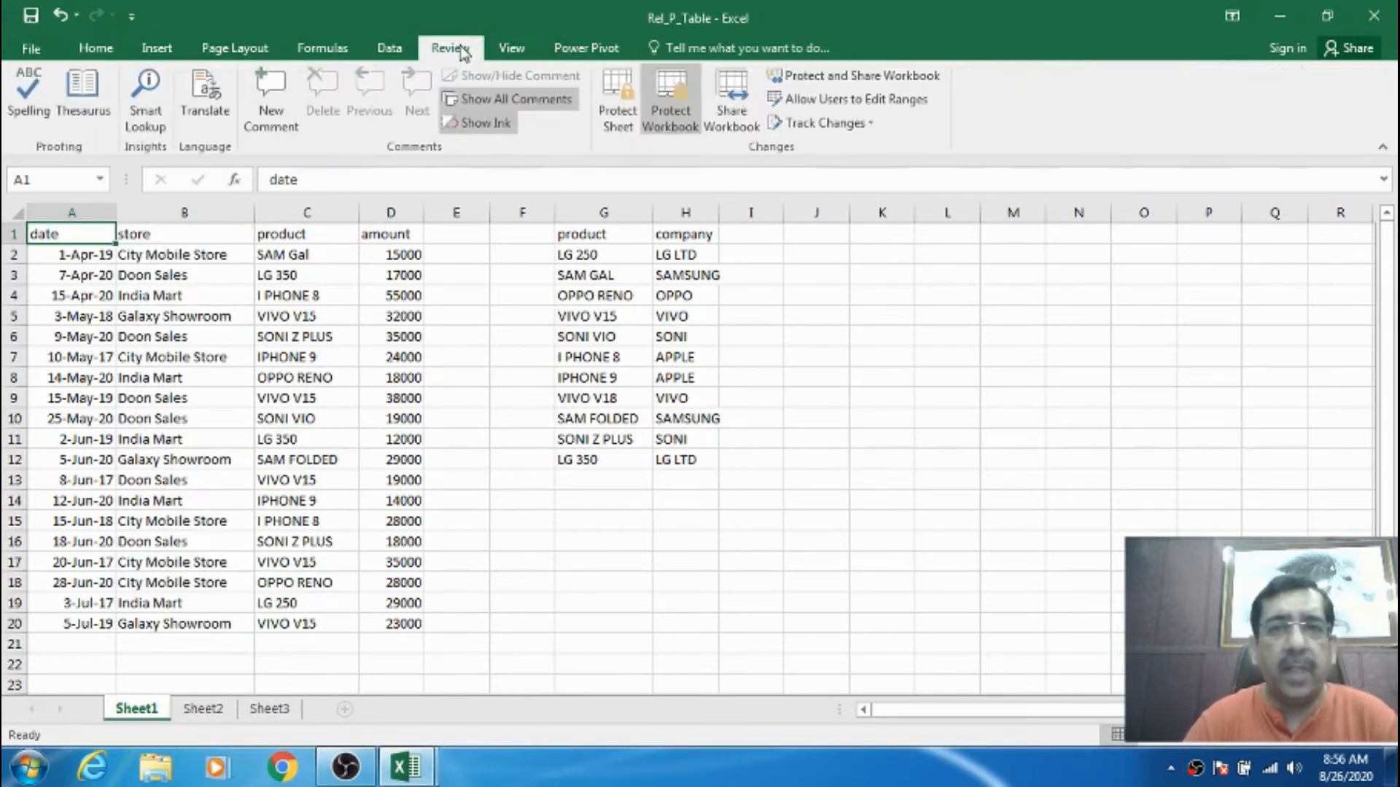
{"action": "left_click", "coordinate": [689, 124]}
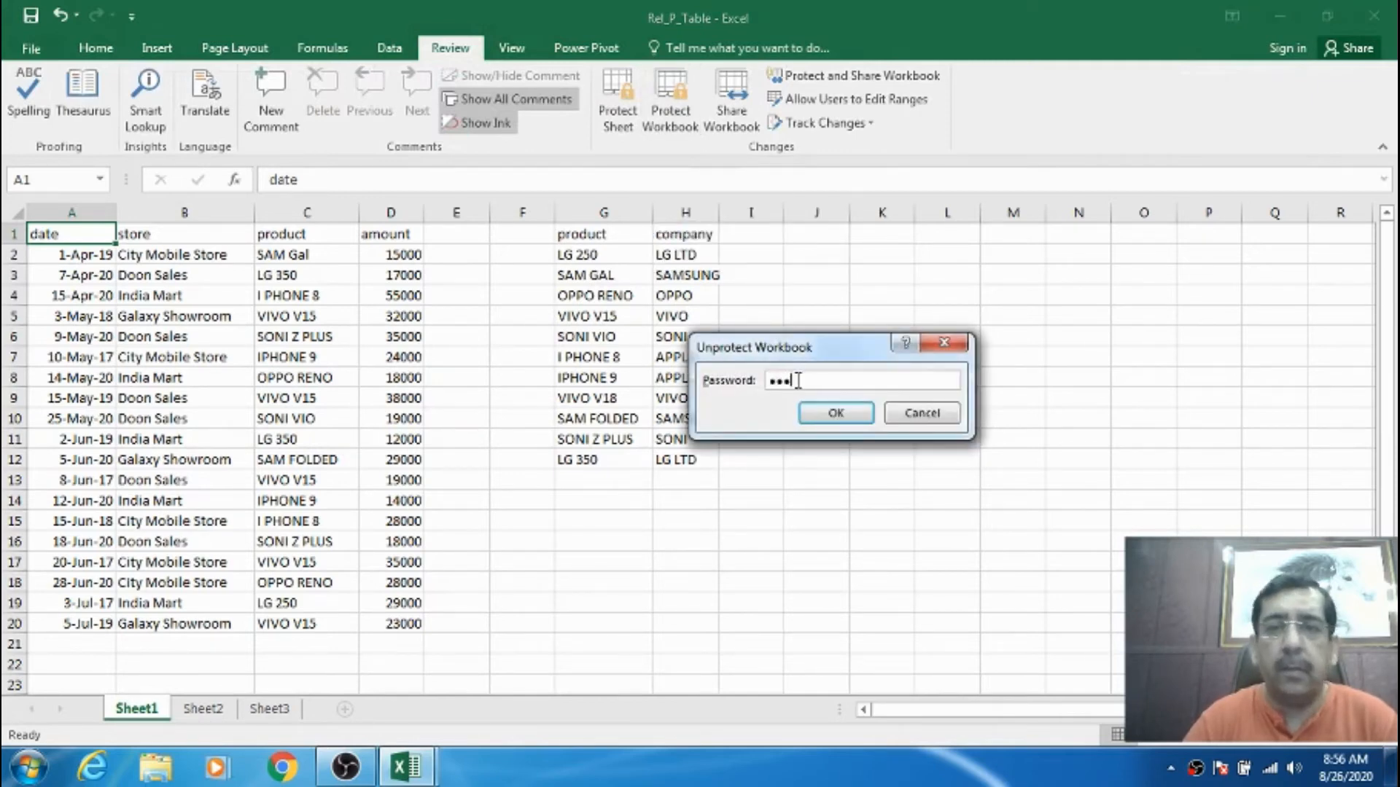
{"action": "left_click", "coordinate": [819, 404]}
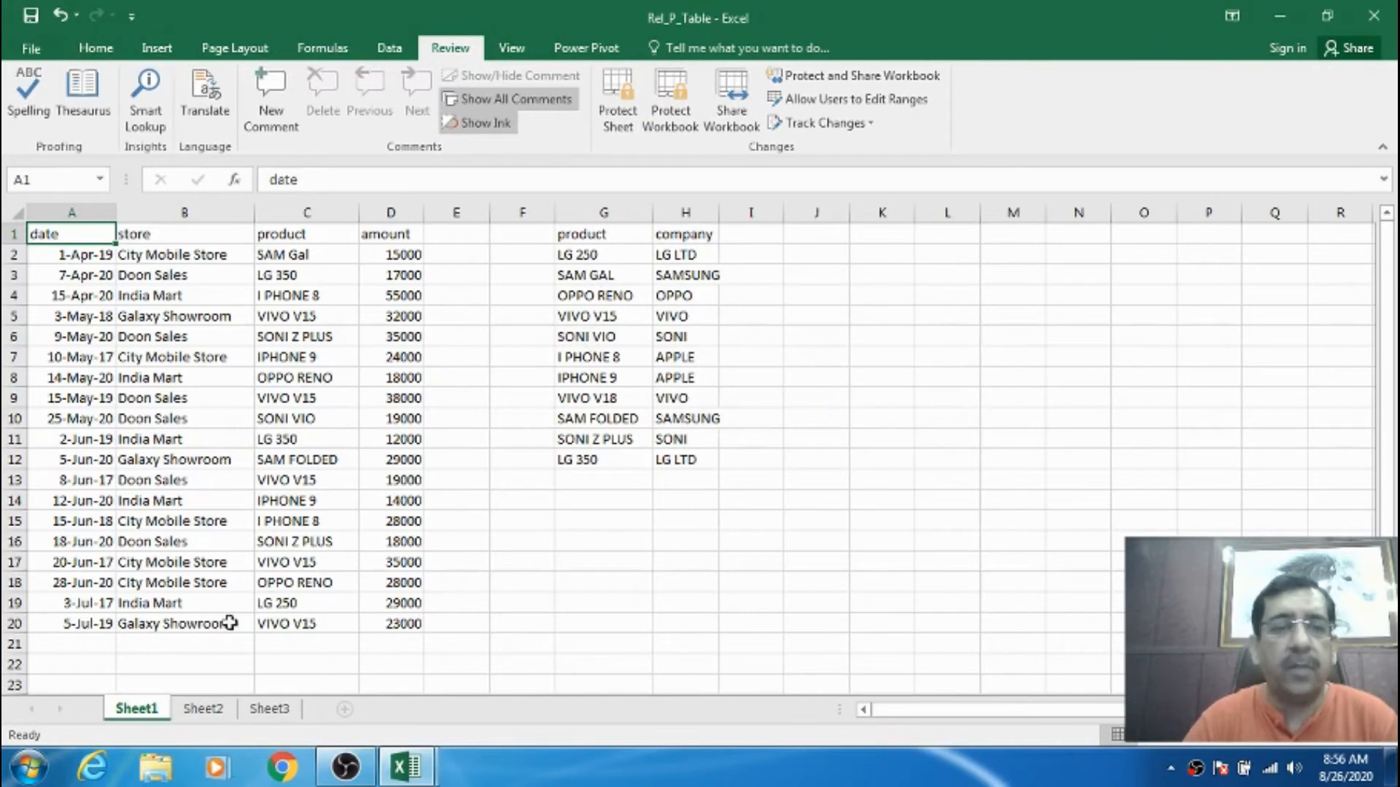
{"action": "right_click", "coordinate": [156, 717]}
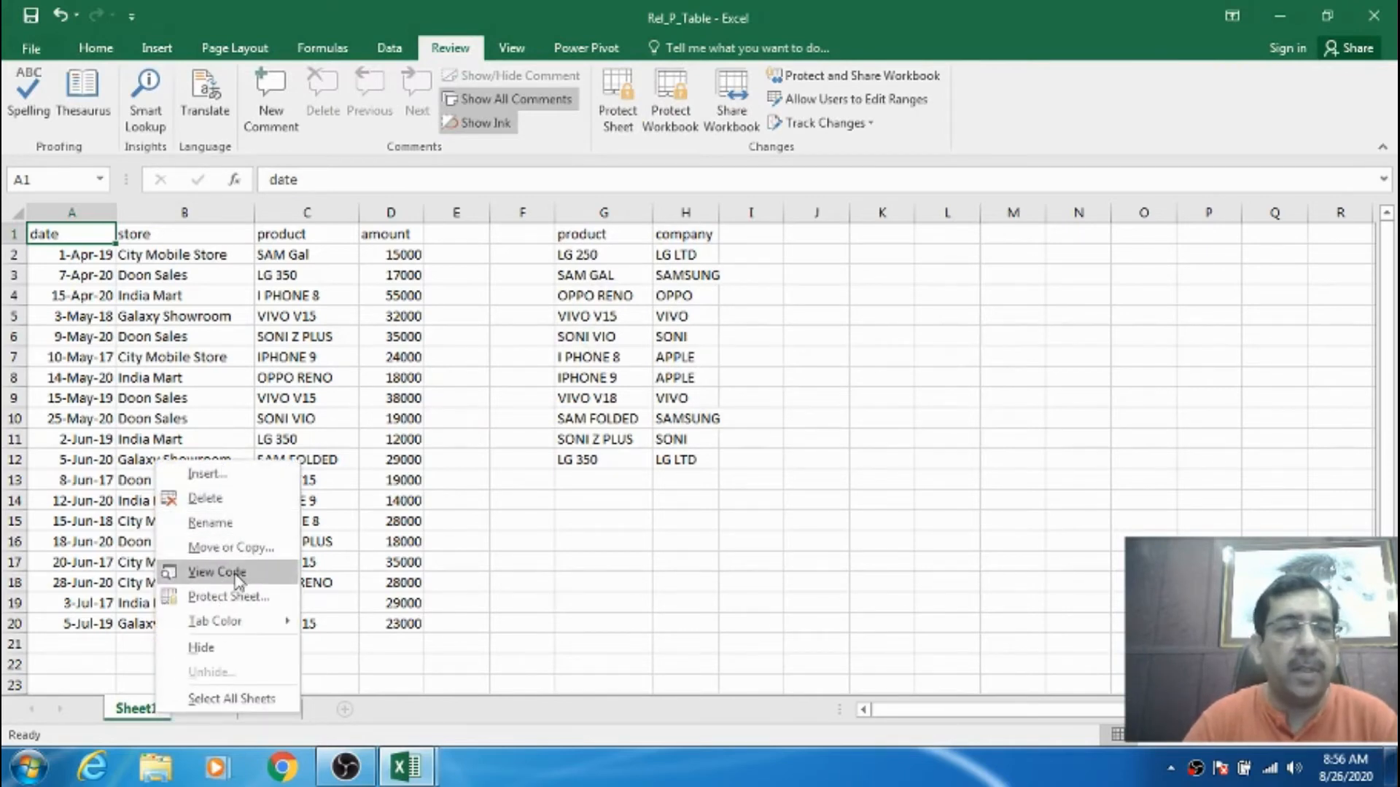
{"action": "left_click", "coordinate": [295, 383]}
{"action": "left_click", "coordinate": [156, 240]}
{"action": "left_click", "coordinate": [90, 236]}
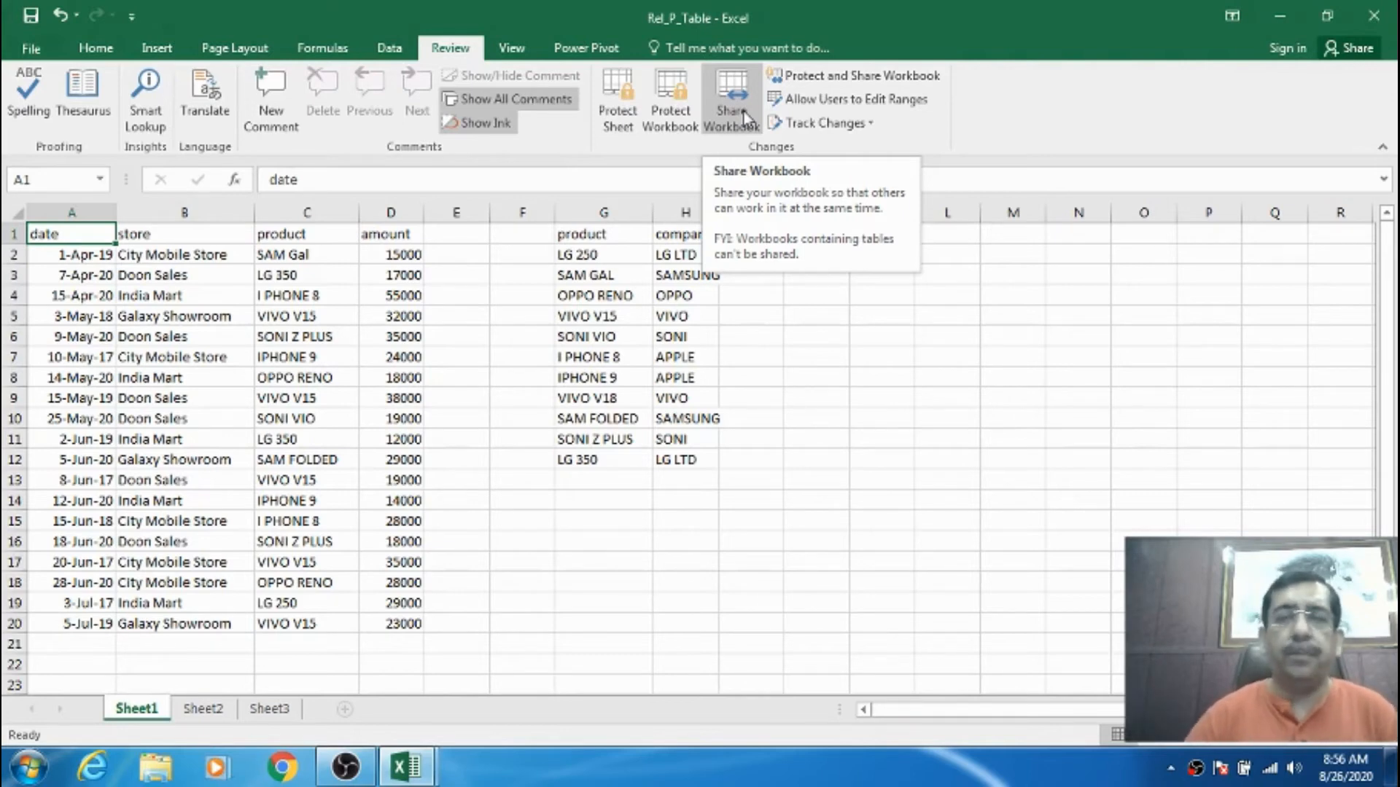
- Select A1:H20, enable 'Allow changes by more than one user', and save the workbook as shared
{"action": "left_click", "coordinate": [624, 361]}
{"action": "left_click_drag", "start_coordinate": [76, 235], "coordinate": [704, 628]}
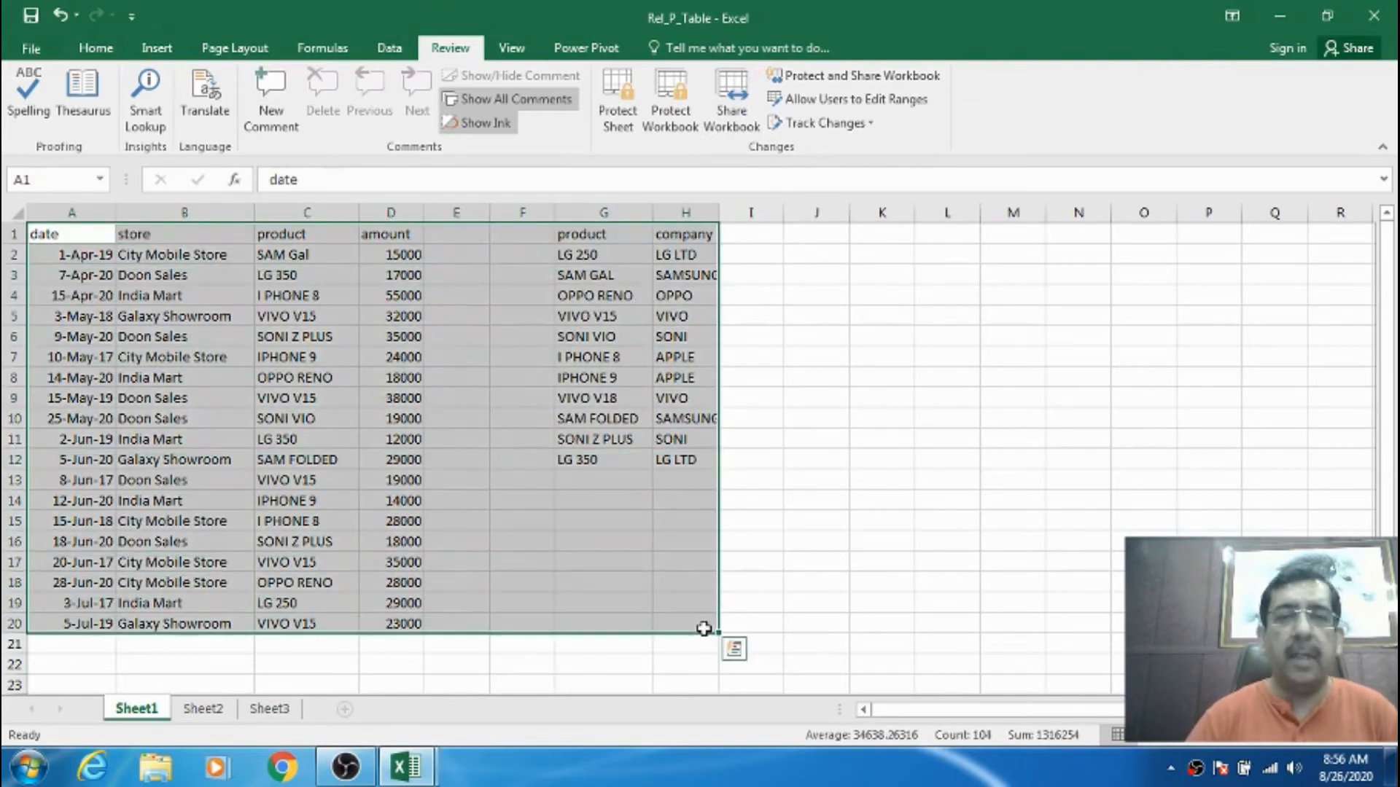
{"action": "left_click", "coordinate": [731, 125]}
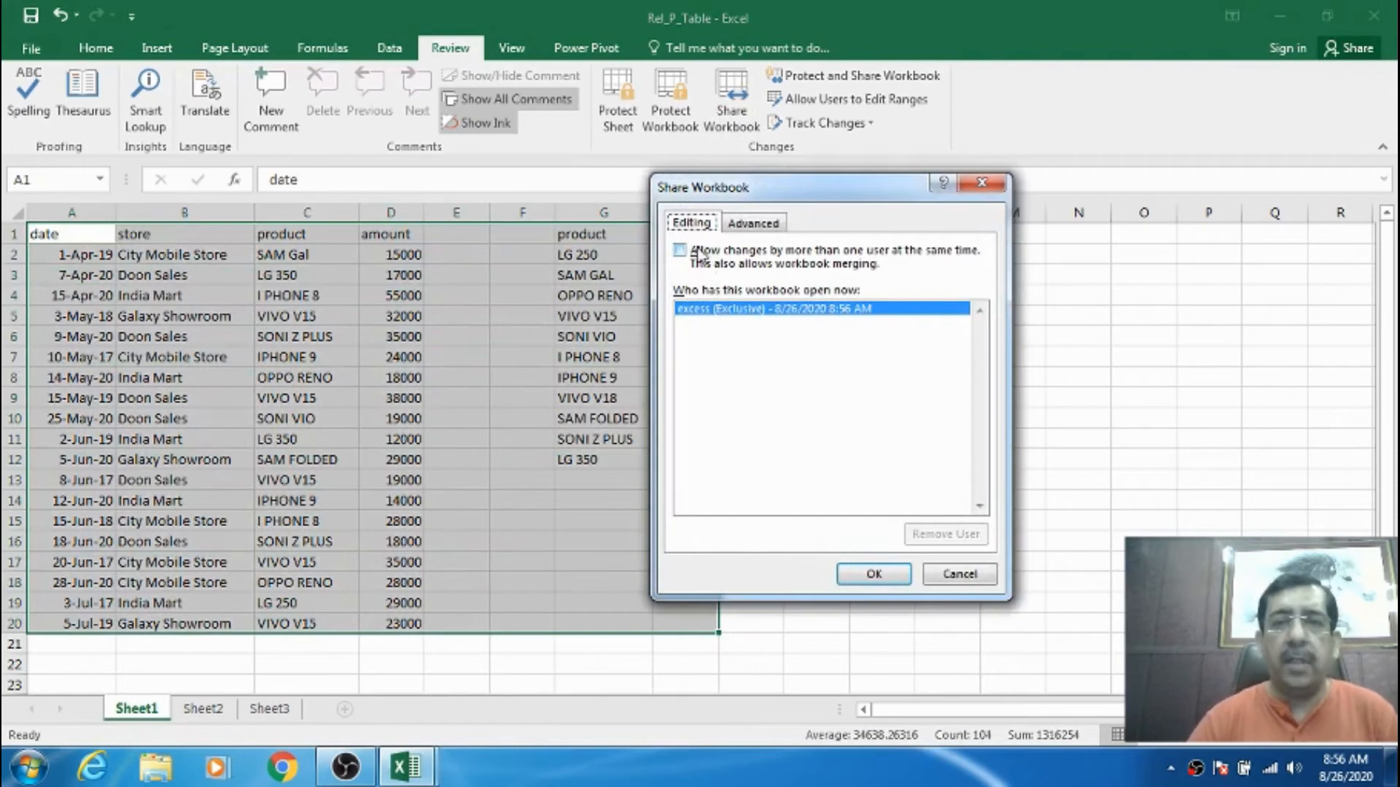
{"action": "left_click", "coordinate": [726, 257]}
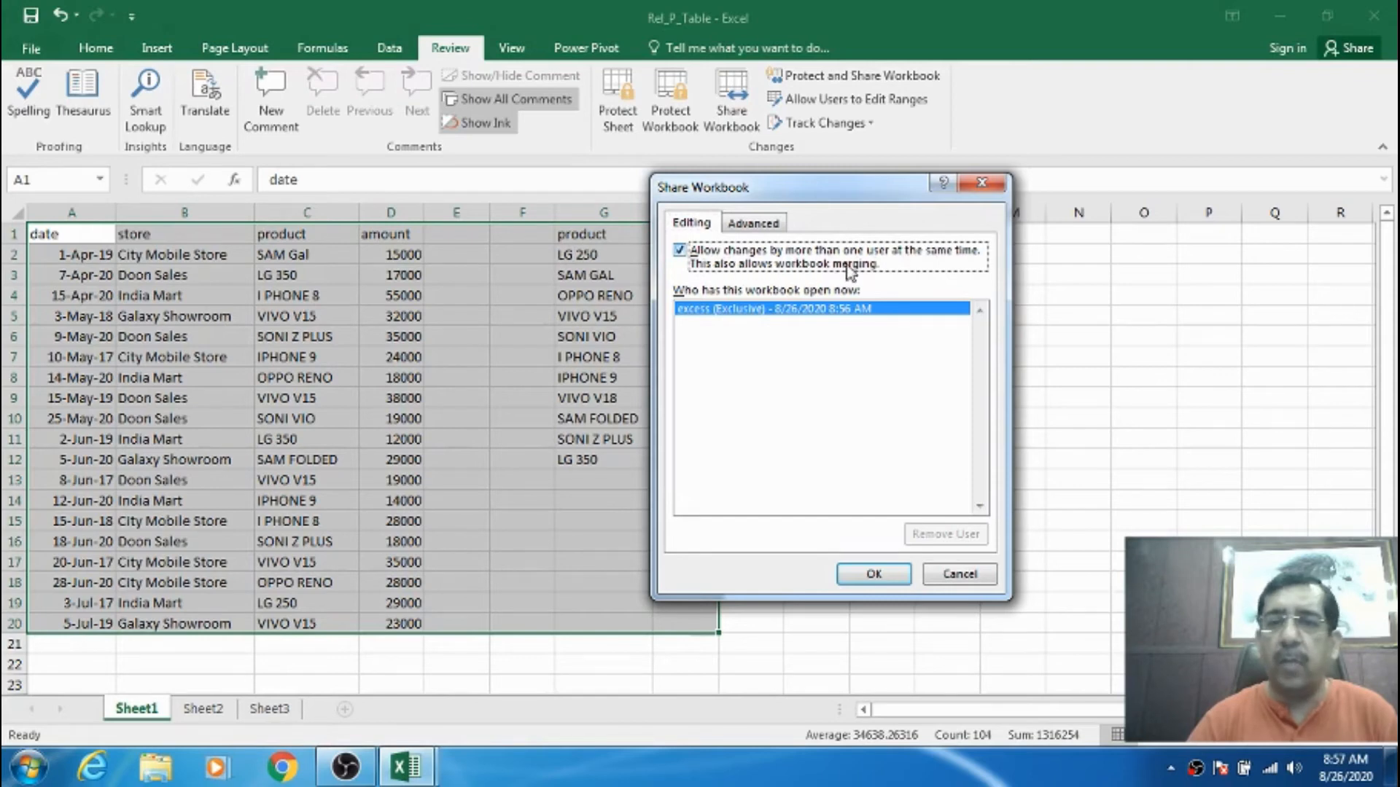
{"action": "left_click", "coordinate": [872, 574]}
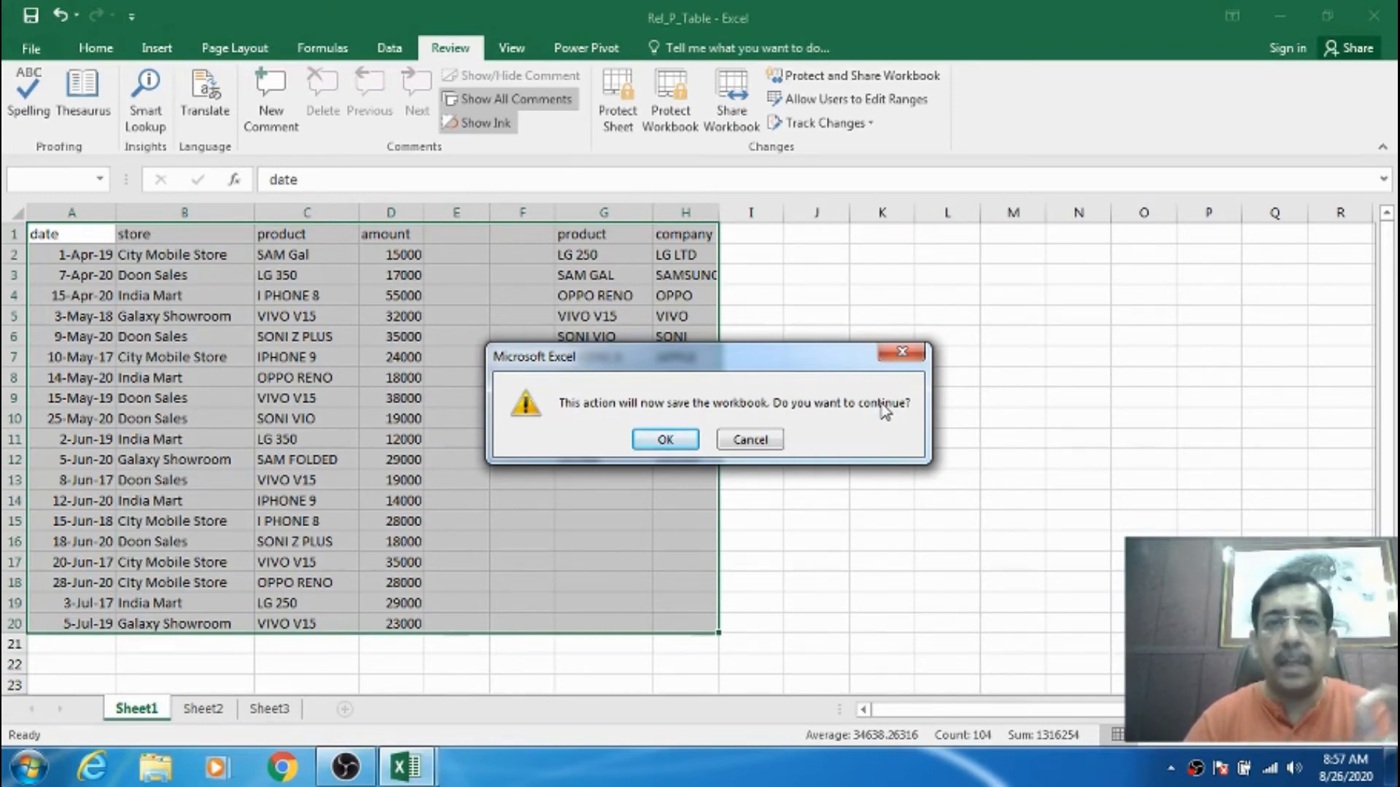
{"action": "left_click", "coordinate": [689, 440]}
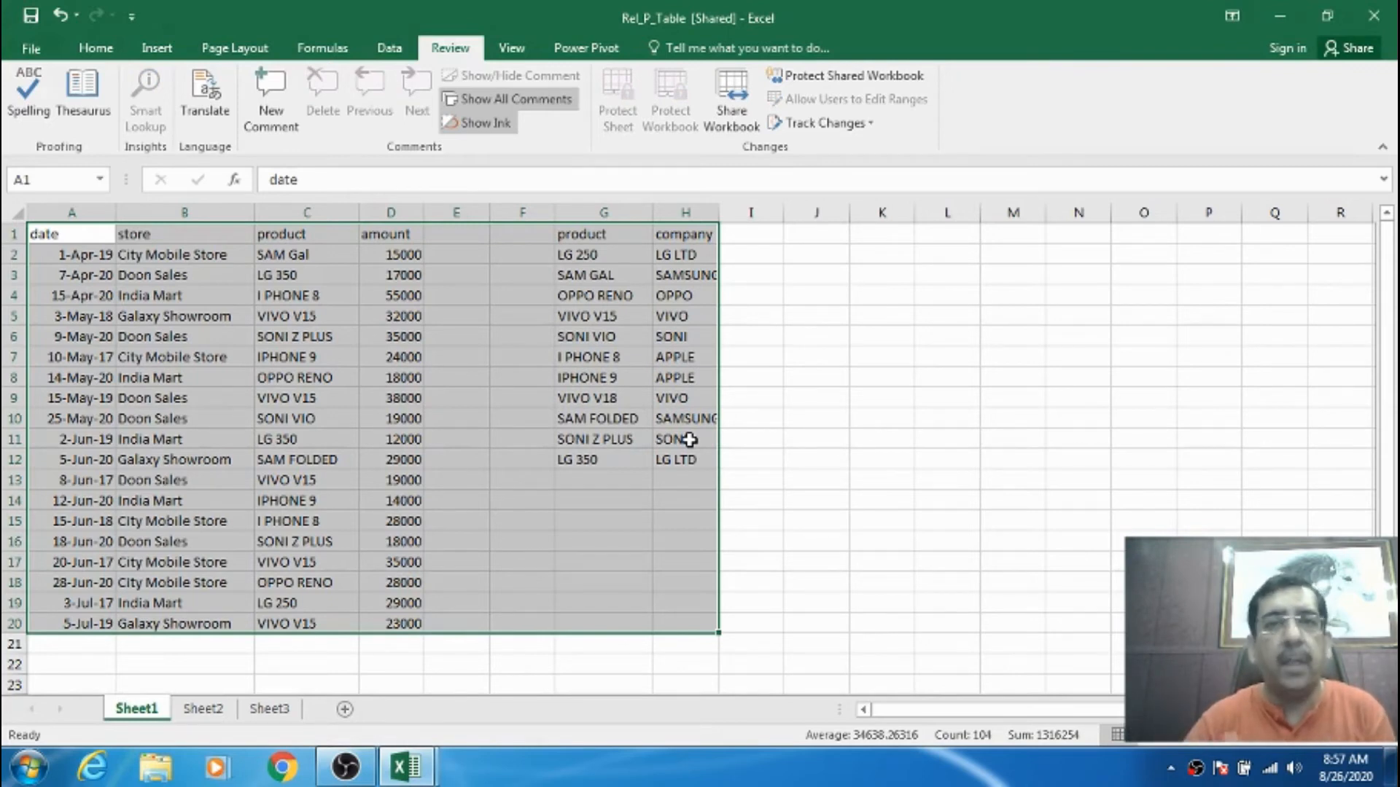
{"action": "left_click", "coordinate": [472, 336]}
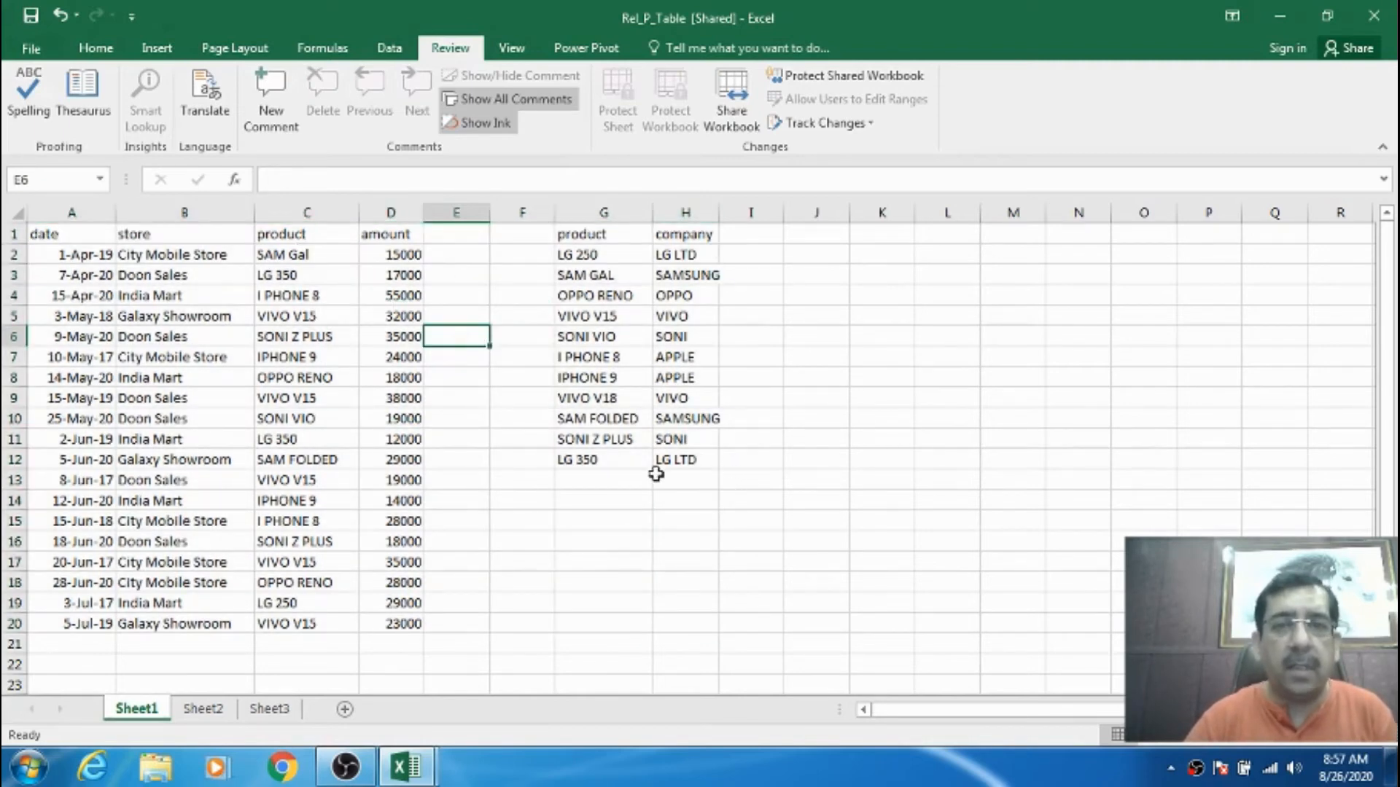
{"action": "left_click", "coordinate": [393, 256]}
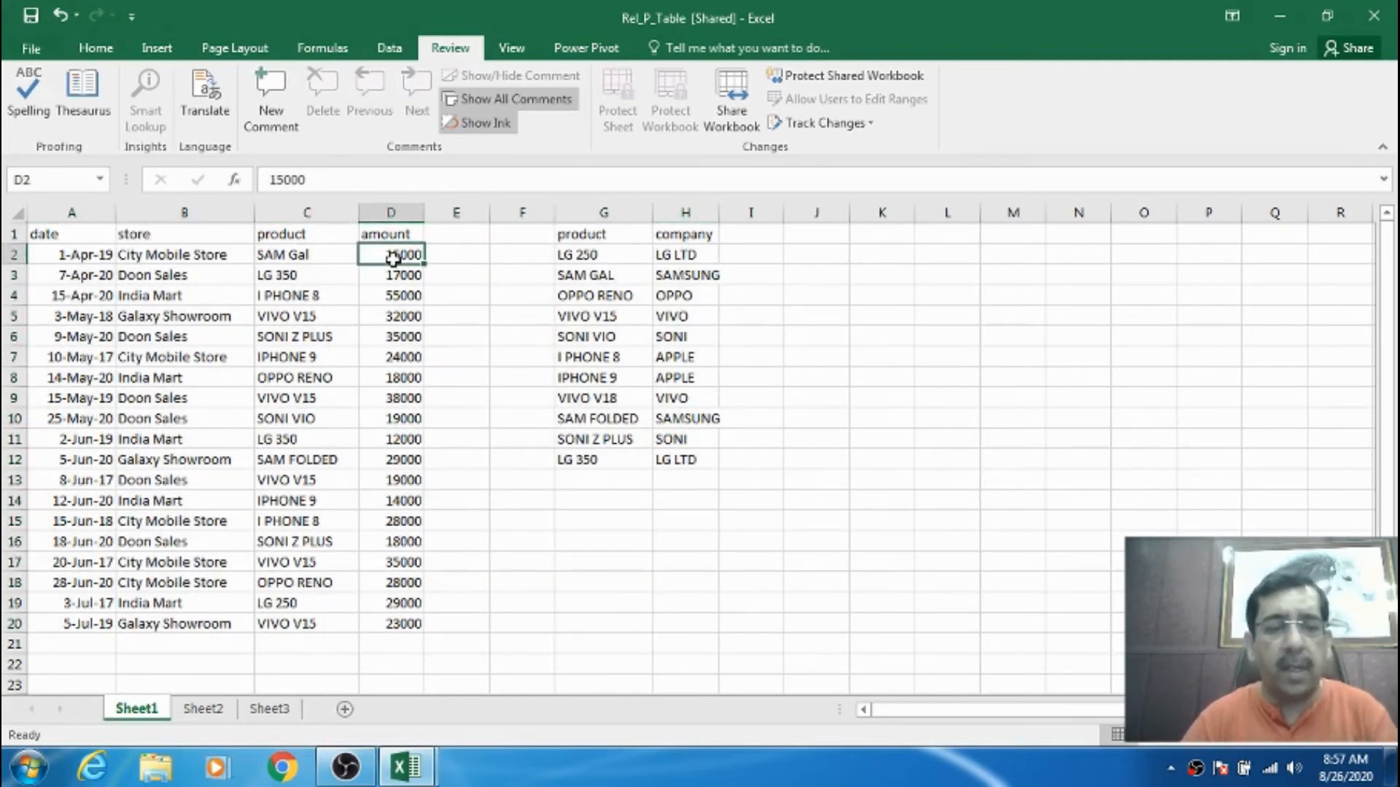
{"action": "type", "text": "25000"}
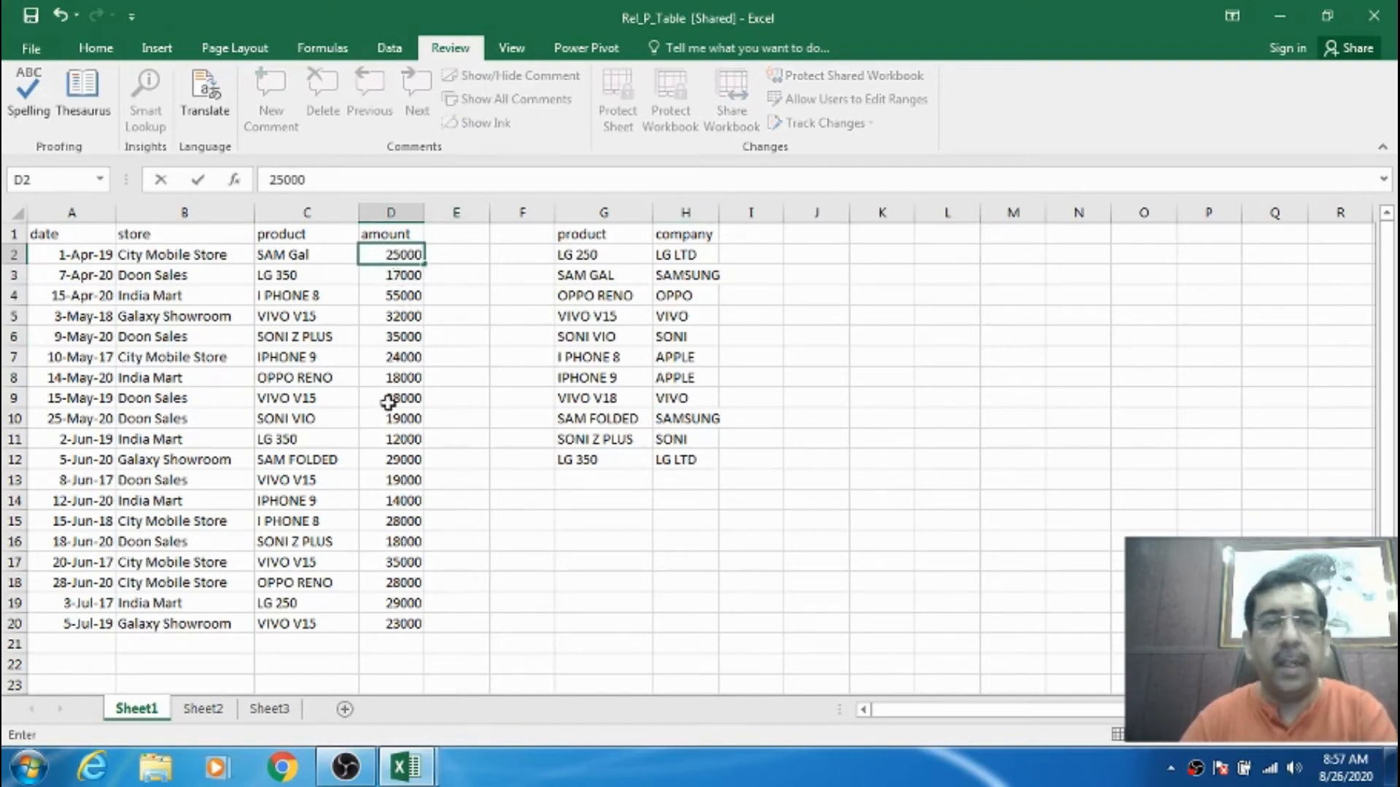
{"action": "left_click", "coordinate": [408, 418]}
{"action": "type", "text": "234"}
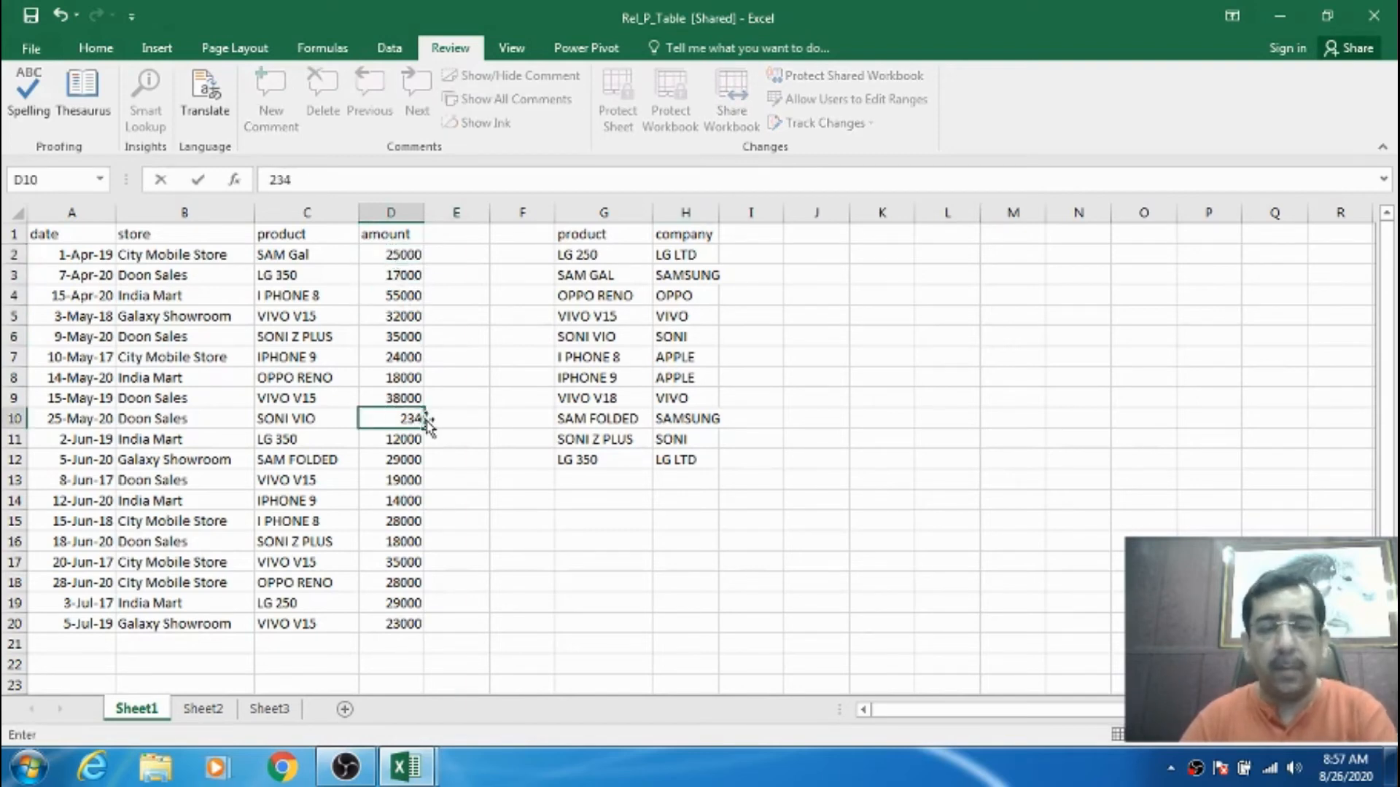
{"action": "type", "text": "00"}
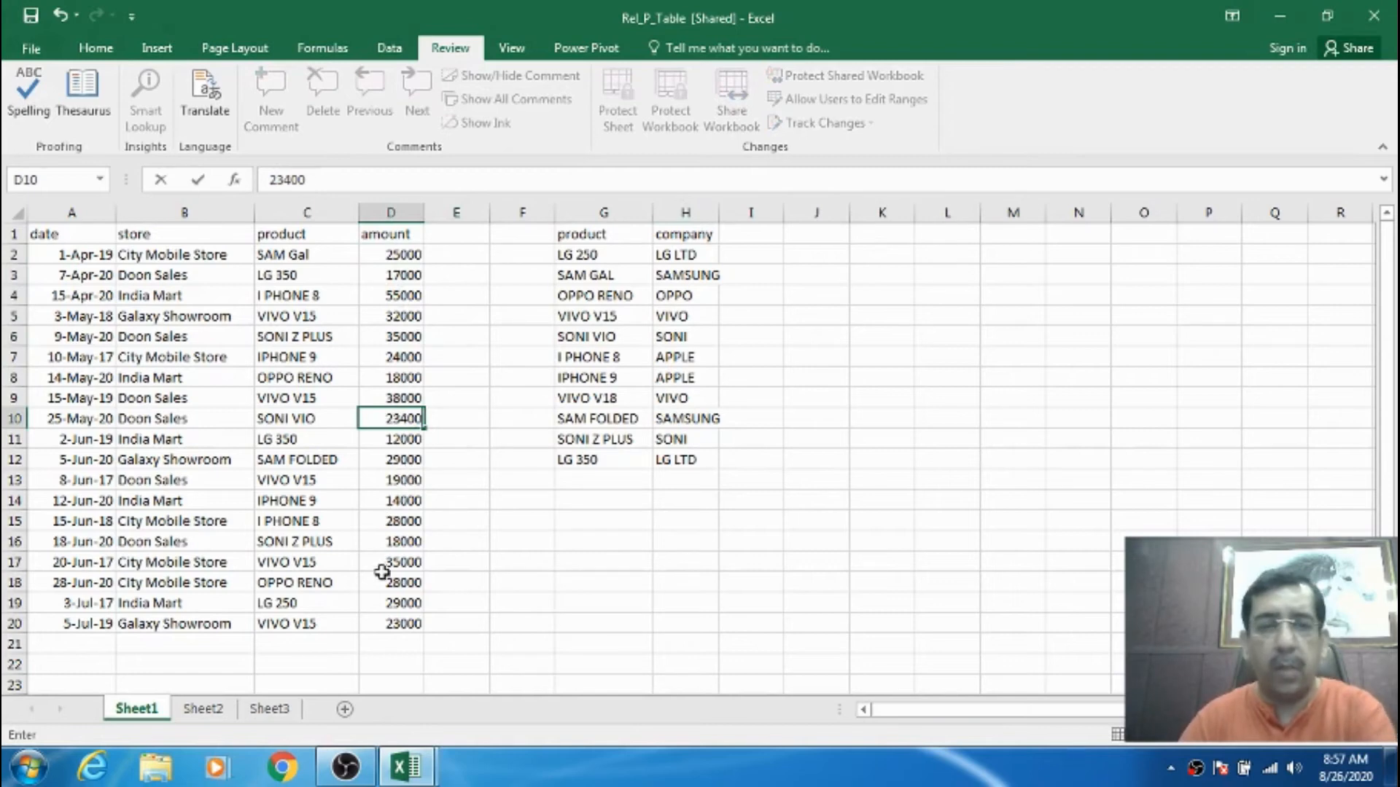
{"action": "left_click", "coordinate": [404, 602]}
{"action": "type", "text": "3"}
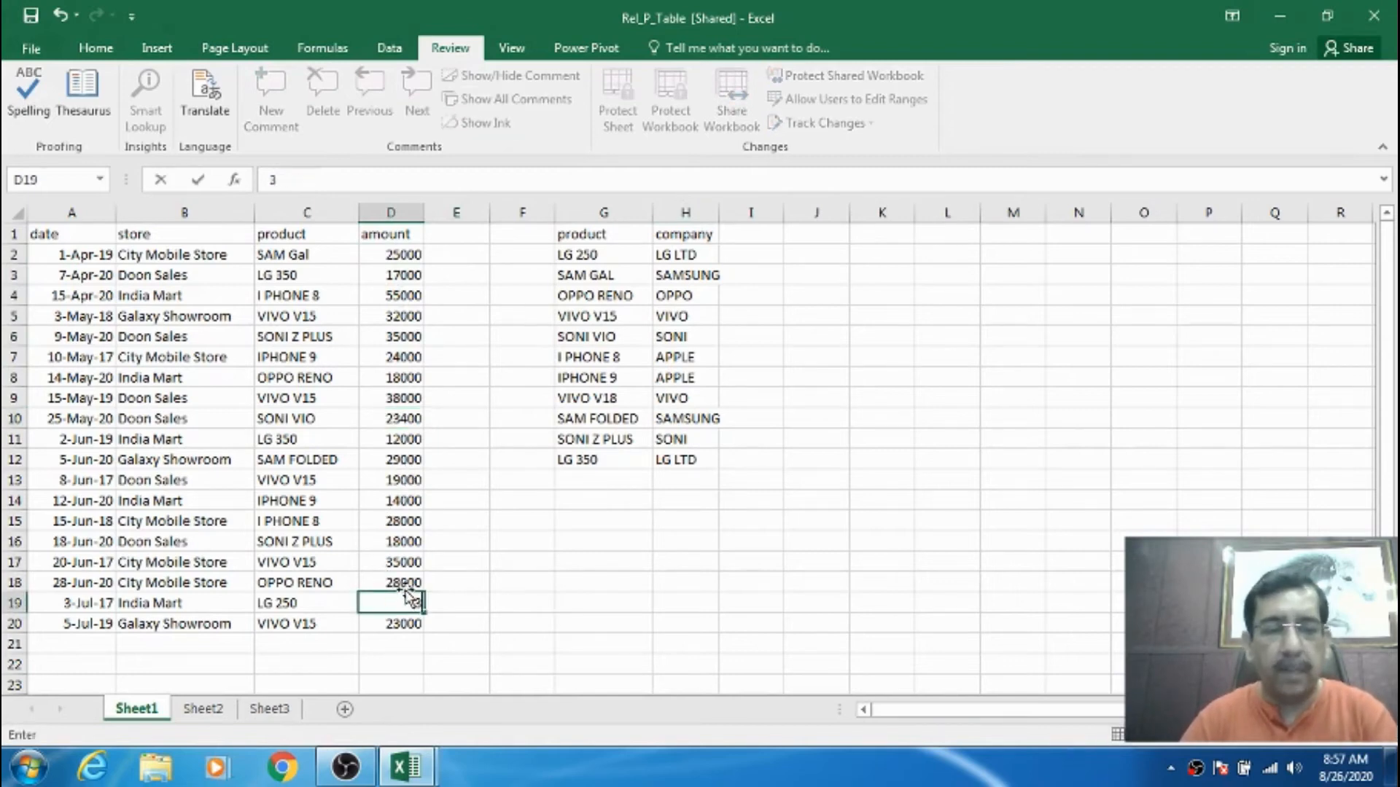
{"action": "type", "text": "0000"}
{"action": "left_click", "coordinate": [403, 523]}
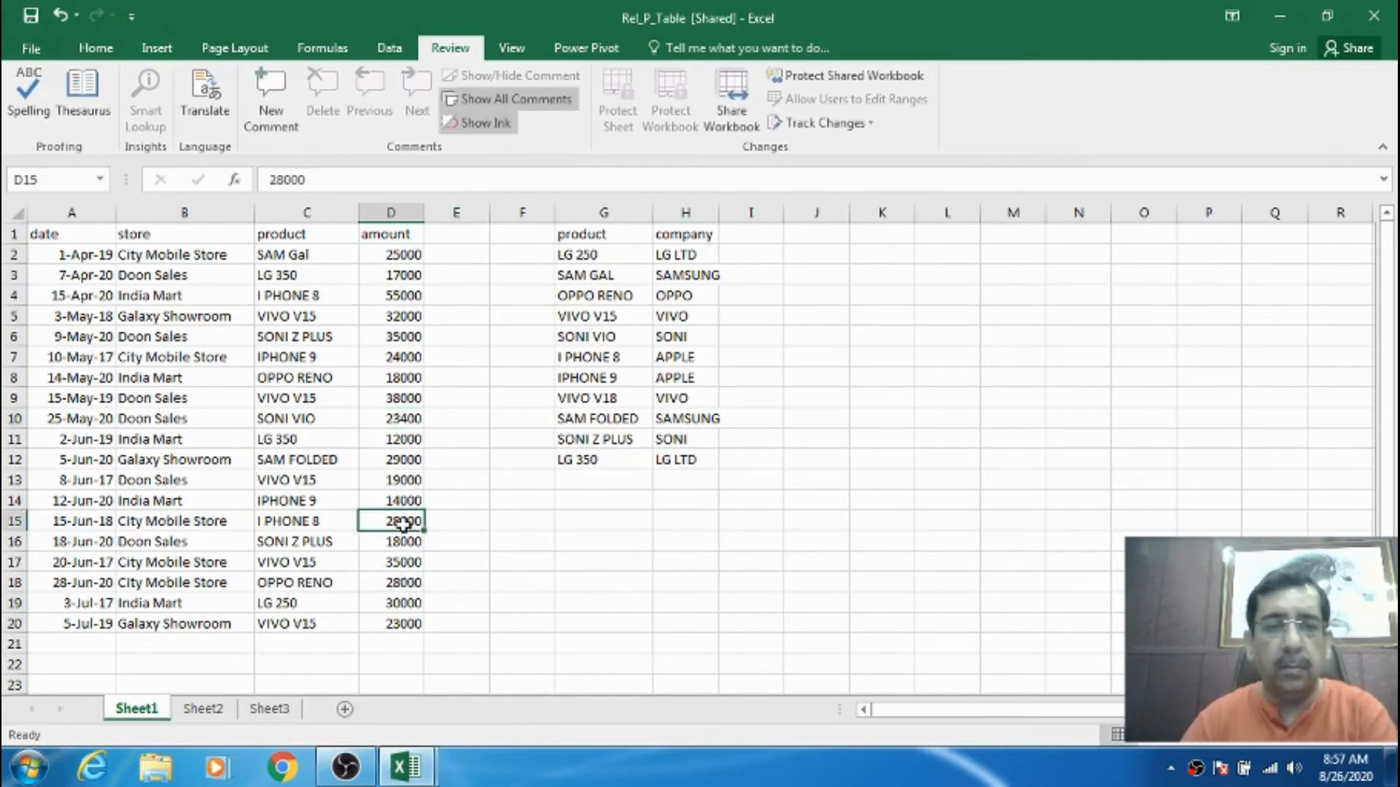
{"action": "left_click", "coordinate": [84, 235]}
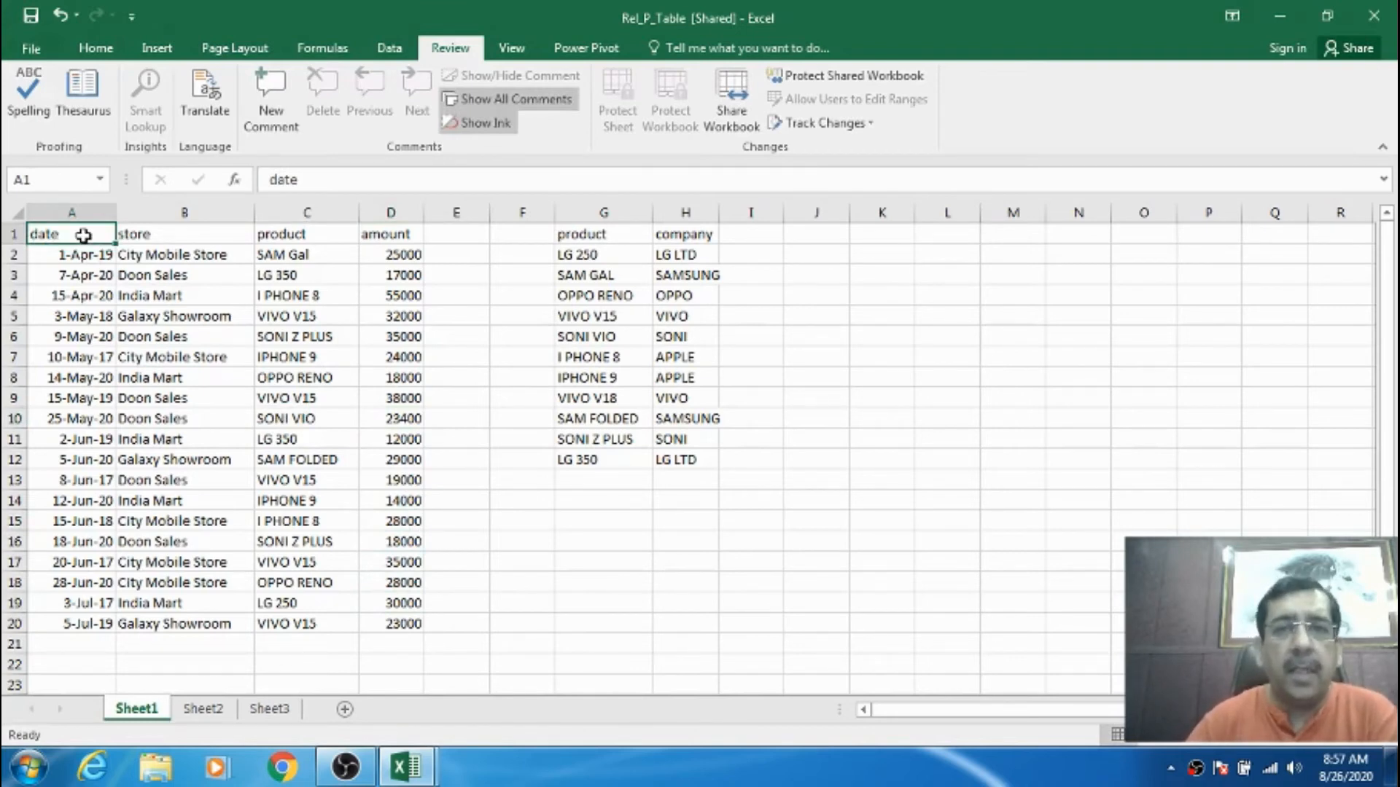
{"action": "left_click", "coordinate": [493, 426]}
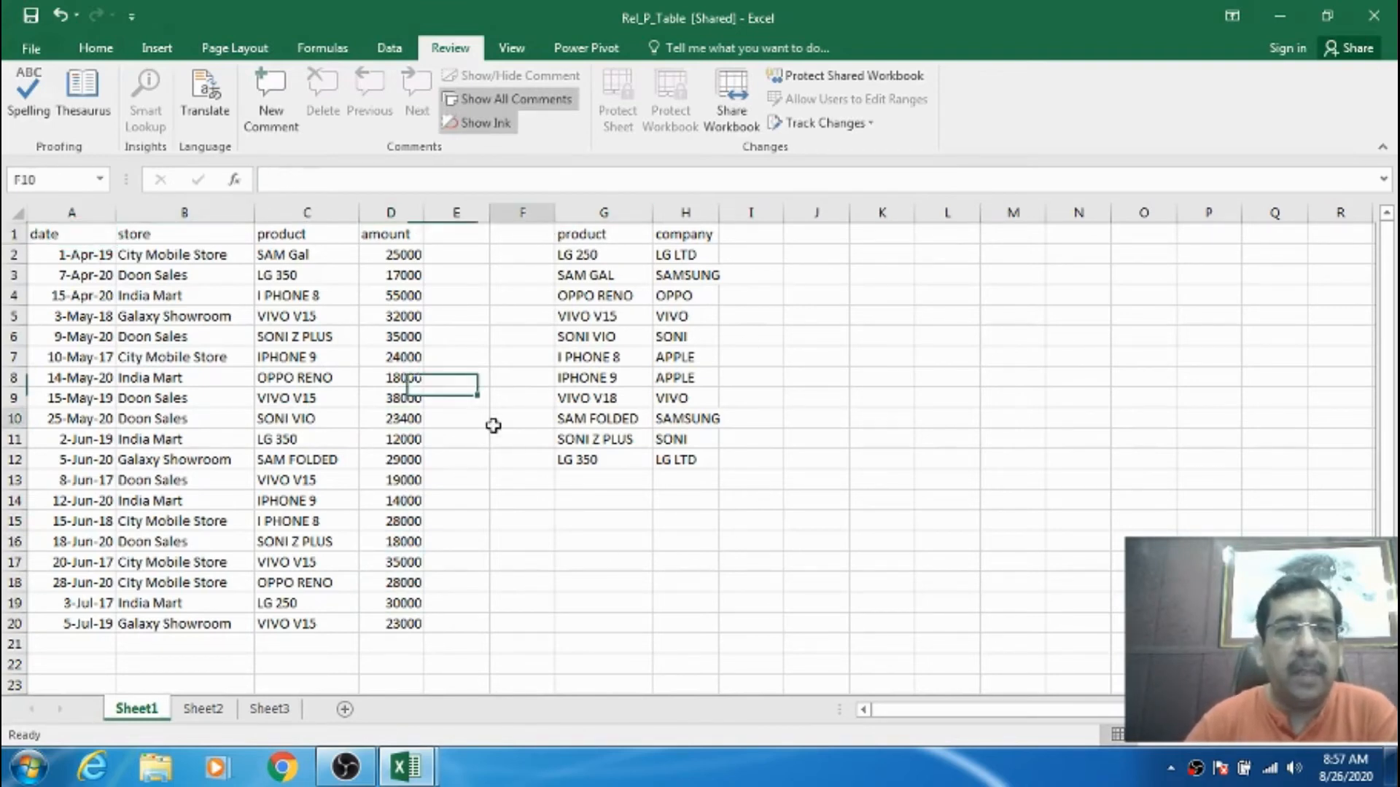
{"action": "left_click", "coordinate": [108, 243]}
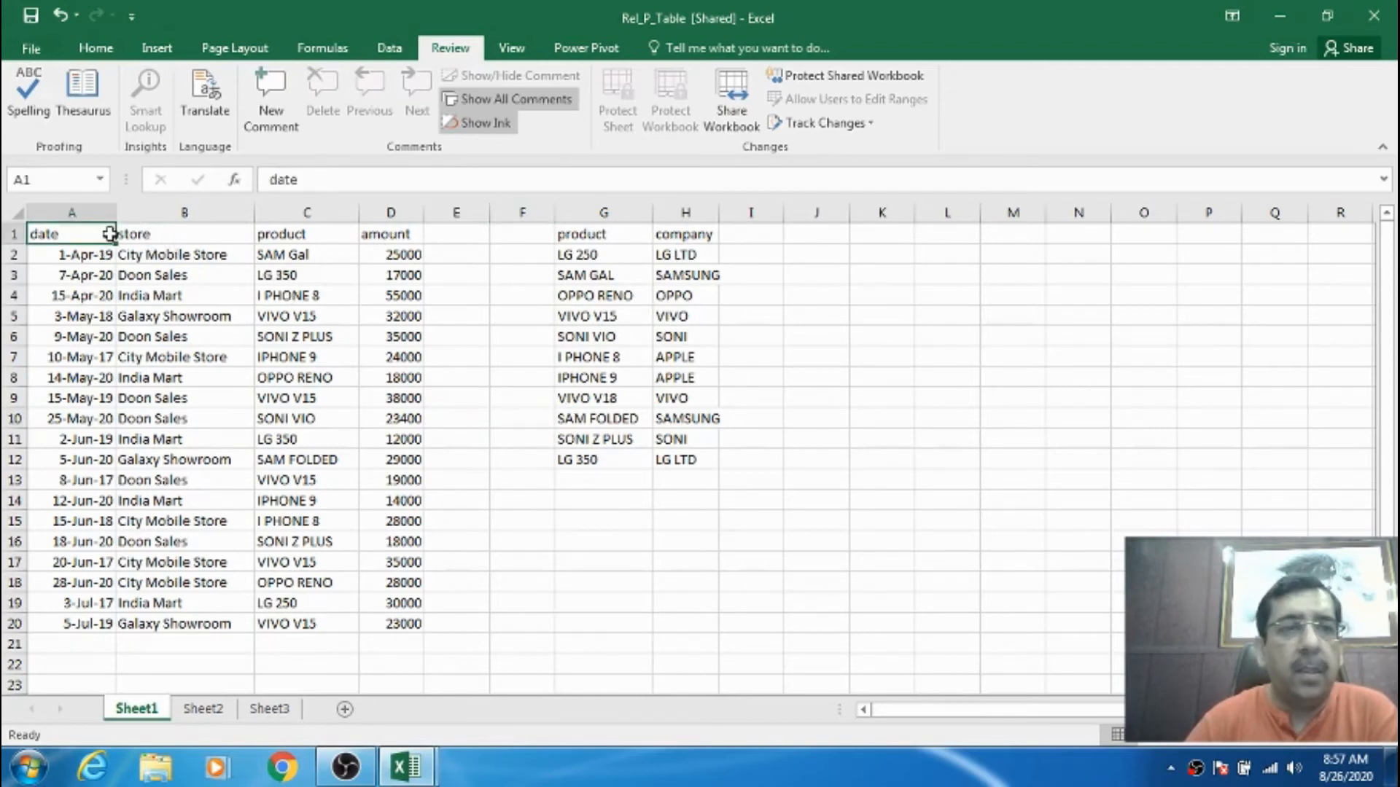
- Turn on Highlight Changes for A1:H20 with the Who and Where filters ticked
{"action": "left_click_drag", "start_coordinate": [110, 234], "coordinate": [691, 618]}
{"action": "left_click", "coordinate": [872, 125]}
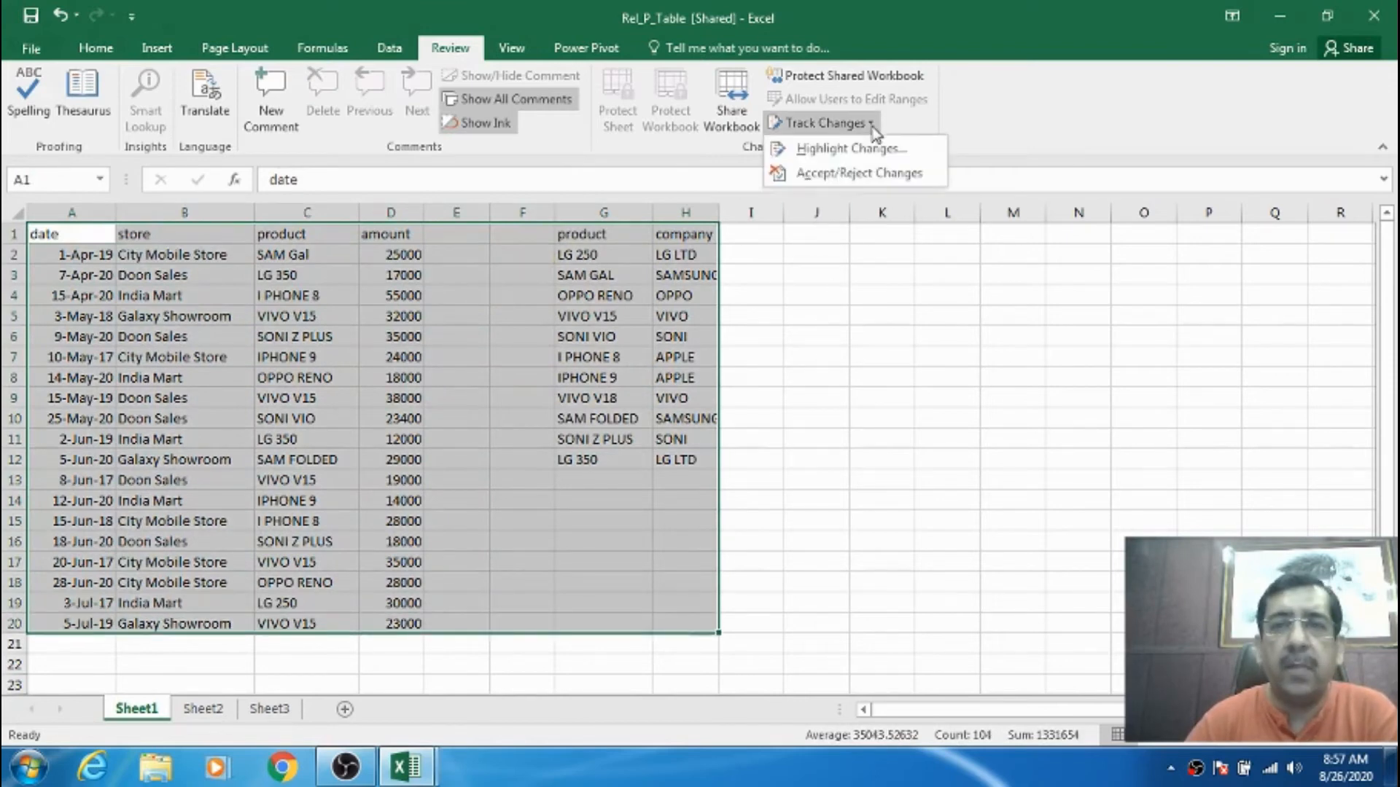
{"action": "left_click", "coordinate": [885, 151]}
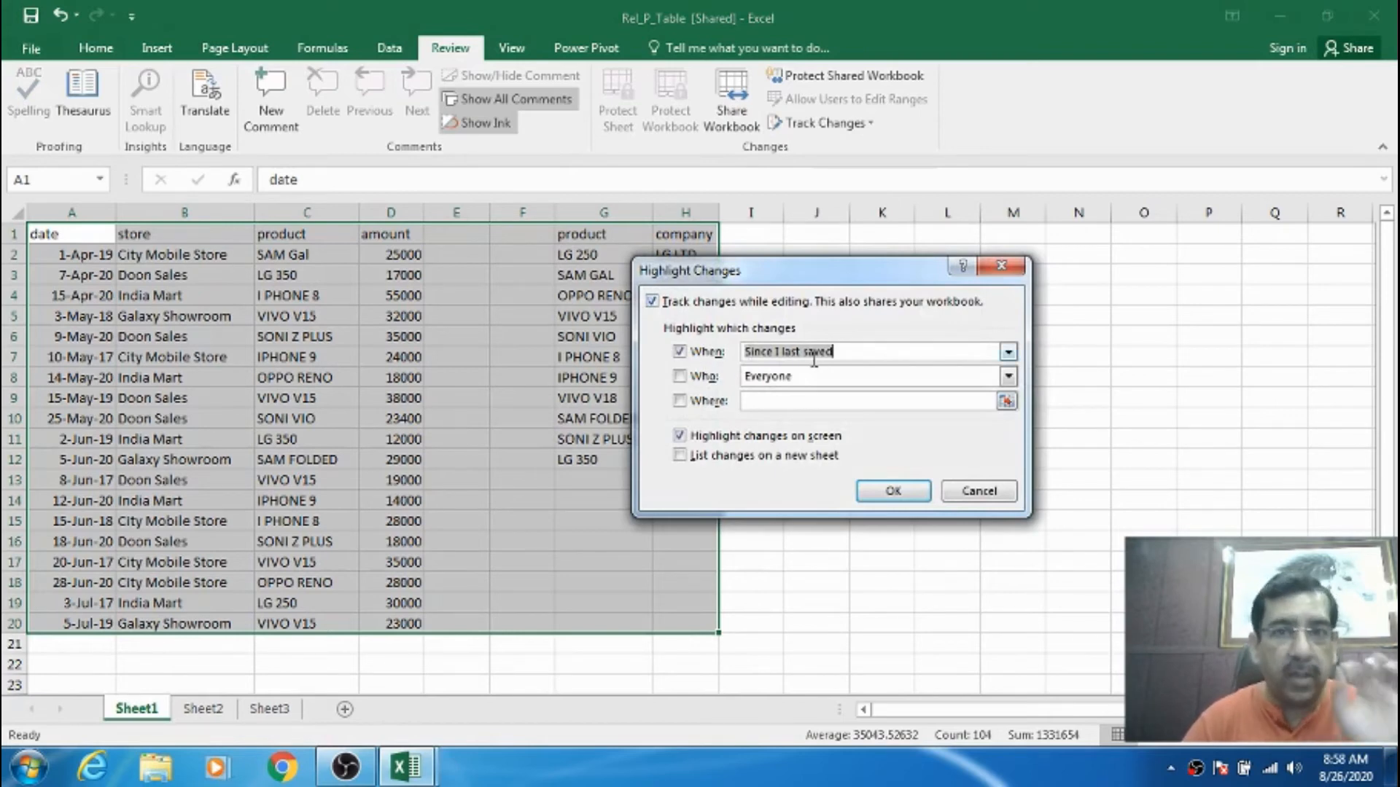
{"action": "left_click", "coordinate": [702, 376]}
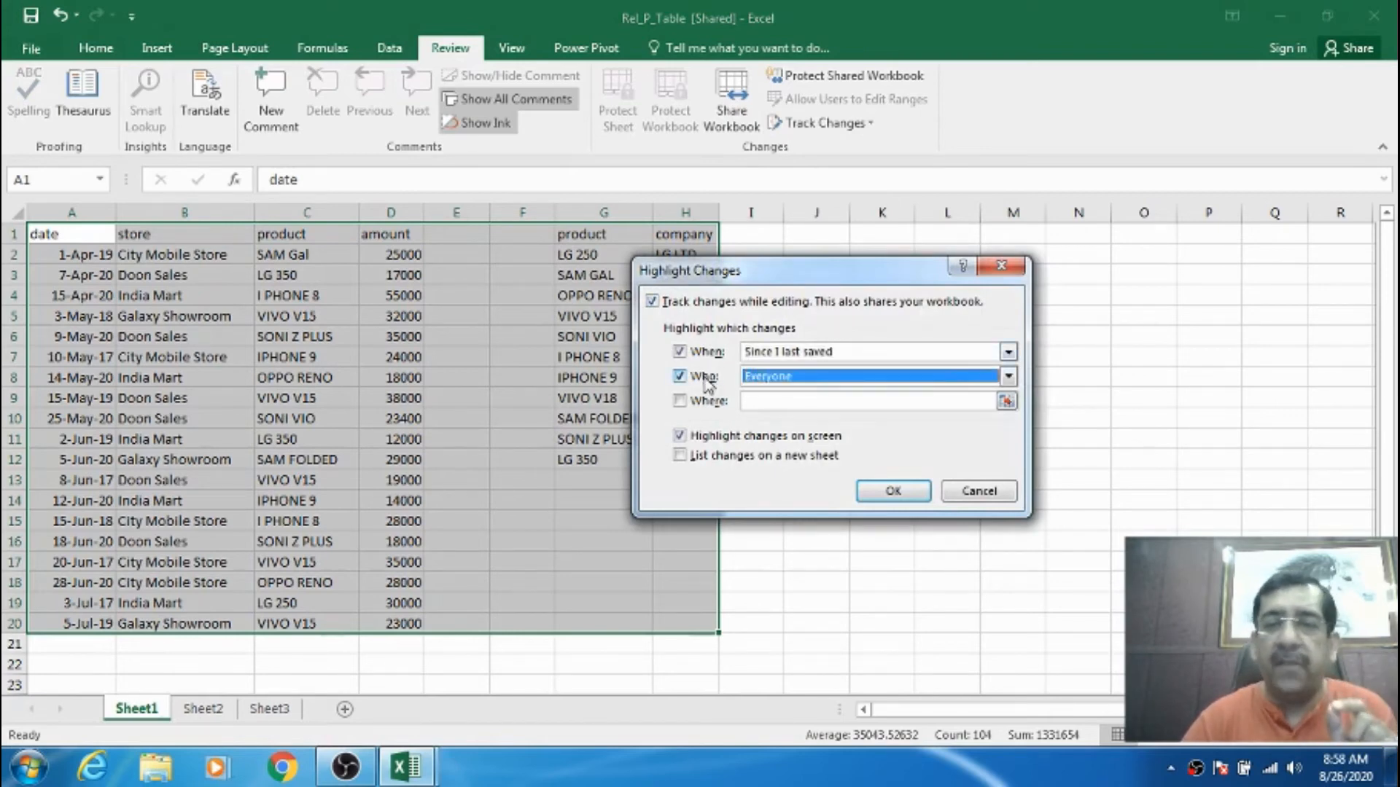
{"action": "left_click", "coordinate": [706, 403]}
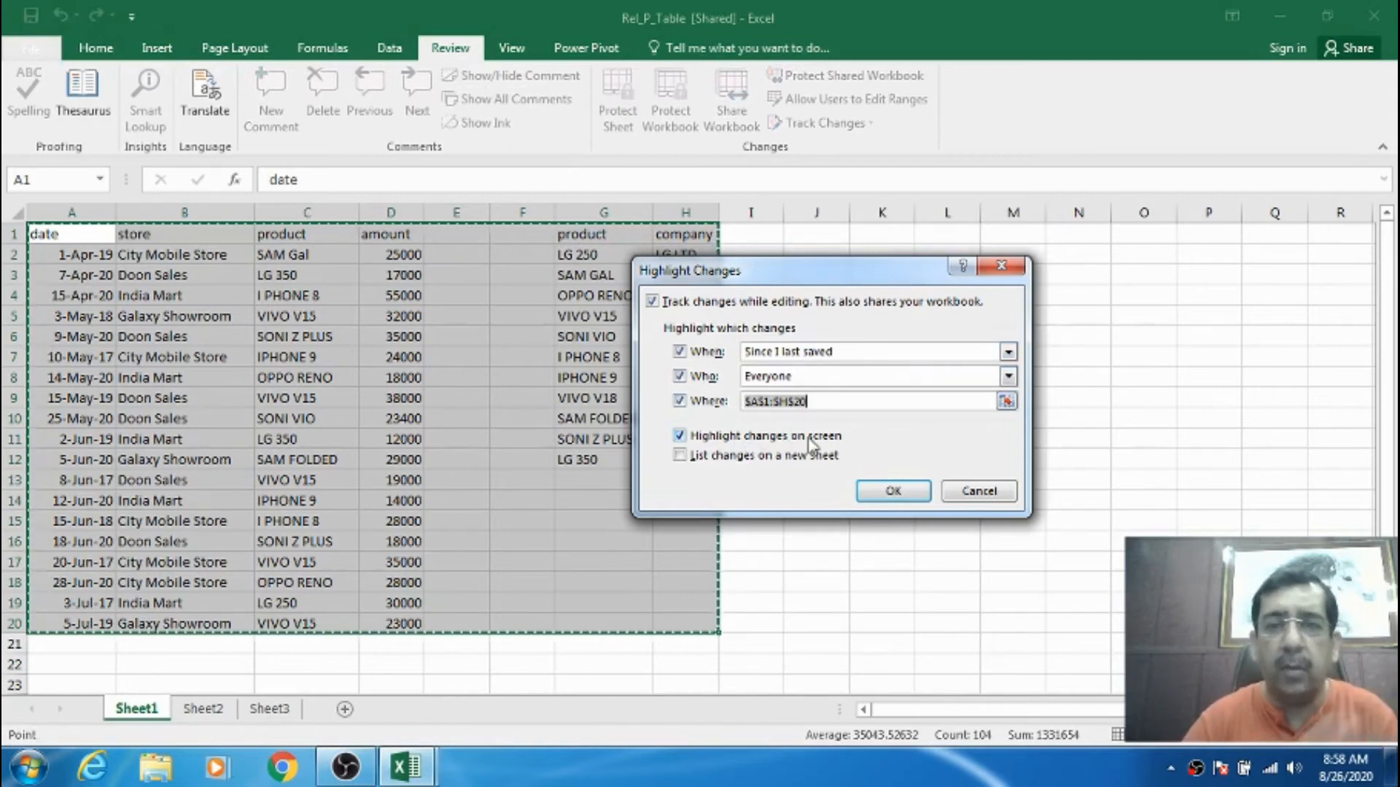
{"action": "left_click", "coordinate": [891, 494]}
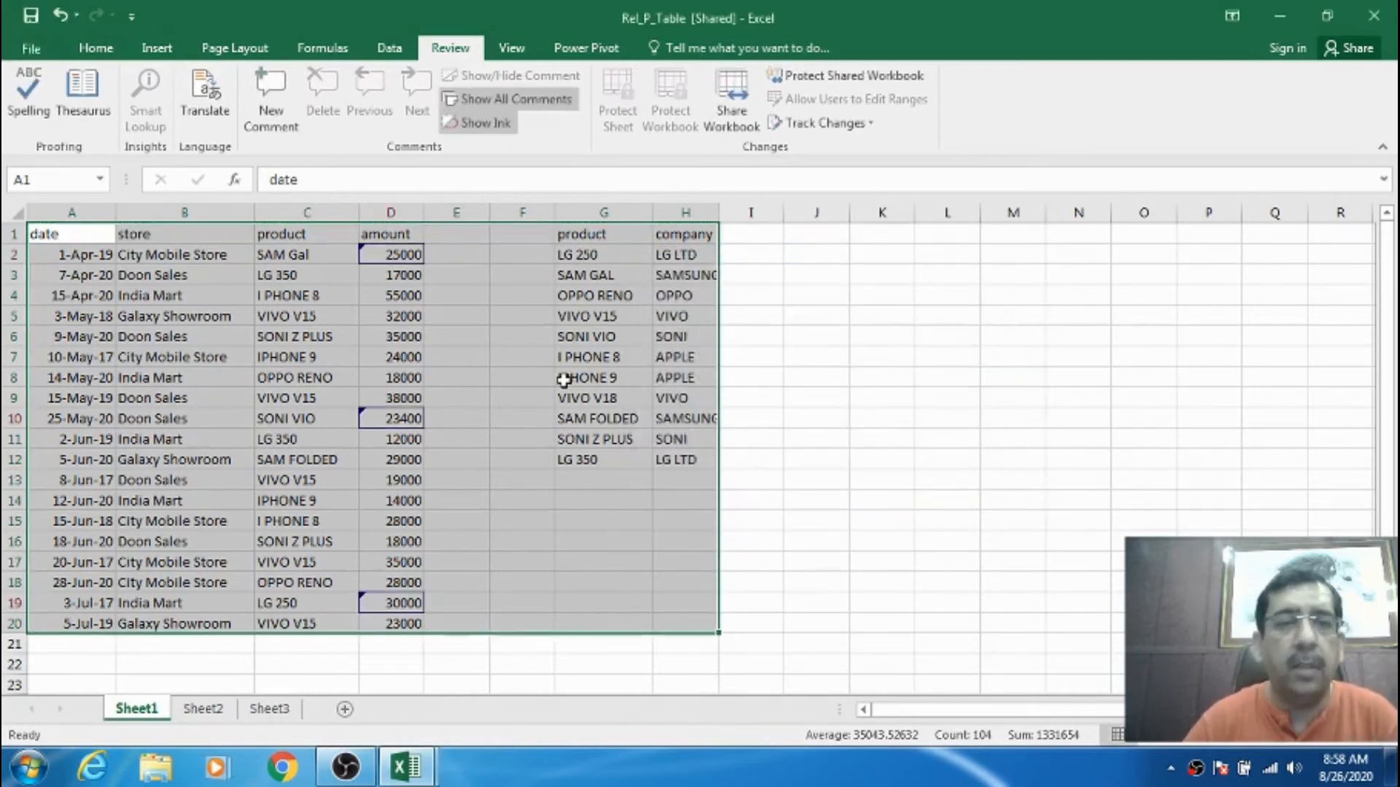
- Inspect the change marks on the amounts in D2, D10 and D19
{"action": "left_click", "coordinate": [557, 377]}
{"action": "left_click", "coordinate": [404, 254]}
{"action": "left_click", "coordinate": [402, 420]}
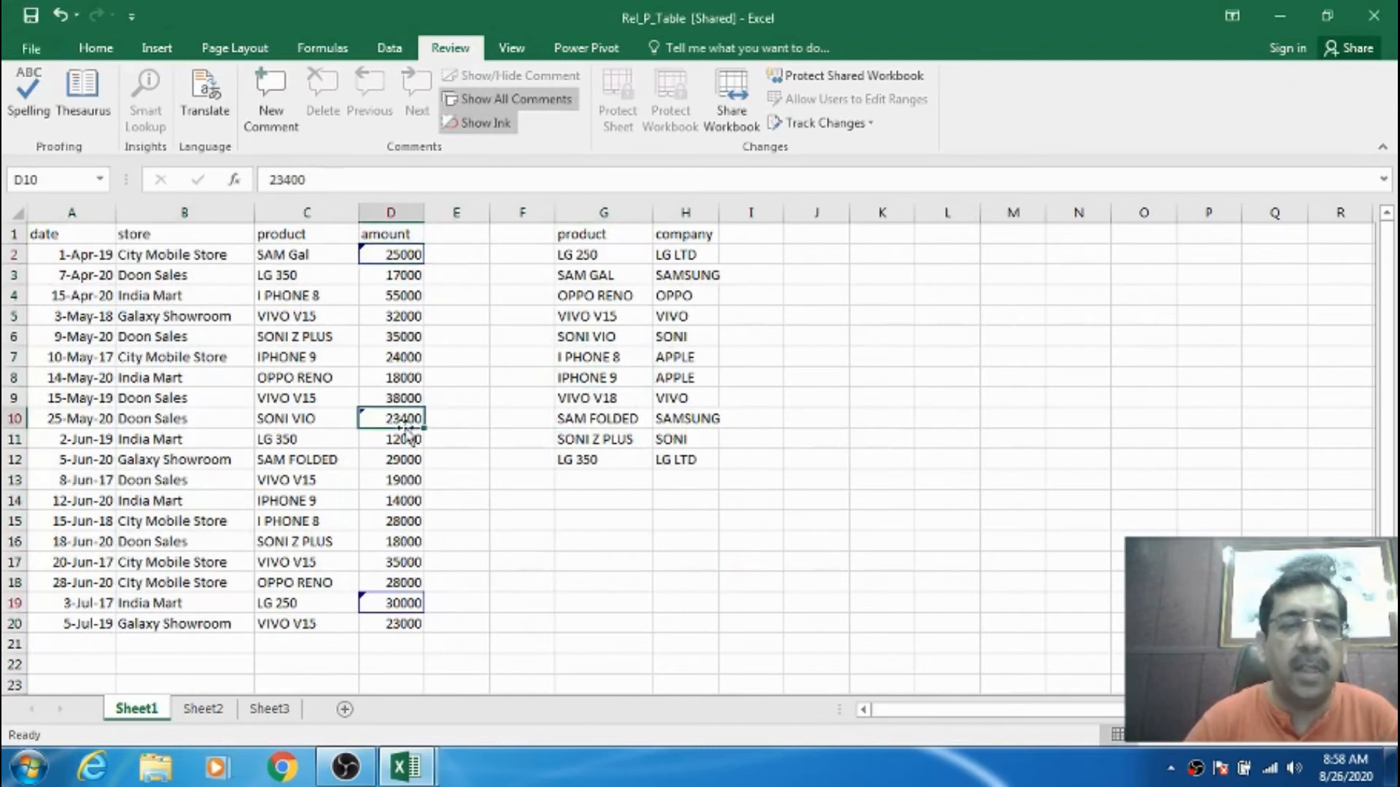
{"action": "left_click", "coordinate": [394, 602]}
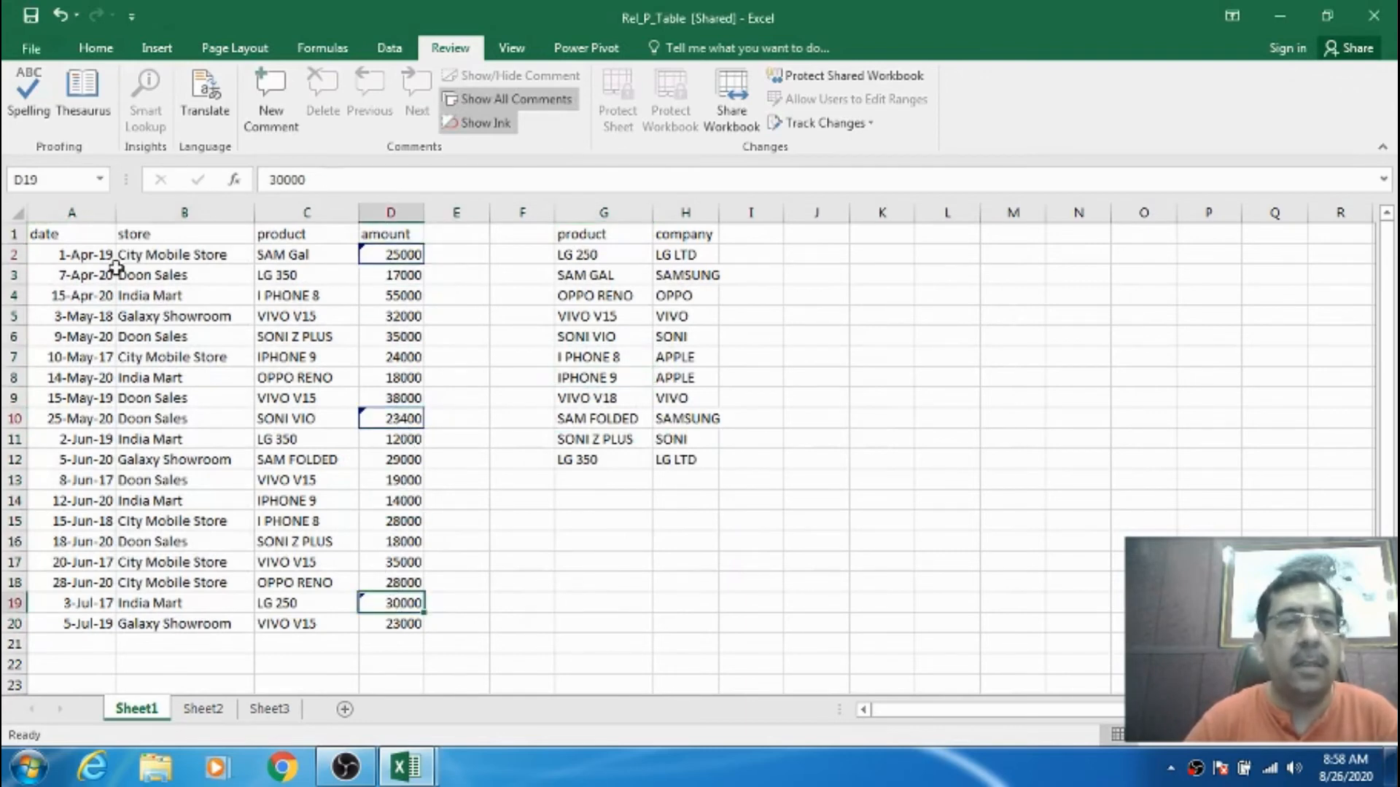
- Return to A1 and show the Track Changes choices on the Review tab
{"action": "left_click", "coordinate": [93, 239]}
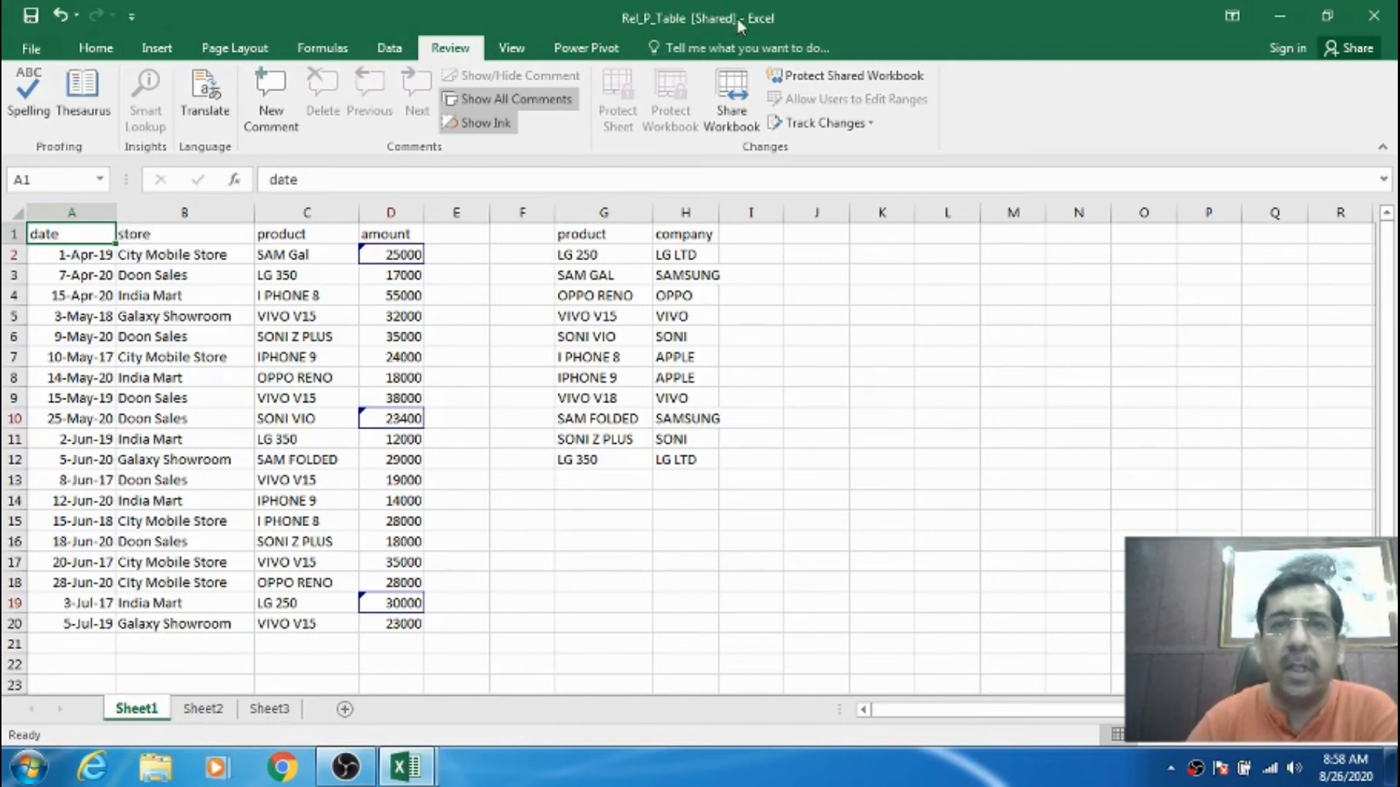
{"action": "left_click", "coordinate": [815, 128]}
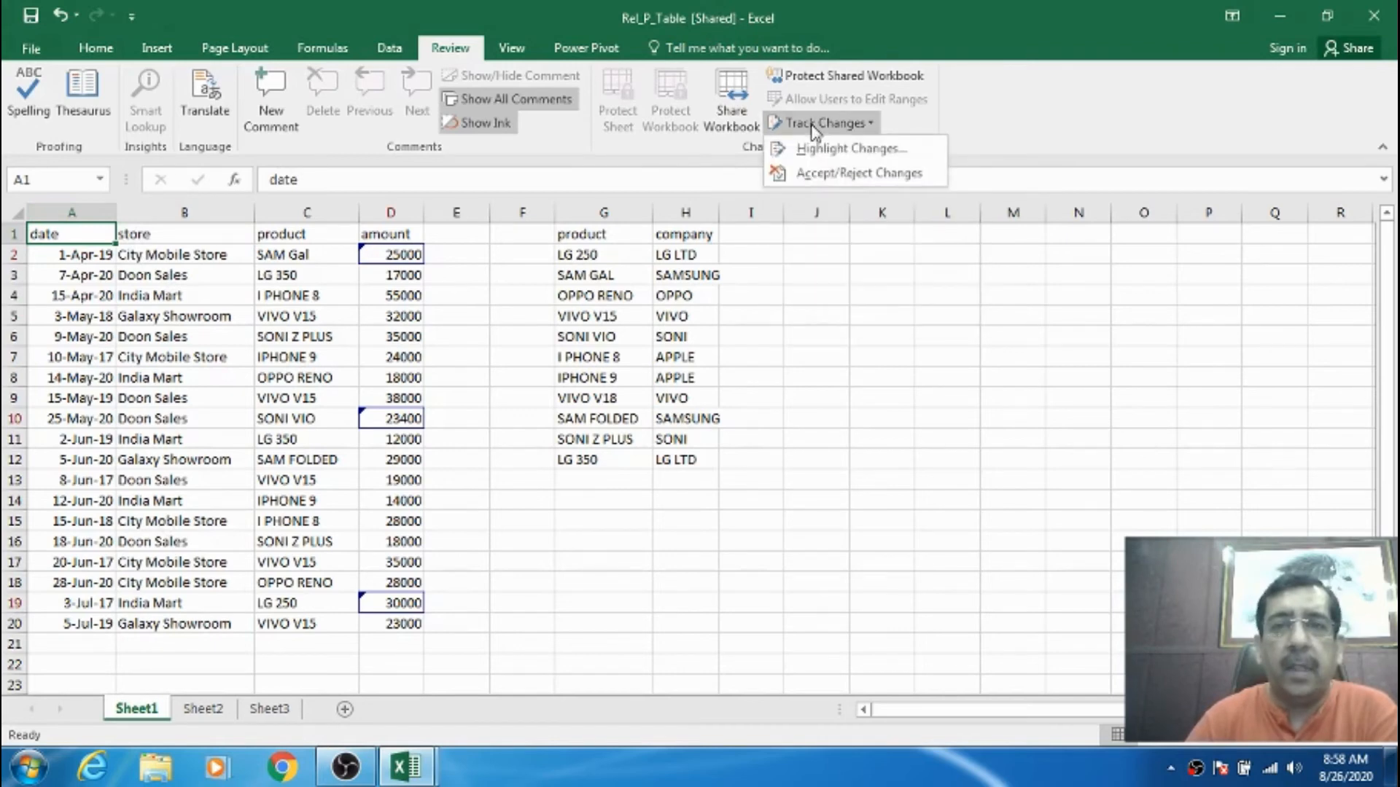
- Start Accept/Reject Changes, saving first and keeping Not yet reviewed, Everyone and A1:H20
{"action": "left_click", "coordinate": [823, 177]}
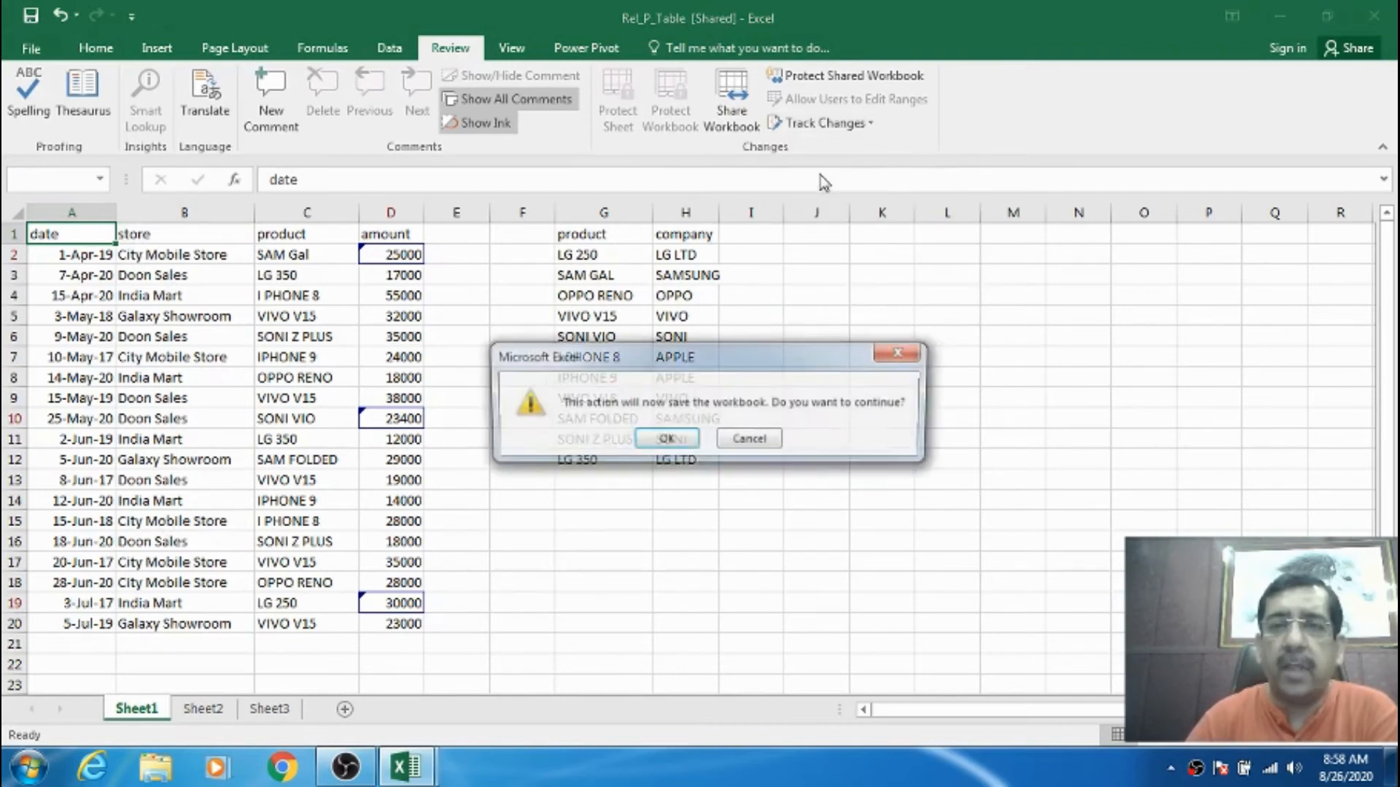
{"action": "left_click", "coordinate": [663, 440]}
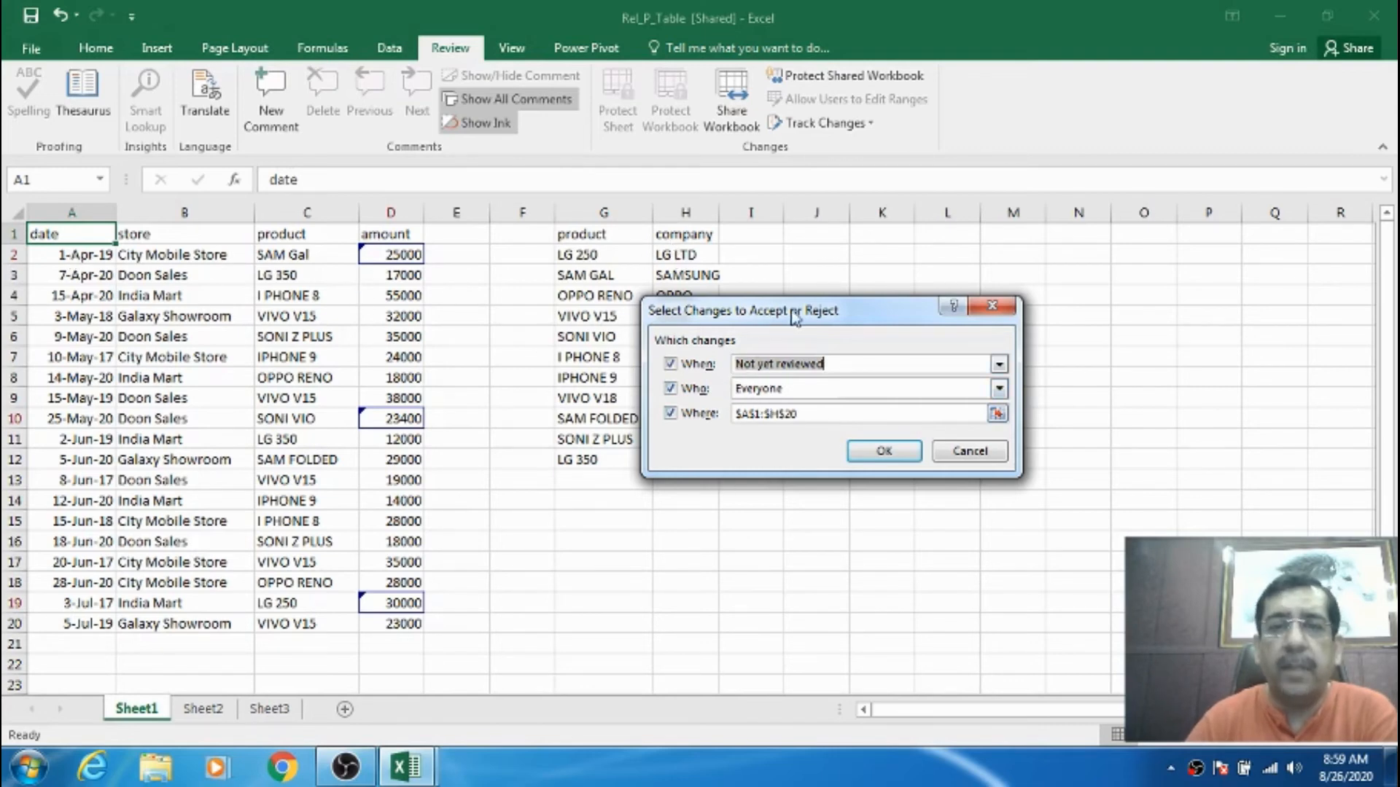
{"action": "left_click_drag", "start_coordinate": [791, 312], "coordinate": [988, 260]}
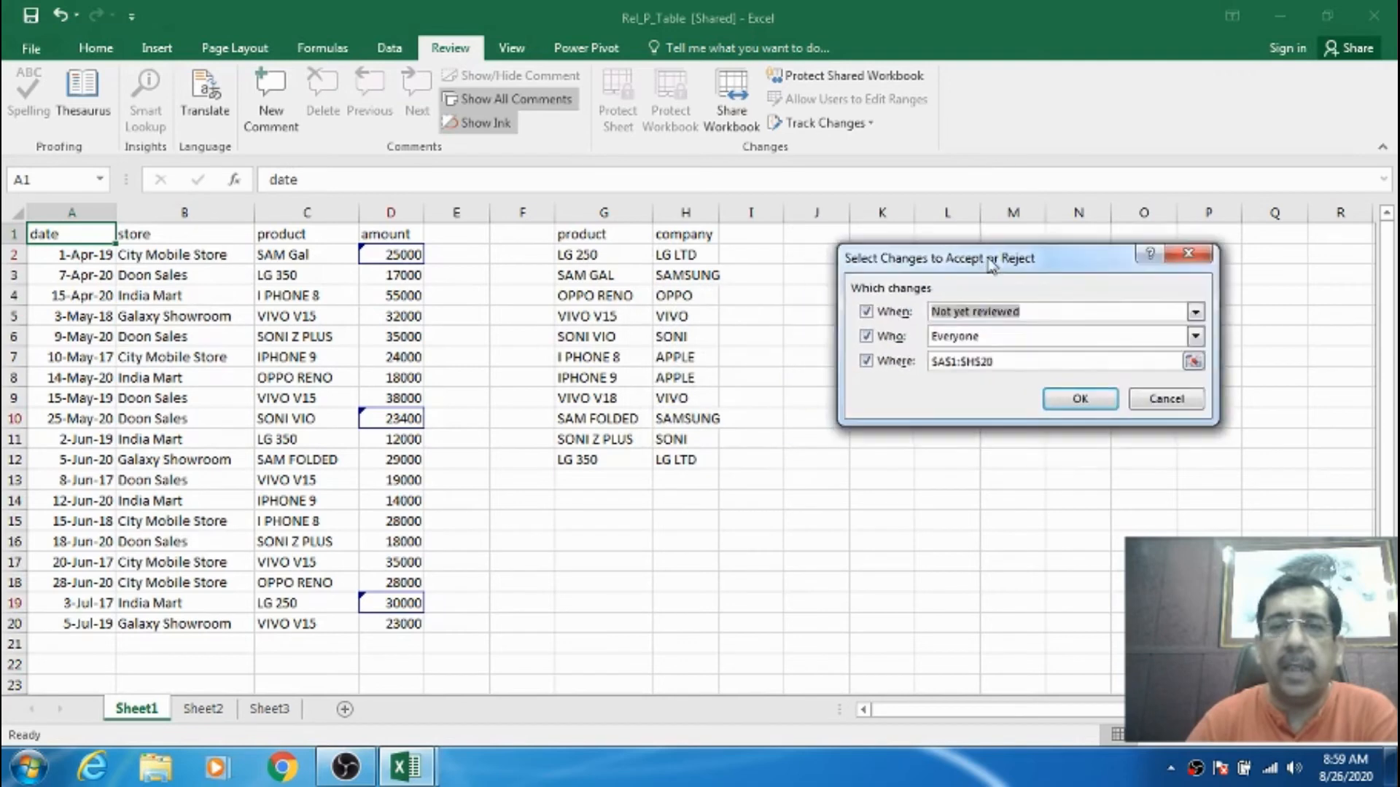
{"action": "left_click", "coordinate": [1077, 399]}
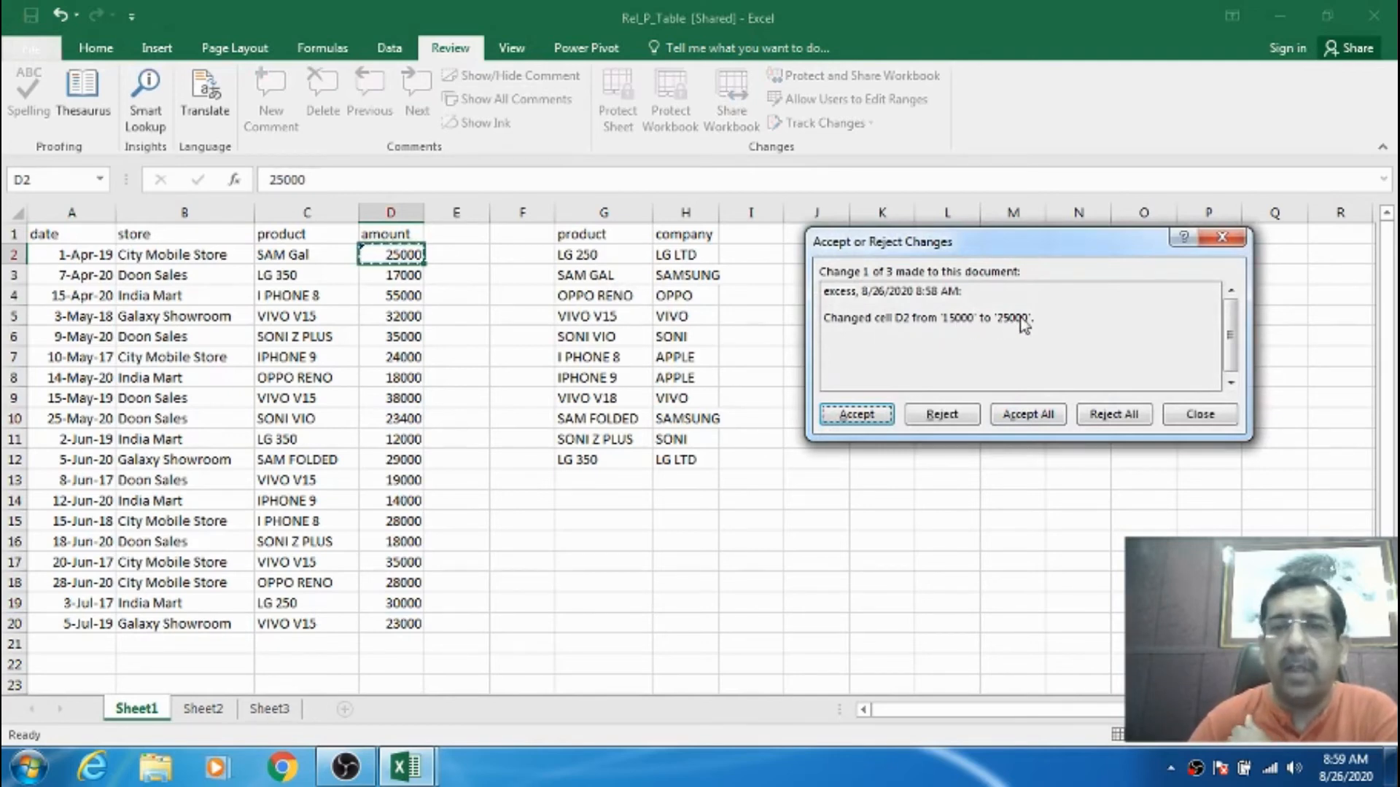
- Accept D2's 25000, reject D10's change back to 19000, and accept D19's 30000
{"action": "left_click", "coordinate": [867, 419]}
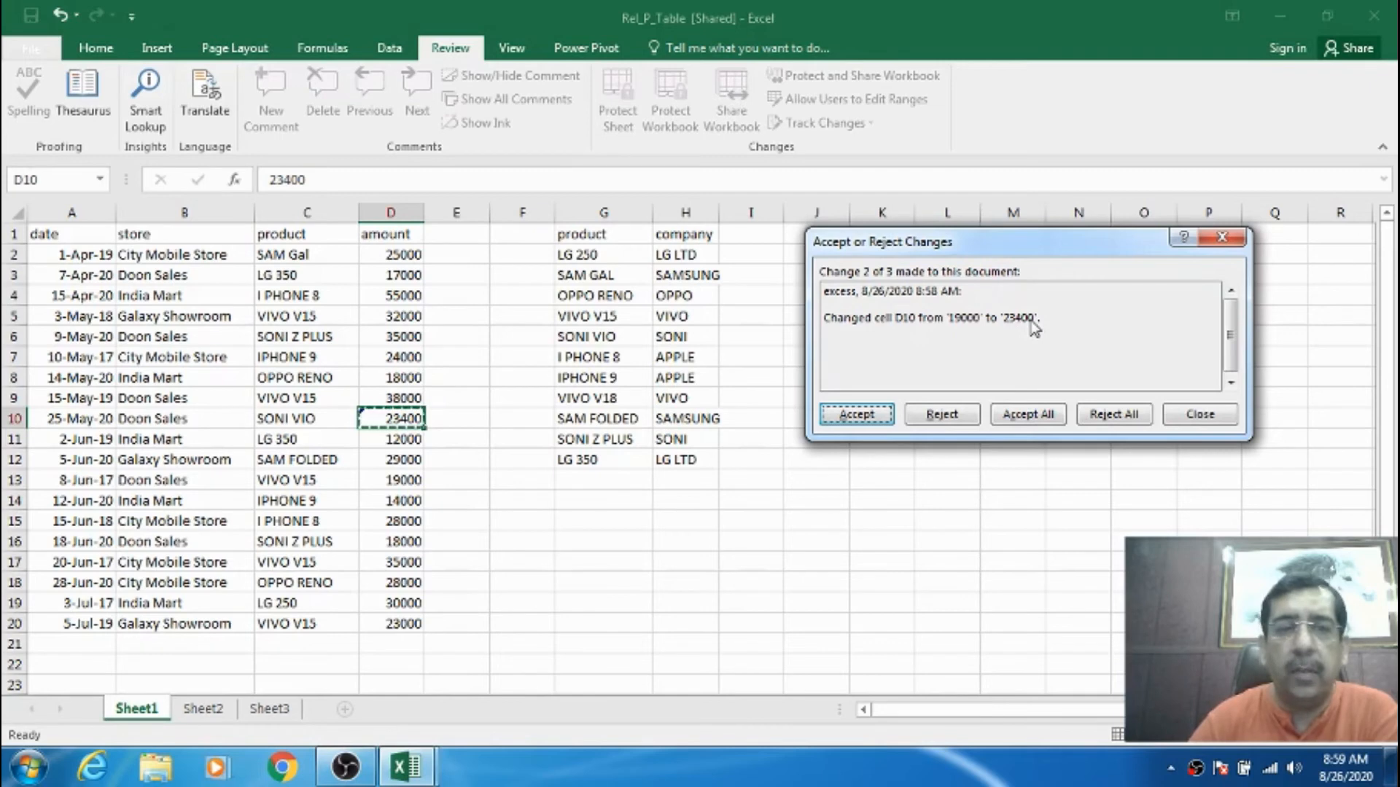
{"action": "left_click", "coordinate": [944, 415]}
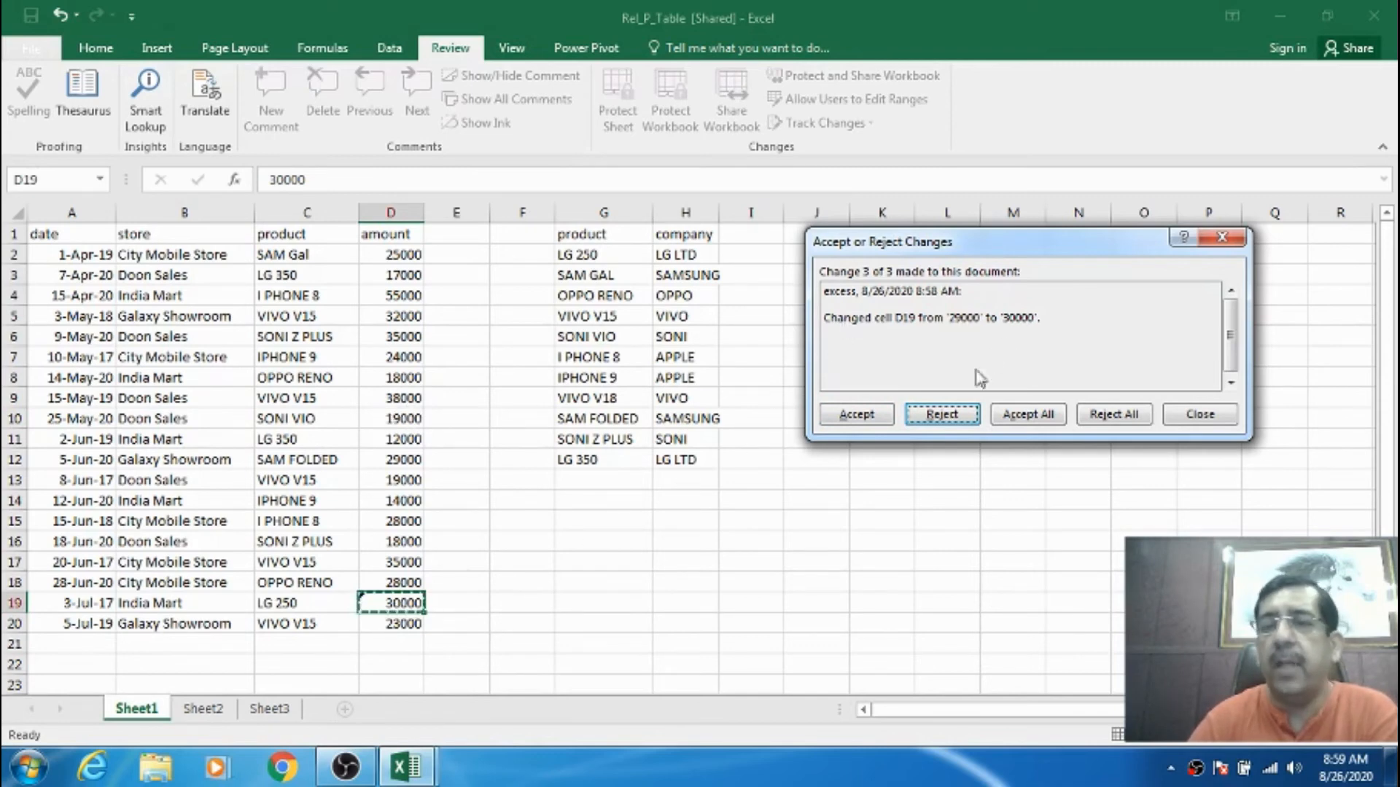
{"action": "left_click", "coordinate": [855, 411]}
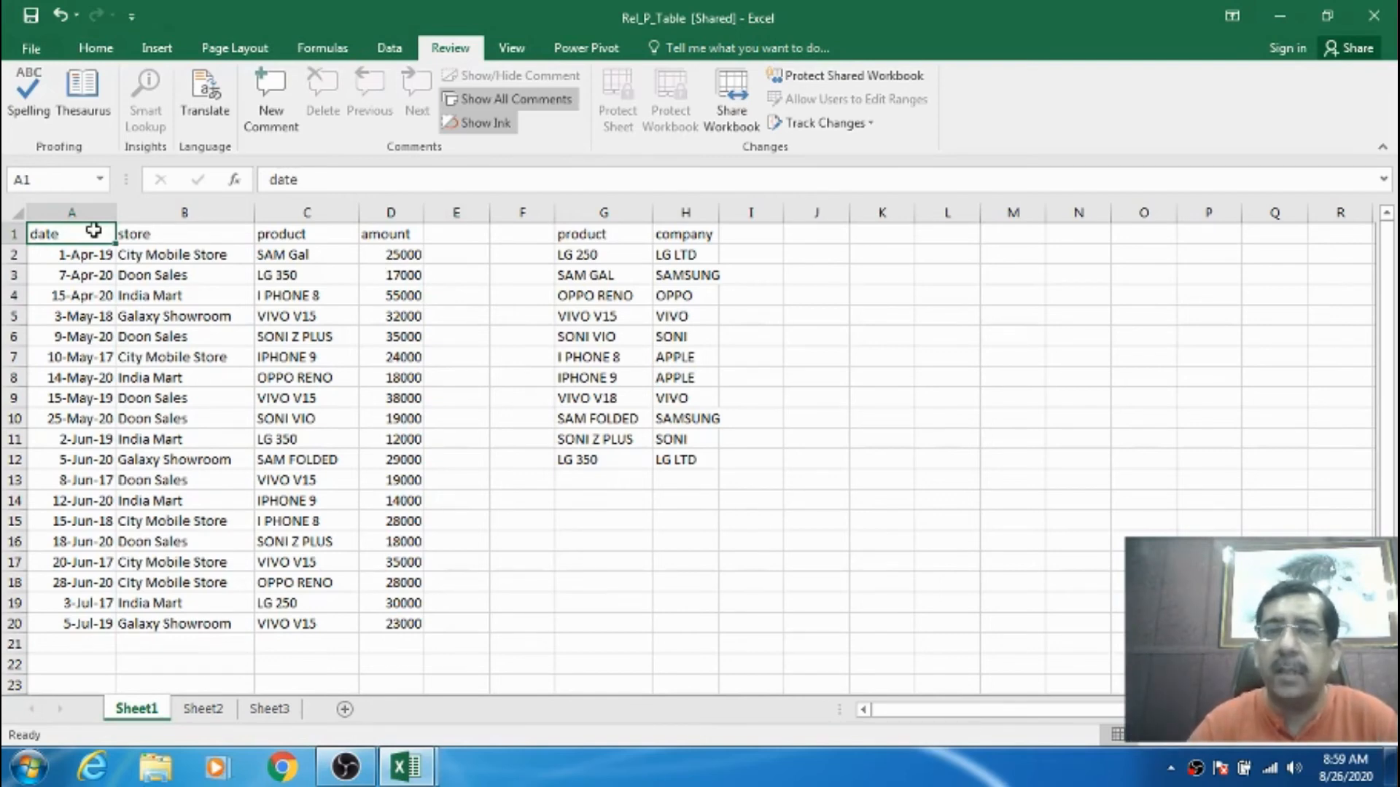
- Turn off multi-user editing in Share Workbook, confirm unsharing Rel_P_Table, and return to A1
{"action": "left_click", "coordinate": [733, 99]}
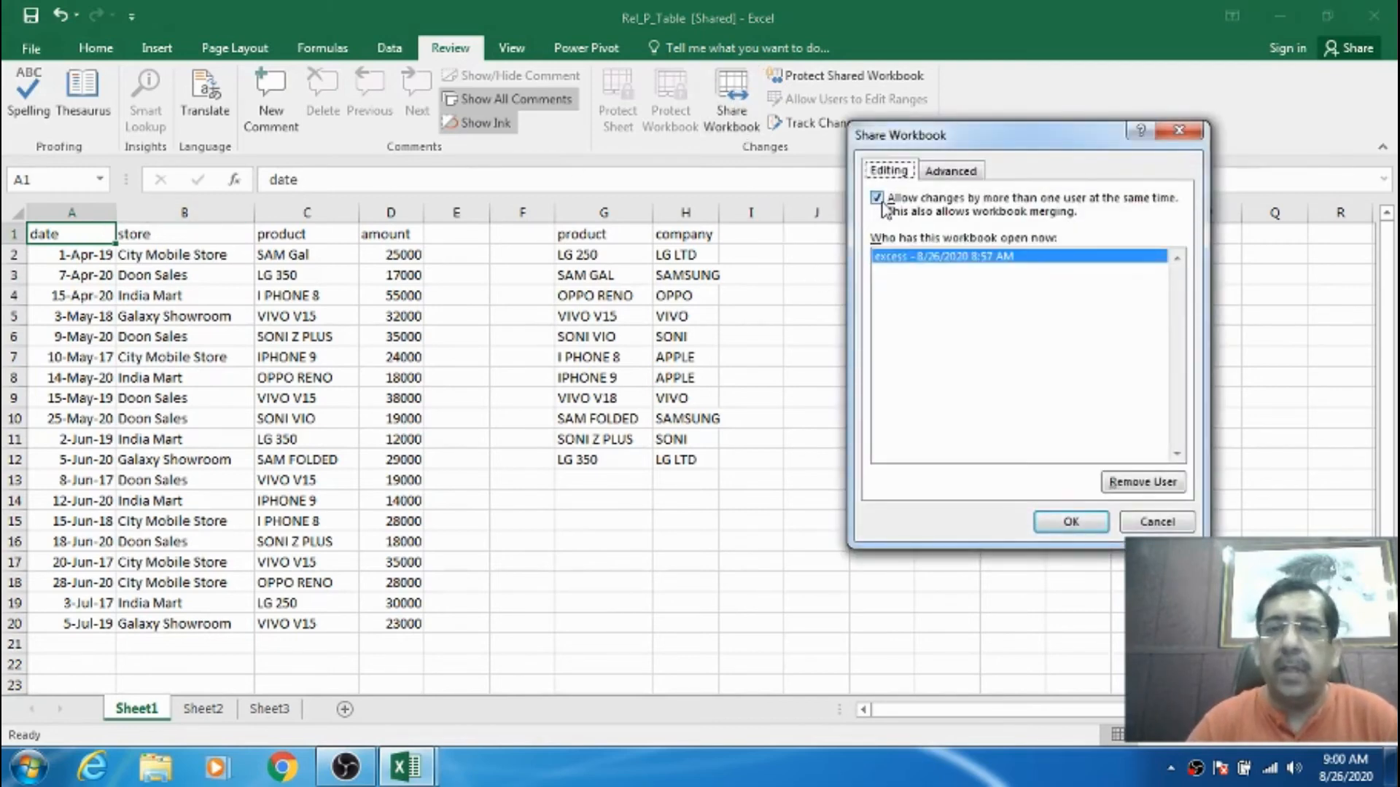
{"action": "left_click", "coordinate": [885, 209]}
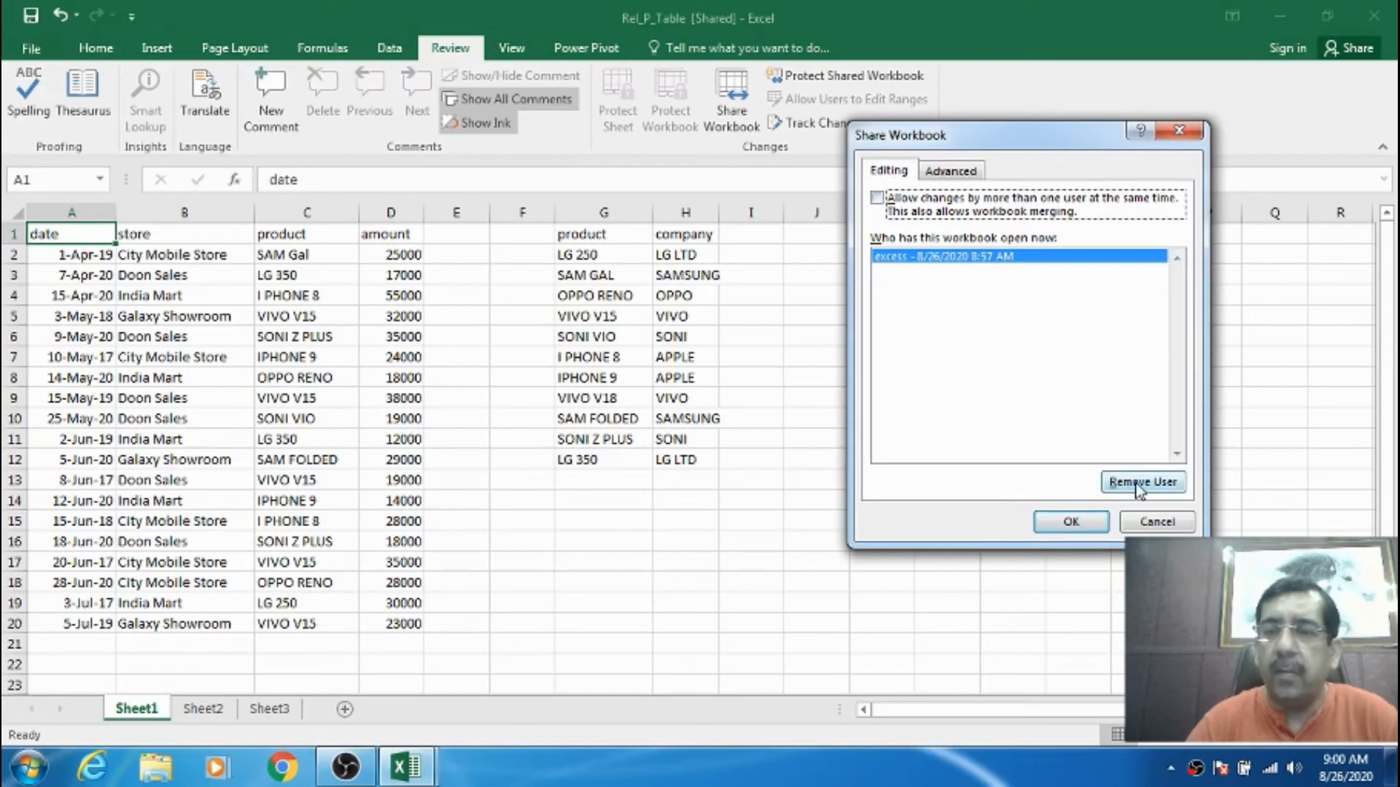
{"action": "left_click", "coordinate": [1072, 523]}
{"action": "left_click", "coordinate": [666, 468]}
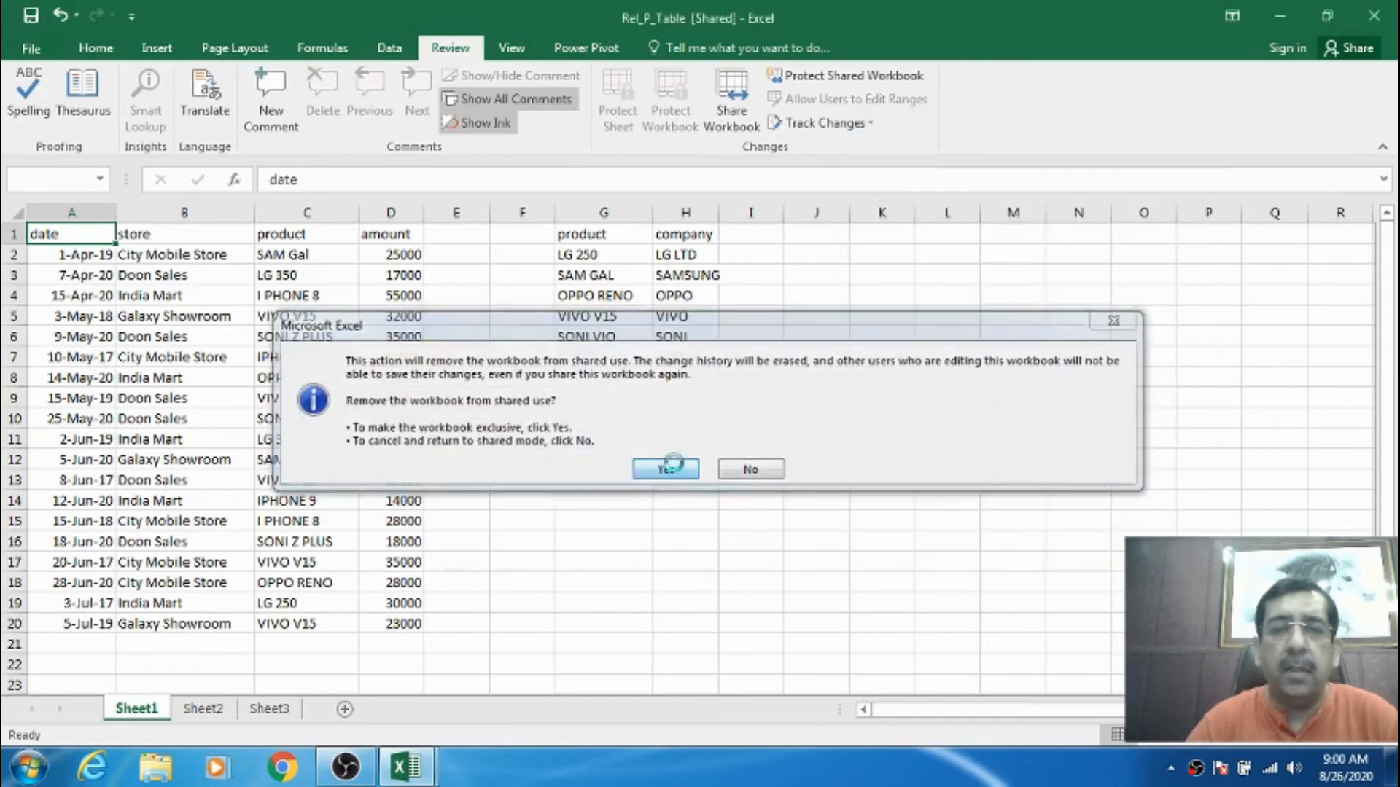
{"action": "left_click", "coordinate": [616, 357]}
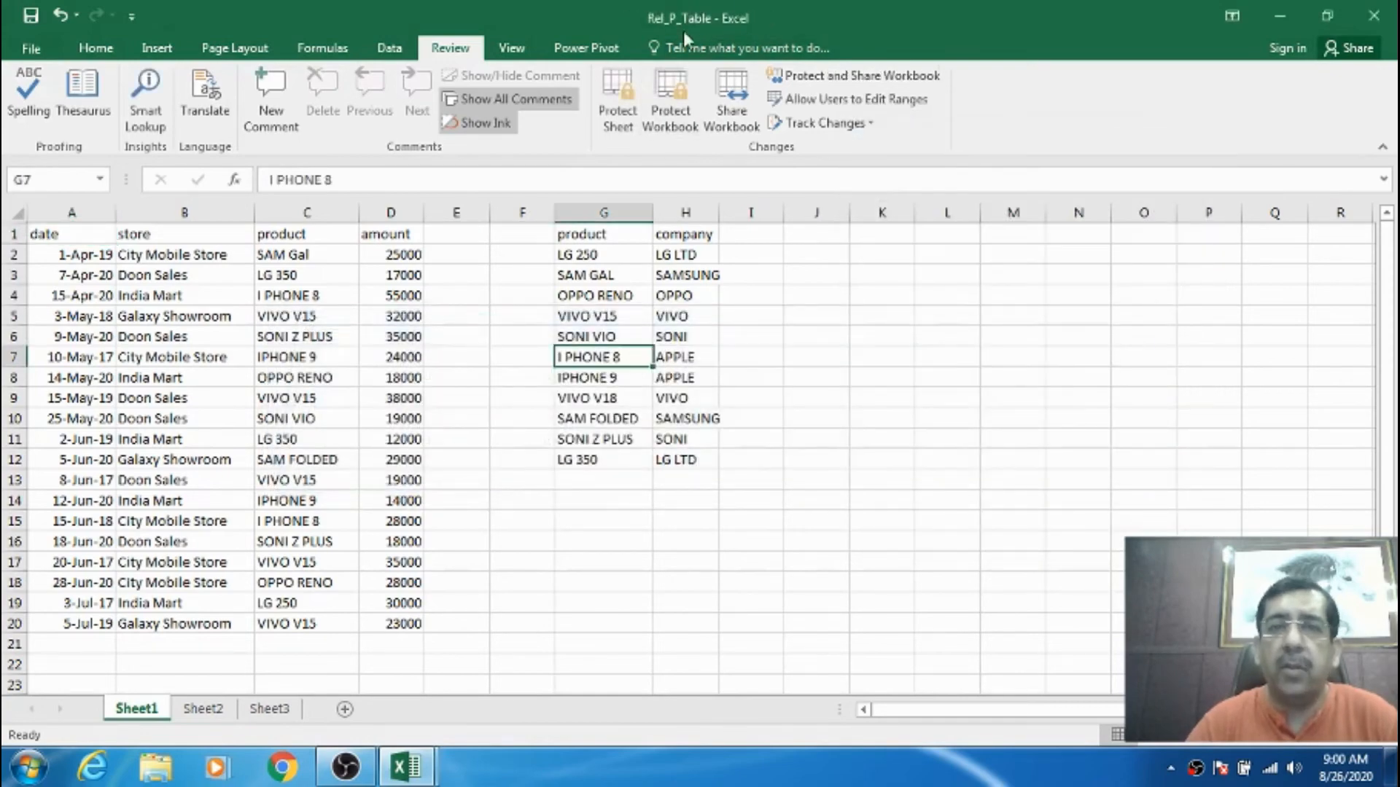
{"action": "left_click_drag", "start_coordinate": [250, 313], "coordinate": [211, 297]}
{"action": "left_click", "coordinate": [91, 234]}
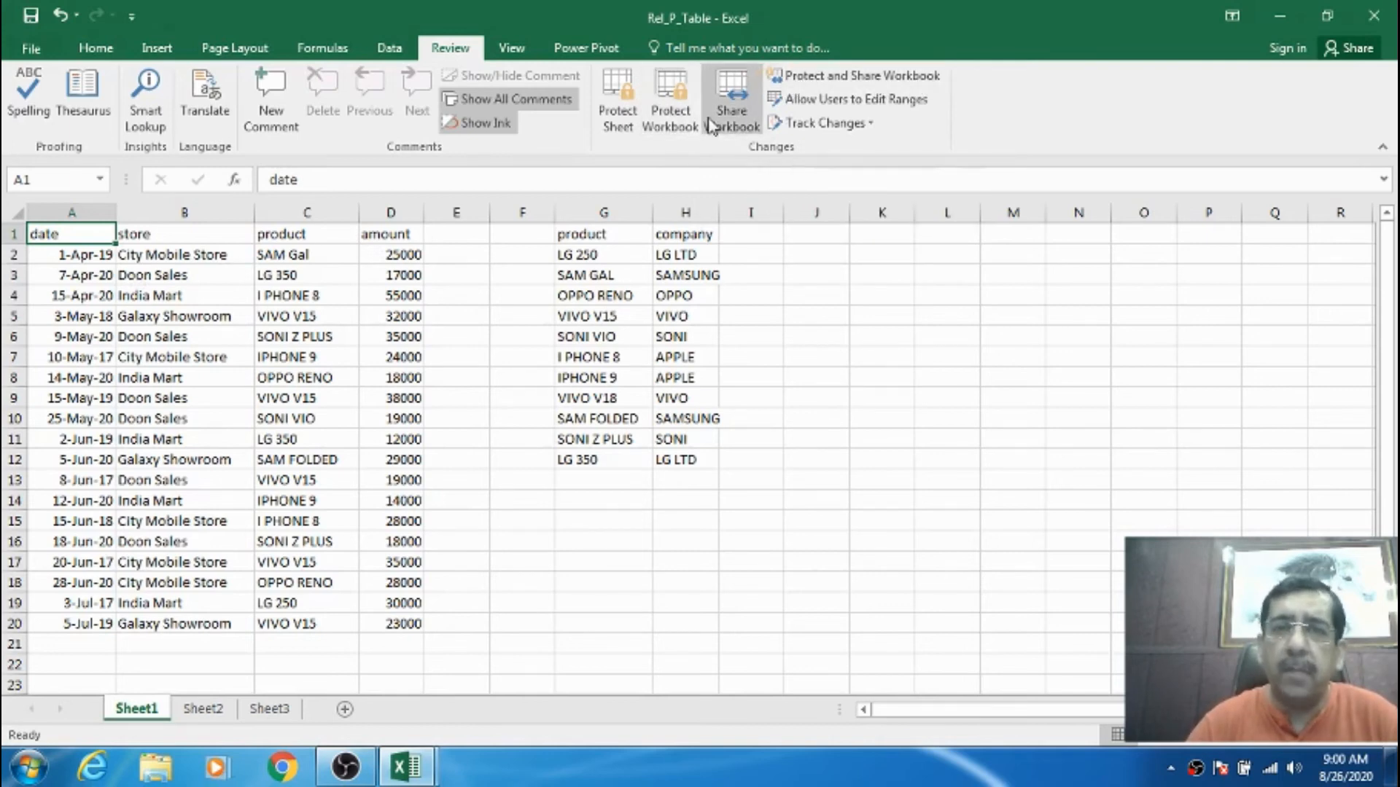
- Protect the shared workbook with track changes under a confirmed password, then select D2
{"action": "left_click", "coordinate": [335, 315]}
{"action": "left_click_drag", "start_coordinate": [86, 234], "coordinate": [657, 620]}
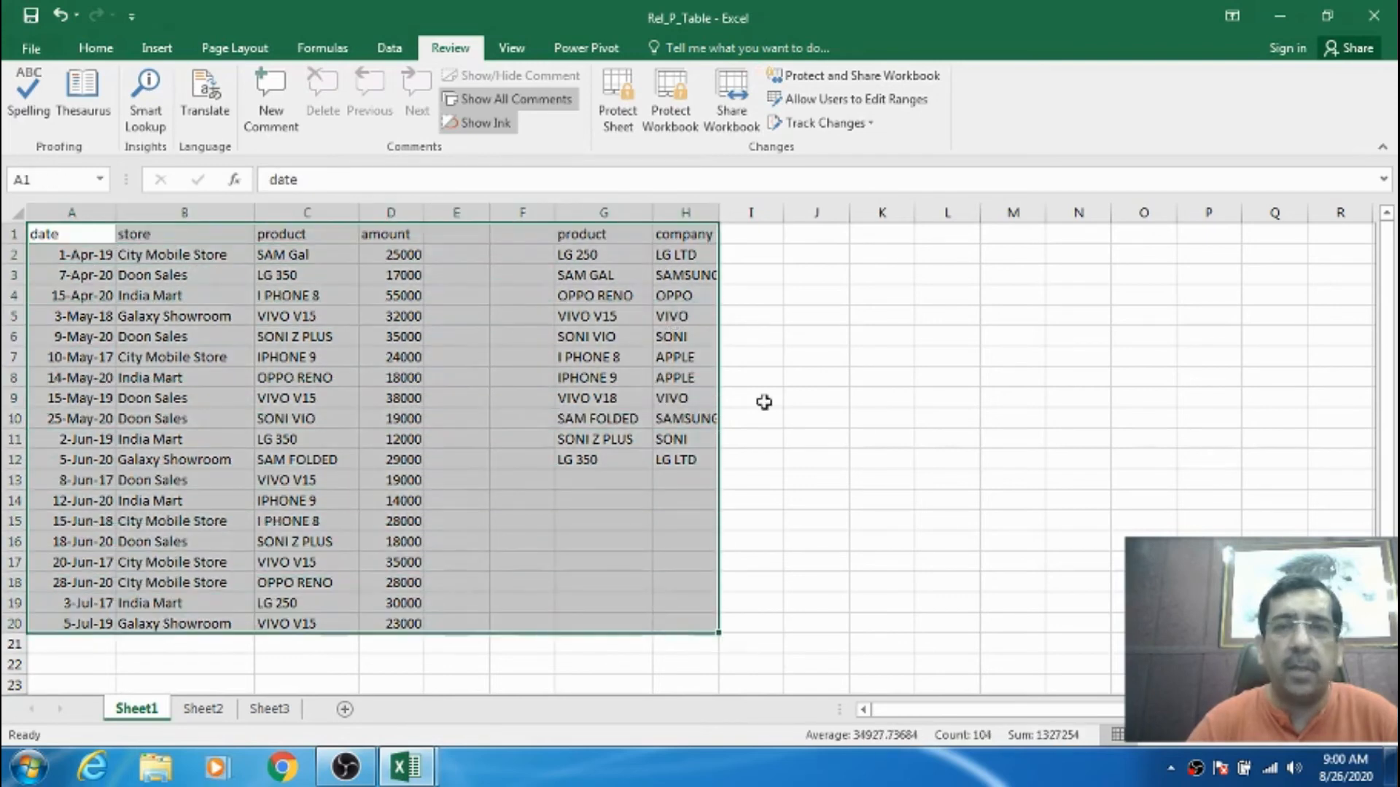
{"action": "left_click", "coordinate": [866, 80]}
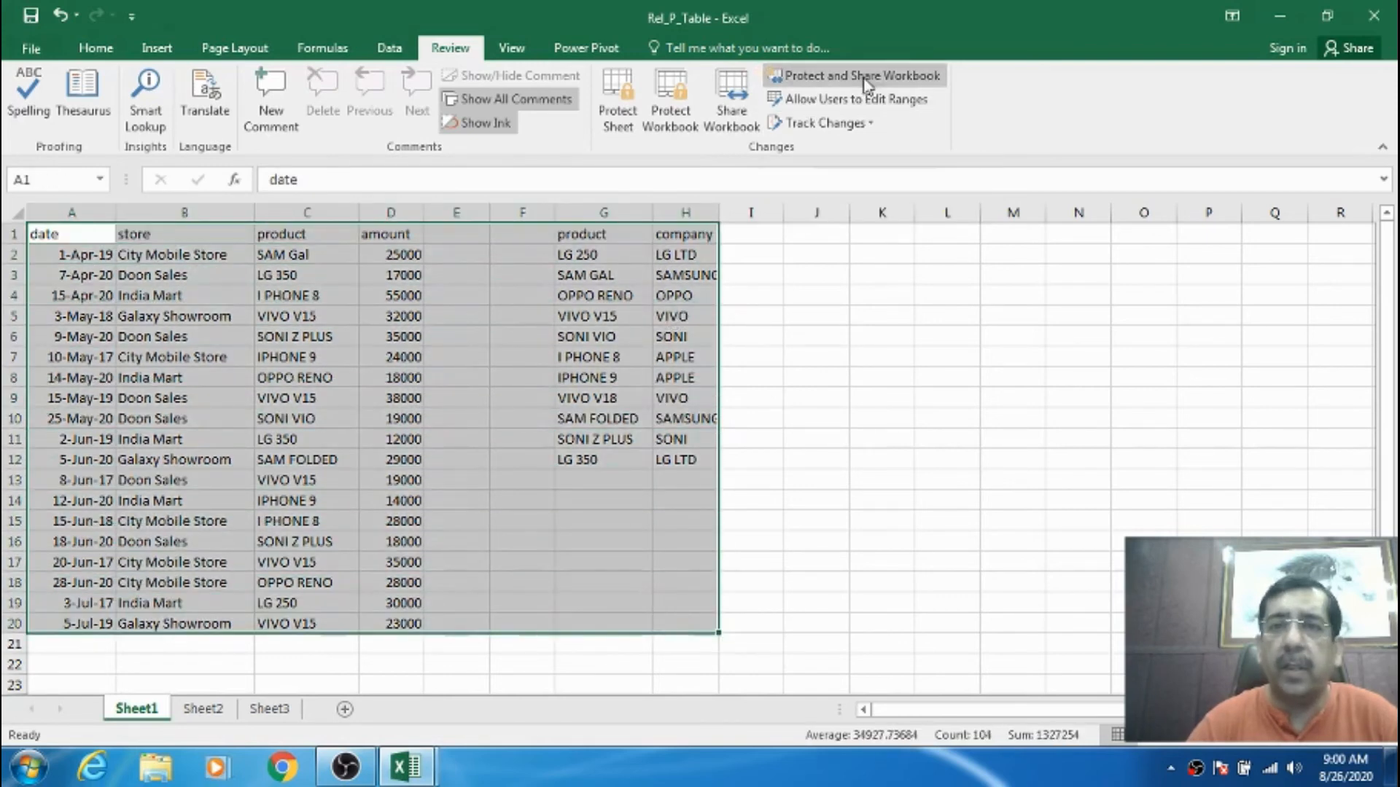
{"action": "left_click", "coordinate": [883, 278]}
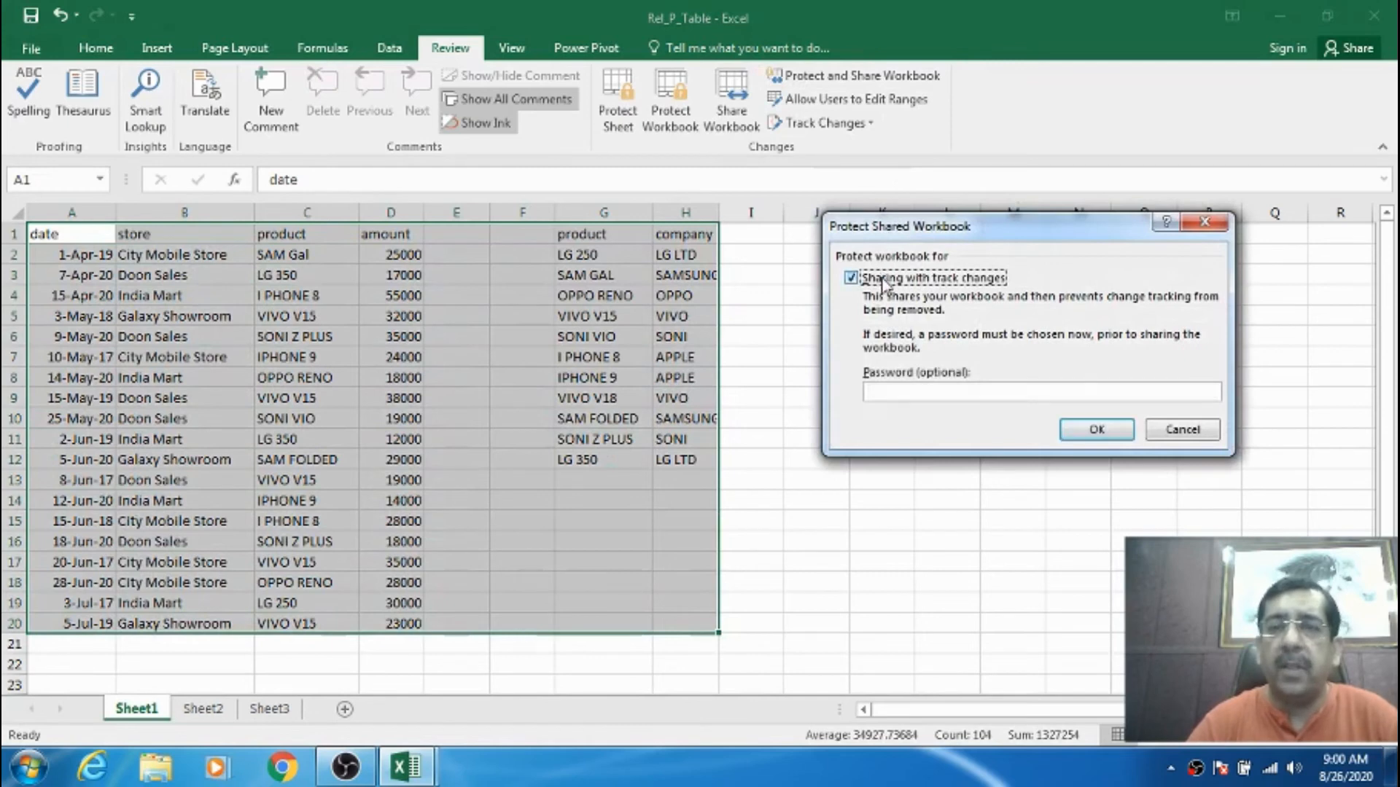
{"action": "left_click", "coordinate": [883, 398]}
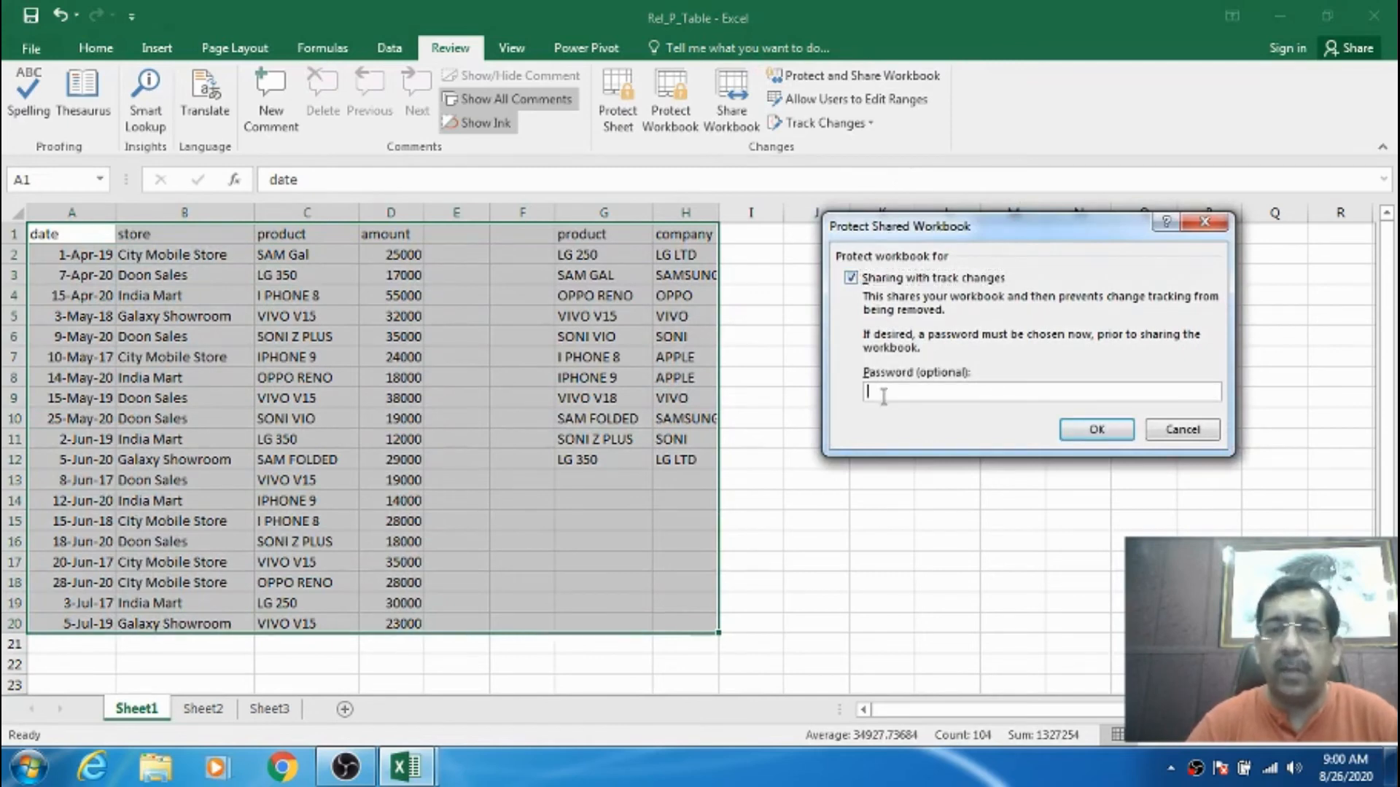
{"action": "type", "text": "•••"}
{"action": "left_click", "coordinate": [1084, 430]}
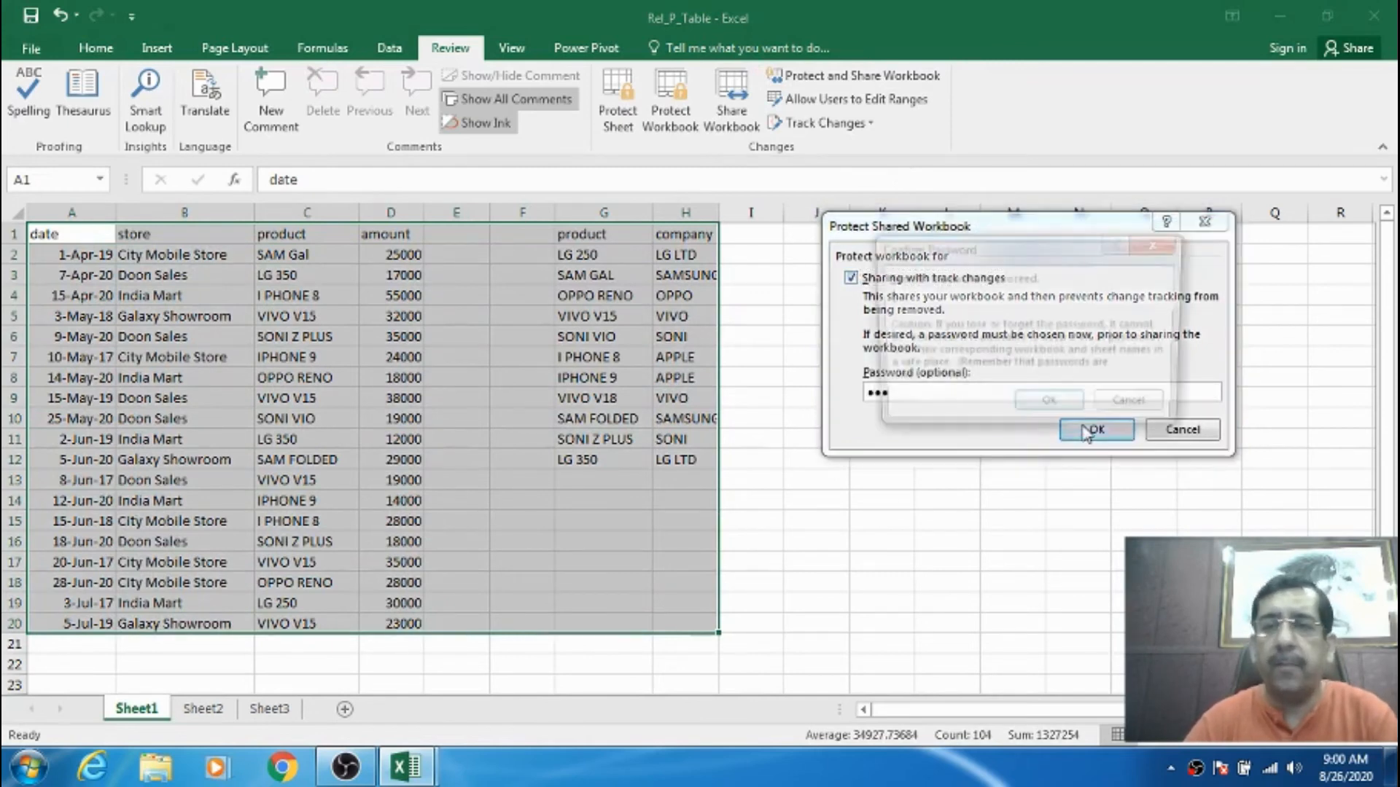
{"action": "type", "text": "•••"}
{"action": "left_click", "coordinate": [1062, 412]}
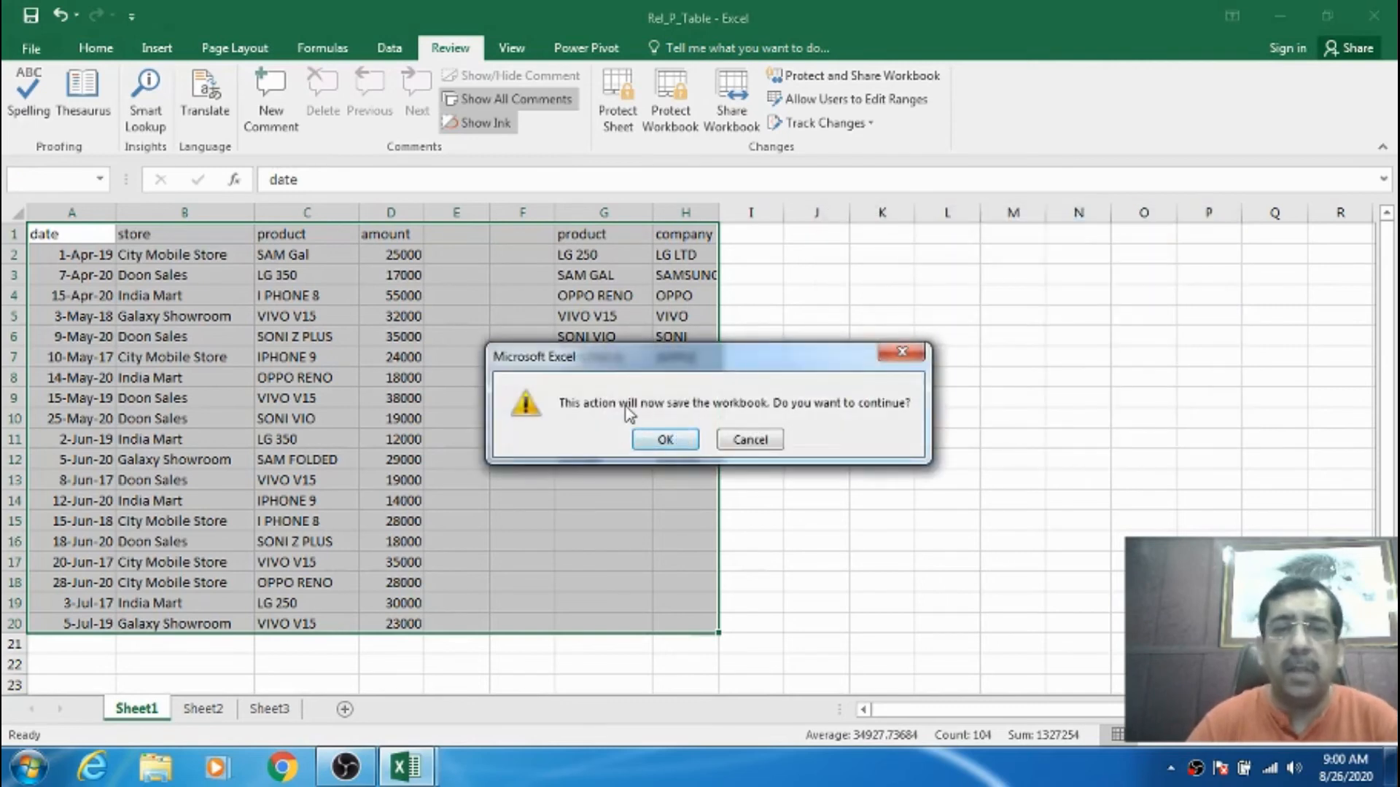
{"action": "left_click", "coordinate": [675, 438]}
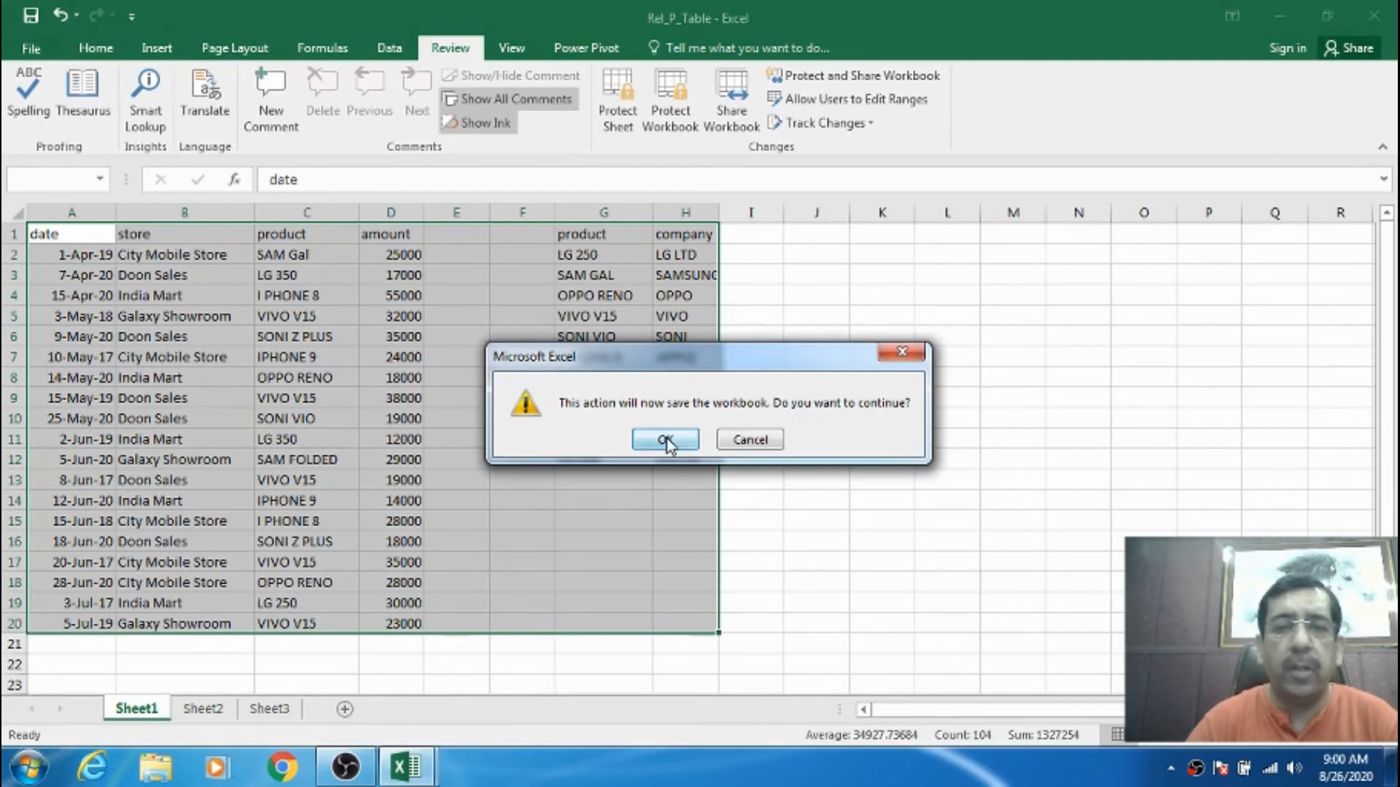
{"action": "left_click", "coordinate": [567, 252]}
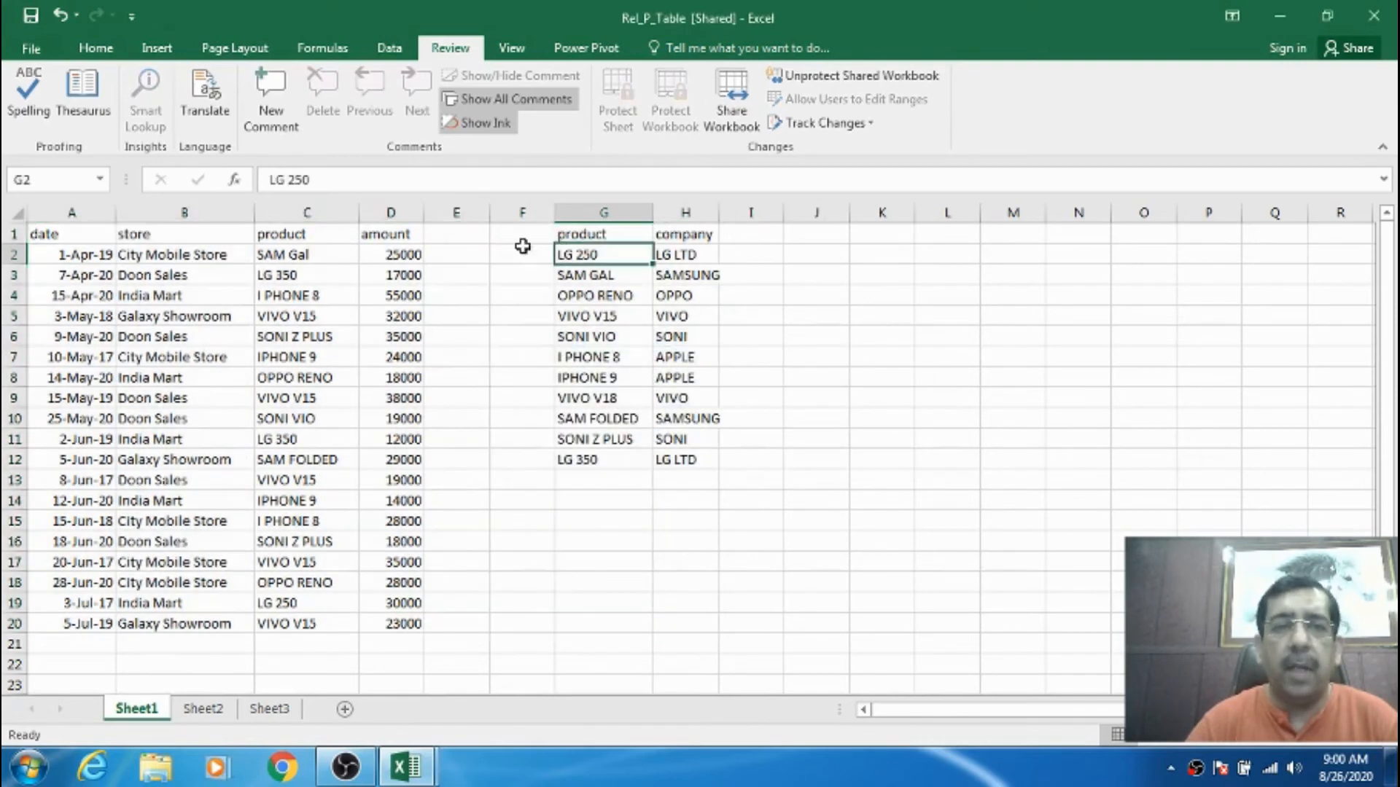
{"action": "left_click", "coordinate": [409, 250]}
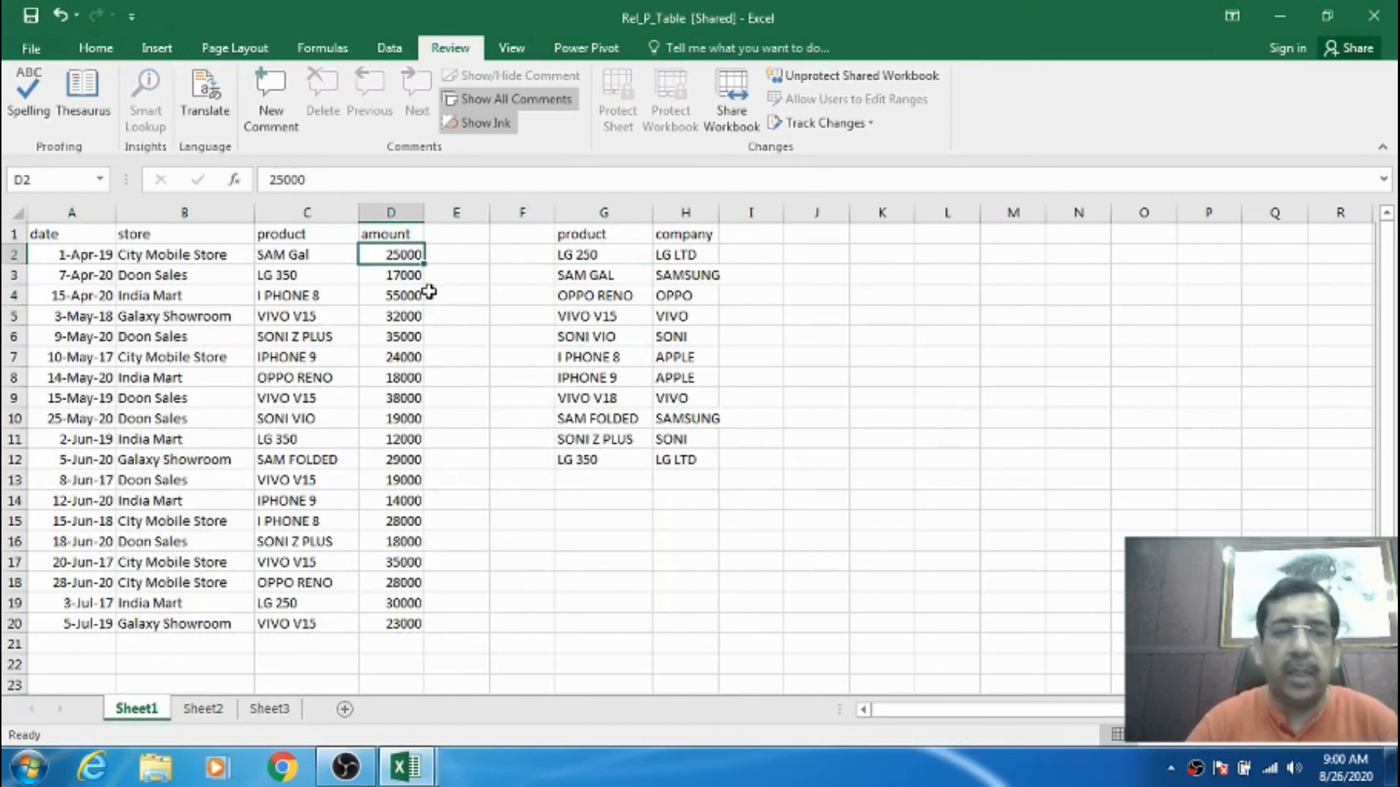
- Inspect the Sheet1 tab's context menu, dismiss it, and select amount cell D2
{"action": "right_click", "coordinate": [156, 708]}
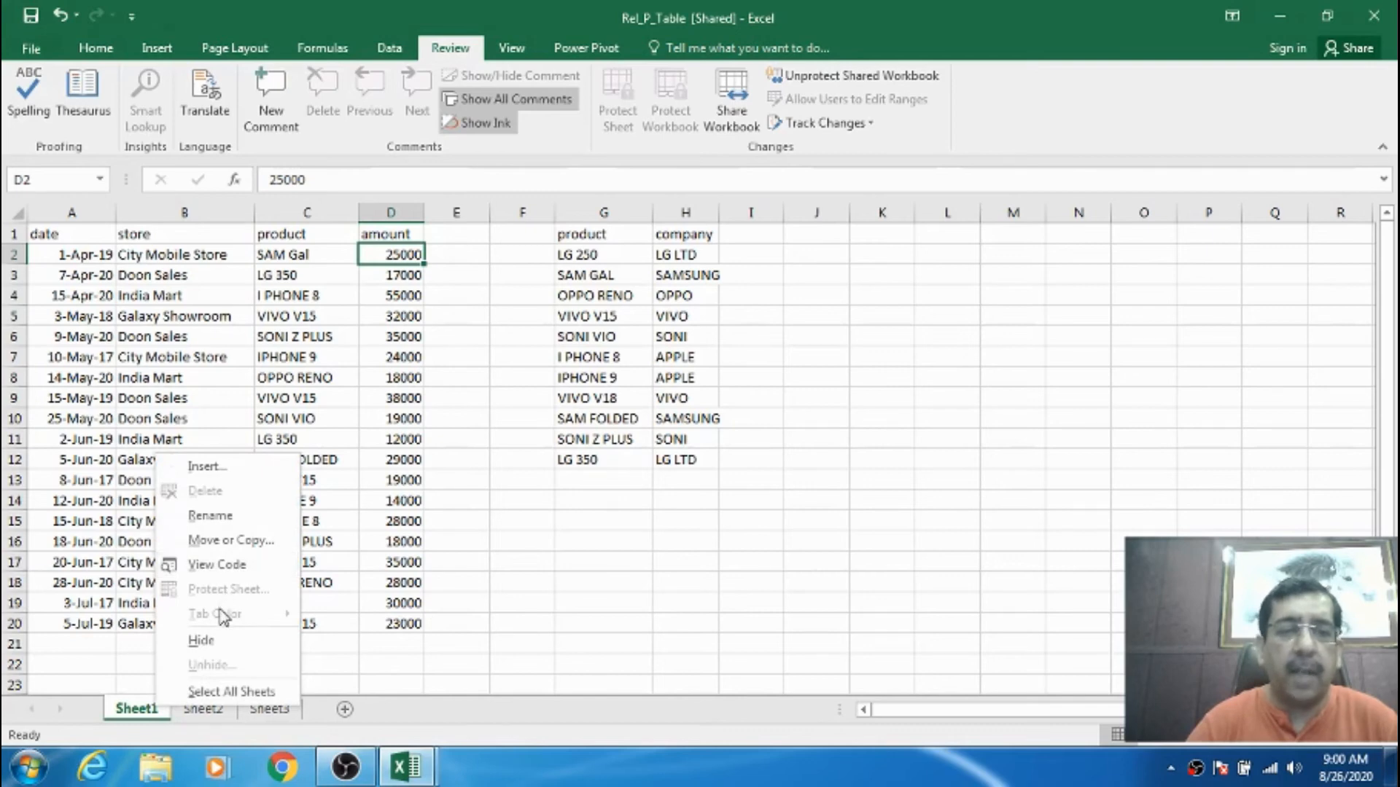
{"action": "key", "text": "Escape"}
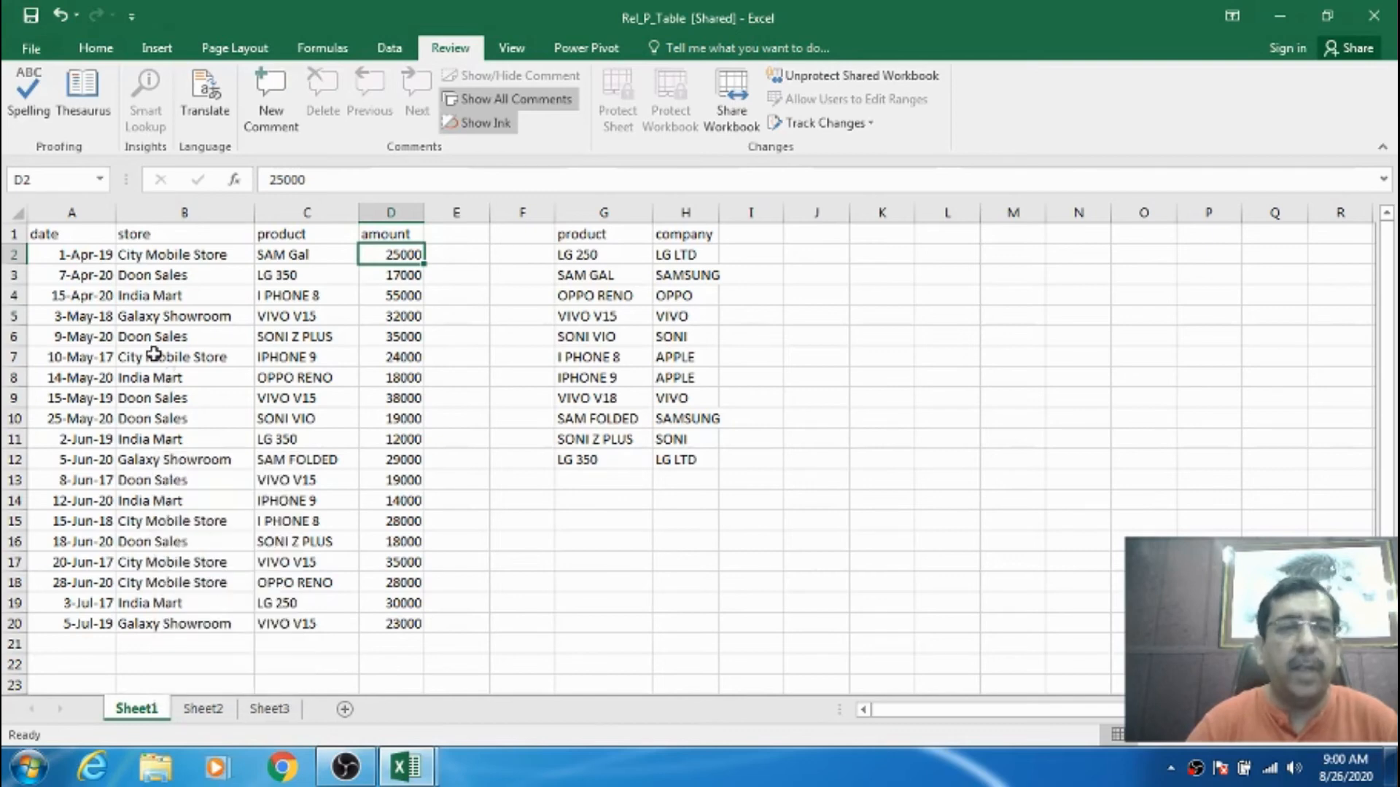
{"action": "left_click", "coordinate": [84, 236]}
{"action": "left_click", "coordinate": [395, 253]}
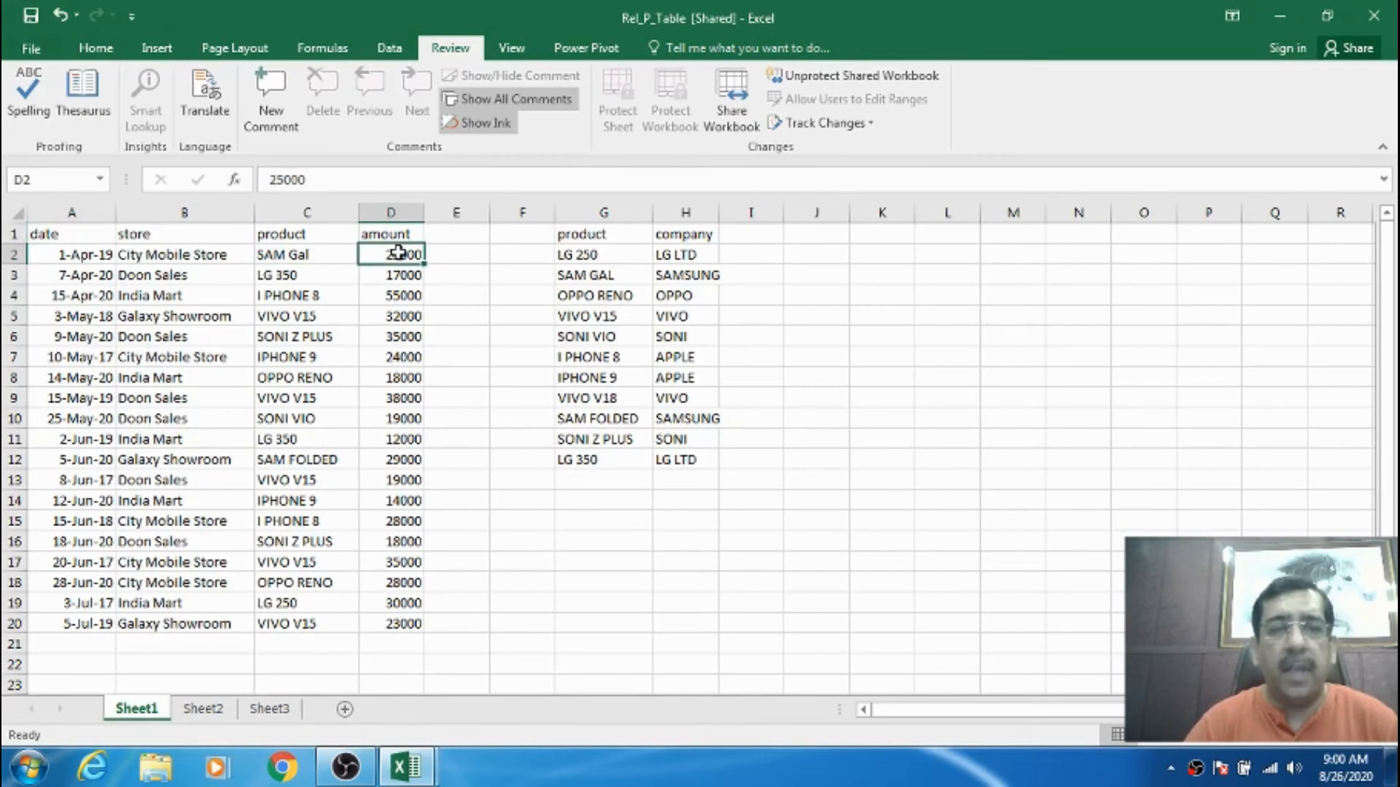
- Enter 60786 in D2, 45453 in D6 and 34333 in D11, then return to A1
{"action": "type", "text": "60786"}
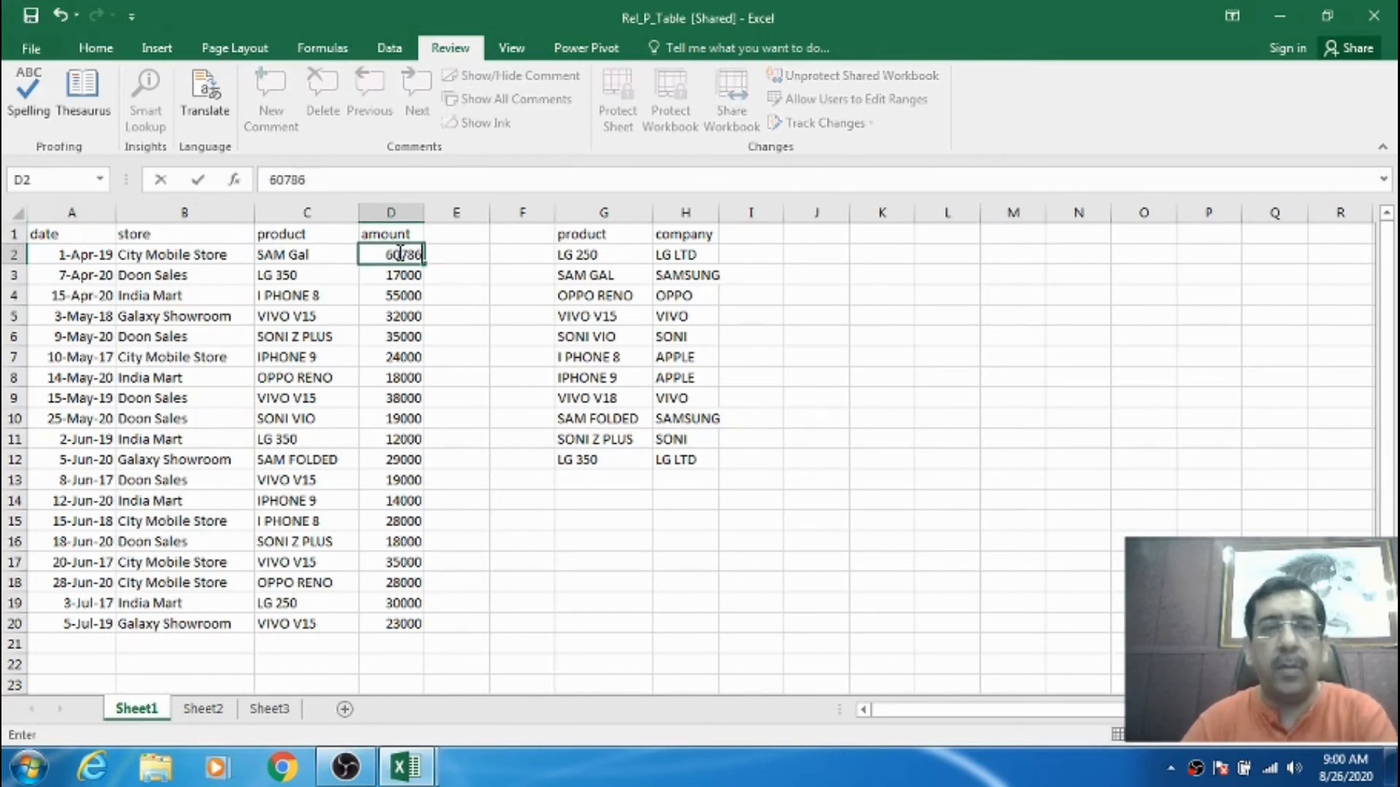
{"action": "left_click", "coordinate": [407, 339]}
{"action": "type", "text": "4545"}
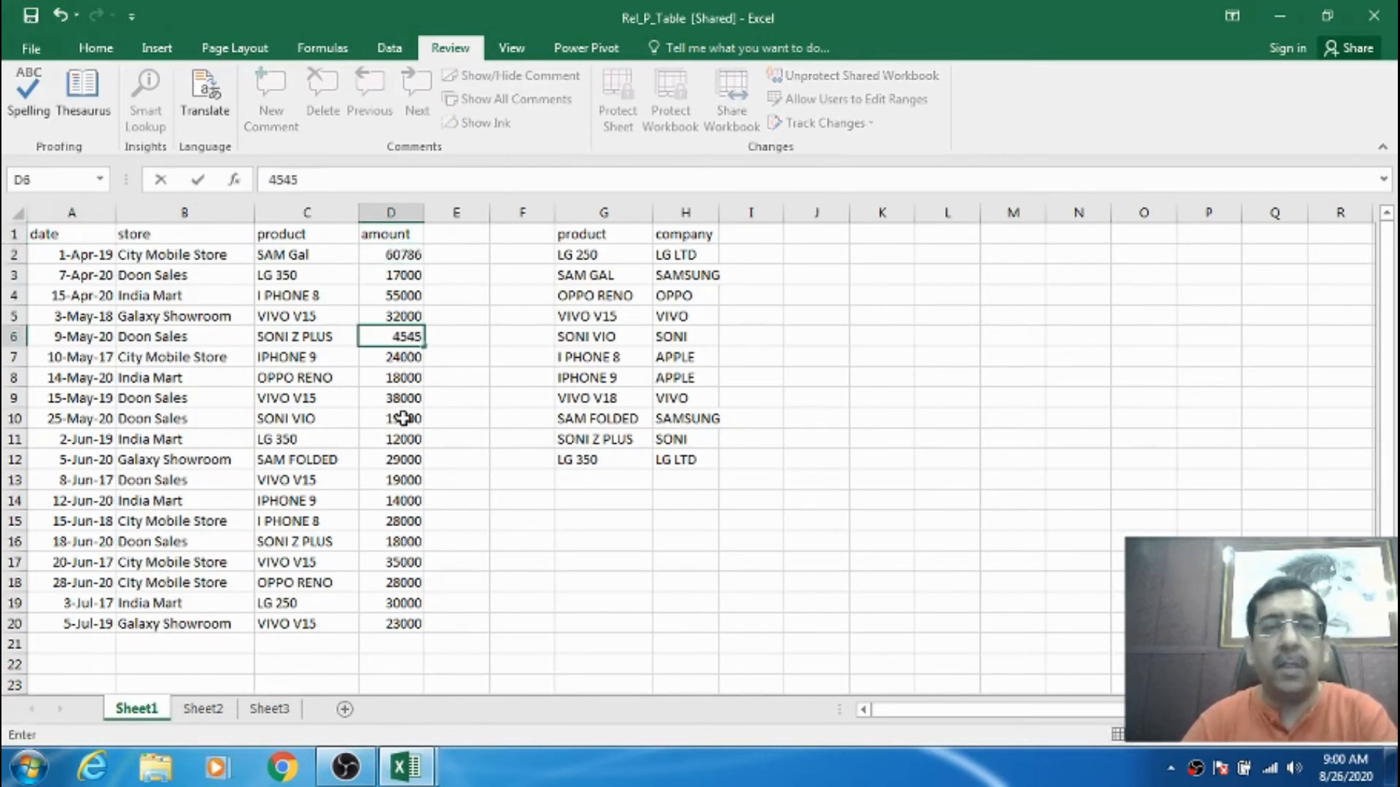
{"action": "type", "text": "3"}
{"action": "left_click", "coordinate": [408, 440]}
{"action": "type", "text": "34333"}
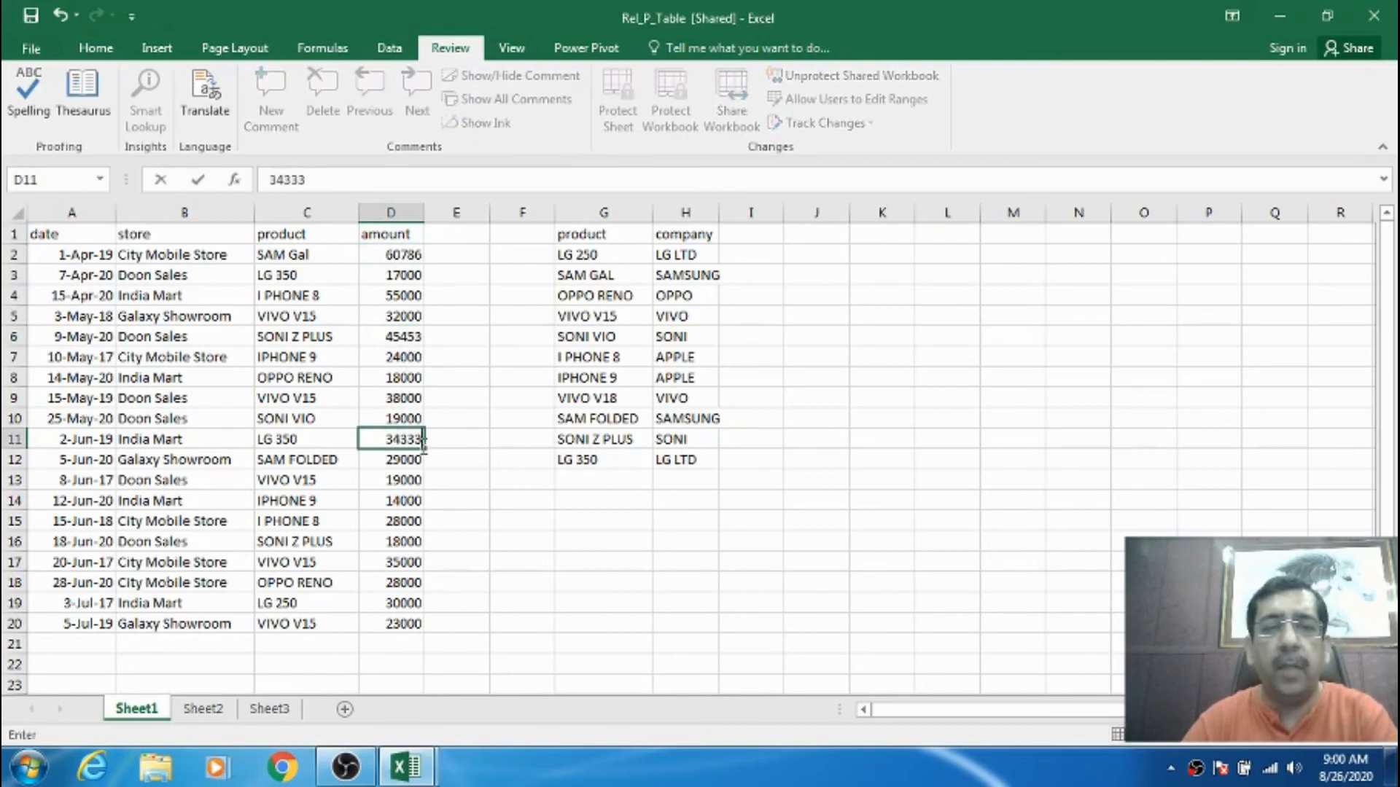
{"action": "left_click", "coordinate": [457, 469]}
{"action": "key", "text": "ctrl+Home"}
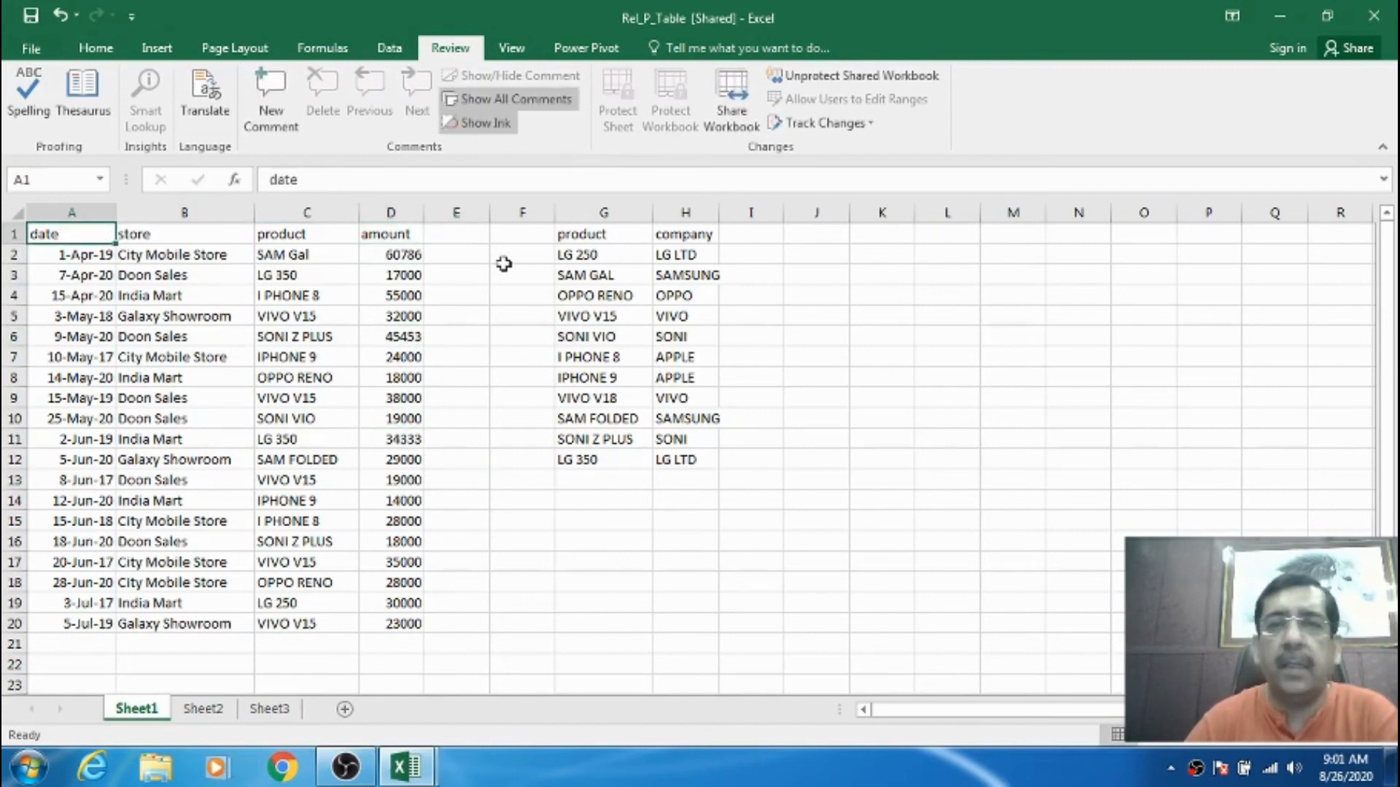
{"action": "left_click", "coordinate": [838, 123]}
- Highlight changes by everyone within a chosen range, then select the tables starting at A1
{"action": "left_click", "coordinate": [833, 154]}
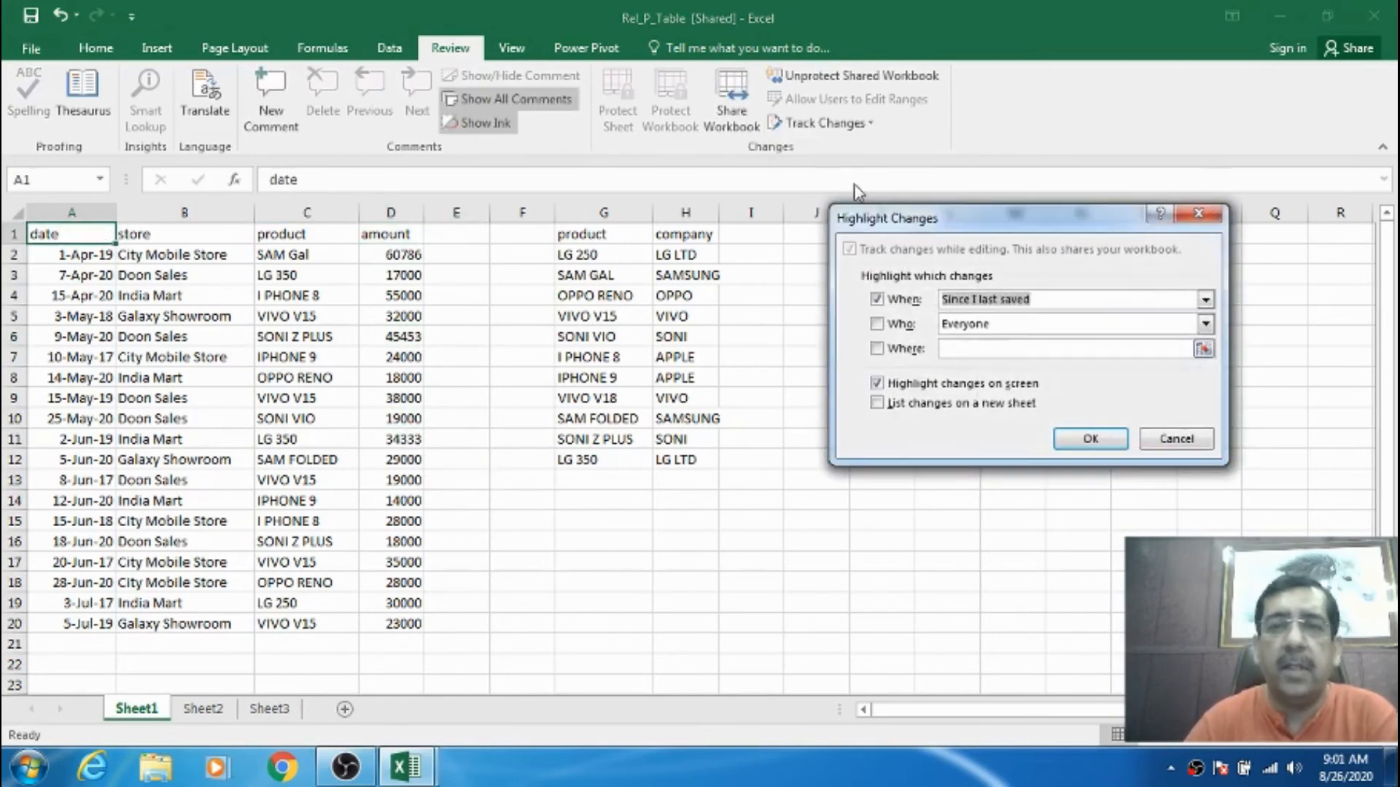
{"action": "left_click", "coordinate": [904, 323]}
{"action": "left_click", "coordinate": [904, 348]}
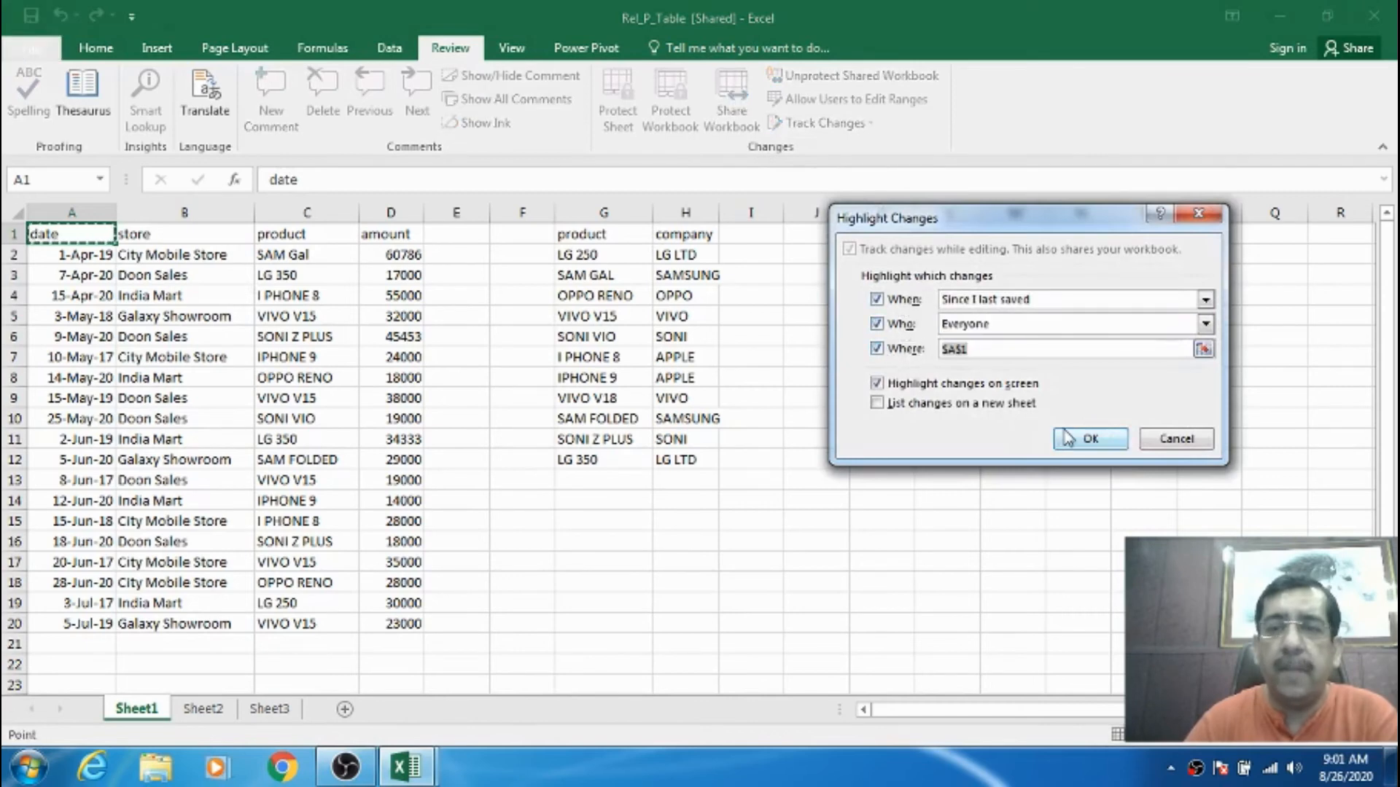
{"action": "left_click", "coordinate": [1069, 437]}
{"action": "left_click", "coordinate": [230, 280]}
{"action": "left_click", "coordinate": [102, 233]}
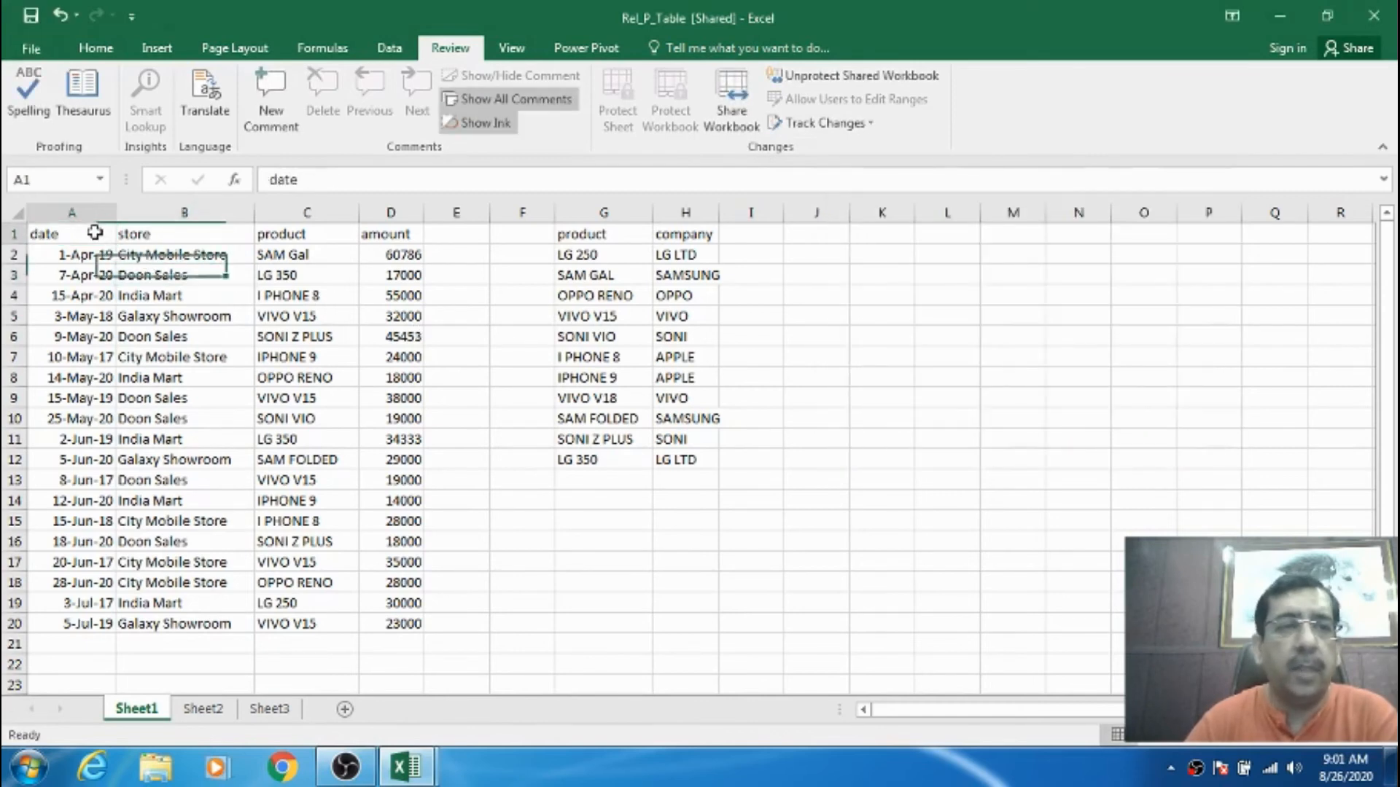
{"action": "left_click_drag", "start_coordinate": [100, 231], "coordinate": [720, 617]}
- Set the Highlight Changes range to $A$1:$H$20 and apply it, then return to A1
{"action": "left_click", "coordinate": [825, 123]}
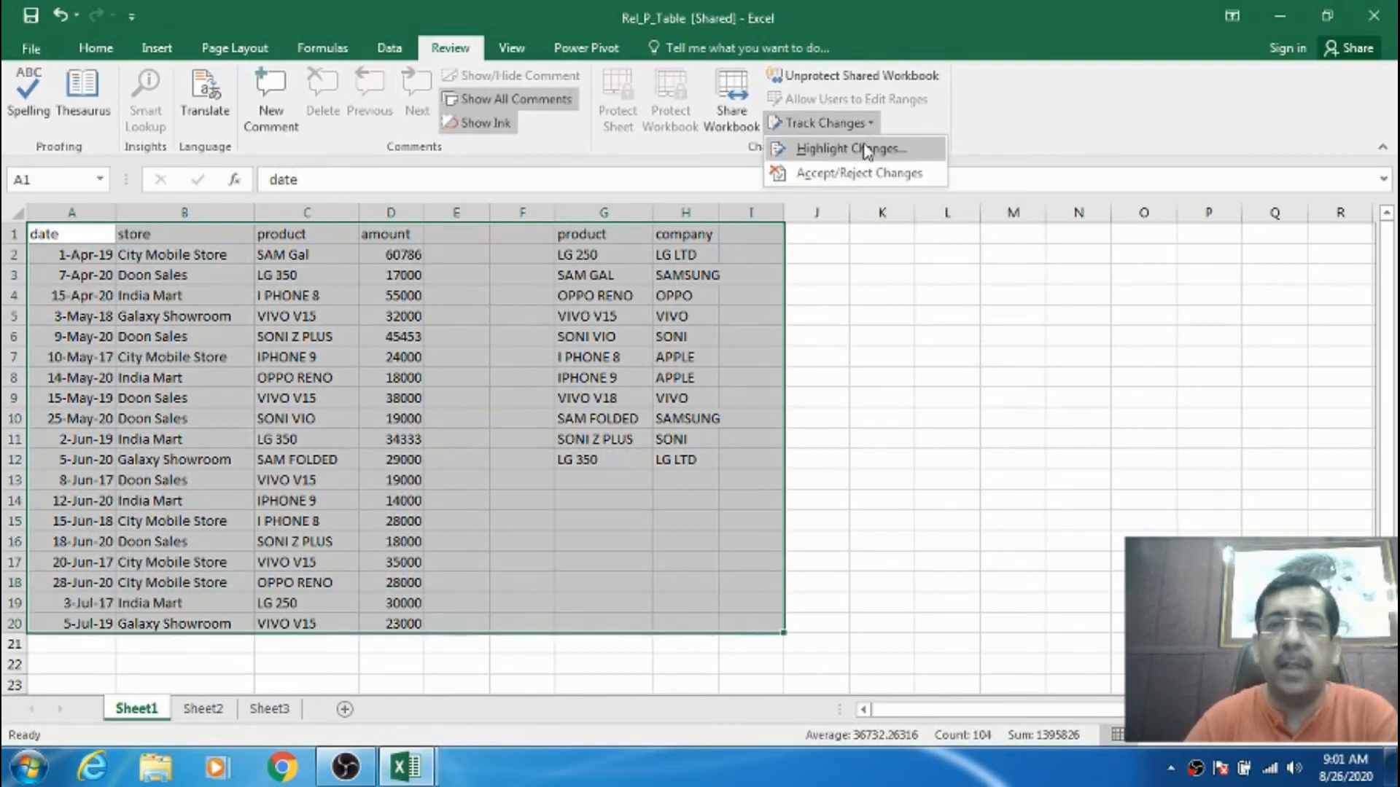
{"action": "left_click", "coordinate": [868, 149]}
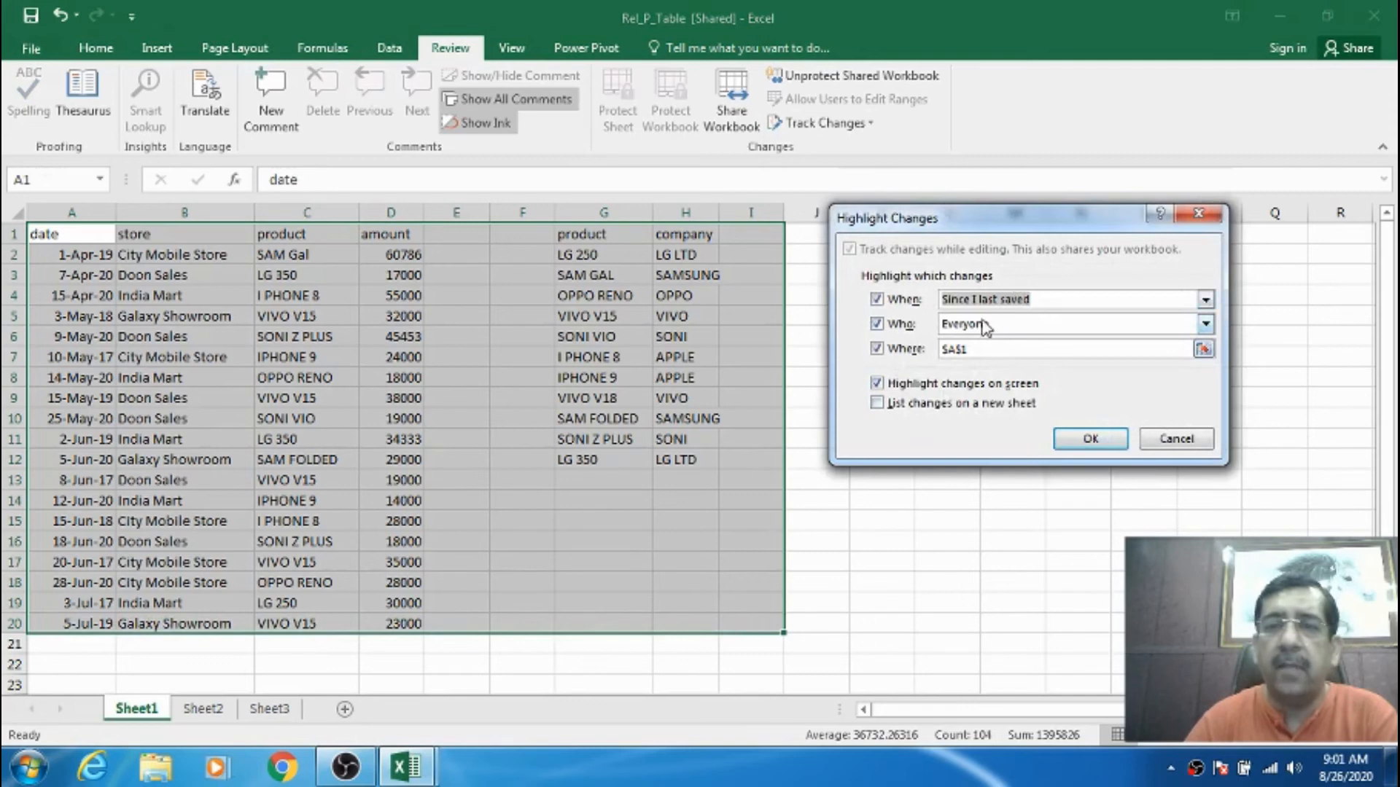
{"action": "left_click", "coordinate": [971, 351]}
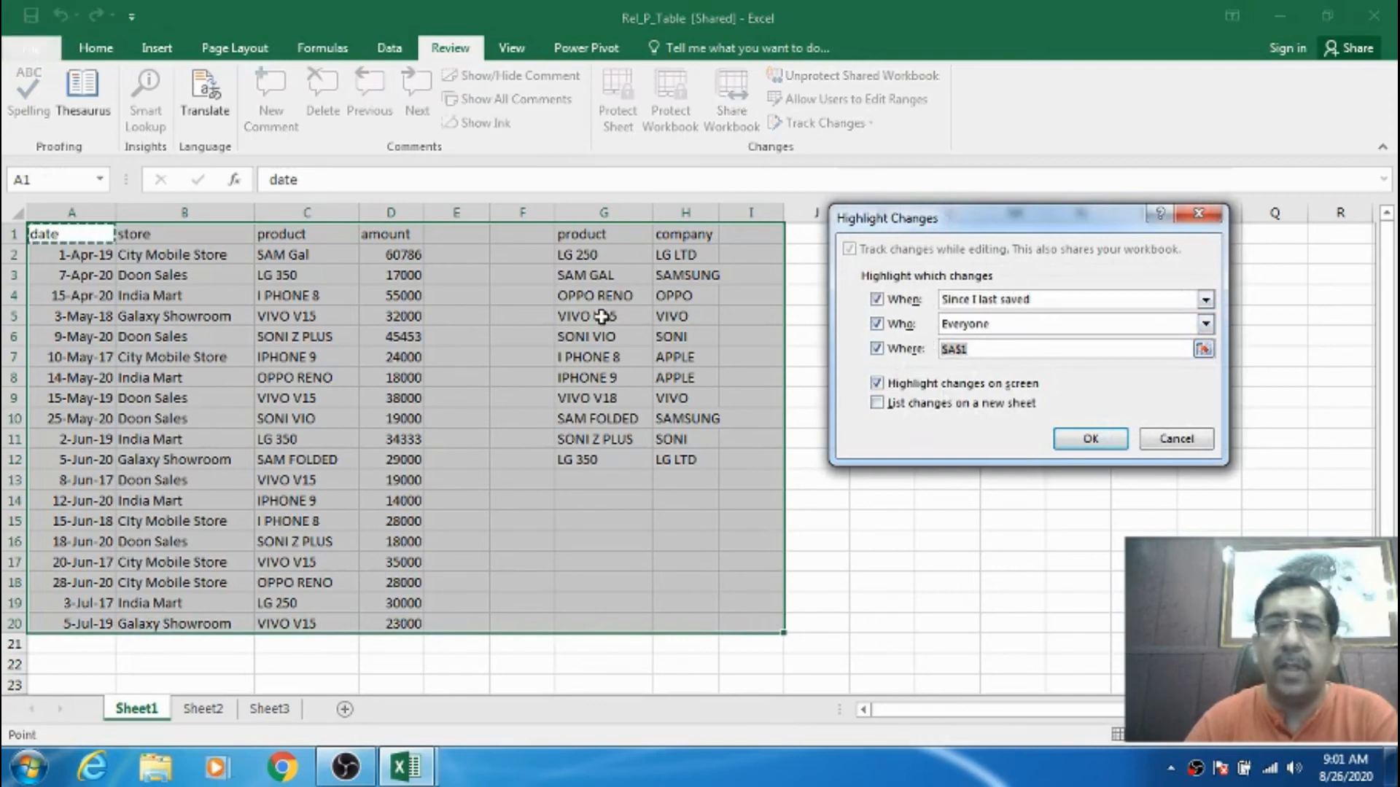
{"action": "left_click_drag", "start_coordinate": [107, 233], "coordinate": [713, 632]}
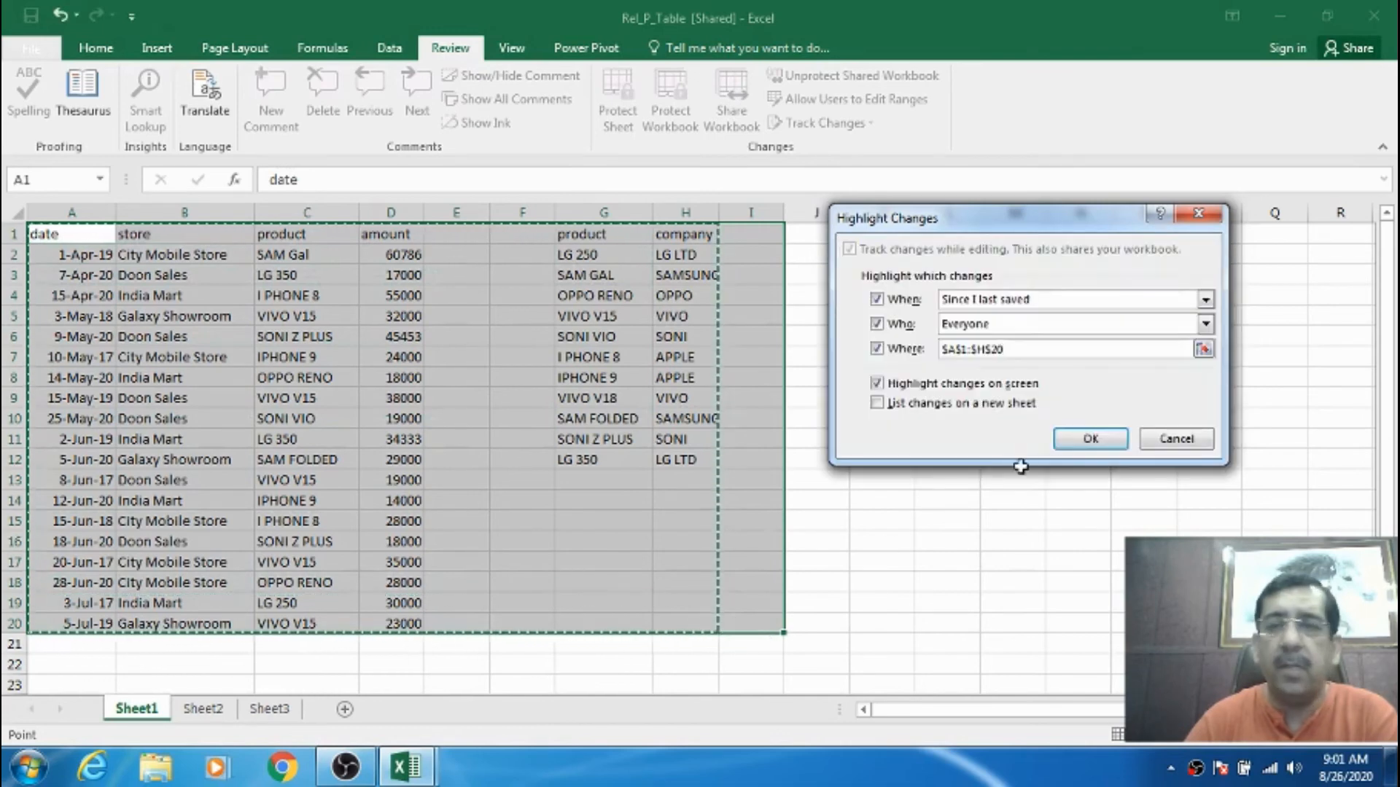
{"action": "left_click", "coordinate": [1083, 439]}
{"action": "left_click", "coordinate": [703, 393]}
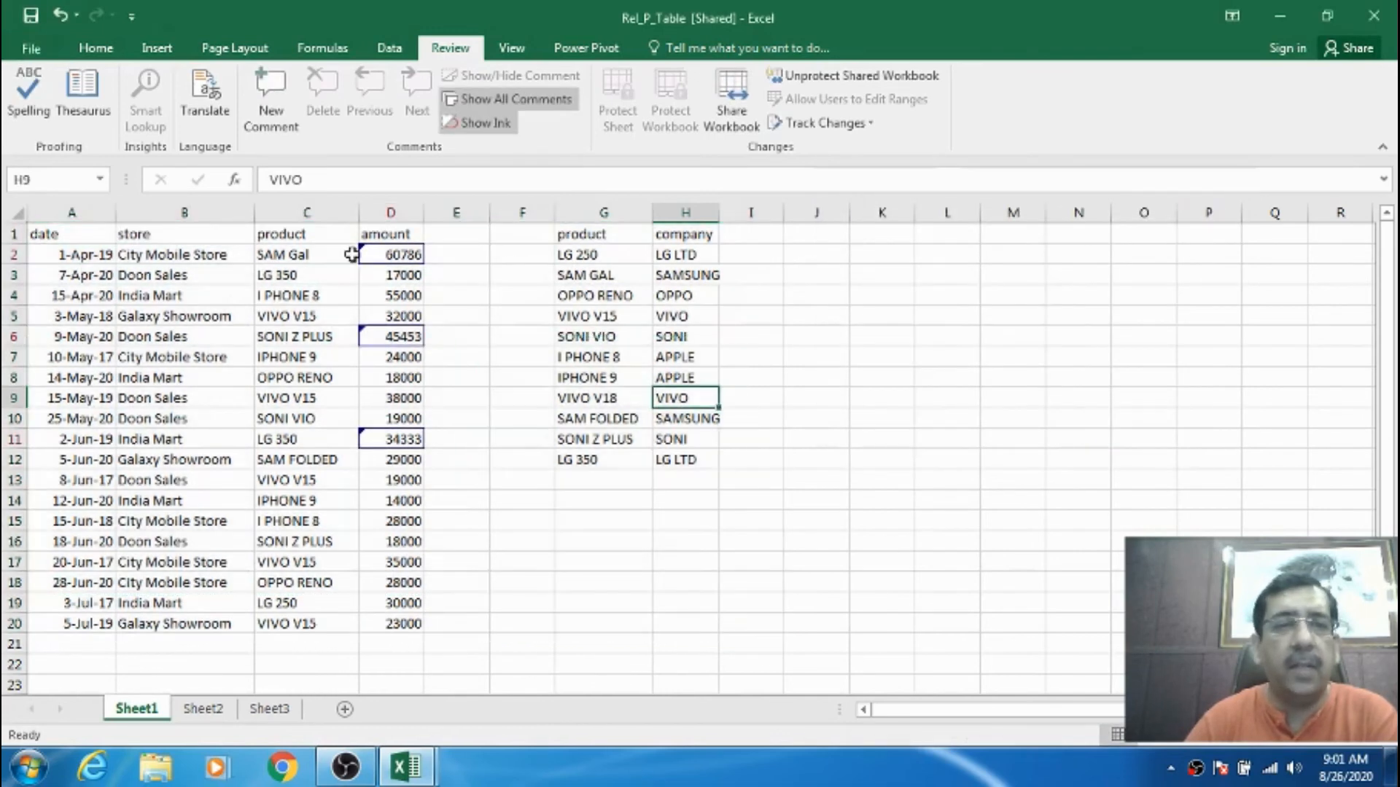
{"action": "left_click", "coordinate": [78, 232]}
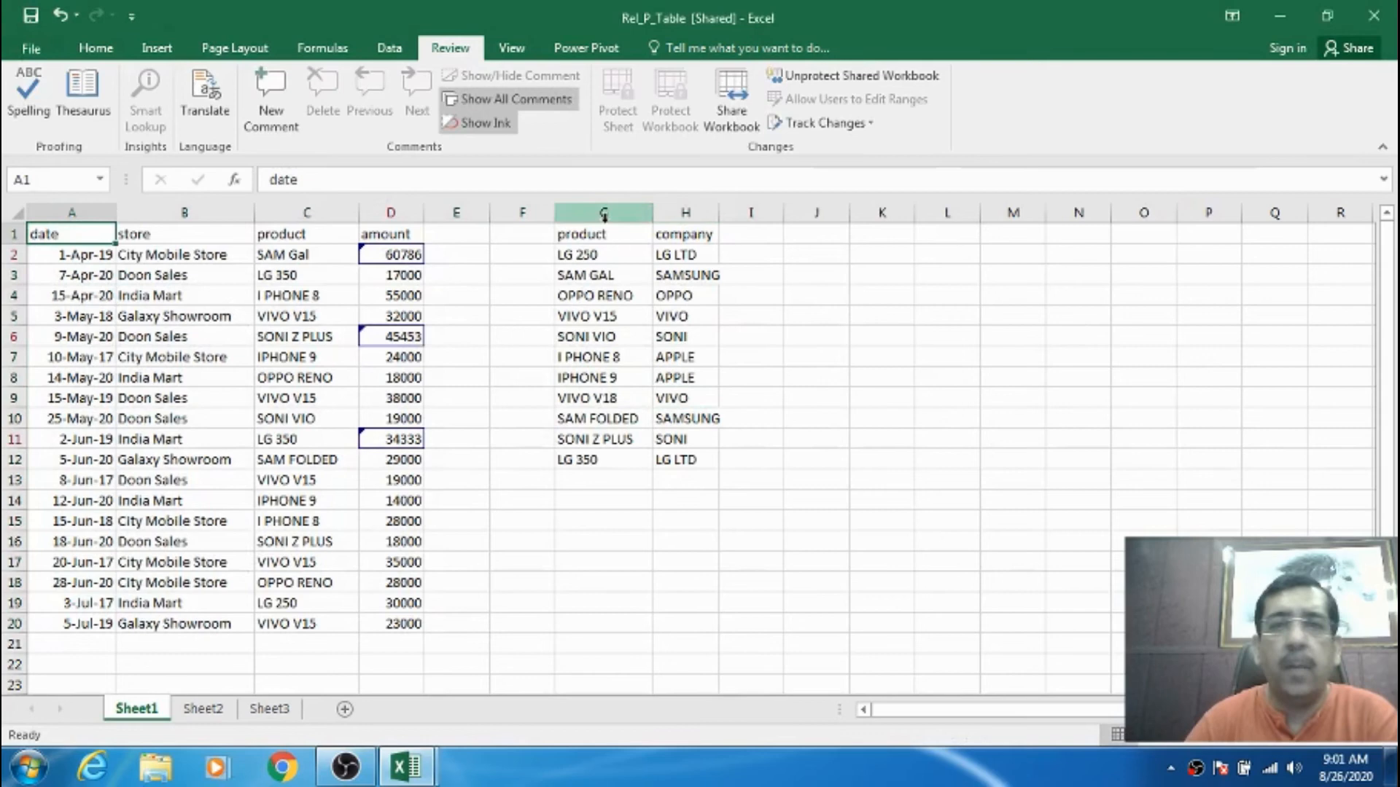
{"action": "left_click", "coordinate": [817, 123]}
- Reject all tracked changes, restoring D2, D6 and D11, then unprotect the shared workbook with its password
{"action": "left_click", "coordinate": [828, 175]}
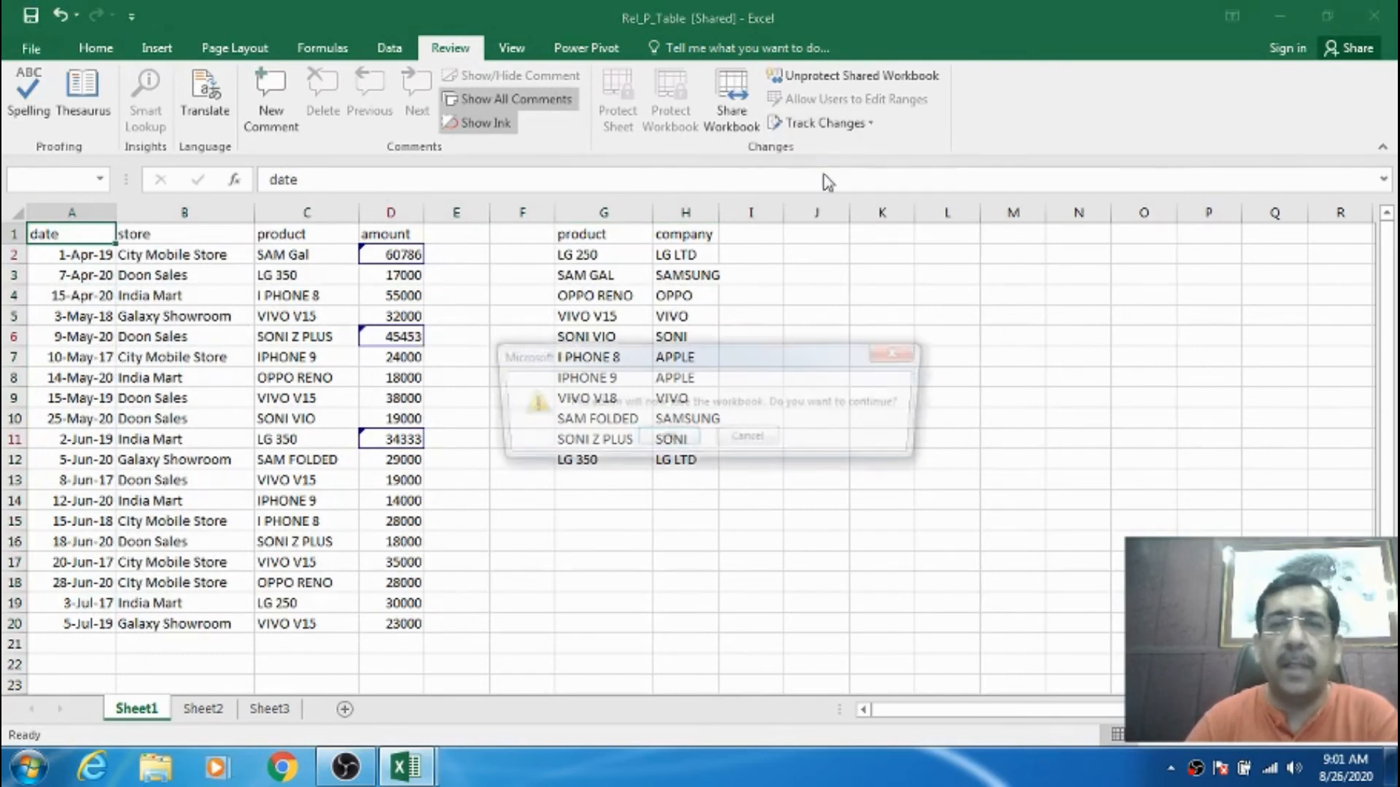
{"action": "left_click", "coordinate": [668, 444]}
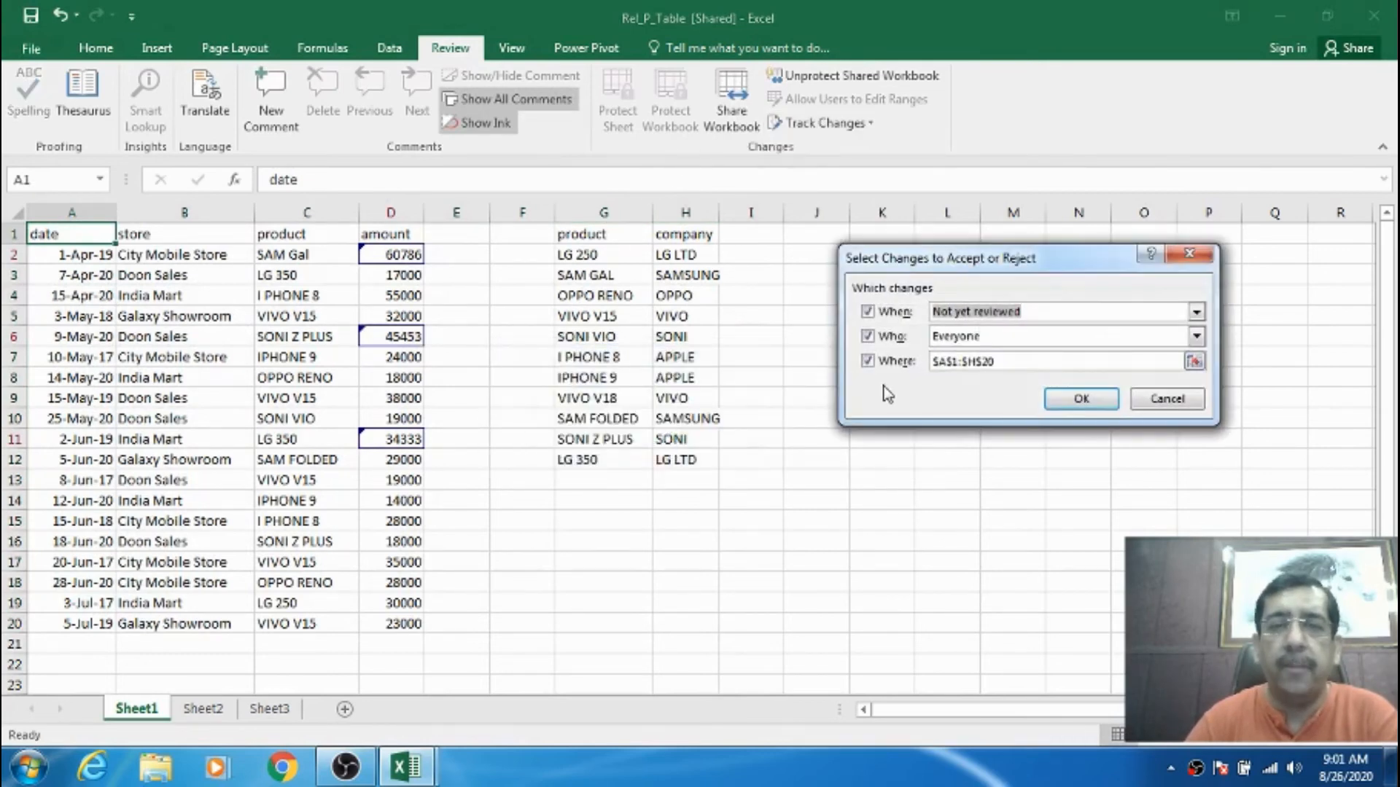
{"action": "left_click", "coordinate": [1081, 394]}
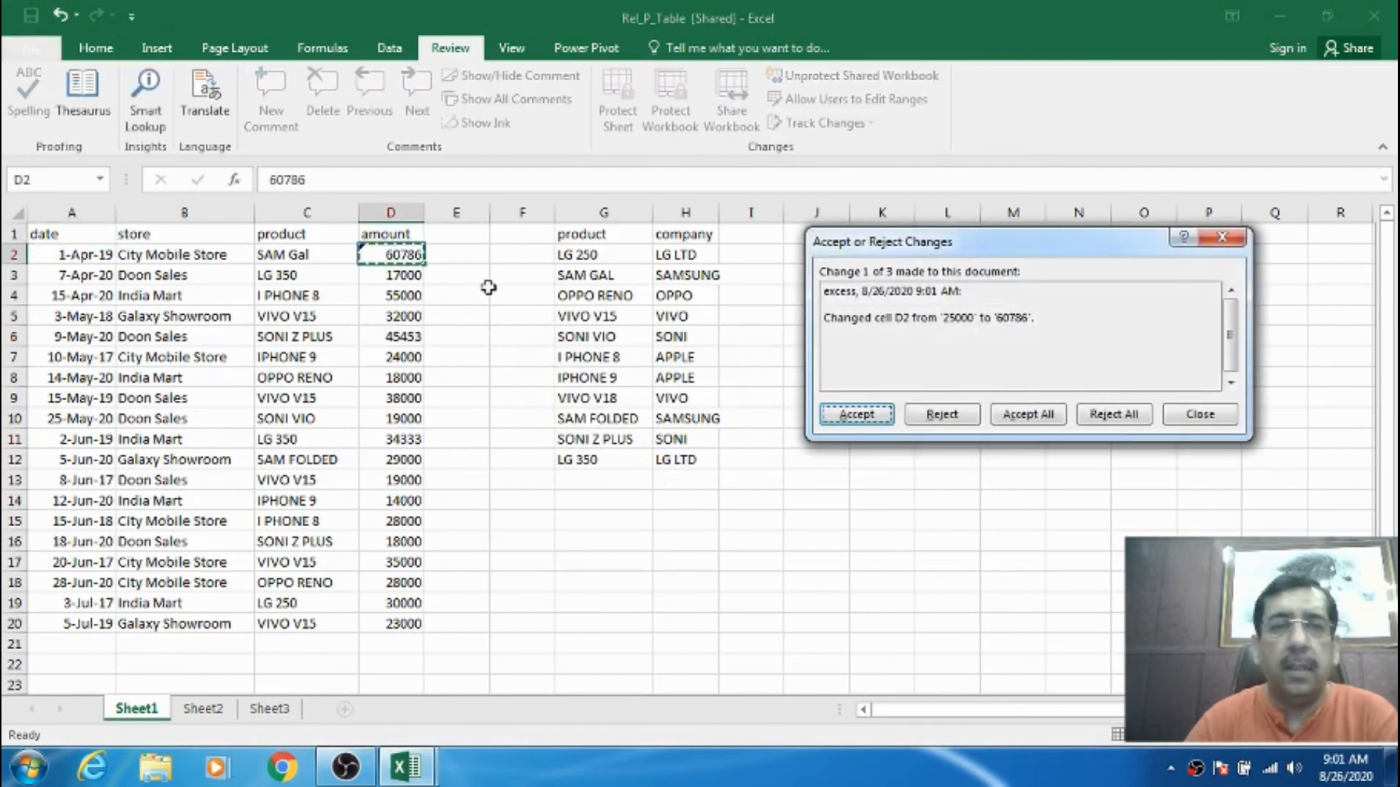
{"action": "left_click", "coordinate": [1104, 416]}
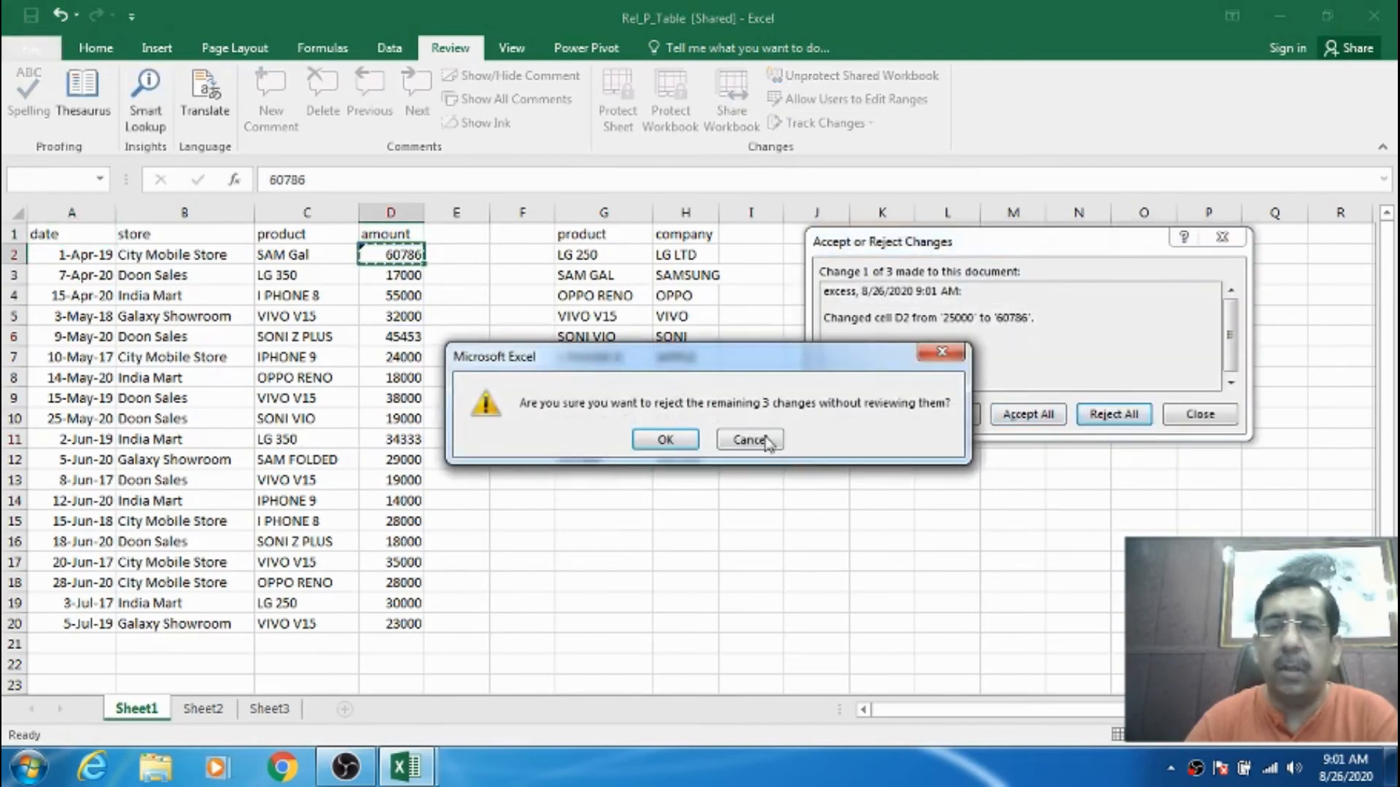
{"action": "left_click", "coordinate": [665, 440]}
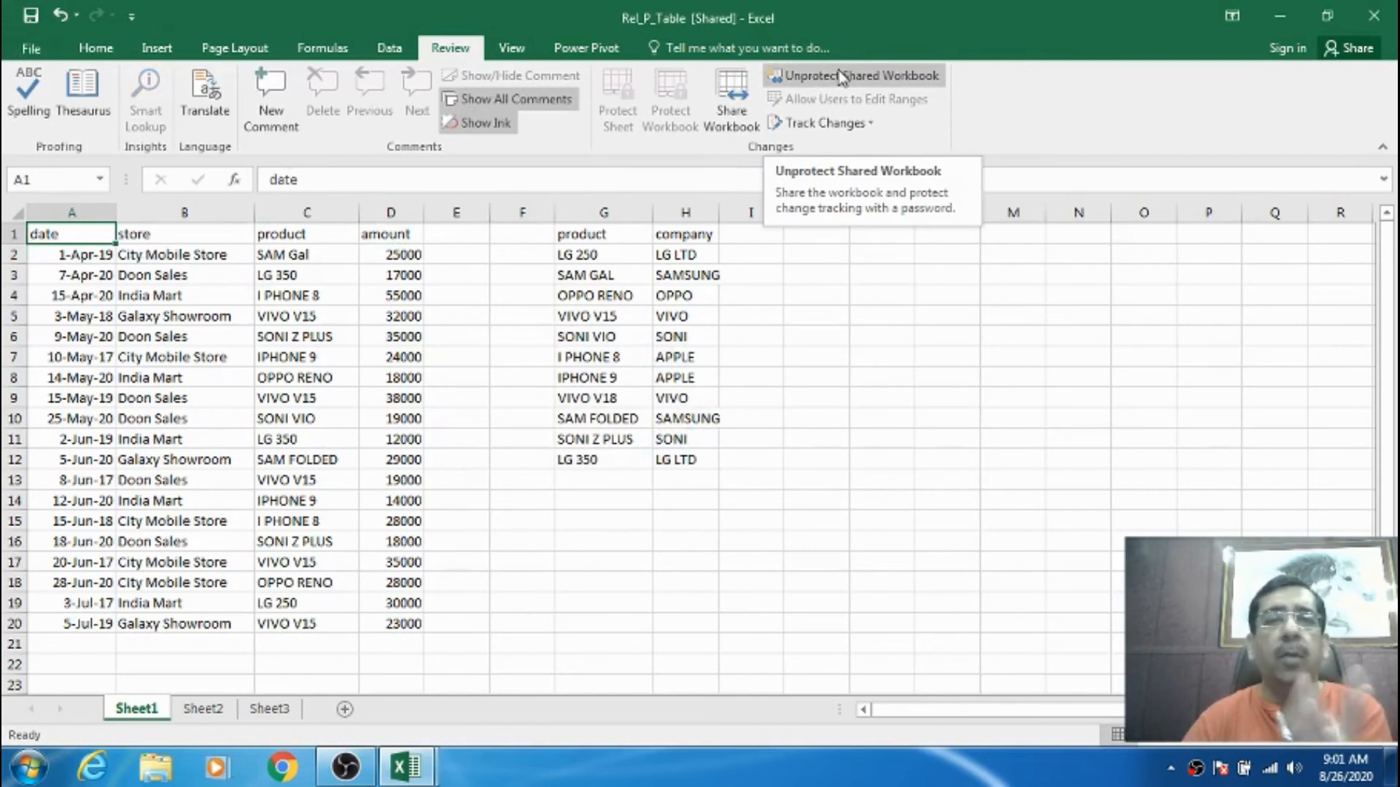
{"action": "left_click", "coordinate": [816, 79]}
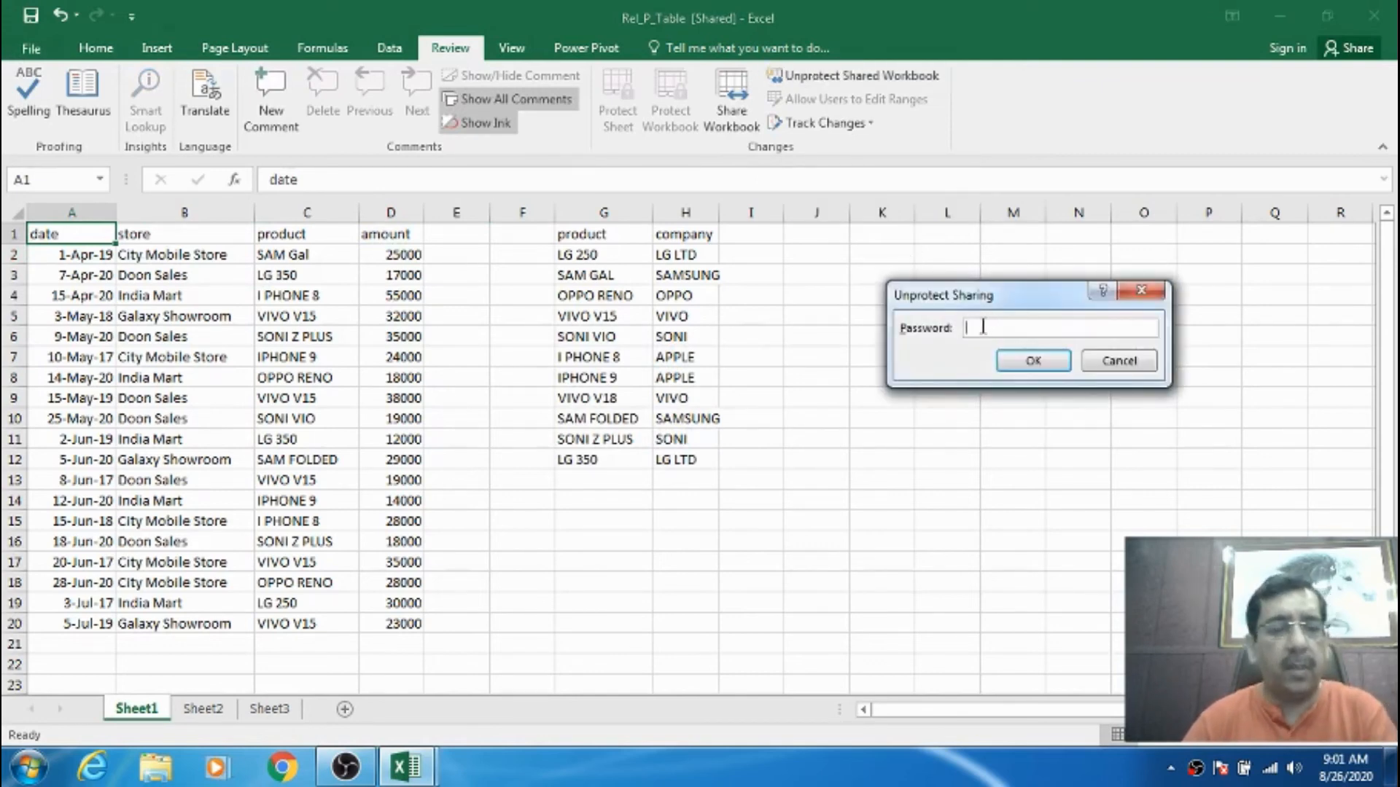
{"action": "left_click", "coordinate": [1031, 358]}
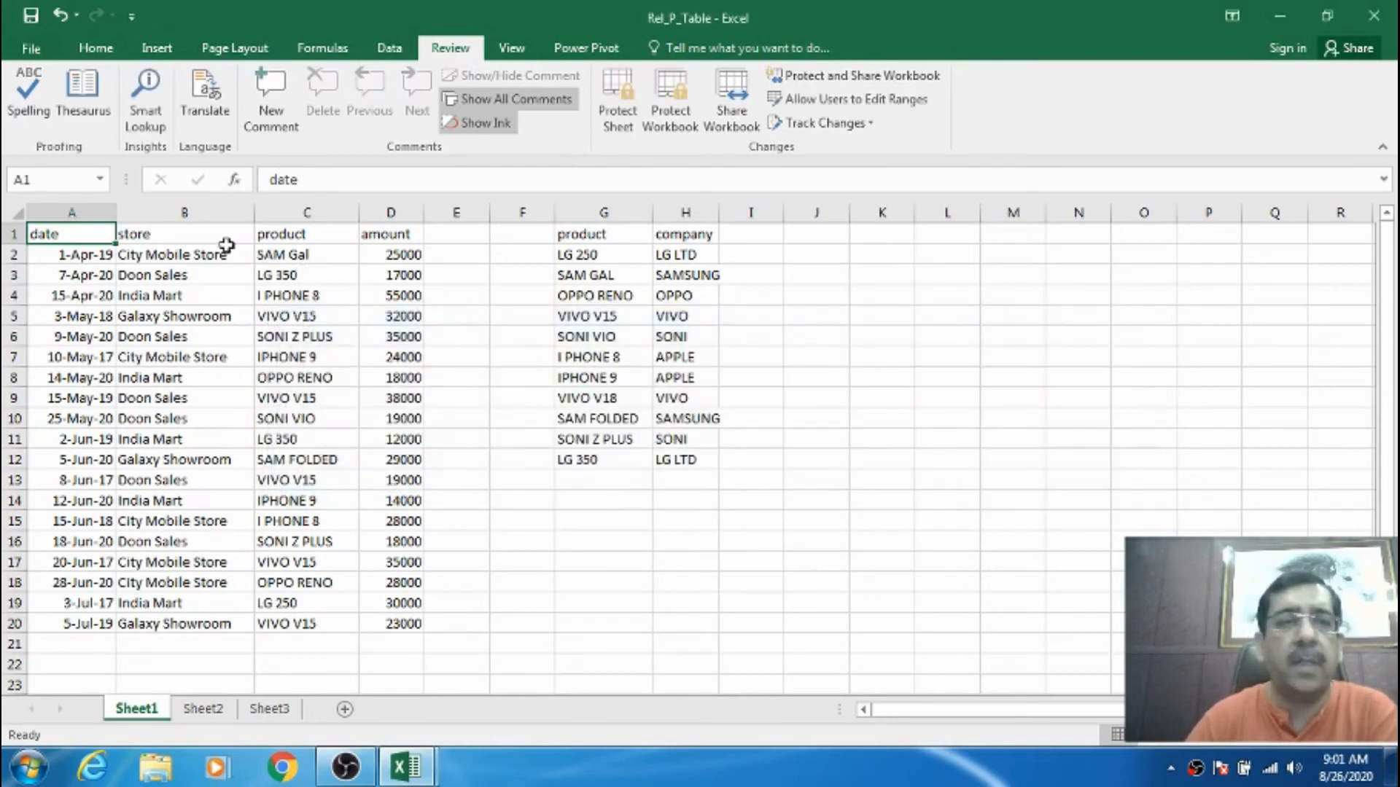
- Confirm removing Rel_P_Table from shared use and return to cell A1
{"action": "left_click", "coordinate": [132, 234]}
{"action": "left_click", "coordinate": [101, 234]}
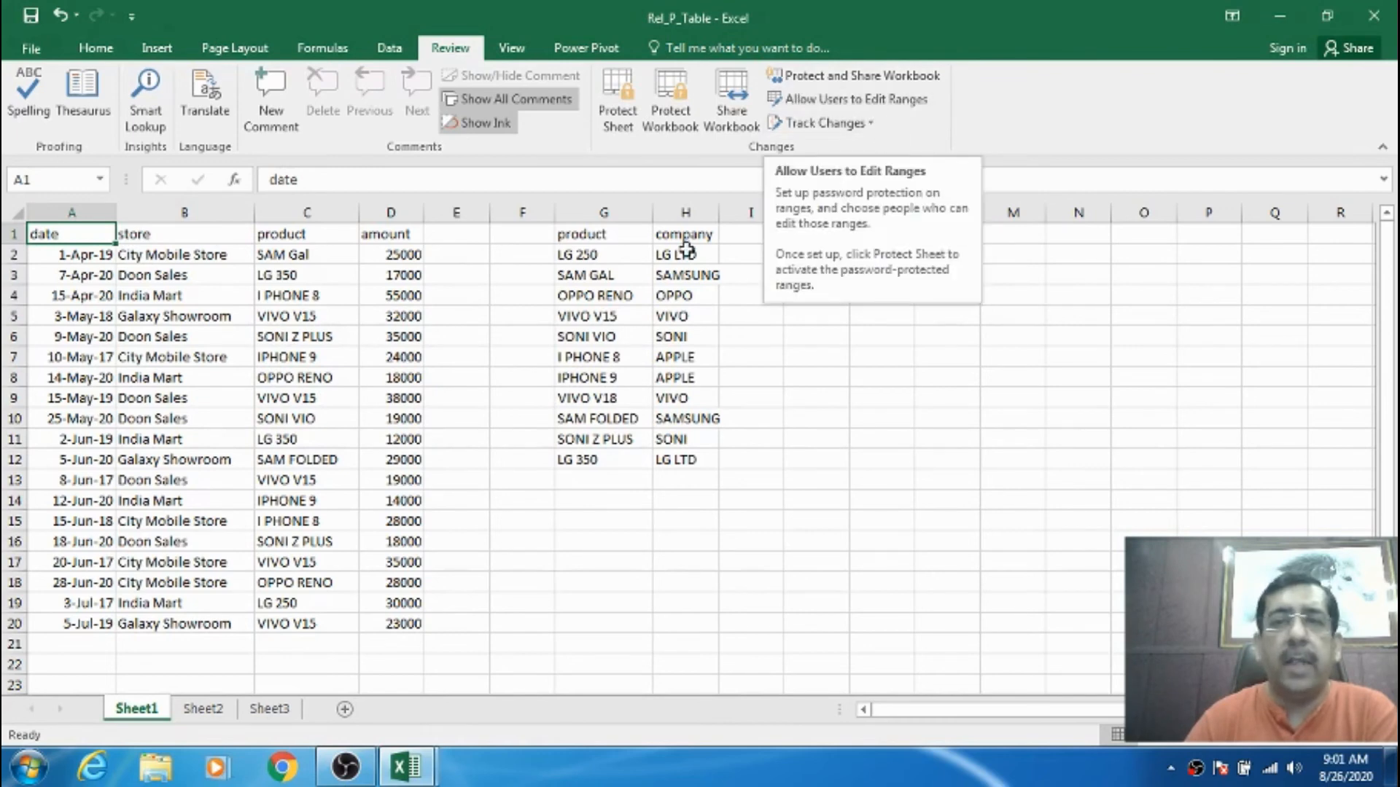
{"action": "left_click", "coordinate": [601, 276]}
{"action": "left_click", "coordinate": [82, 235]}
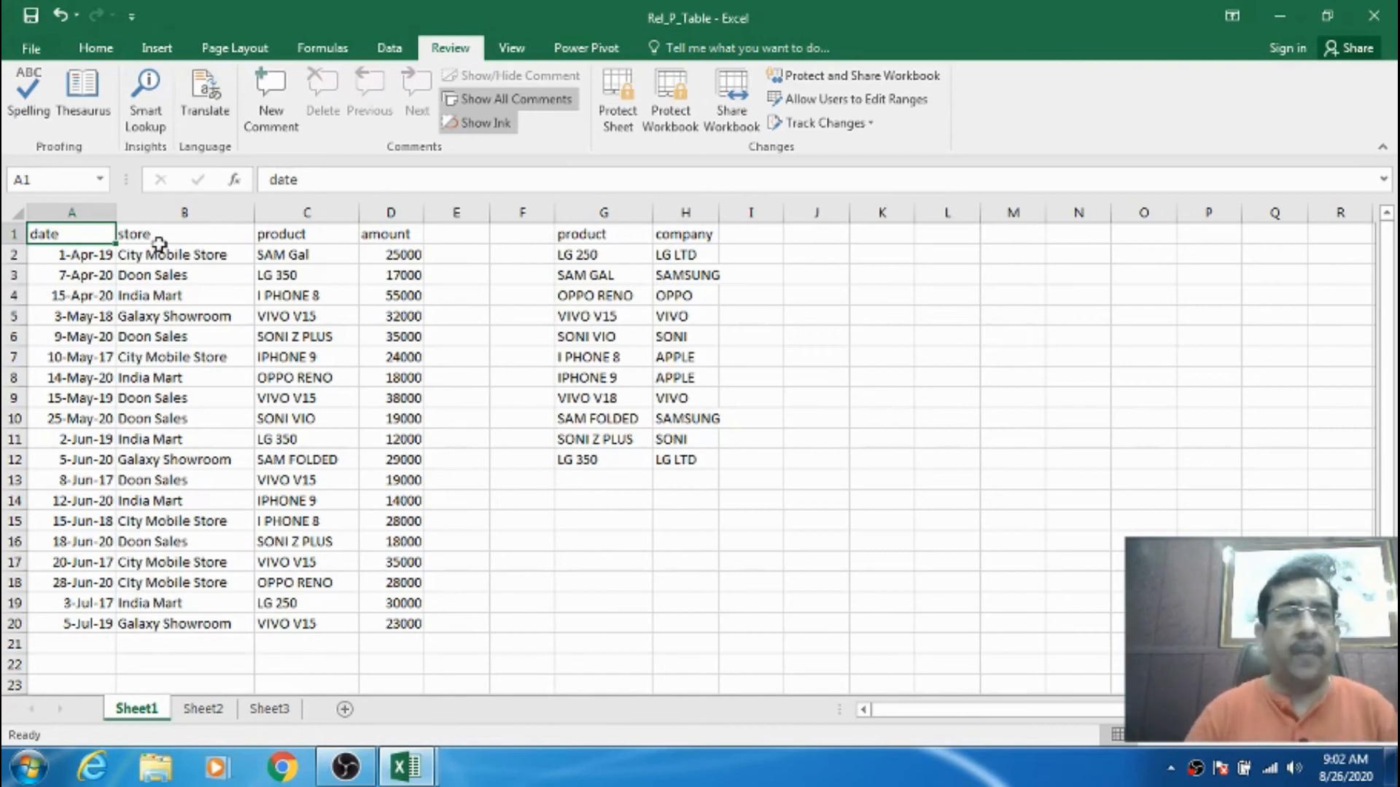
- Select A1:D20 and add a new editable range titled Range1 referring to $A$1:$D$20
{"action": "left_click_drag", "start_coordinate": [96, 233], "coordinate": [397, 624]}
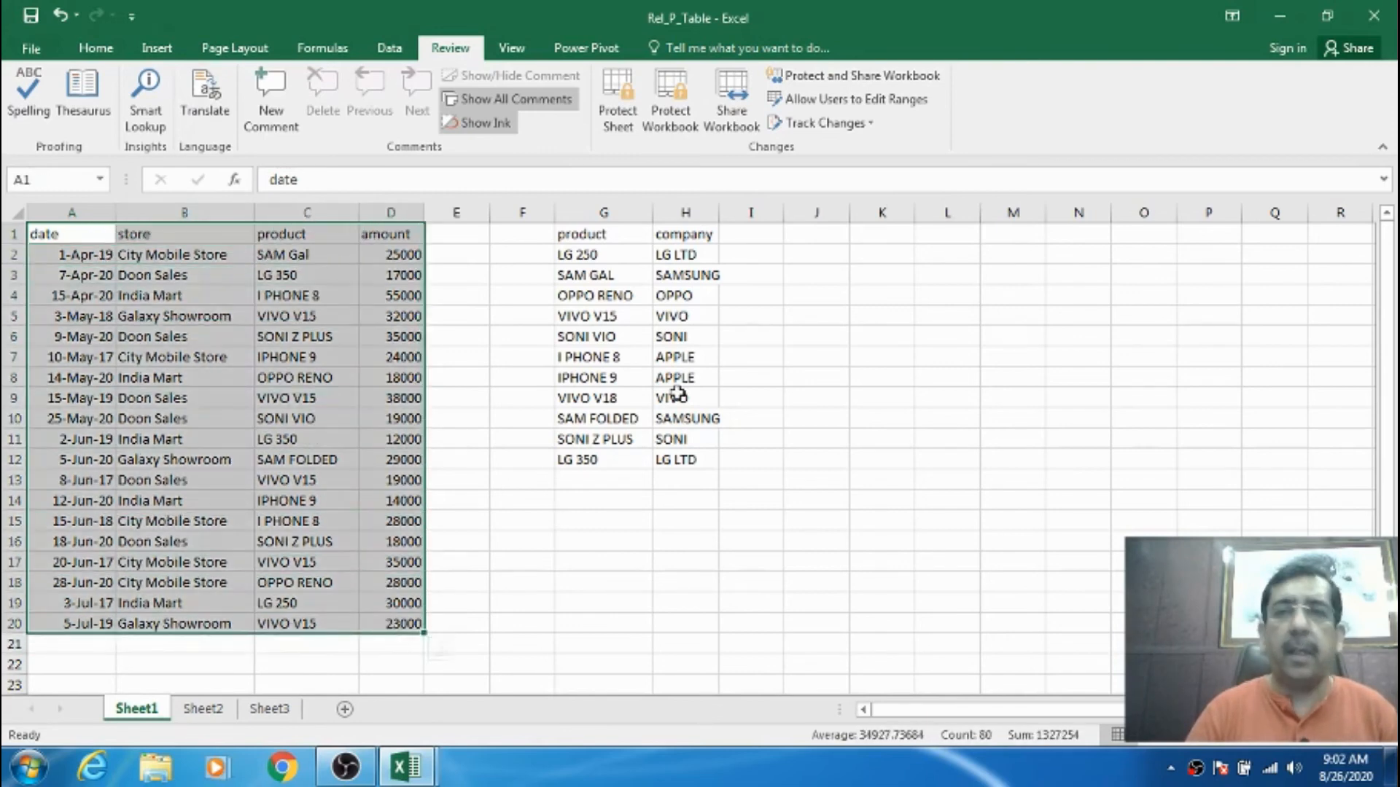
{"action": "left_click", "coordinate": [856, 99]}
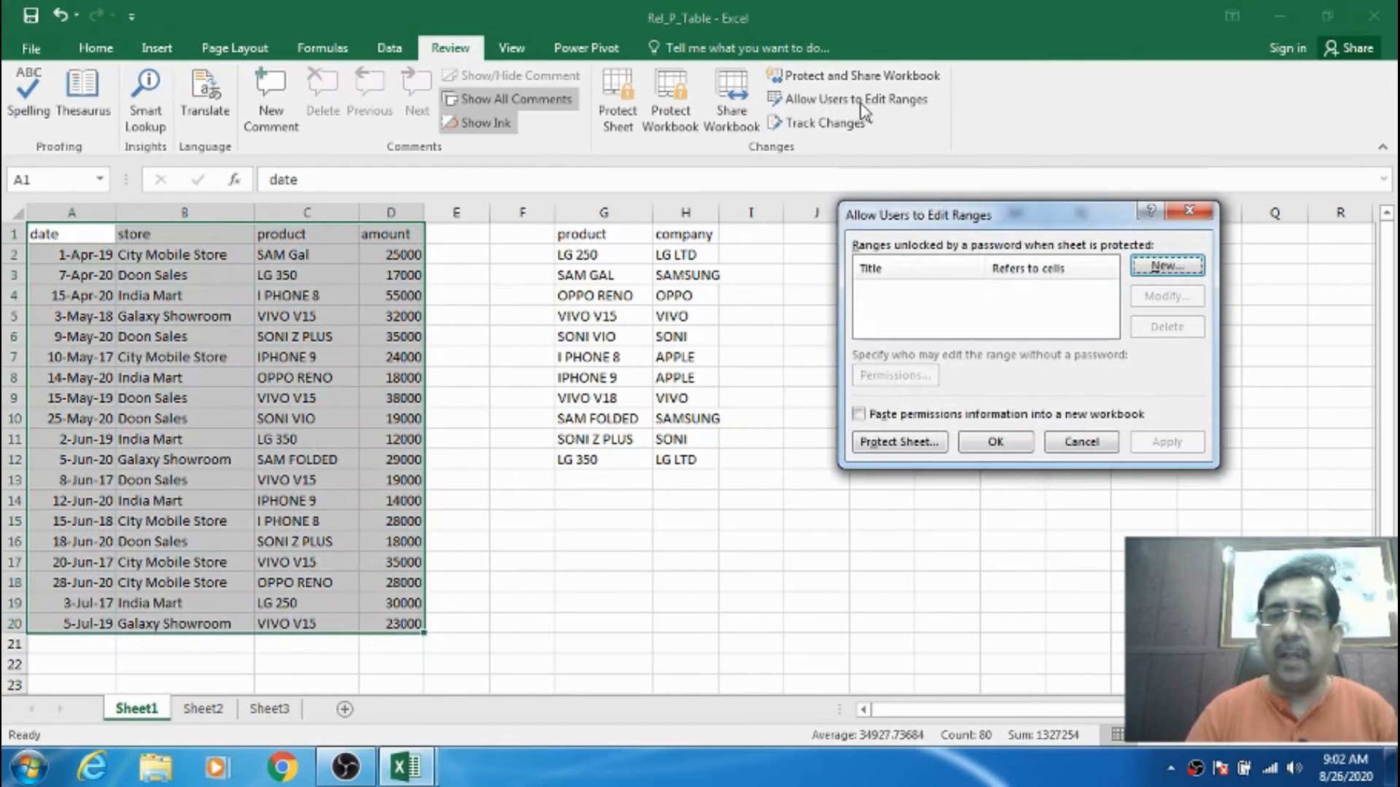
{"action": "left_click", "coordinate": [1161, 268]}
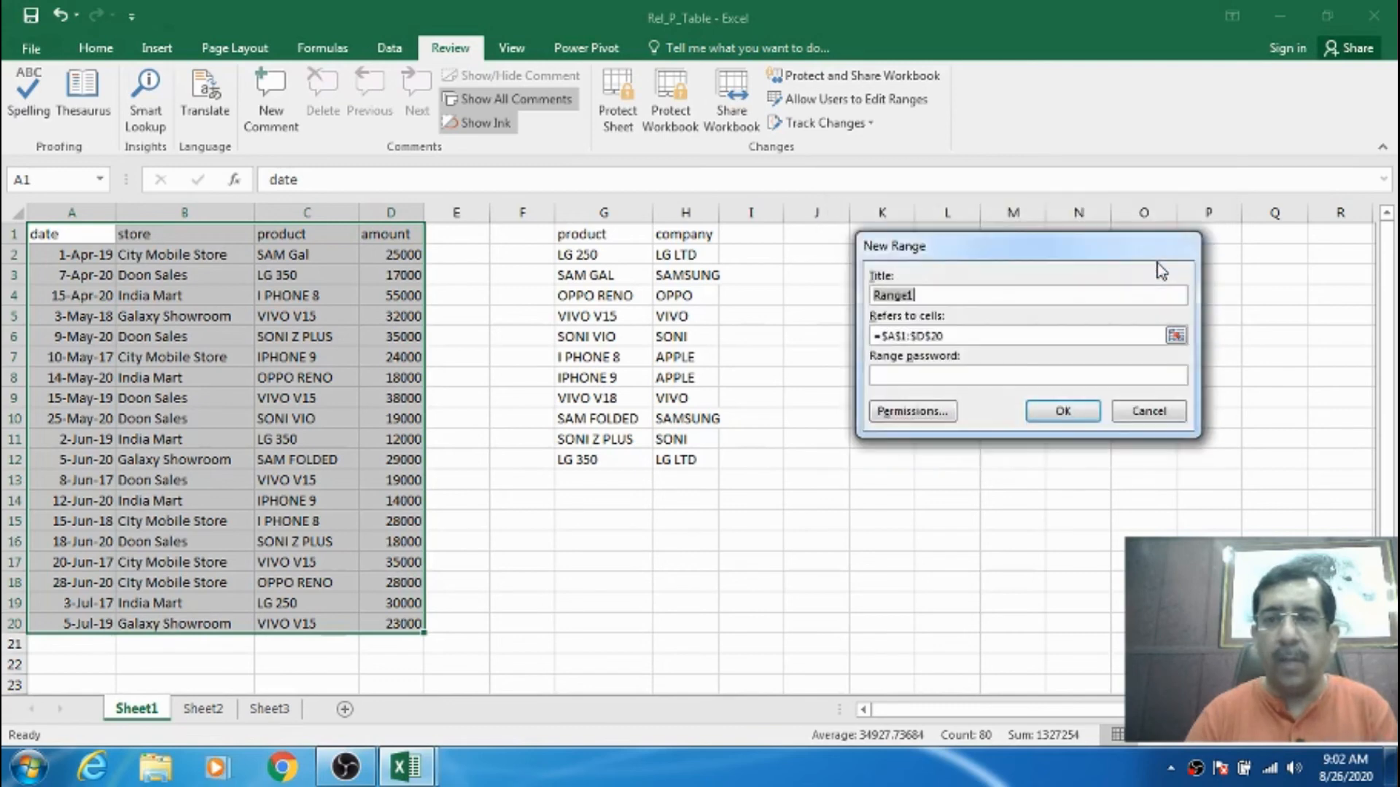
{"action": "left_click", "coordinate": [926, 295]}
{"action": "left_click_drag", "start_coordinate": [926, 295], "coordinate": [869, 296]}
{"action": "left_click", "coordinate": [950, 334]}
{"action": "left_click_drag", "start_coordinate": [950, 334], "coordinate": [872, 335]}
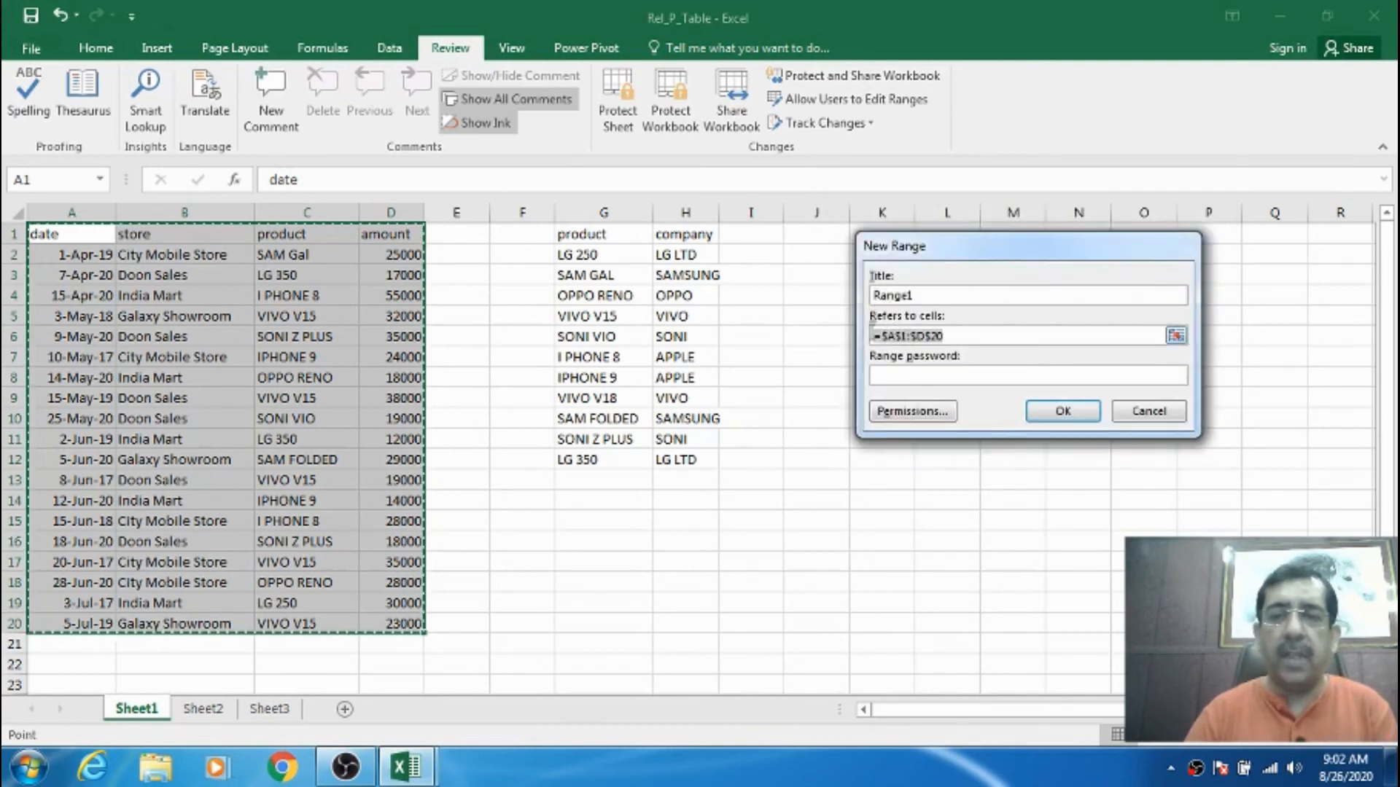
- Set a password for Range1 and confirm it by re-entering it
{"action": "left_click", "coordinate": [888, 384]}
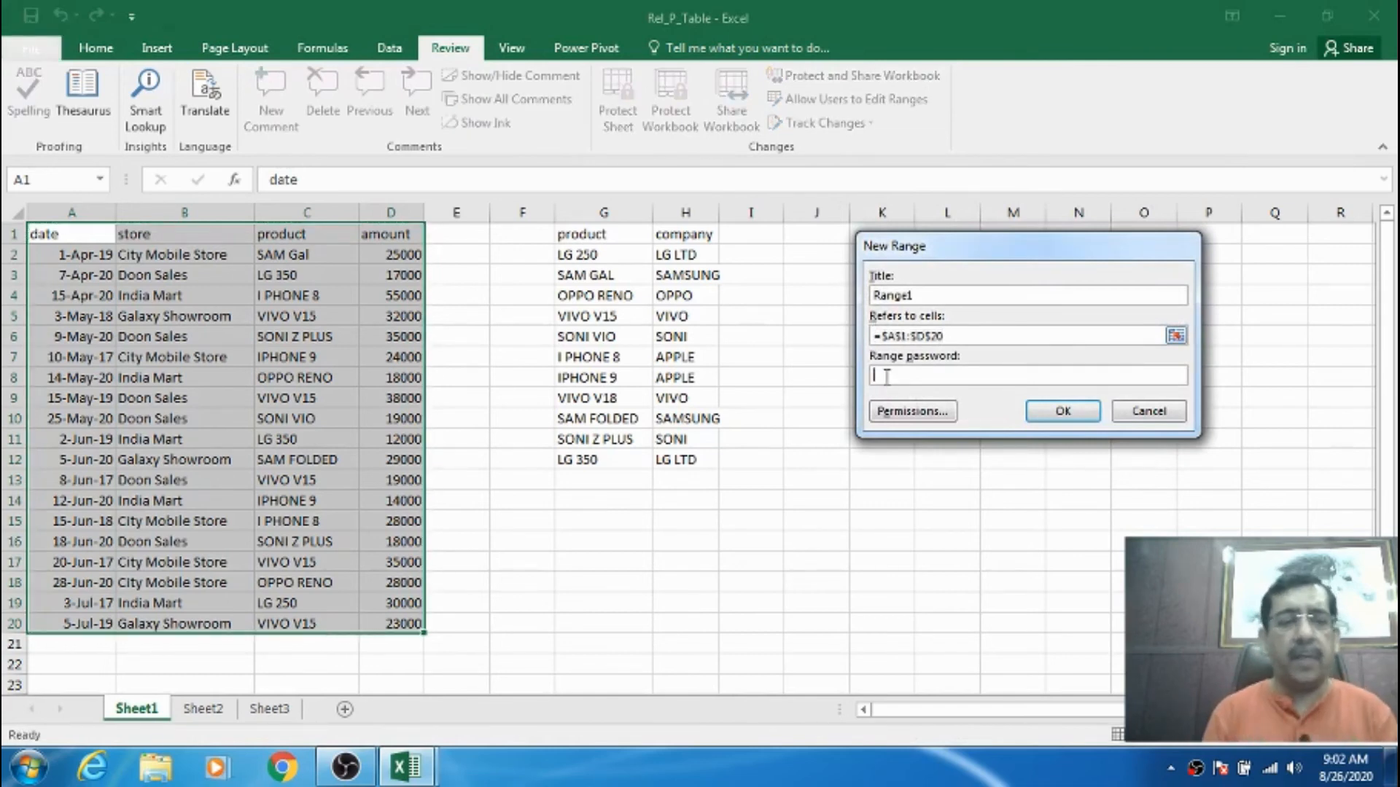
{"action": "type", "text": "123"}
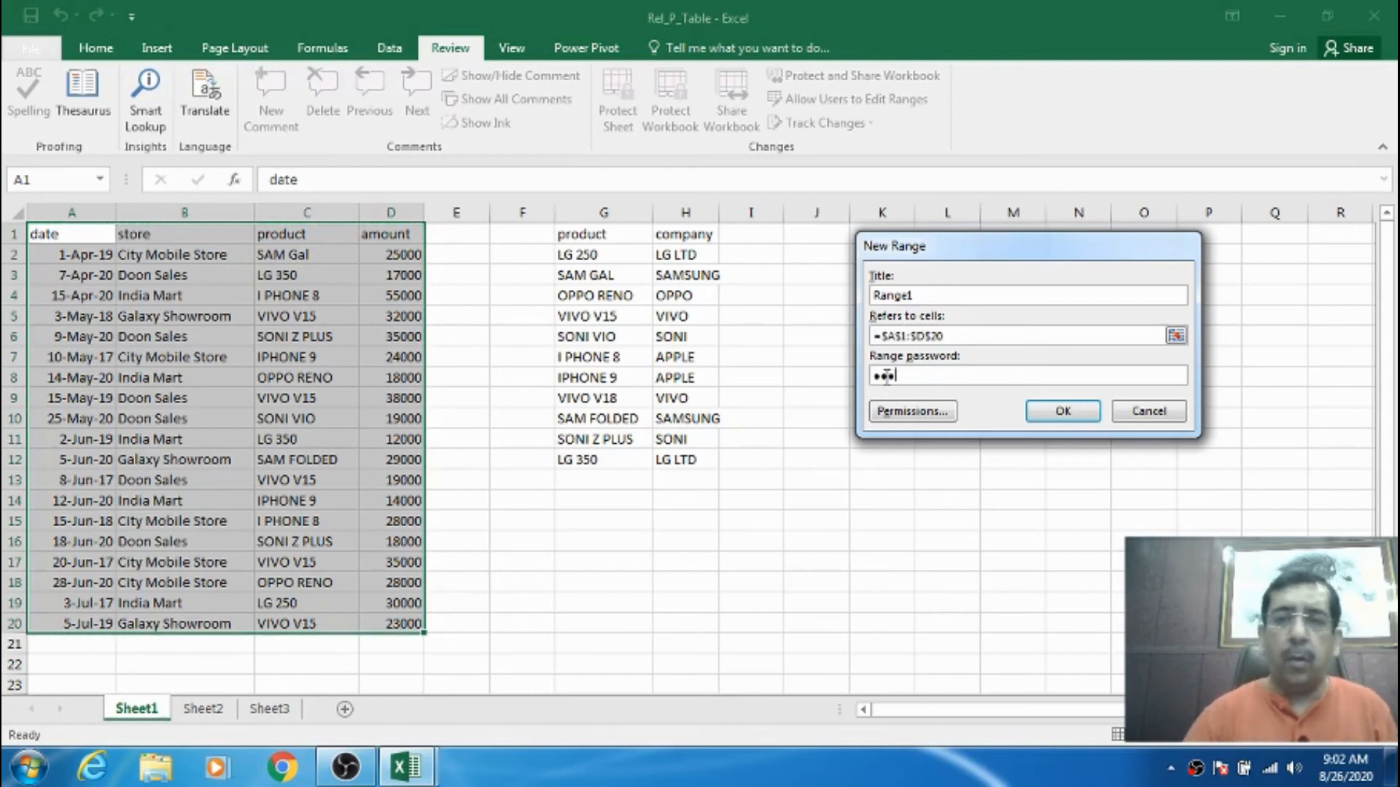
{"action": "left_click", "coordinate": [1042, 413]}
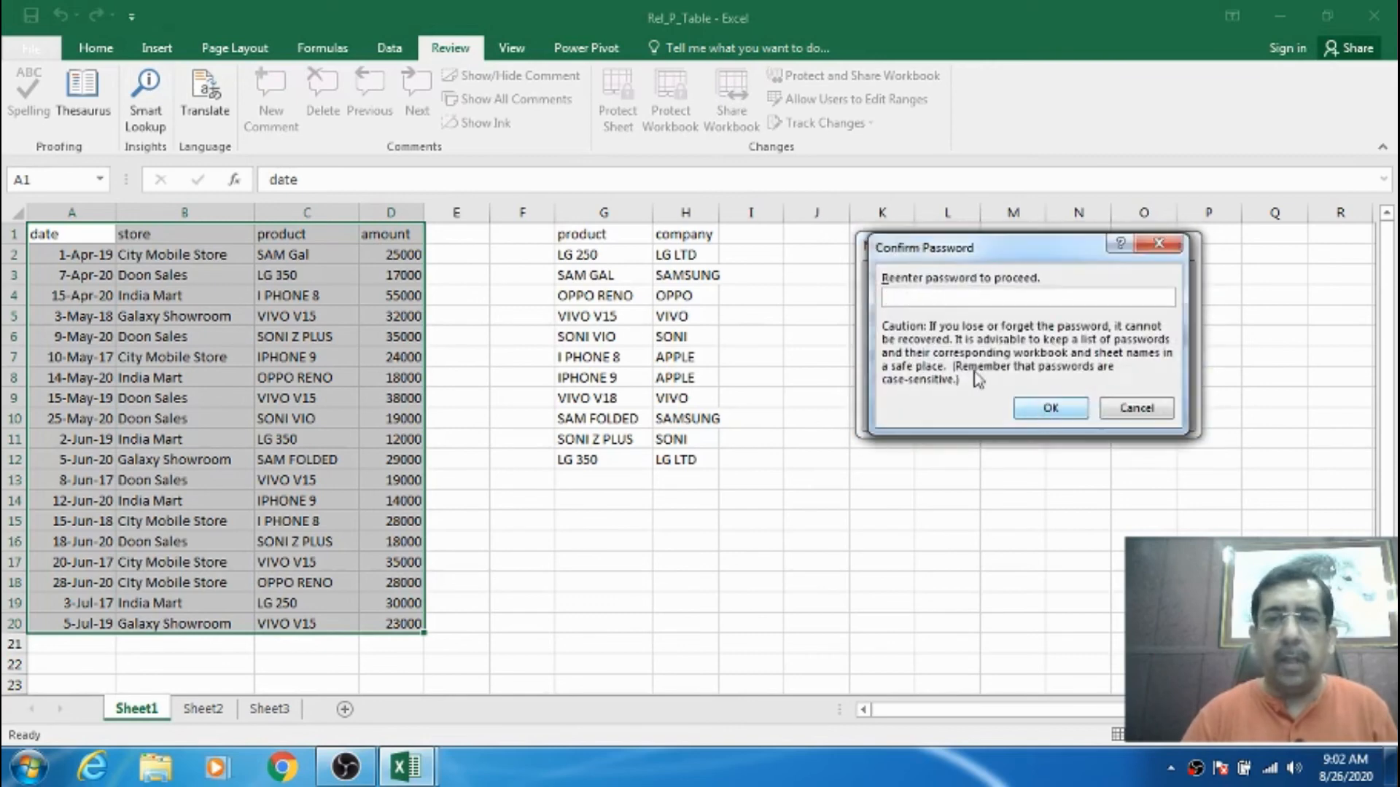
{"action": "type", "text": "•••"}
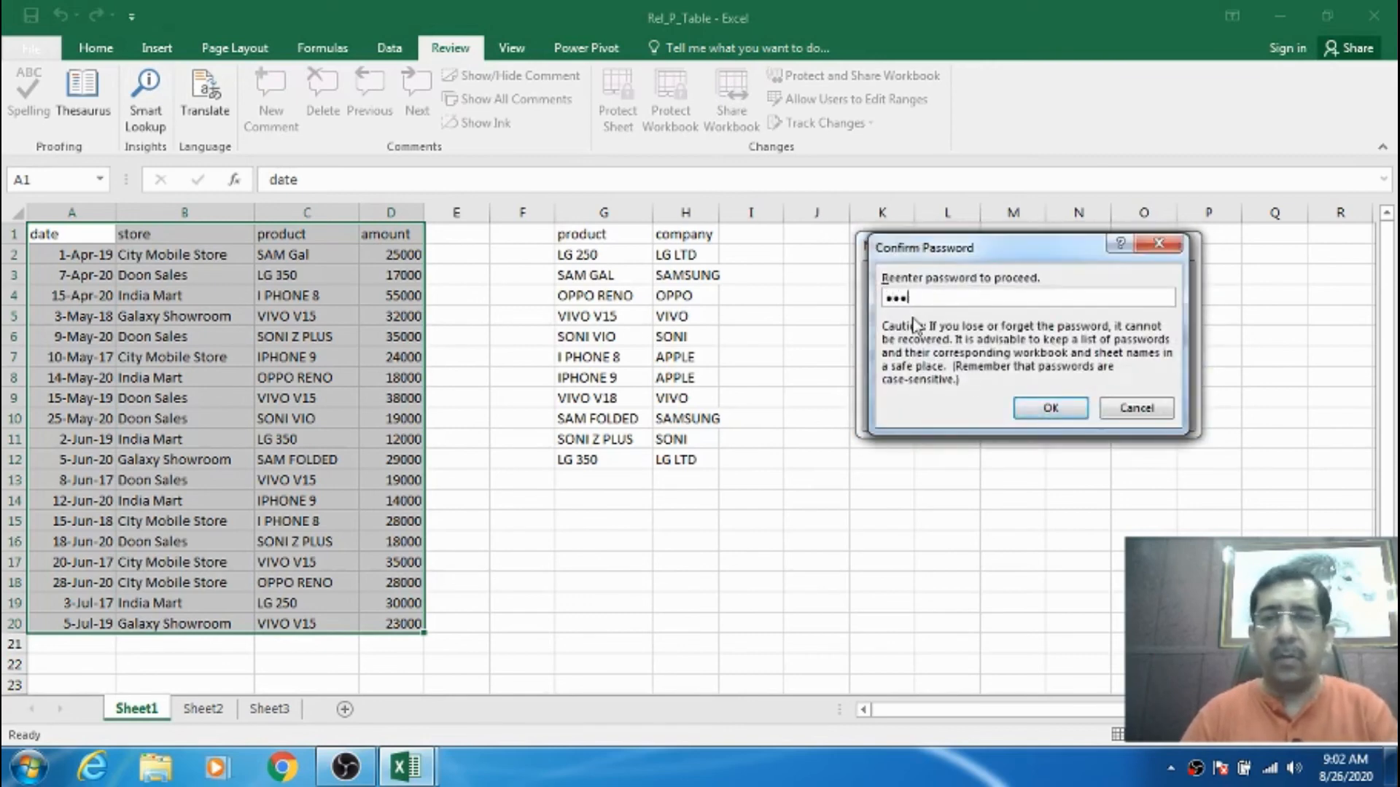
{"action": "left_click", "coordinate": [1032, 413]}
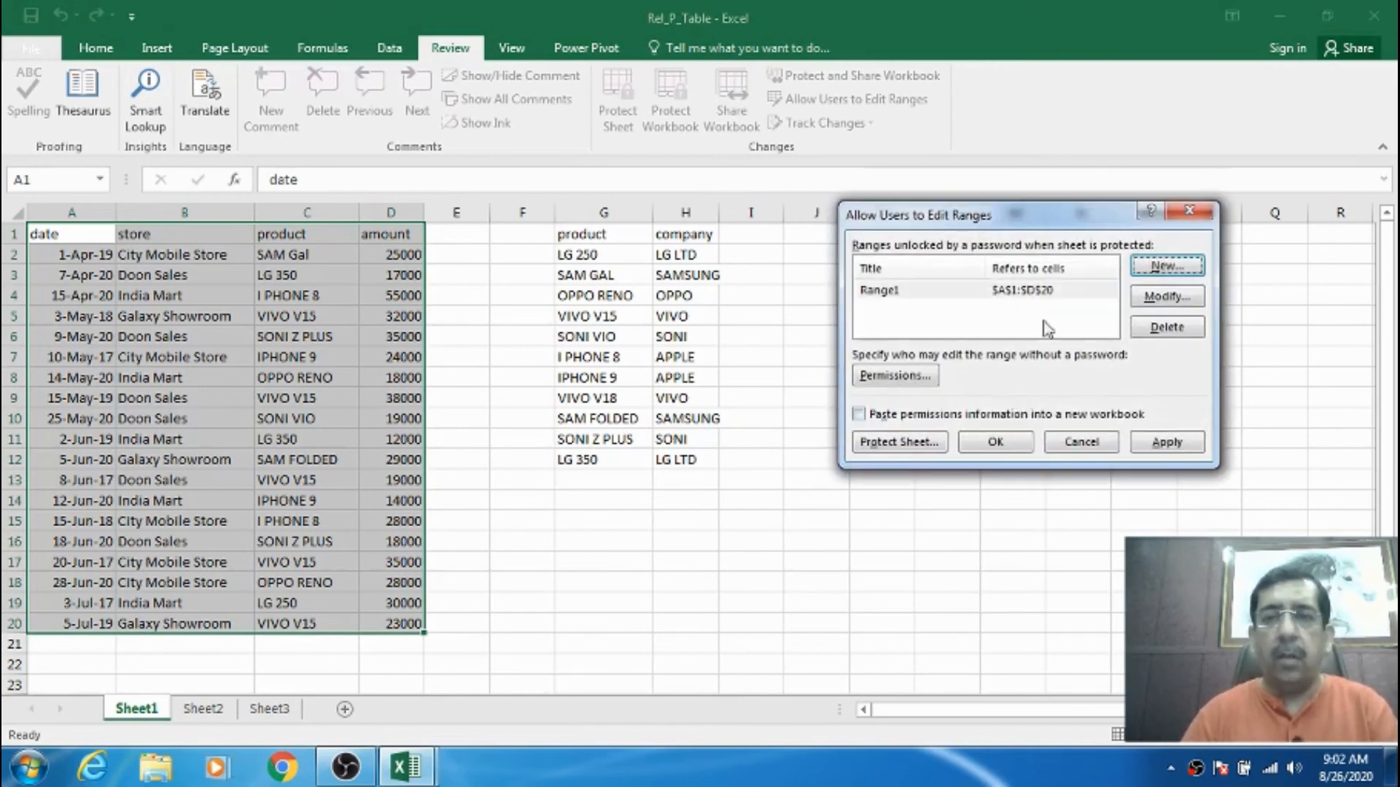
- Protect Sheet1 with a password and confirm it by re-typing
{"action": "left_click", "coordinate": [892, 443]}
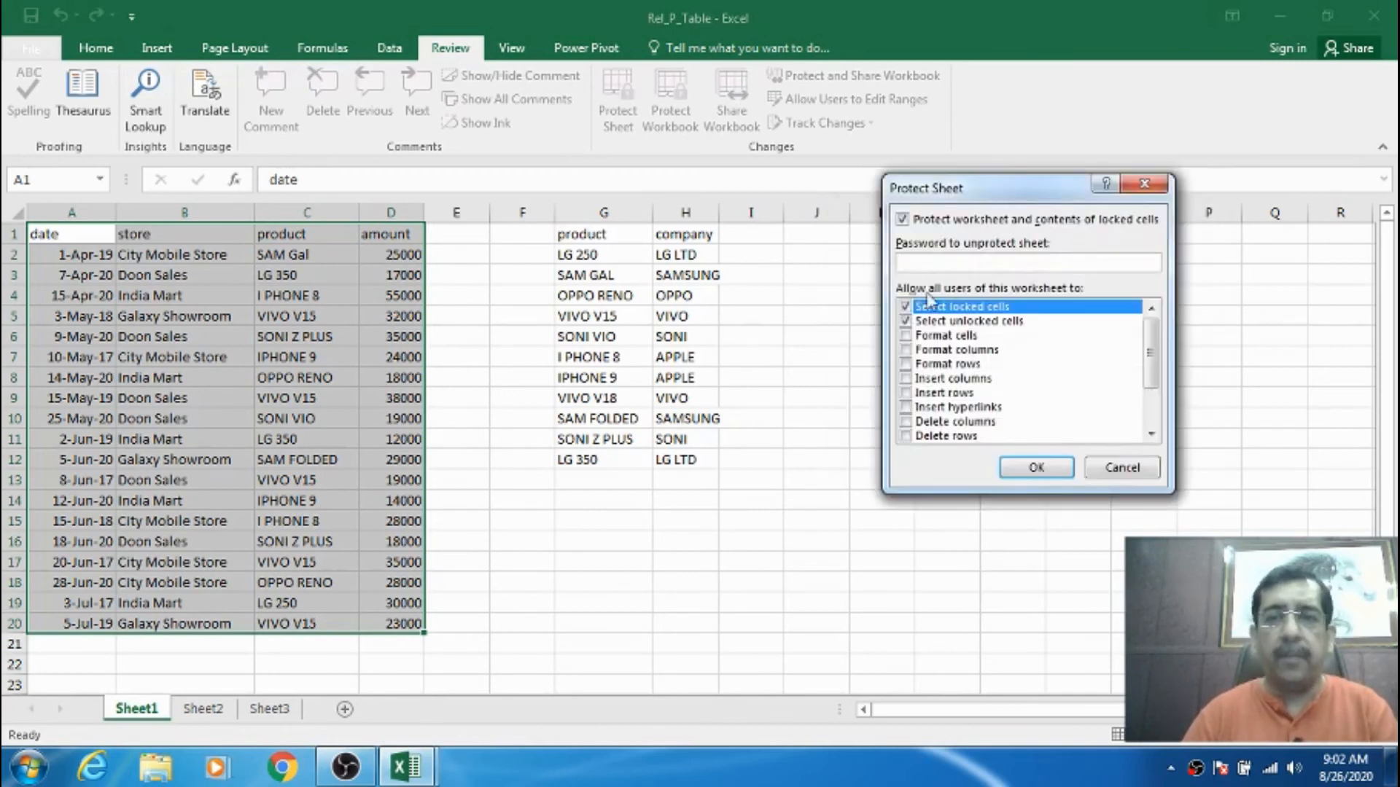
{"action": "type", "text": "•"}
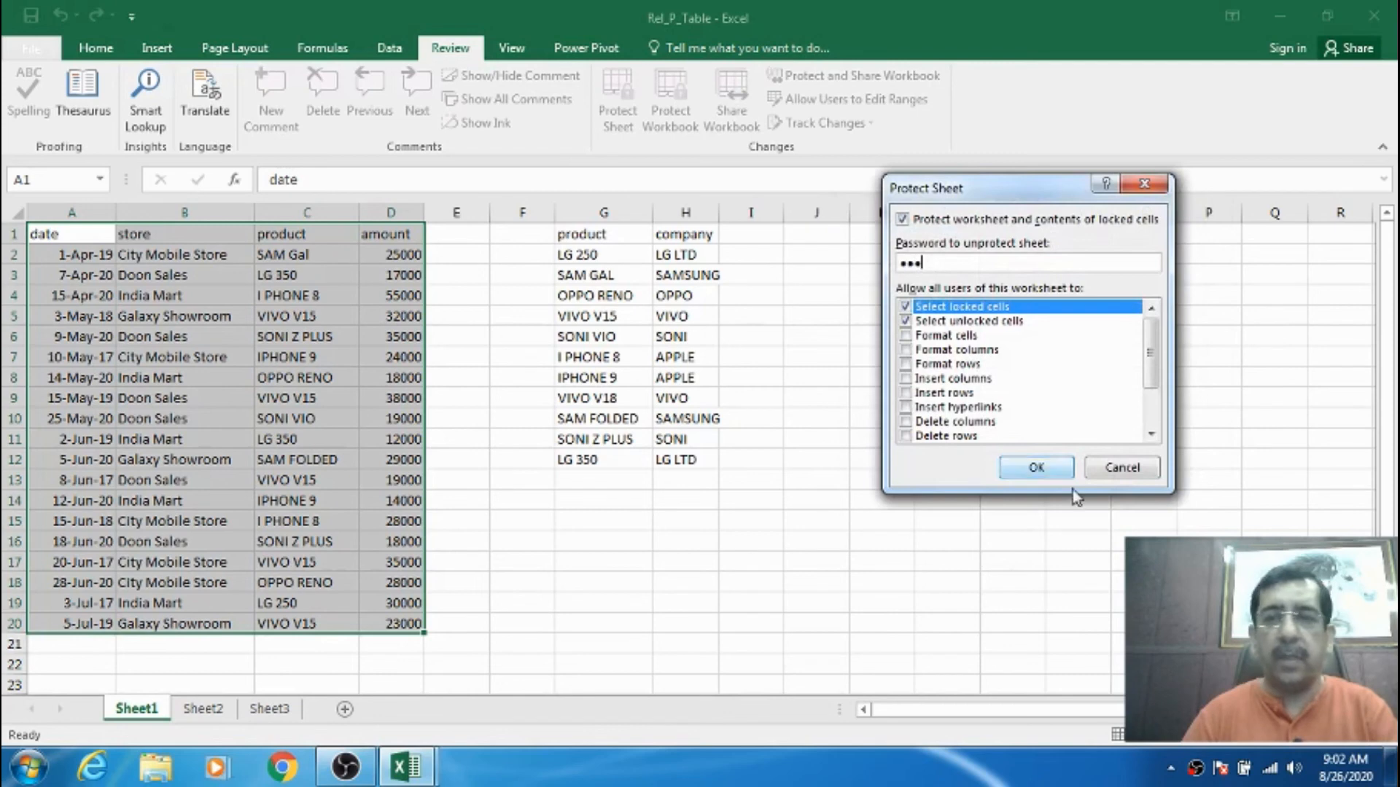
{"action": "left_click", "coordinate": [1036, 468]}
{"action": "type", "text": "••••"}
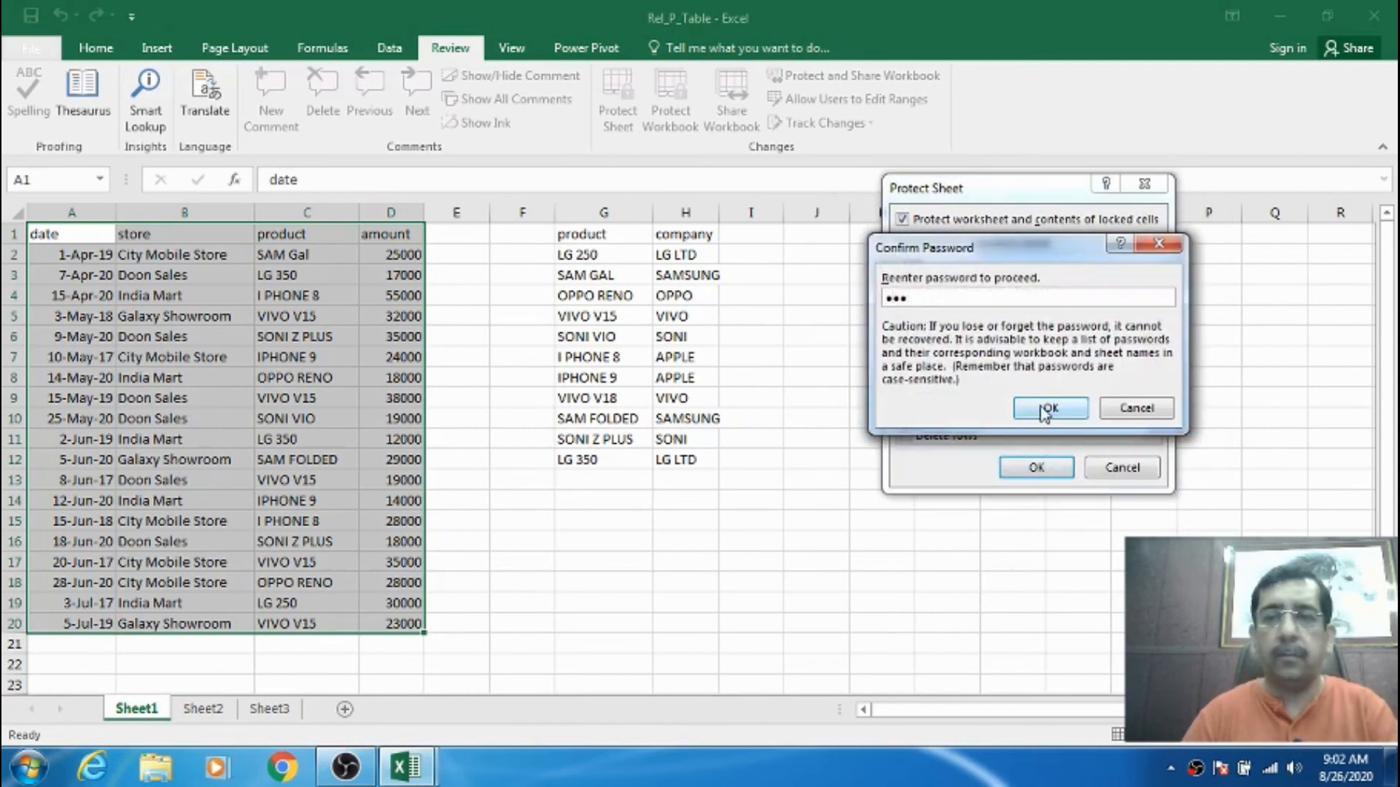
{"action": "left_click", "coordinate": [1050, 407]}
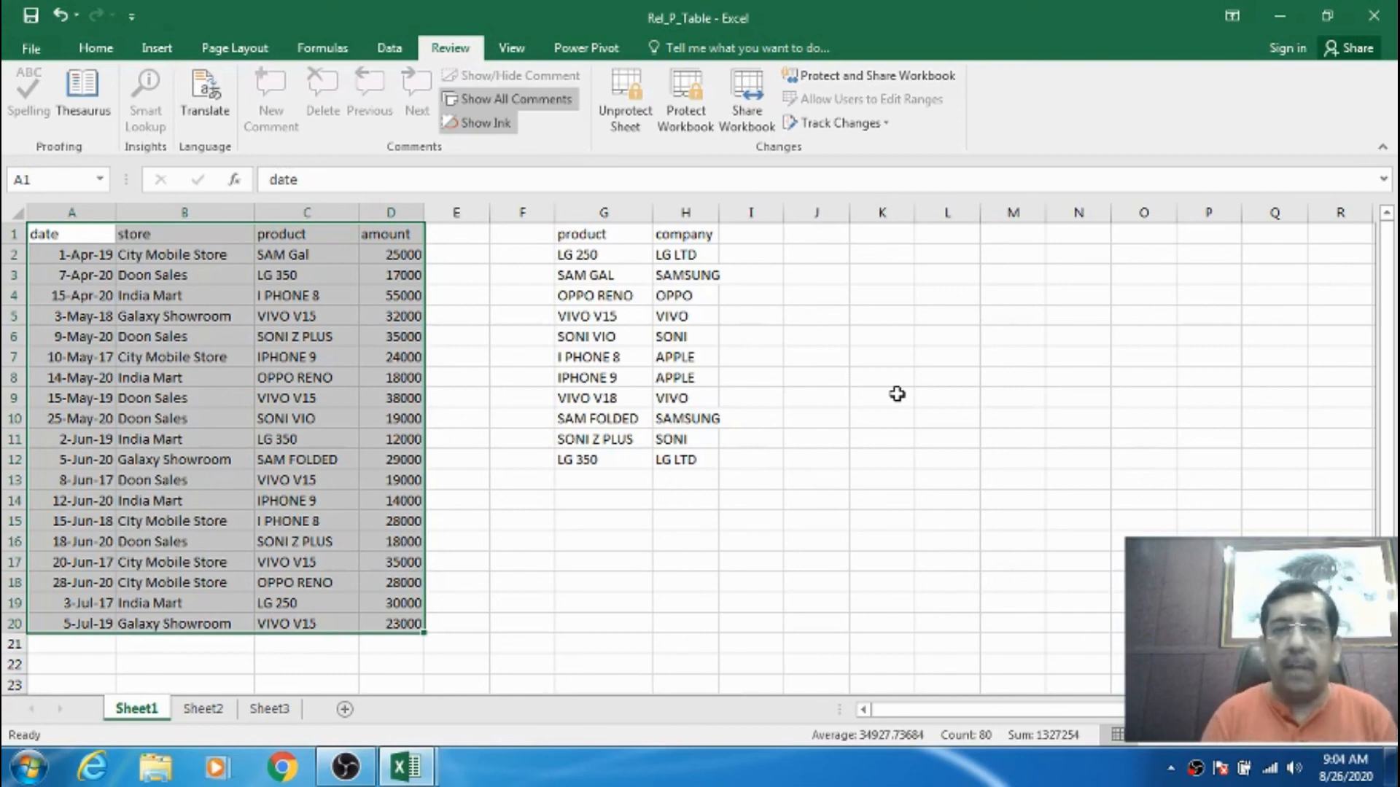
- Test protection: editing J3 is refused, while editing D2 asks for the range password
{"action": "left_click", "coordinate": [817, 398]}
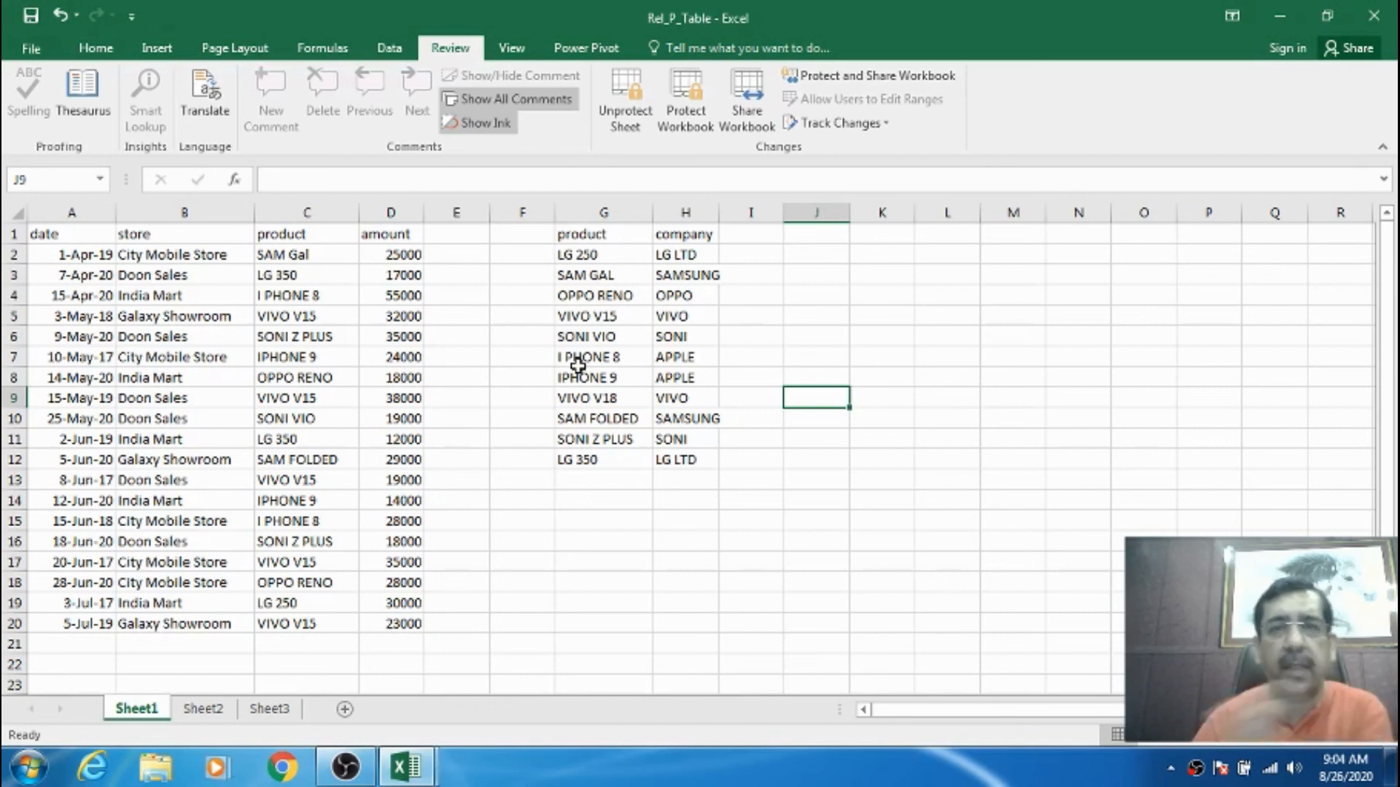
{"action": "left_click", "coordinate": [840, 277]}
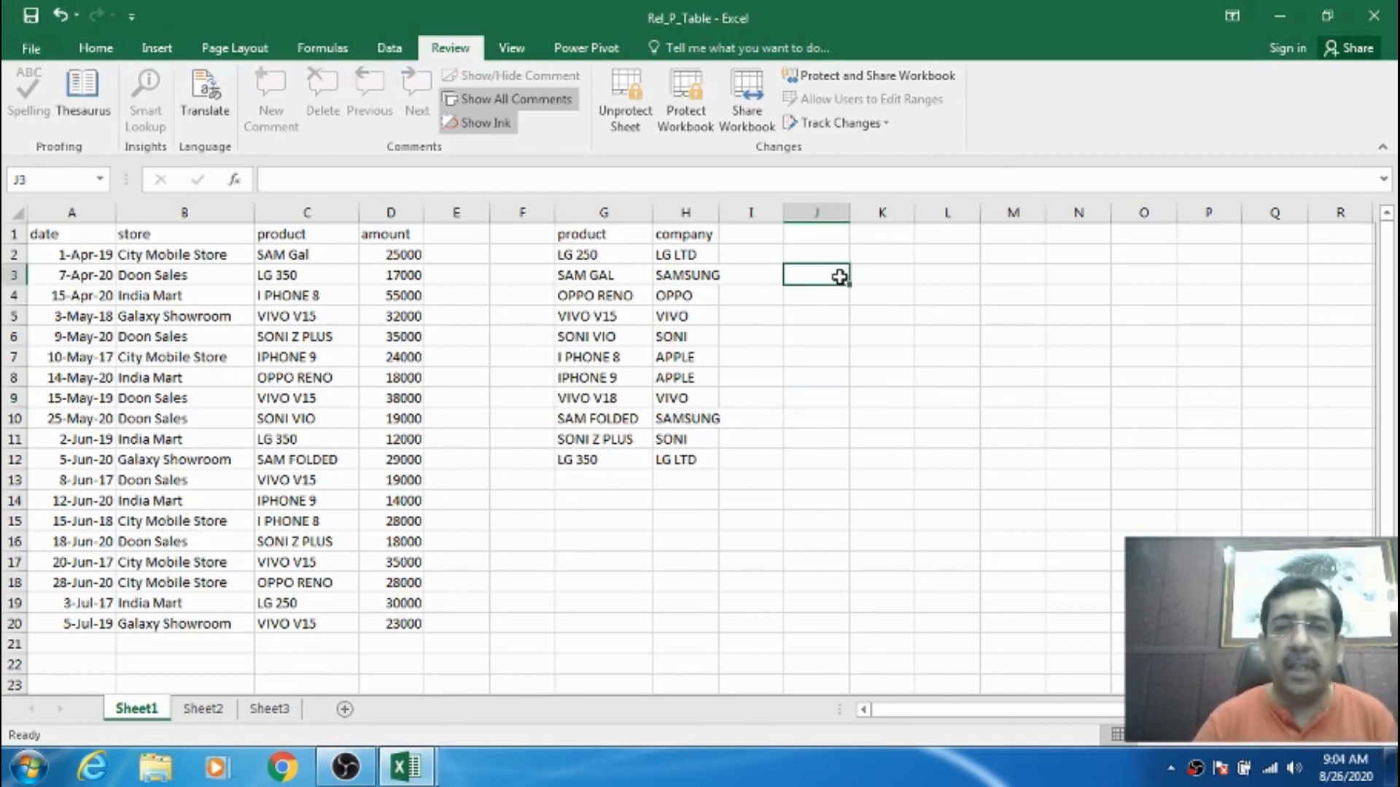
{"action": "double_click", "coordinate": [840, 277]}
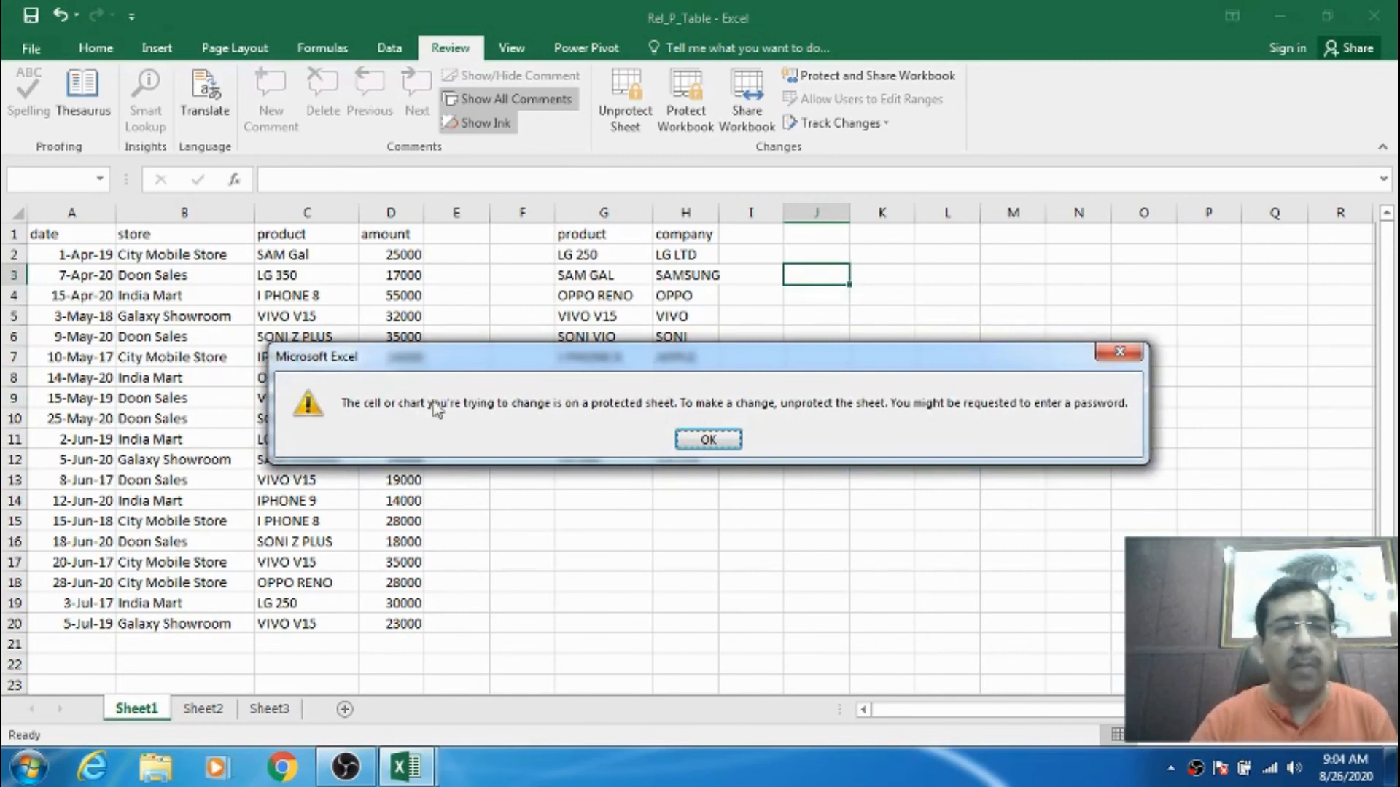
{"action": "left_click", "coordinate": [704, 439]}
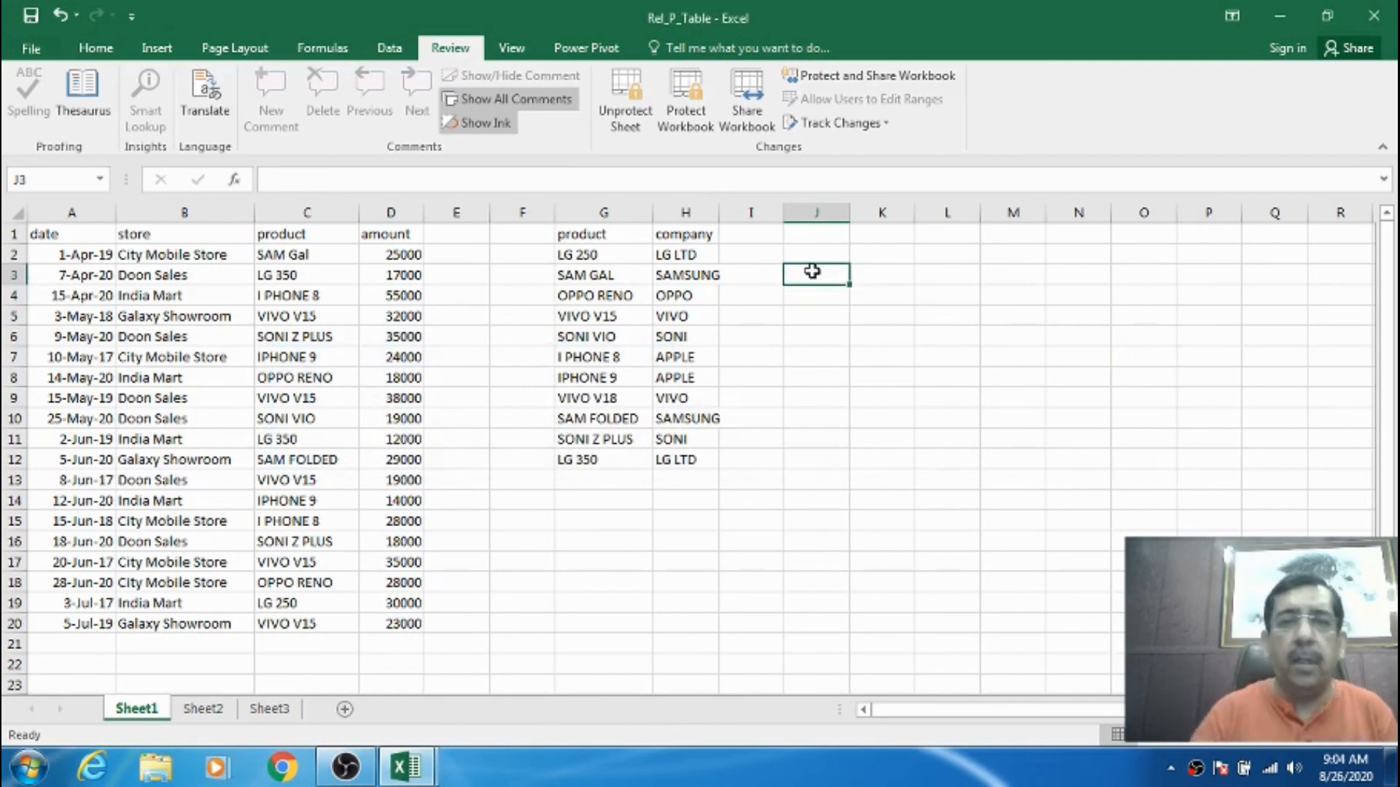
{"action": "left_click", "coordinate": [381, 256]}
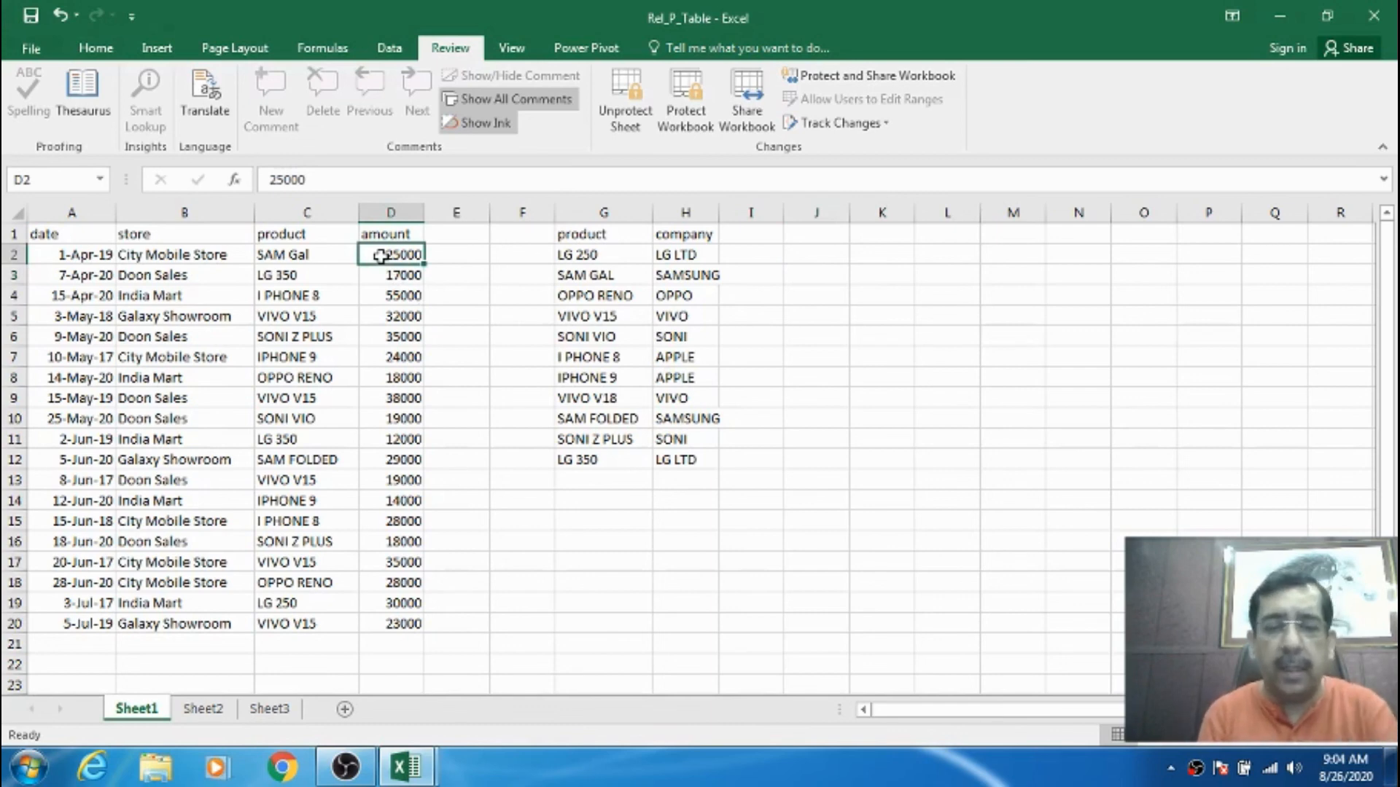
{"action": "double_click", "coordinate": [380, 256]}
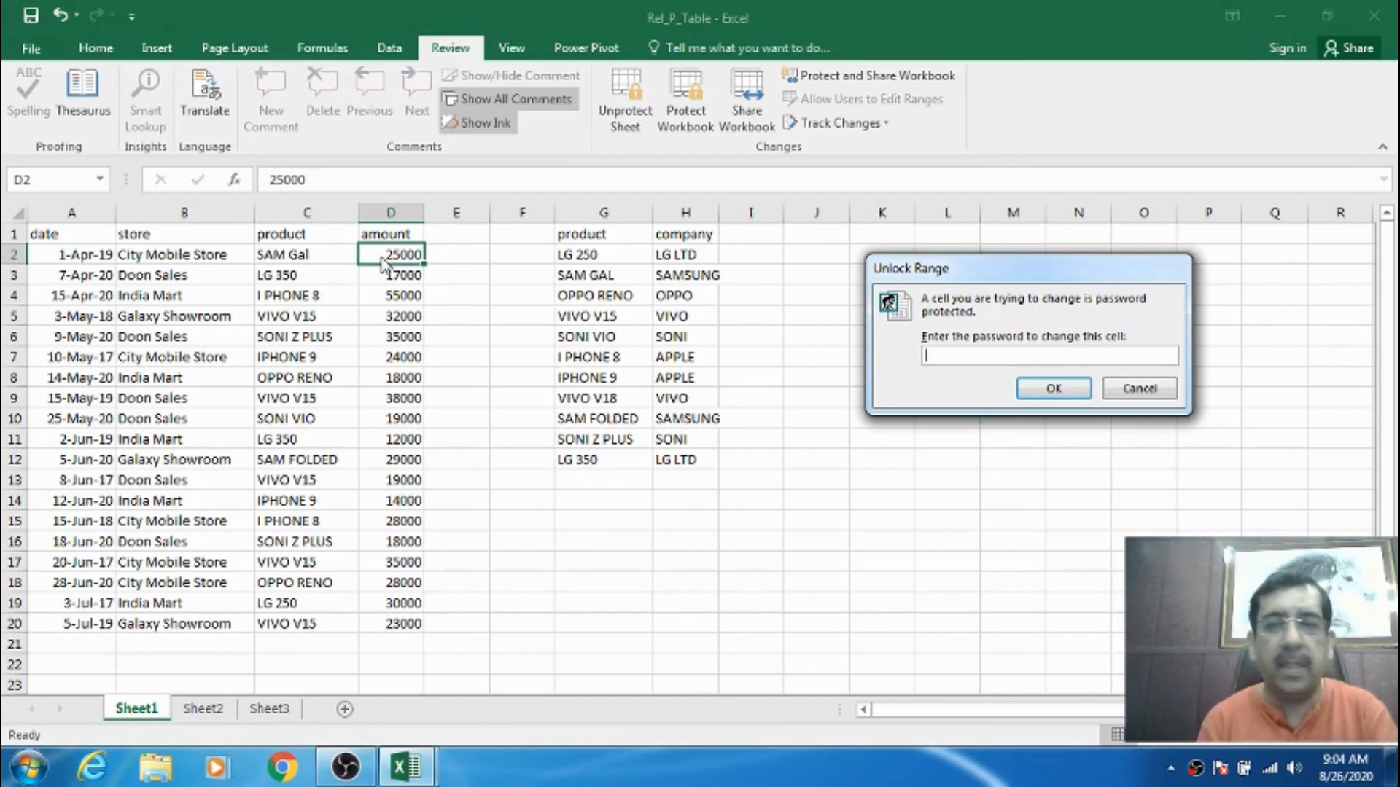
- Unlock Range1 with its password and enter 56565 in D2 and 23232 in D3
{"action": "type", "text": "123"}
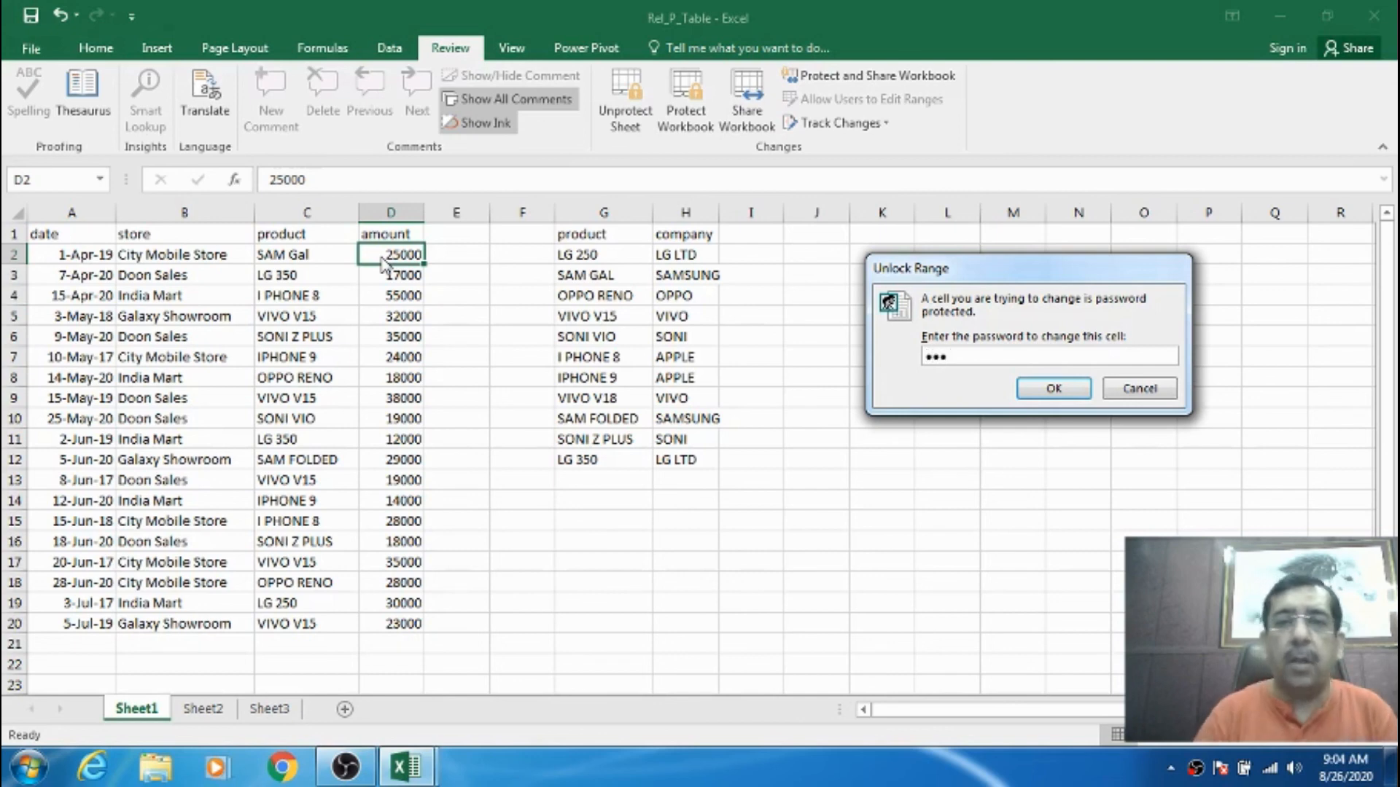
{"action": "left_click", "coordinate": [1052, 388]}
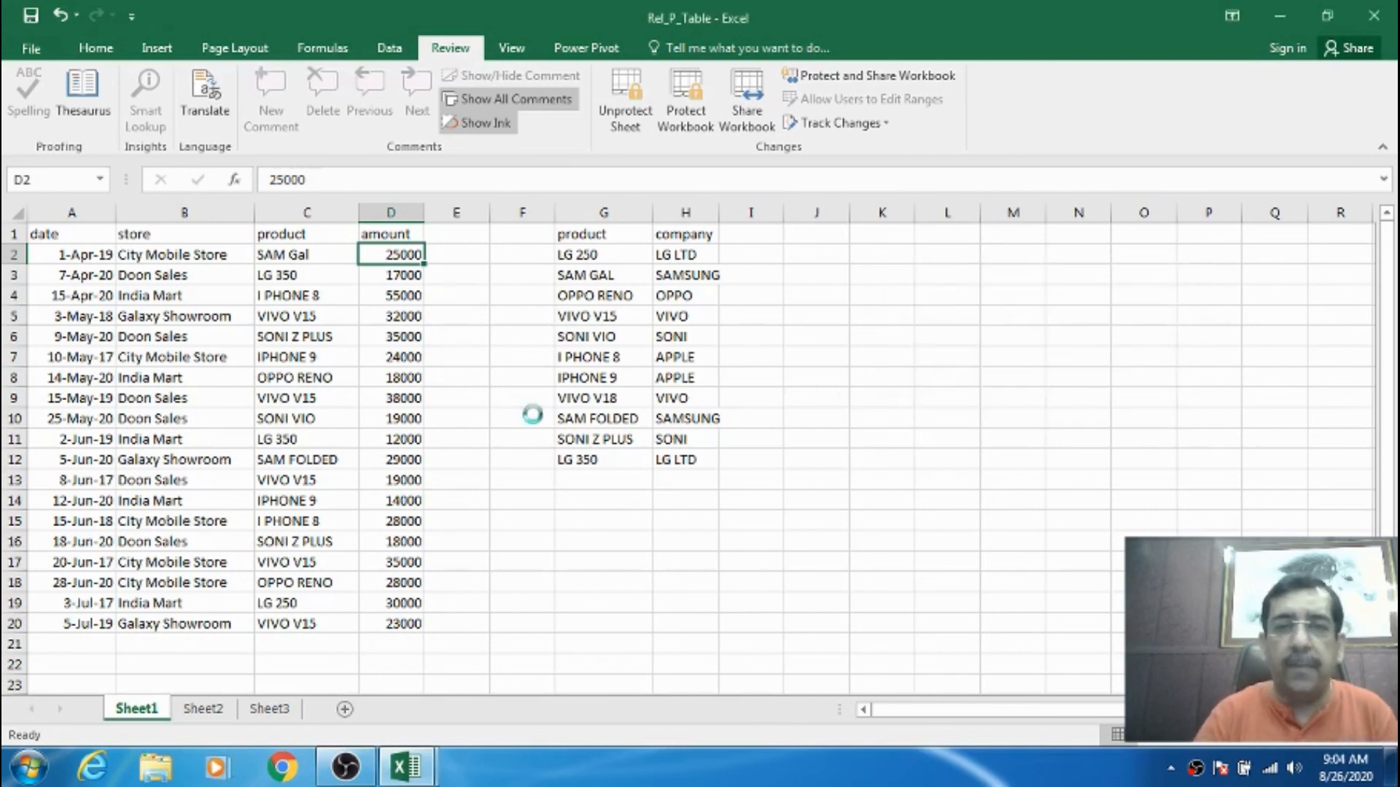
{"action": "left_click", "coordinate": [409, 313]}
{"action": "left_click", "coordinate": [406, 271]}
{"action": "left_click", "coordinate": [412, 262]}
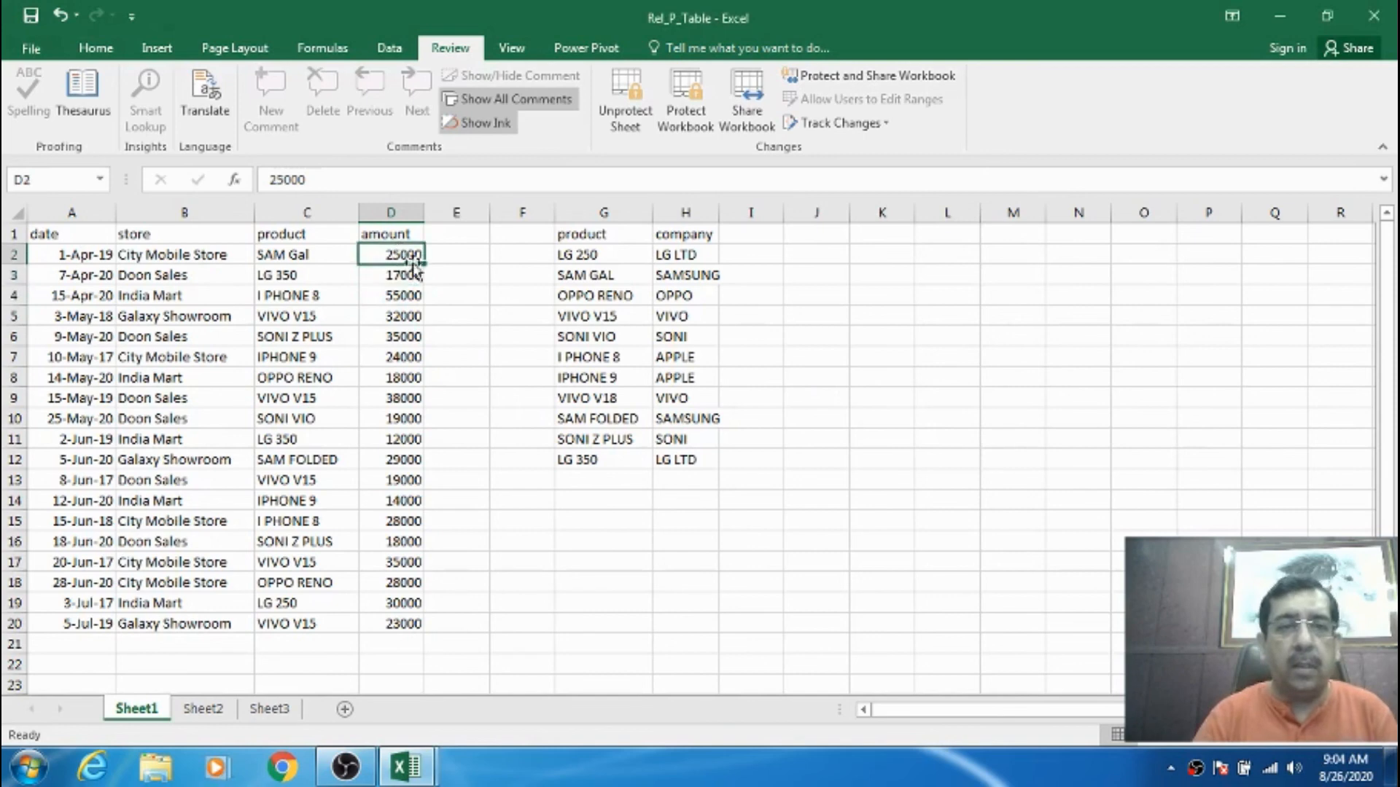
{"action": "type", "text": "56565"}
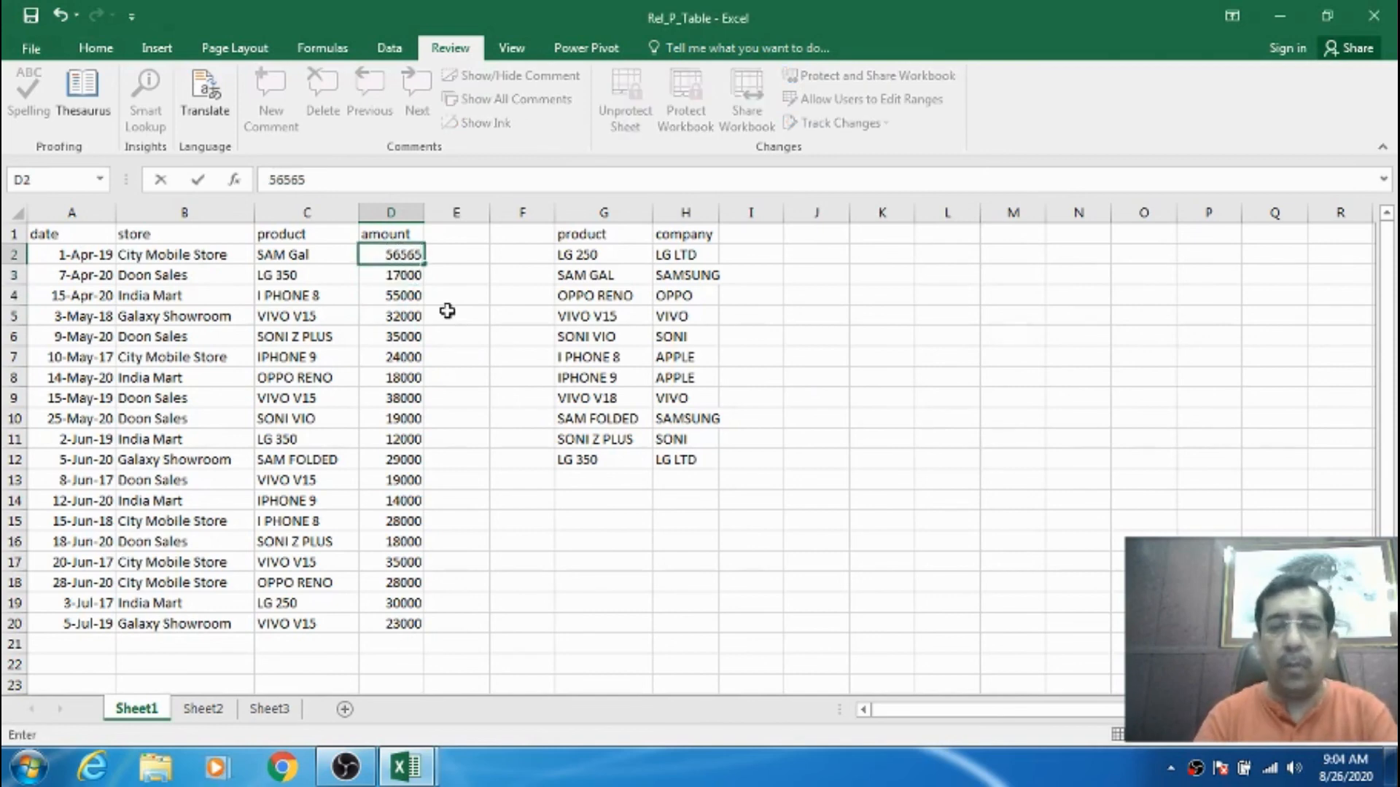
{"action": "key", "text": "Return"}
{"action": "type", "text": "23232"}
{"action": "key", "text": "Return"}
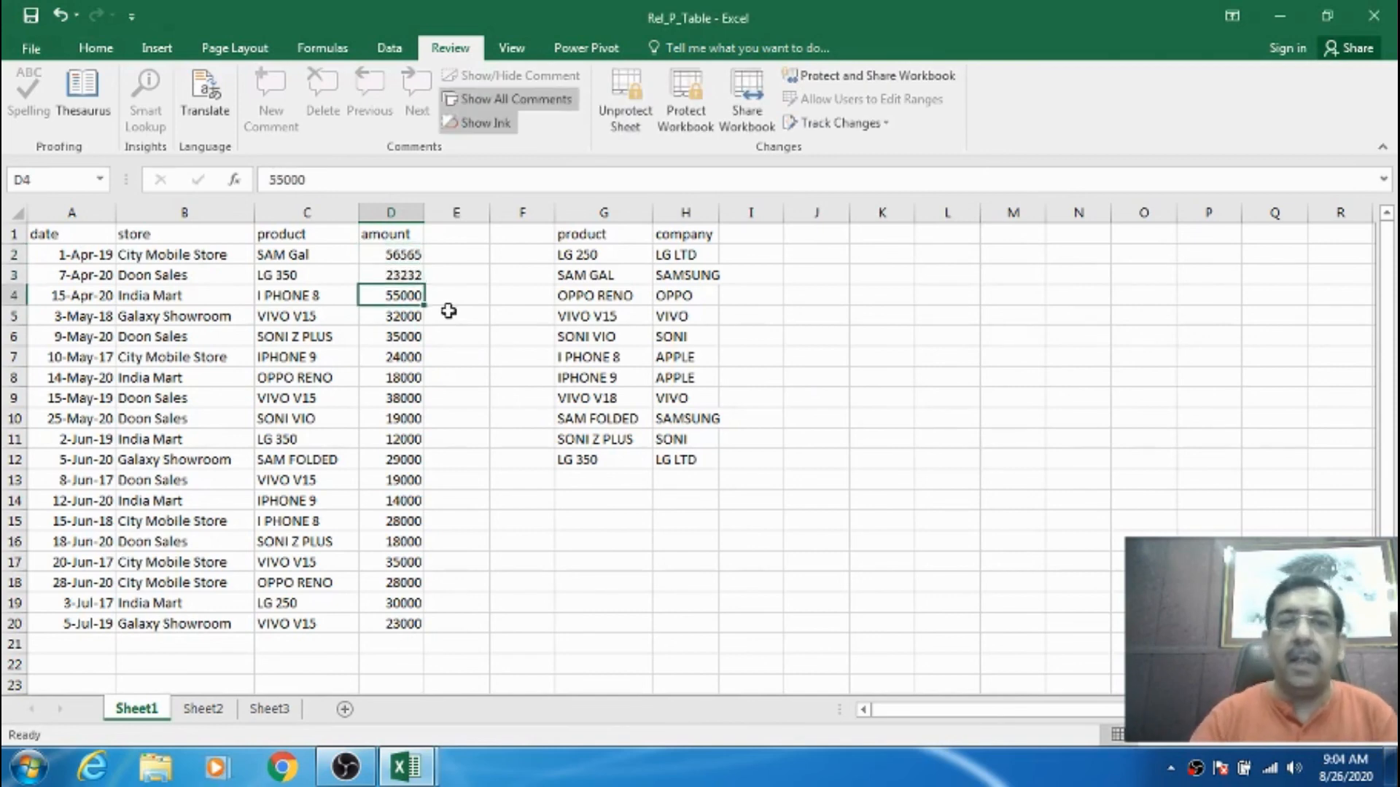
- Try entering 5 in E4, G4 and I4, each refused as protected, then select A1:D20
{"action": "key", "text": "Right"}
{"action": "type", "text": "5"}
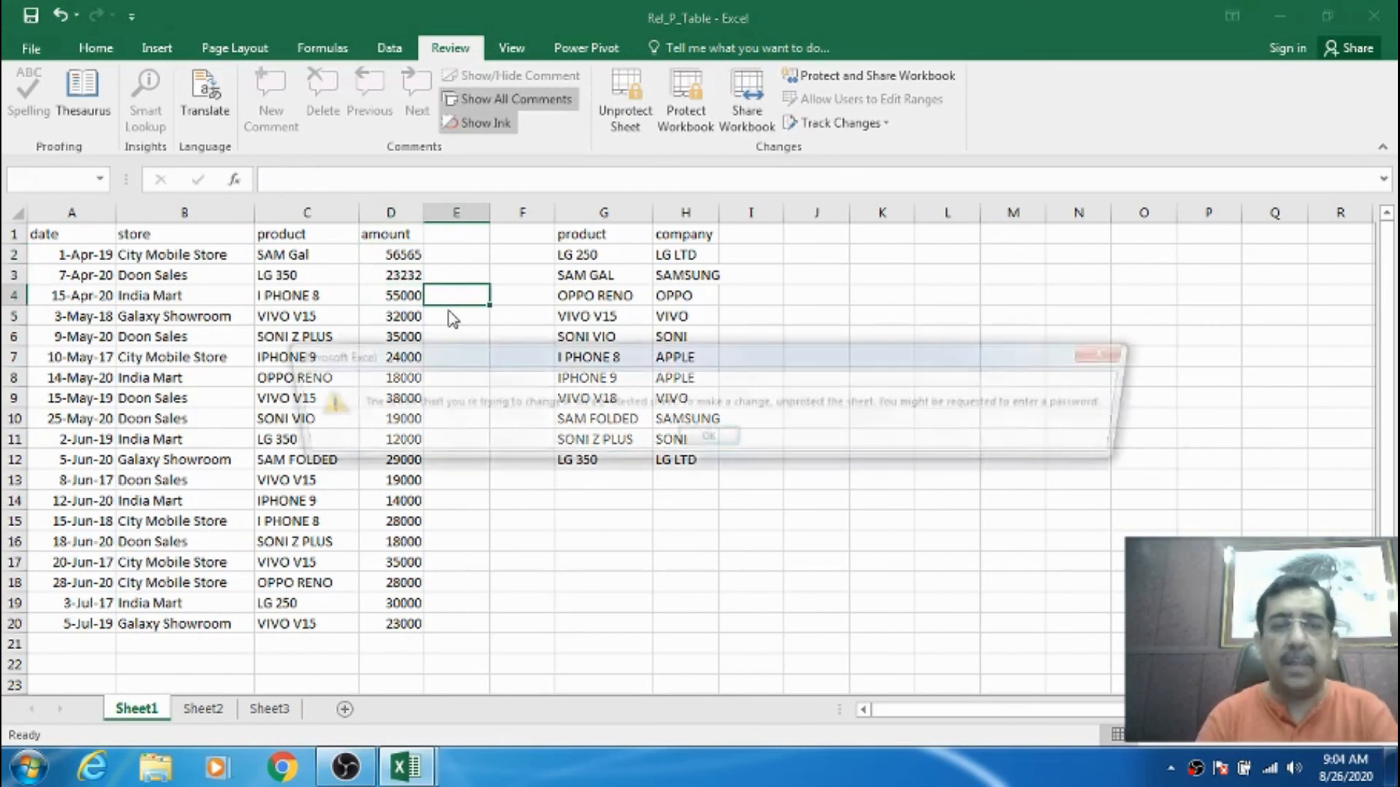
{"action": "key", "text": "Return"}
{"action": "key", "text": "Right"}
{"action": "key", "text": "Right"}
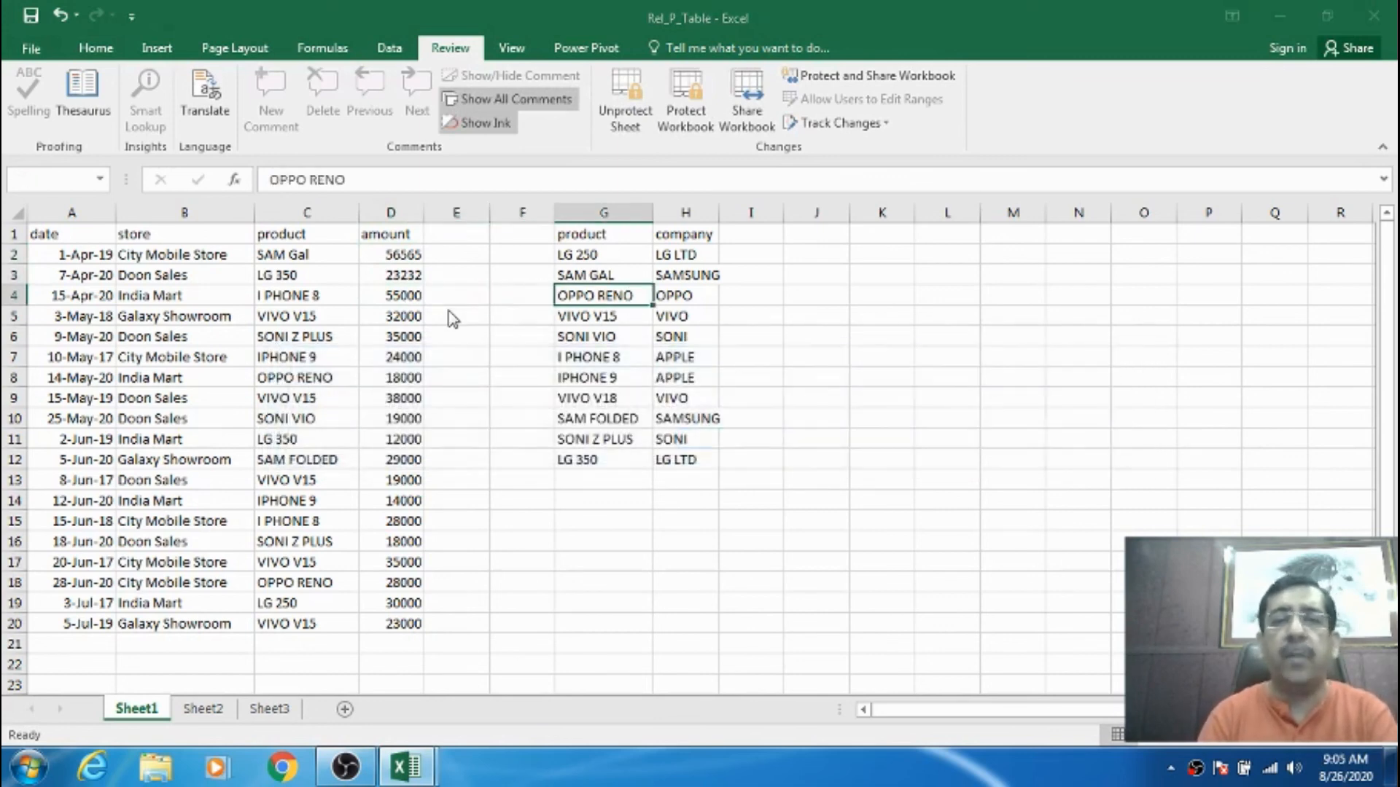
{"action": "type", "text": "5"}
{"action": "key", "text": "Return"}
{"action": "key", "text": "Right"}
{"action": "key", "text": "Right"}
{"action": "type", "text": "5"}
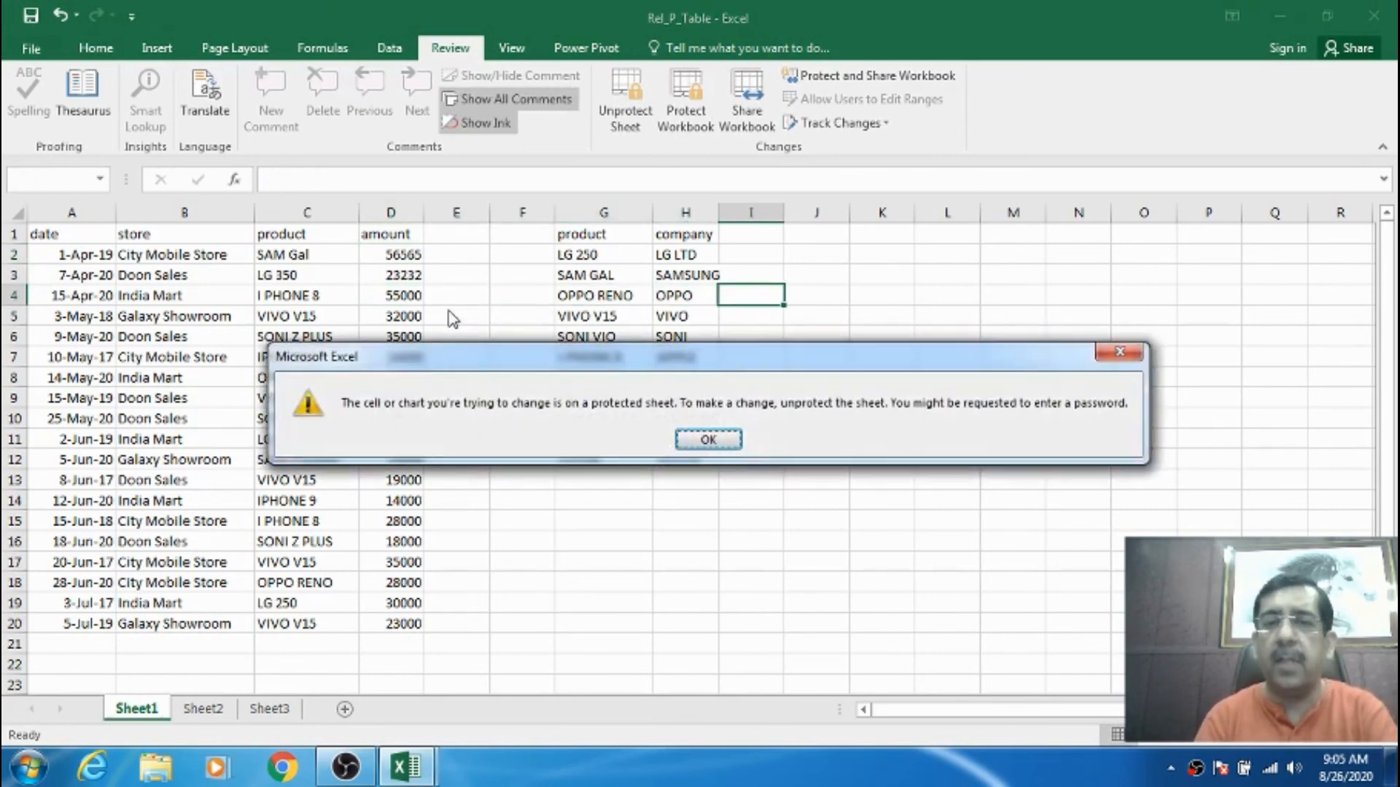
{"action": "key", "text": "Return"}
{"action": "key", "text": "Left"}
{"action": "key", "text": "Down"}
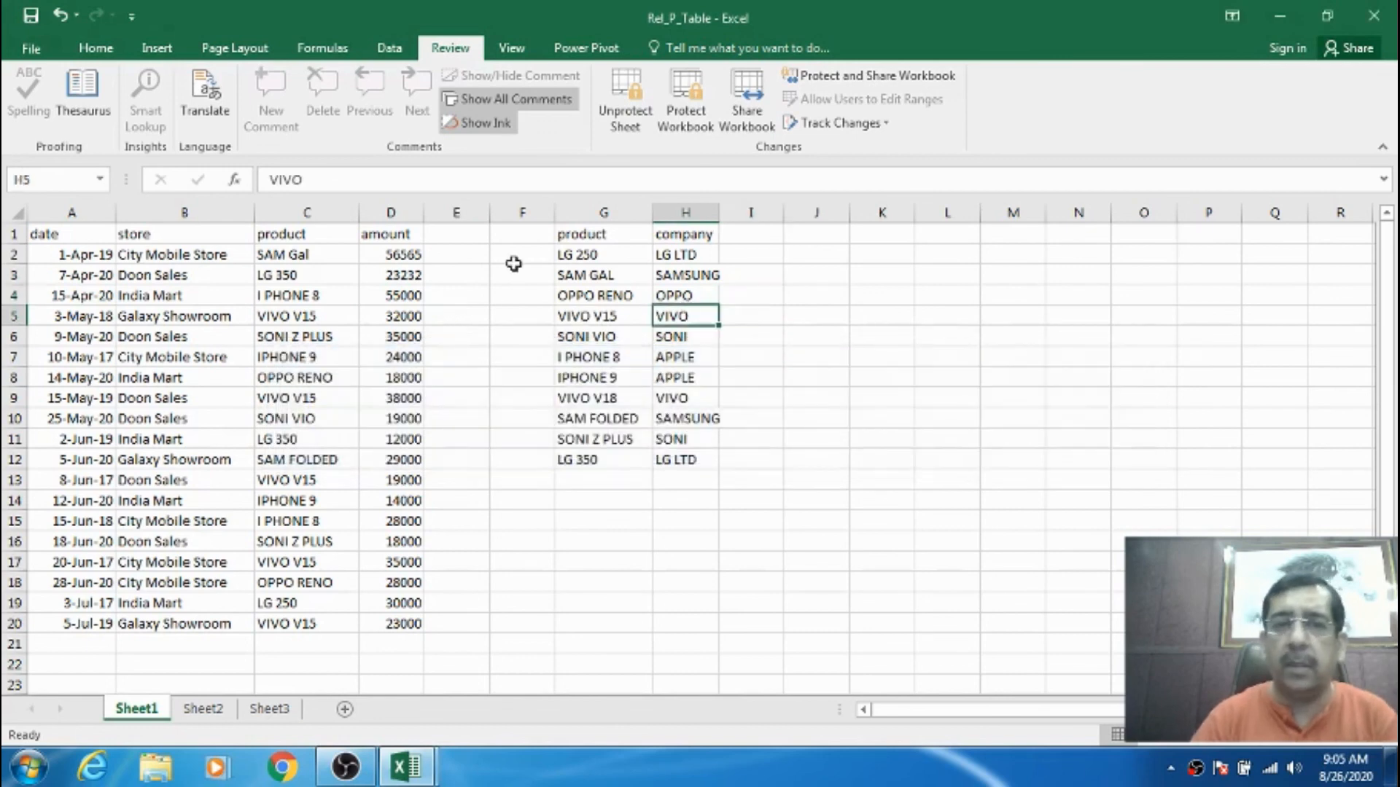
{"action": "left_click_drag", "start_coordinate": [60, 232], "coordinate": [384, 602]}
{"action": "left_click_drag", "start_coordinate": [386, 621], "coordinate": [387, 623]}
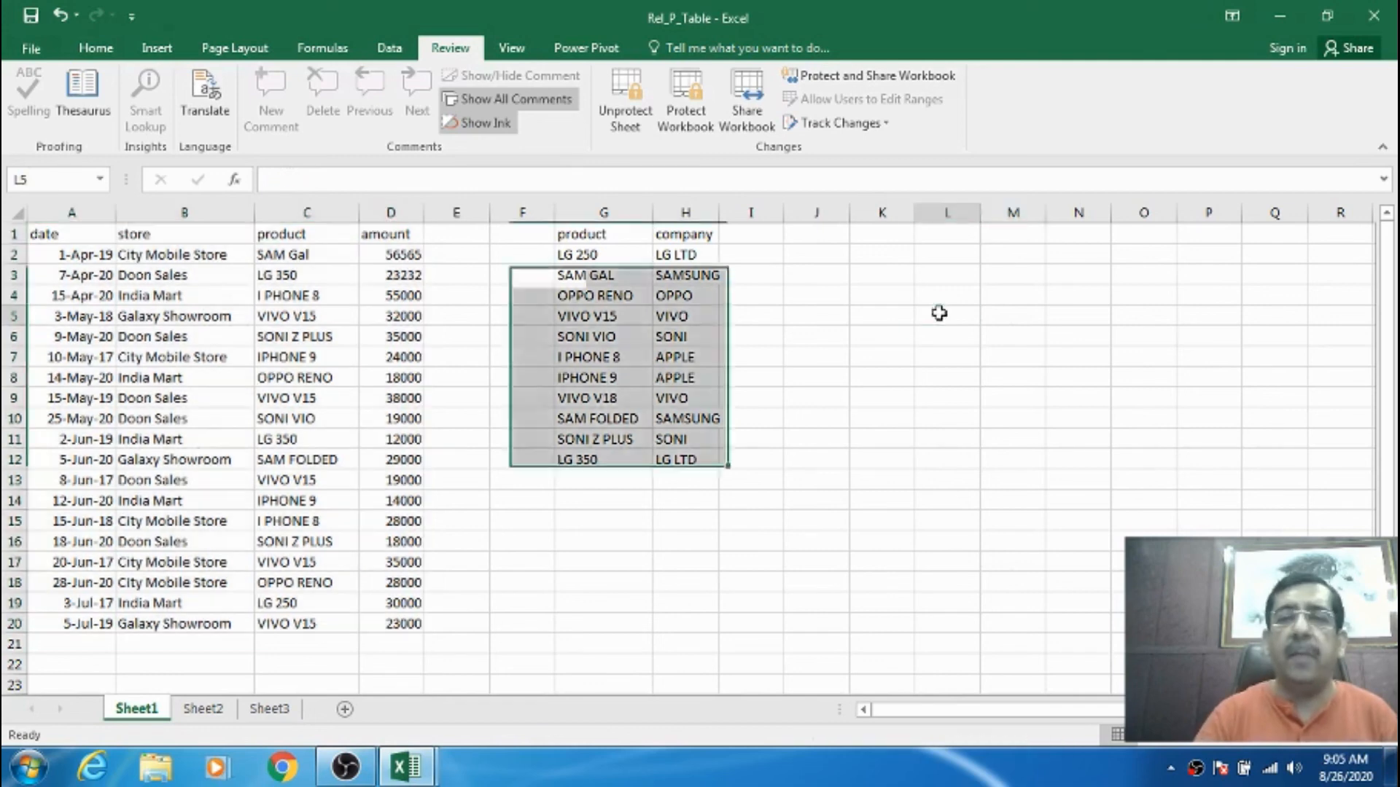
- Confirm editing cell K5 is blocked, then unprotect Sheet1 with its password
{"action": "double_click", "coordinate": [910, 315]}
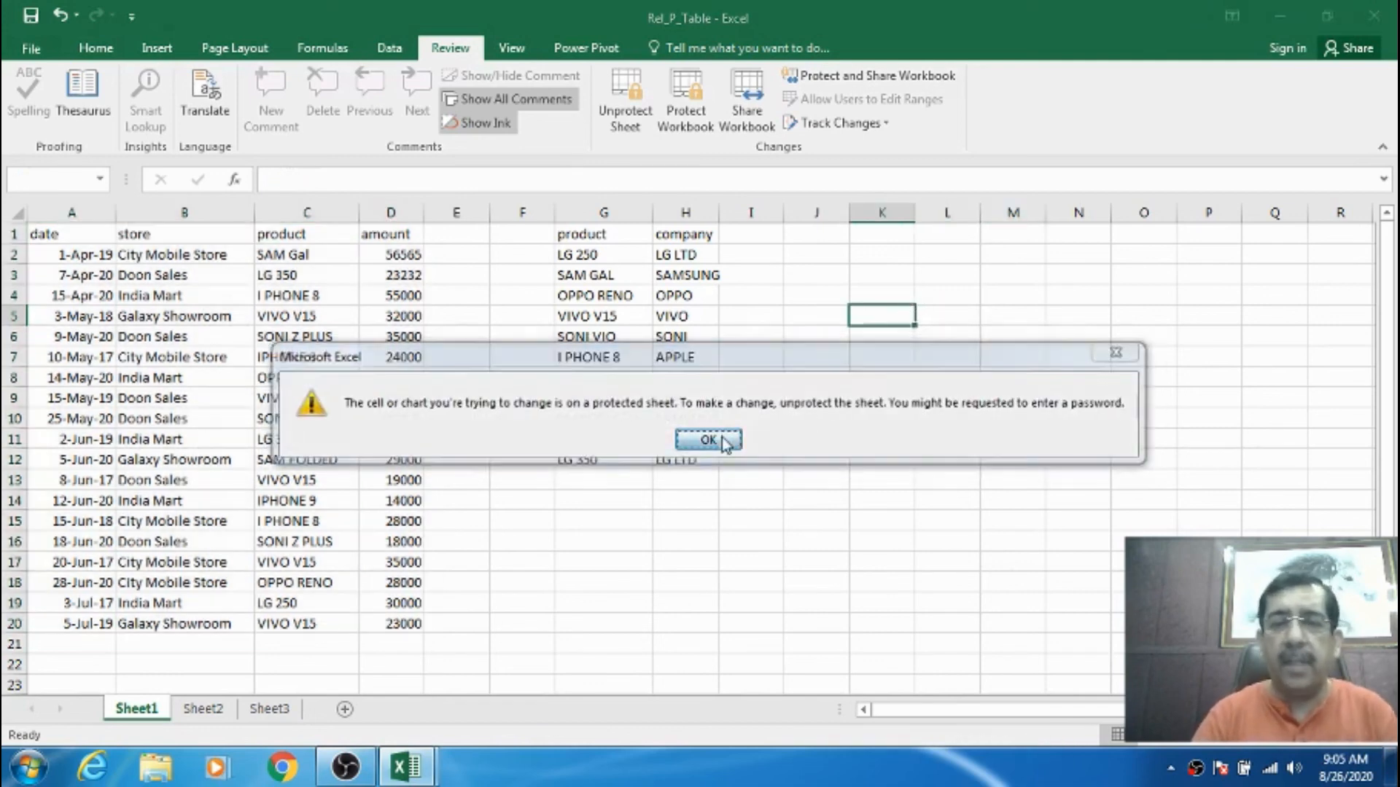
{"action": "left_click", "coordinate": [717, 439]}
{"action": "left_click", "coordinate": [627, 129]}
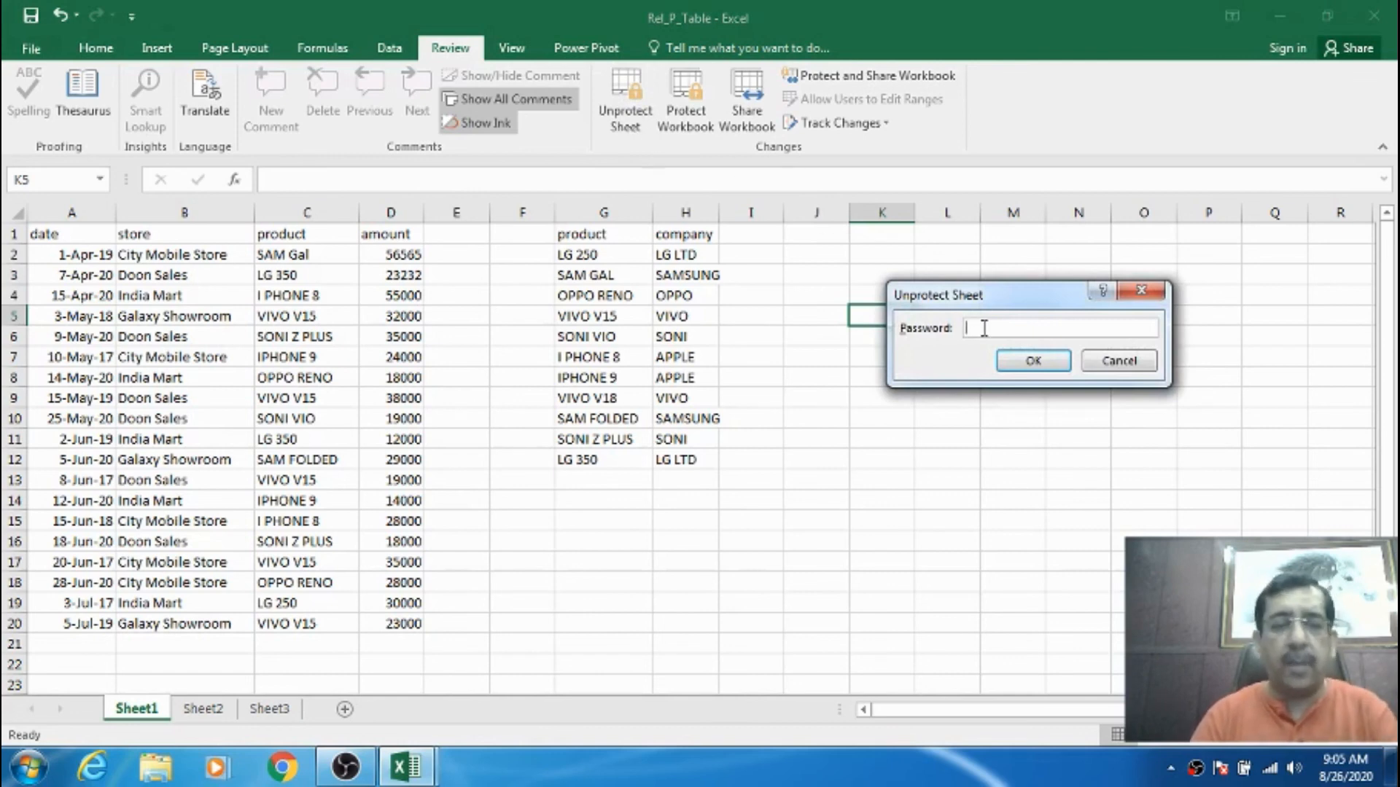
{"action": "left_click", "coordinate": [1032, 360]}
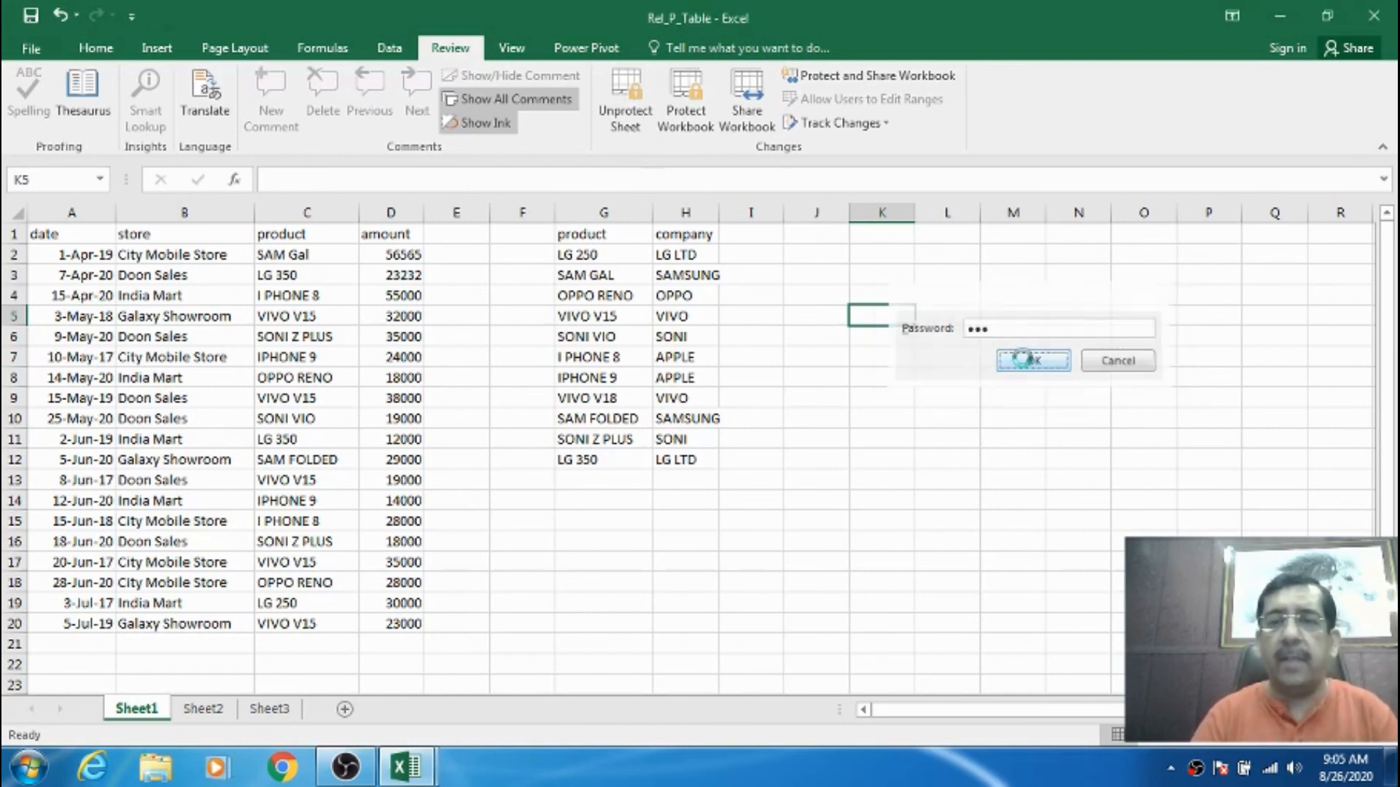
- Enter test values 4545 in J2 and 5565 in J4, then clear them and return to A1
{"action": "left_click", "coordinate": [809, 255]}
{"action": "type", "text": "4545"}
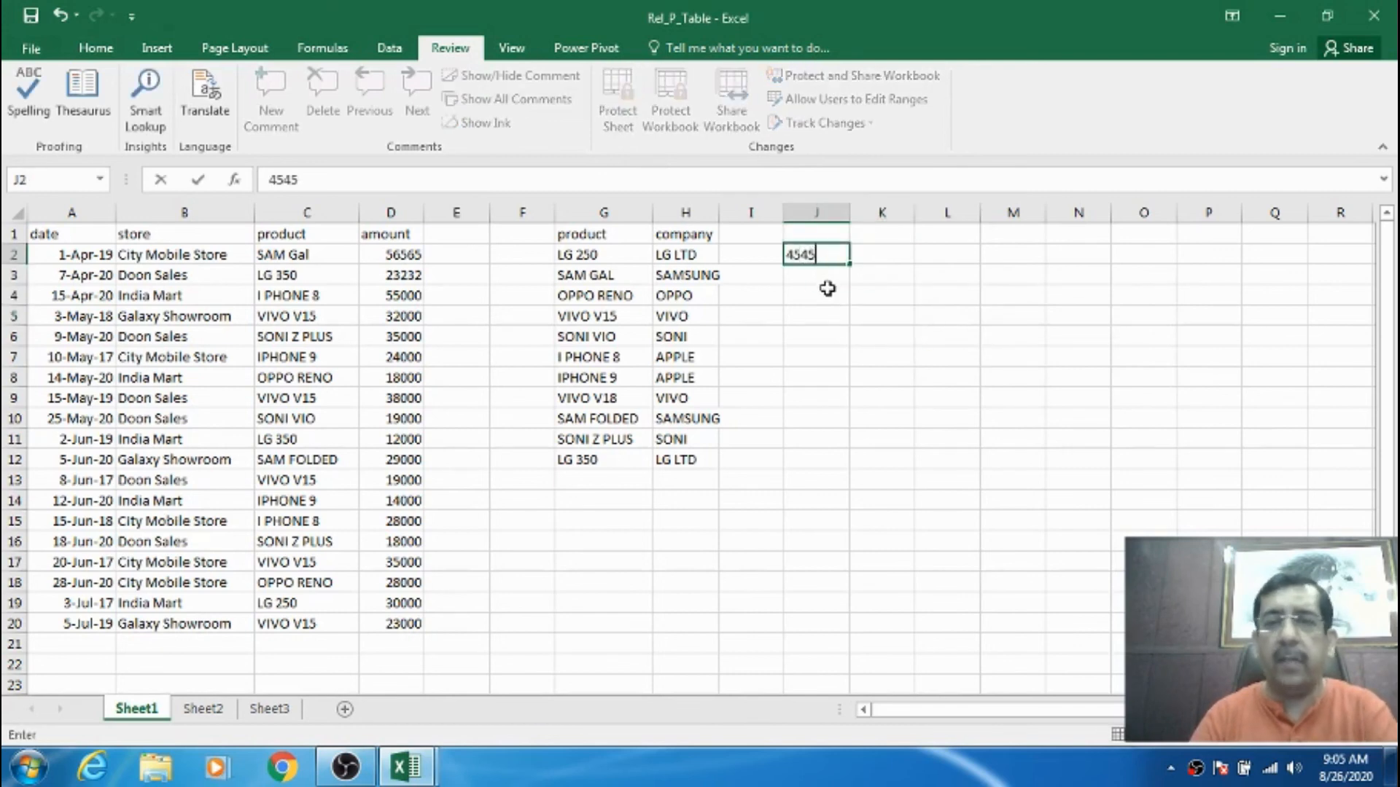
{"action": "left_click", "coordinate": [826, 289]}
{"action": "type", "text": "5565"}
{"action": "key", "text": "Return"}
{"action": "left_click_drag", "start_coordinate": [817, 255], "coordinate": [820, 316]}
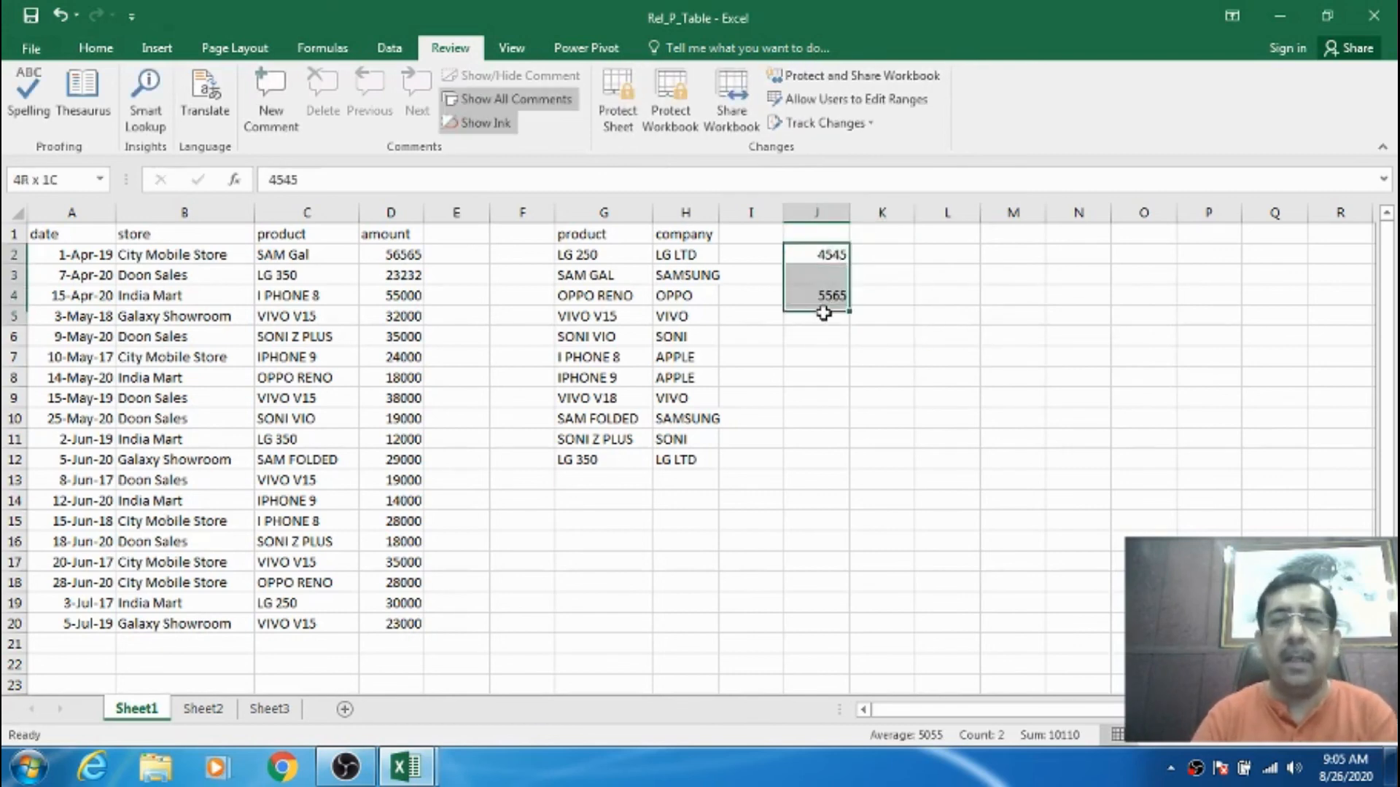
{"action": "key", "text": "Delete"}
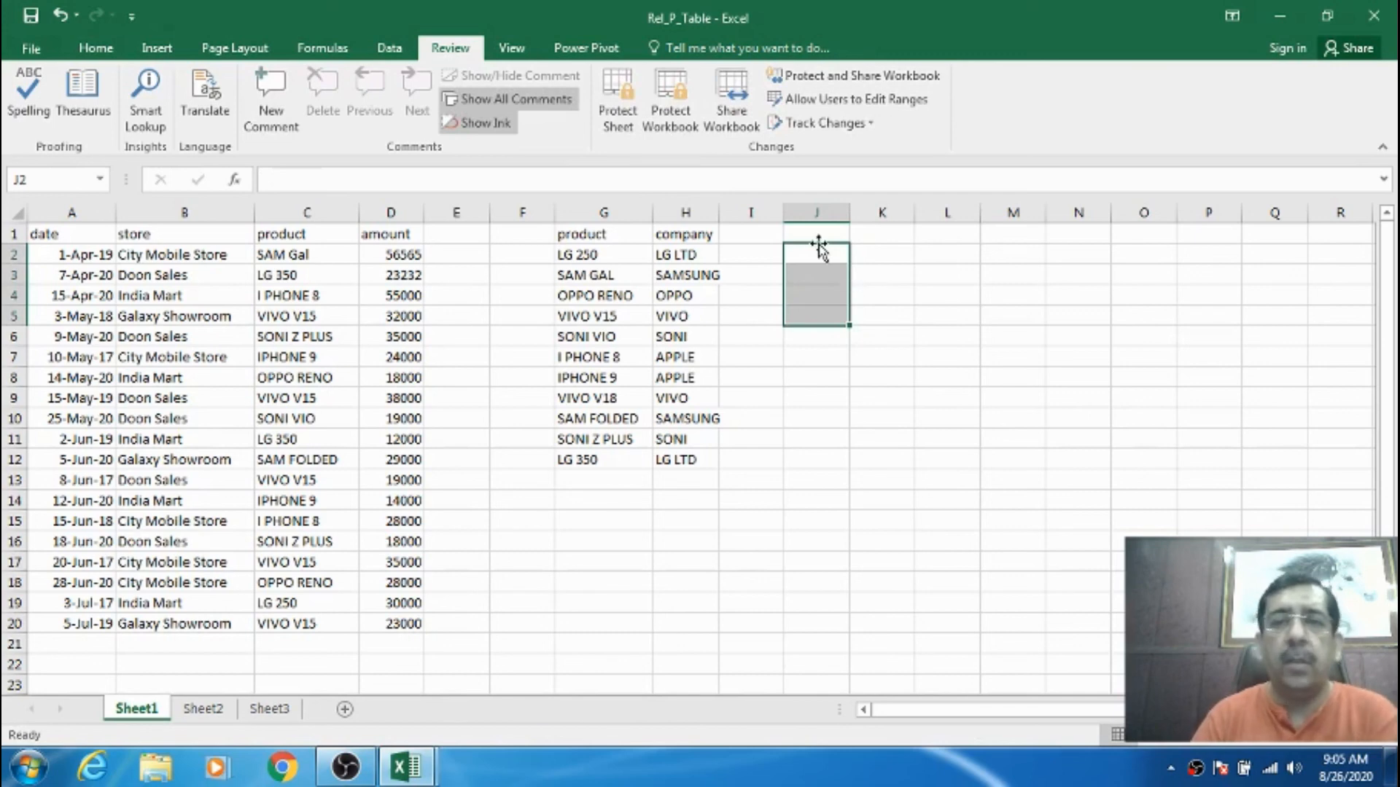
{"action": "left_click", "coordinate": [817, 234]}
{"action": "left_click", "coordinate": [67, 234]}
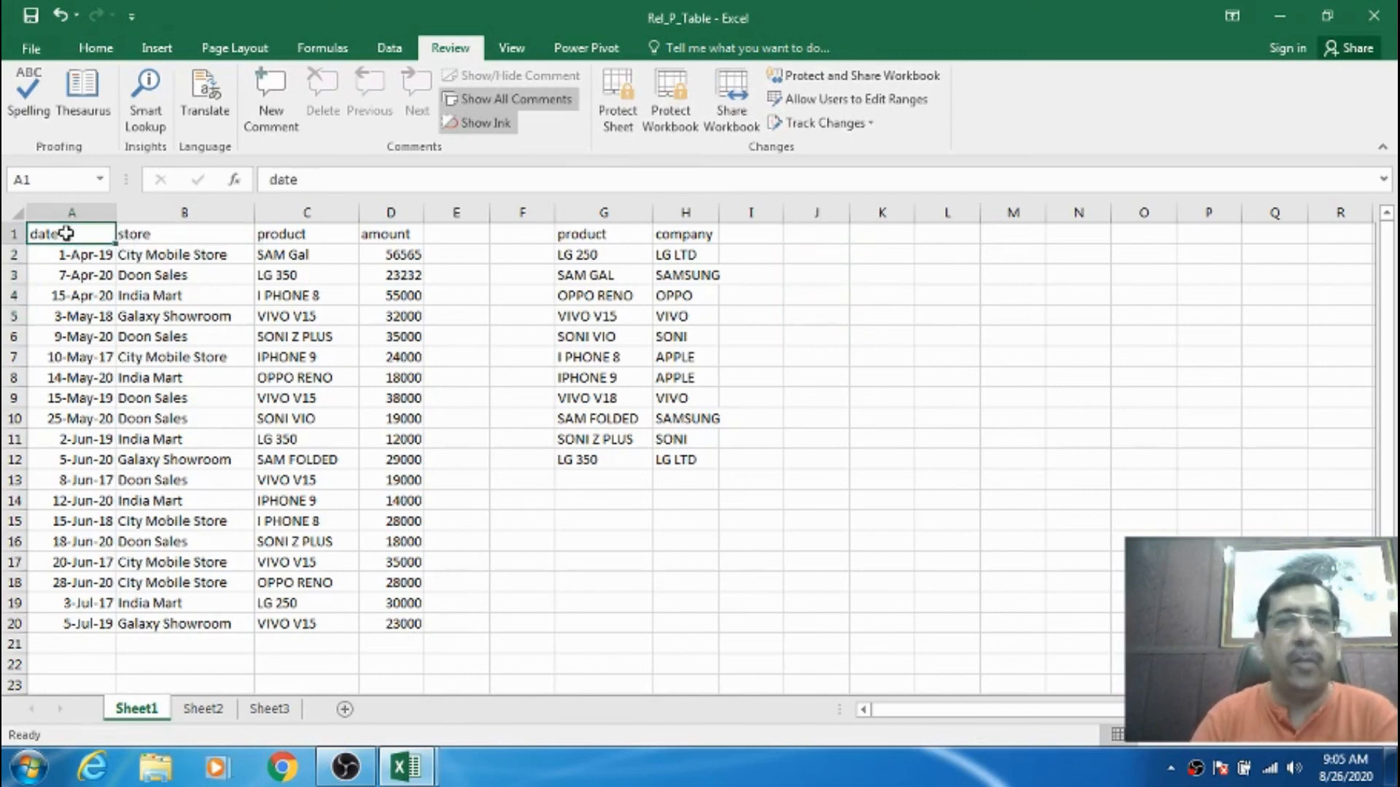